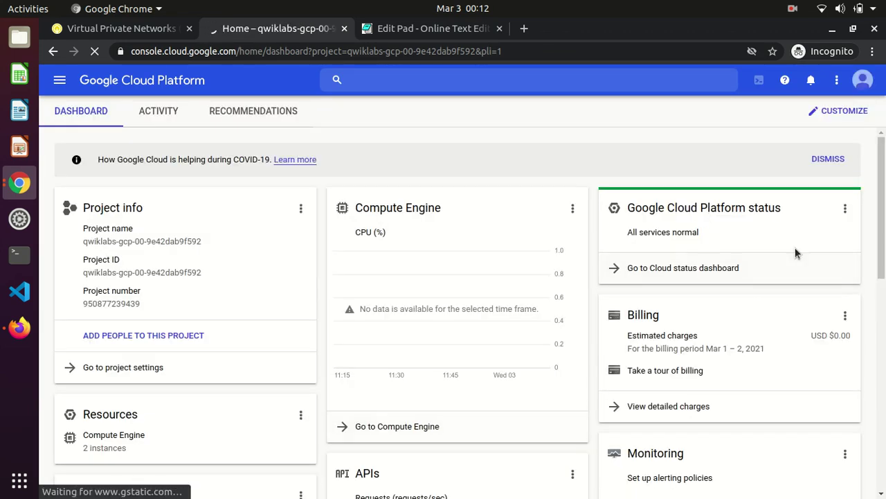
Dismiss the COVID-19 notice and agree to the Google Cloud Platform Terms of Service without subscribing to email updates
click(829, 160)
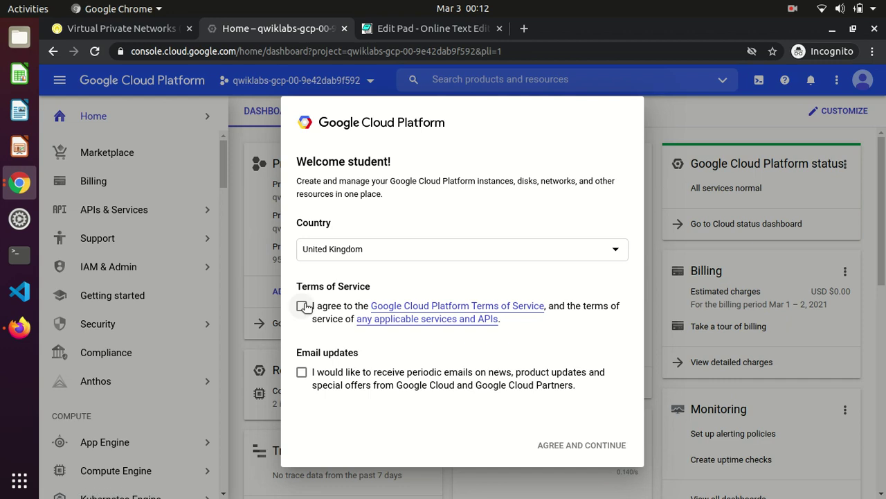
click(302, 306)
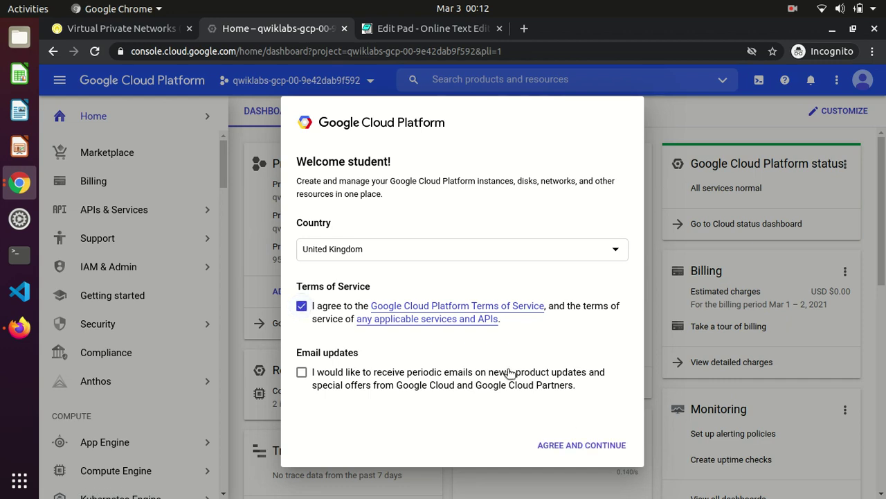
click(590, 447)
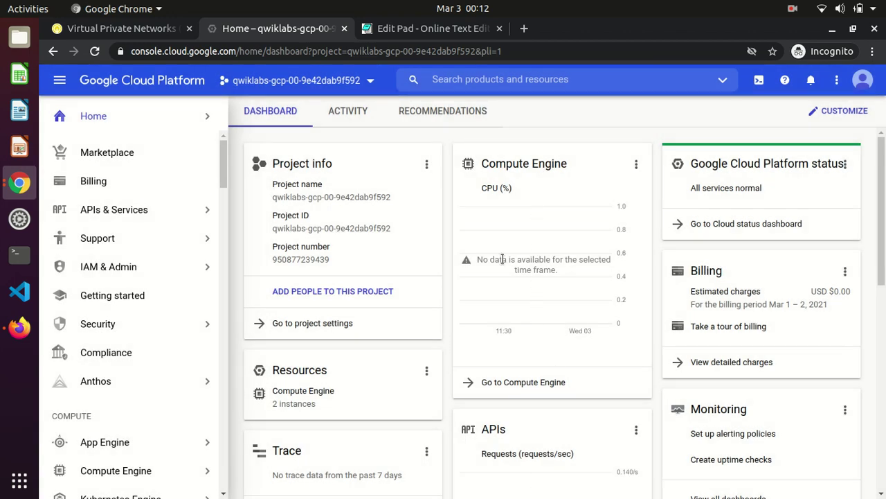
In Edit Pad, write "IN THIS LAB -" and below it "2 COMPUTE ENGINE INSTANCES (VM) ALREADY CREATED FOR US - LETS CHECK"
click(411, 29)
click(273, 210)
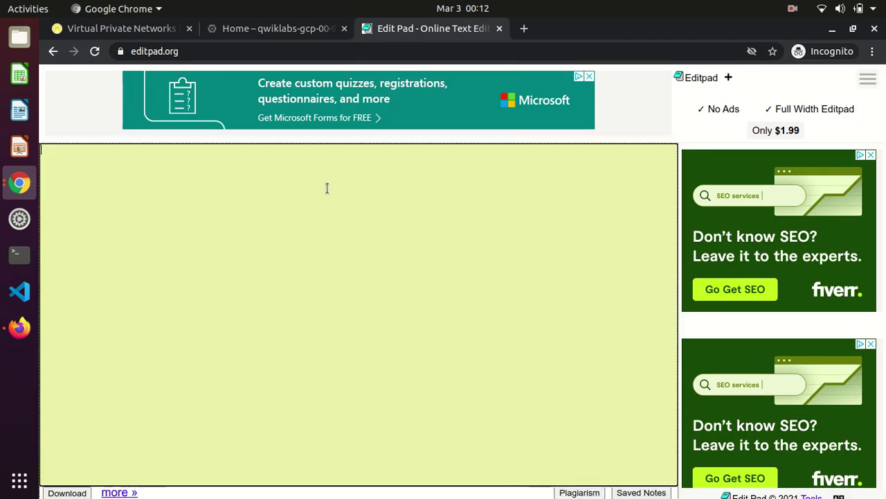
text(IN THIS LAB -  )
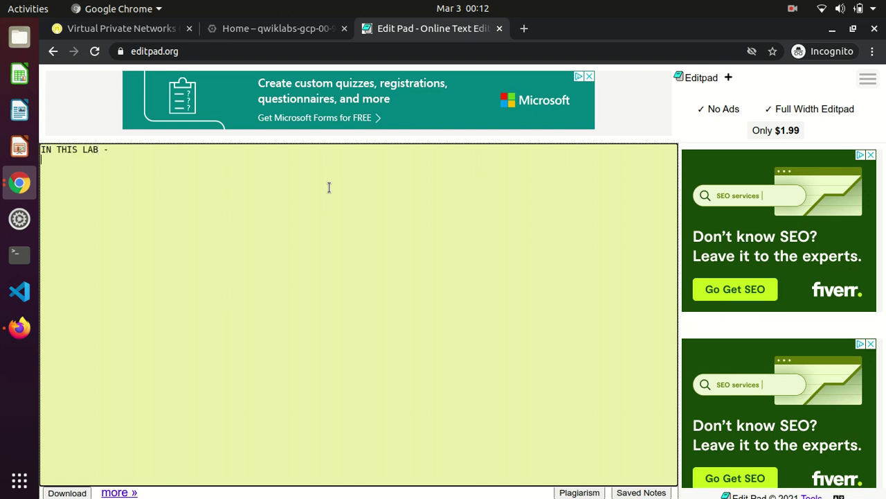
text(2 COMPUTE ENGINE INSTANCES (VM) ALREADY CREATED FOR )
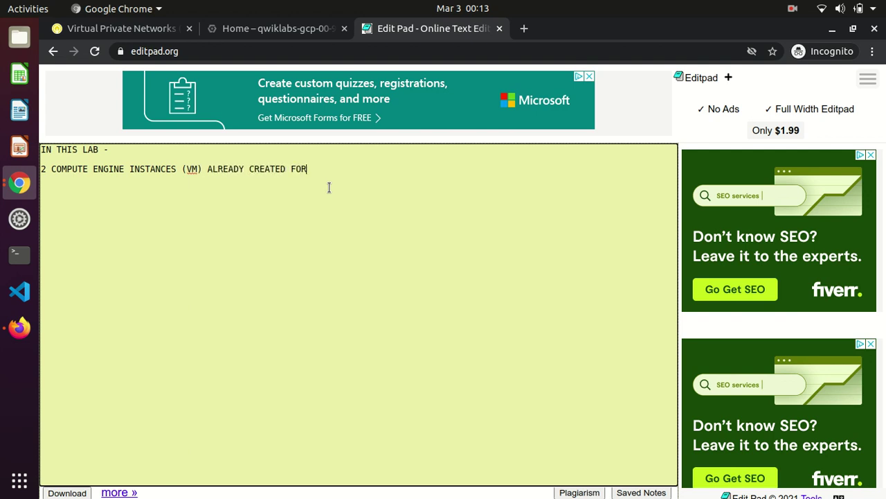
text(US - LETS CHECK)
In the Google Cloud console, pin Compute Engine and open its VM instances list with the tutorial panel closed
click(224, 28)
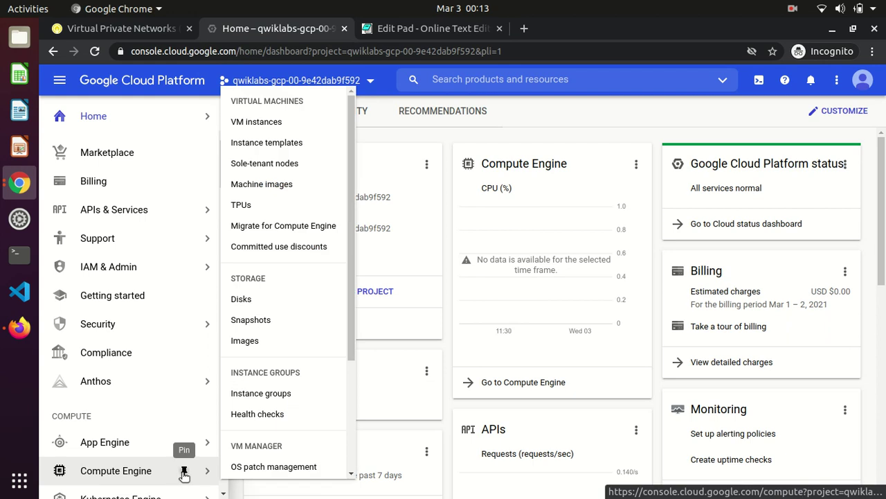
click(185, 471)
mouse_move(198, 145)
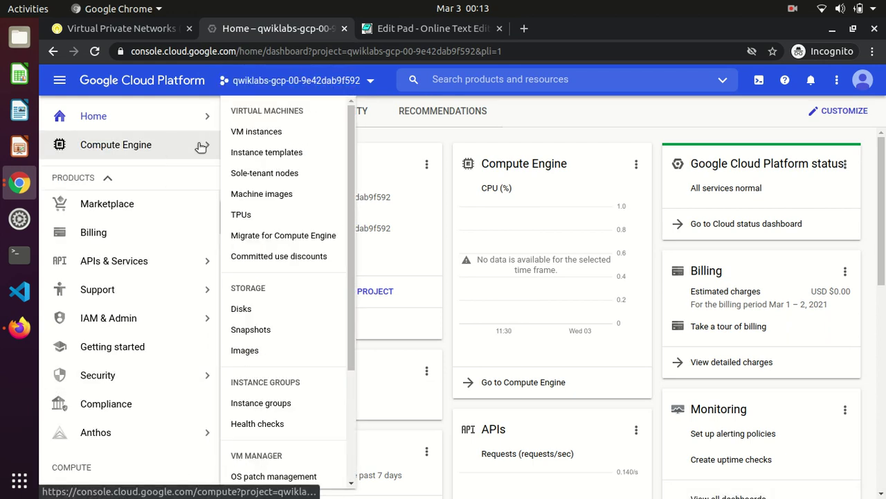
click(255, 135)
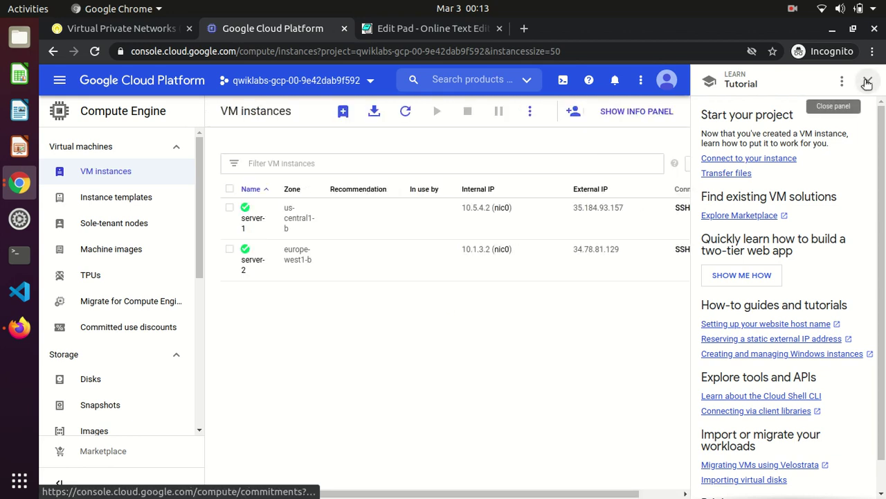
click(866, 83)
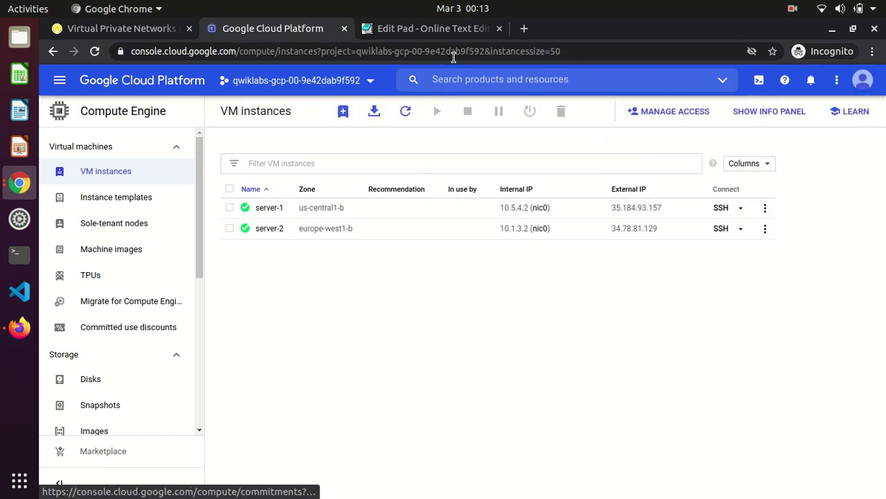
In Edit Pad, add the lines "SERVER-1 AND SERVER-2 ALREADY CREATED FOR US" and "BUT BOTH ARE IN DIFFERENT NETWORK - LETS CHECK"
click(434, 28)
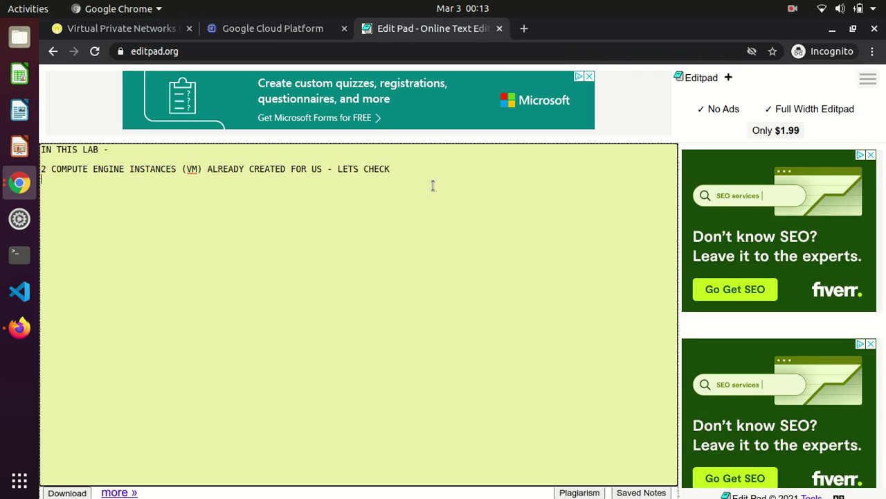
text(ERVER-1 AND SERVER)
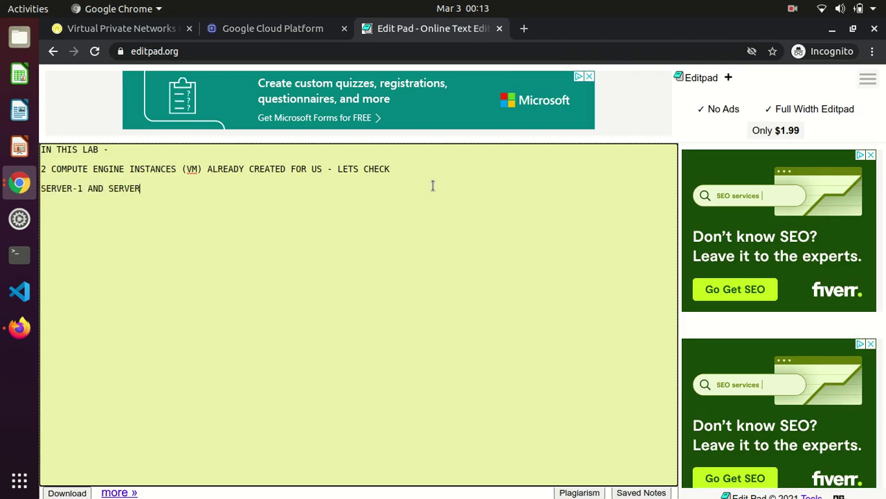
text(-2   ALREADY CREATED FOR US)
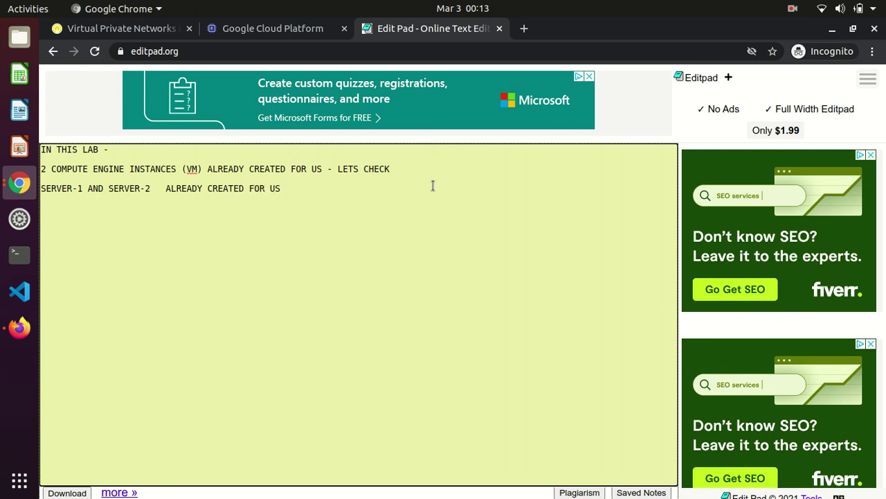
text(  BUT BOTH ARE IN DIFFERE)
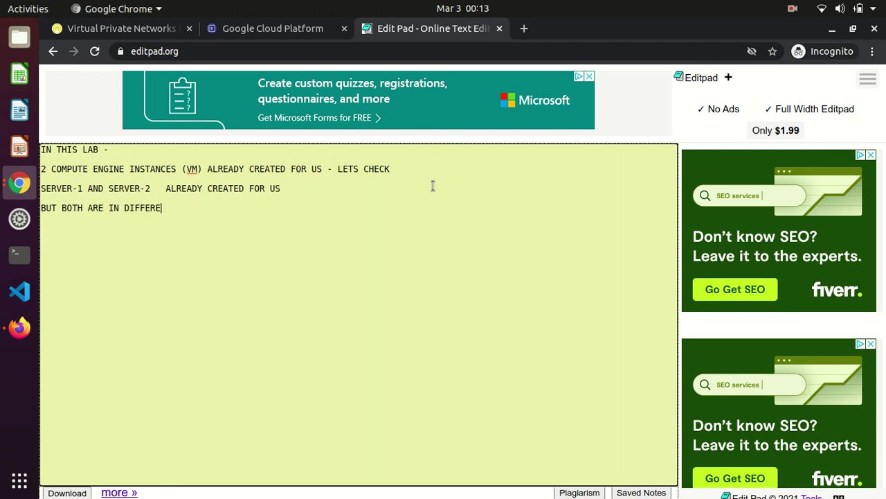
text(NT NETWORK - LETS CHECK)
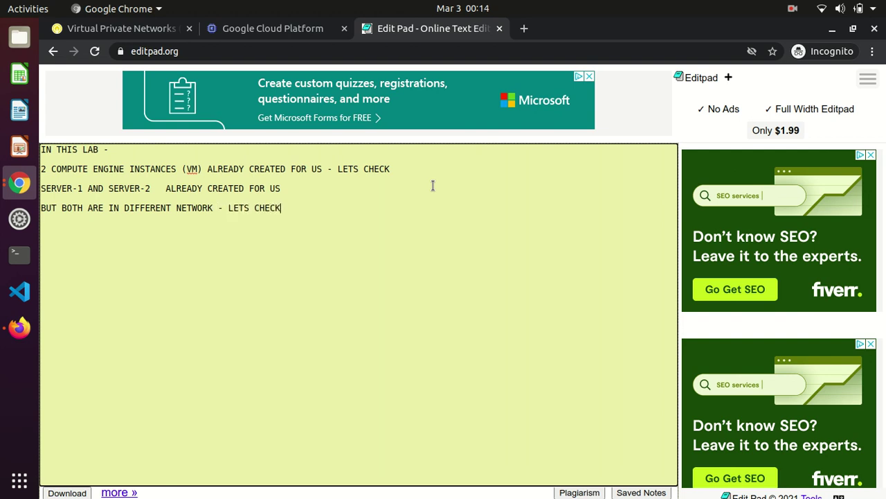
Return to the Google Cloud VM instances list and display its Network column
click(259, 33)
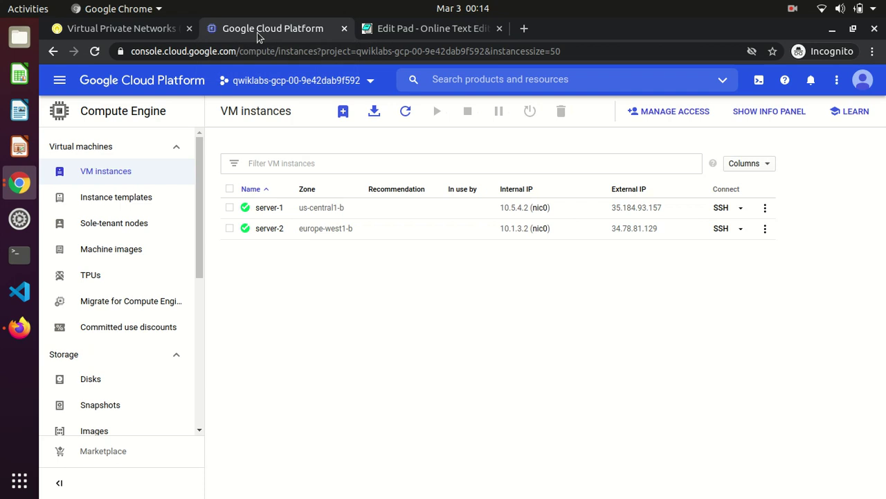
click(748, 167)
drag(842, 215, 843, 246)
click(781, 236)
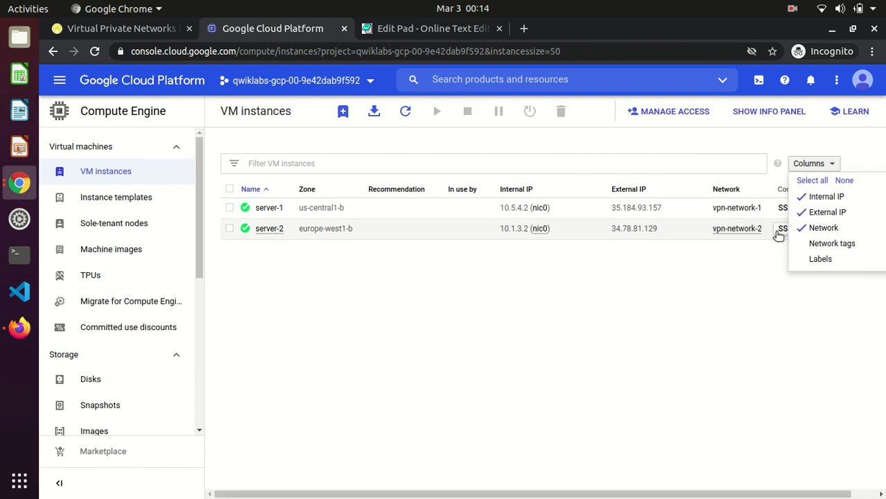
click(707, 305)
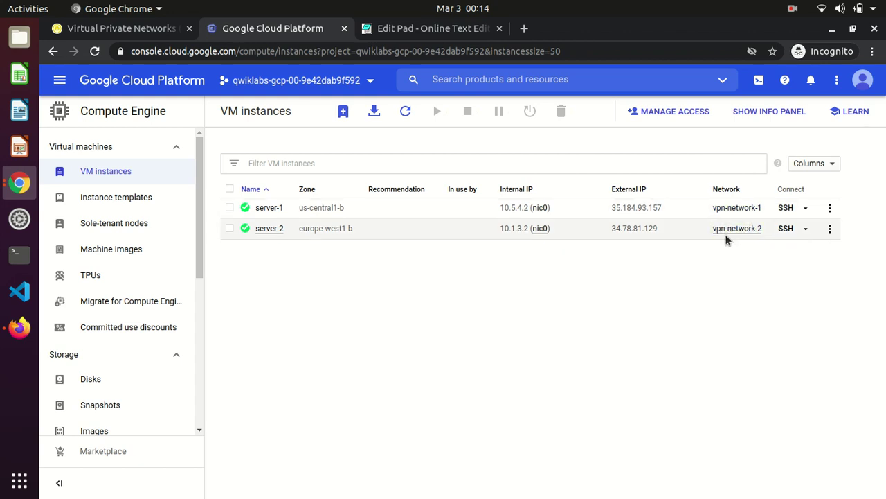
In Edit Pad, add "SERVER-1 IS IN VPN-NETWORK-1" and "SERVER-2 IS IN VPN-NETWORK-2", with a divider of equals signs beneath them
click(422, 31)
text(O)
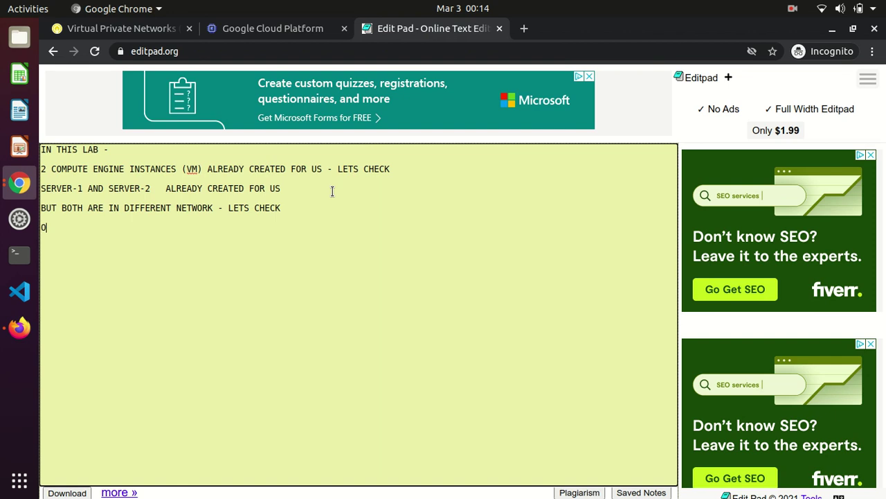
click(232, 32)
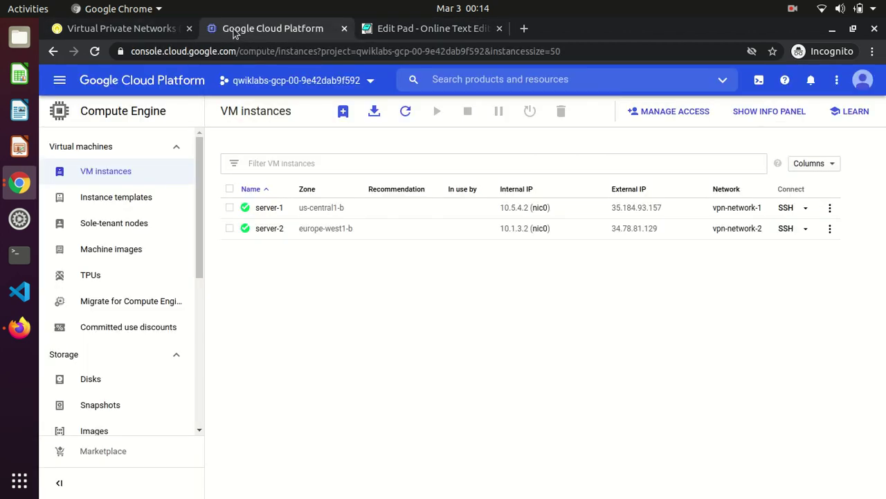
click(428, 33)
text(SERVER)
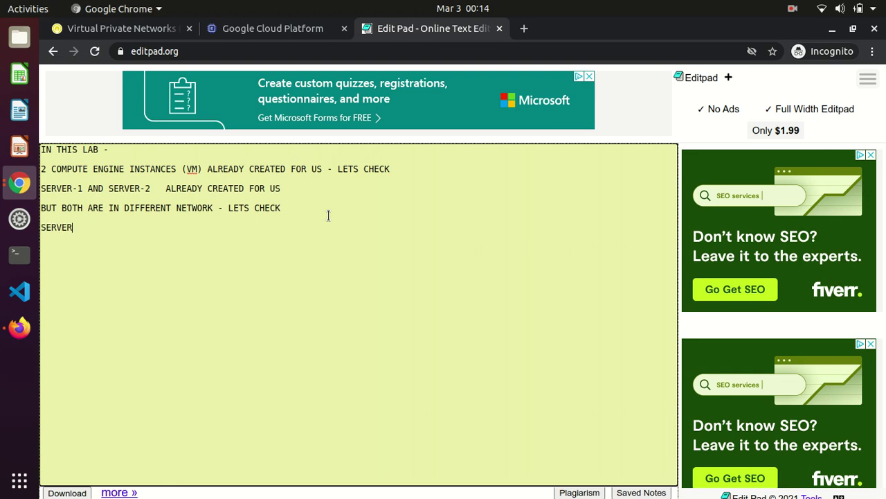
text(-1 IS IN VP)
click(261, 29)
click(439, 34)
text(VPN-NETWOR)
text(K-1 SERVER)
text(-2 IS IN )
text(VPN-NETWOR)
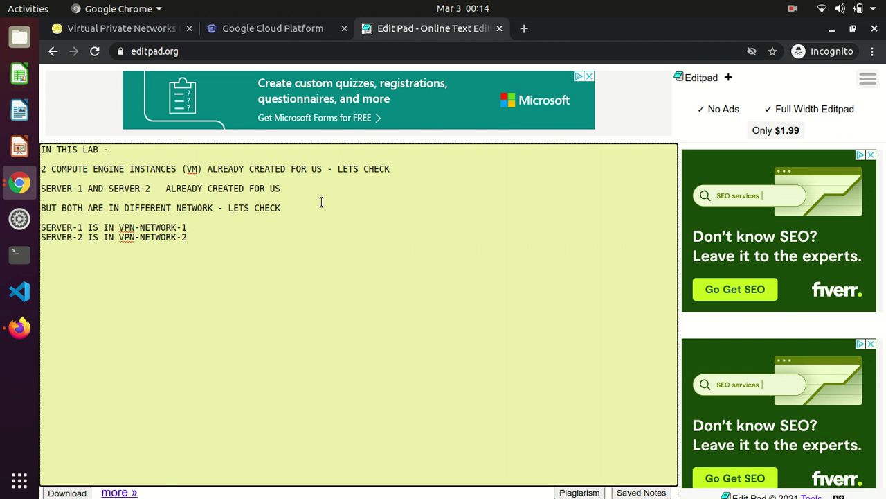
text(=============================)
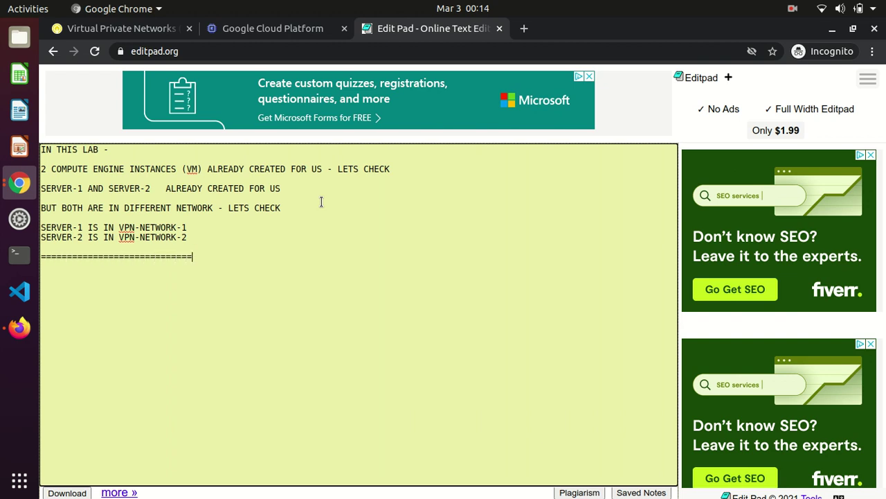
text(==================================)
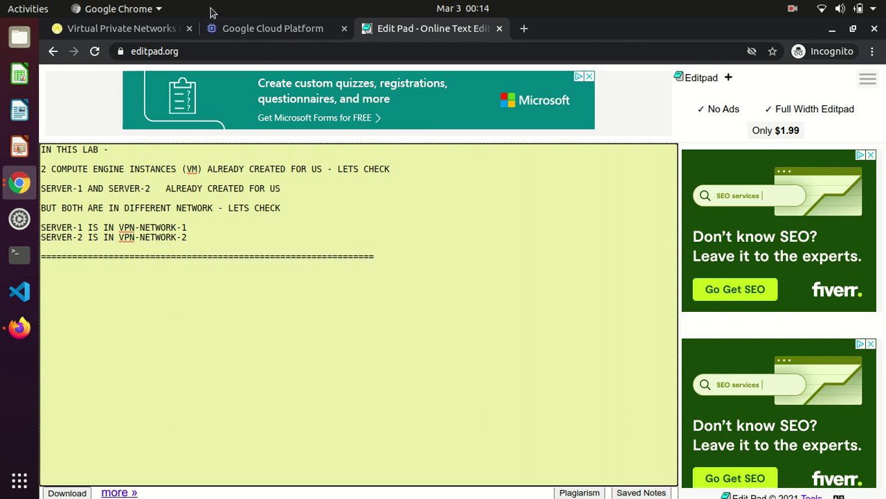
In the Google Cloud console, pin the VPC network and Hybrid Connectivity products for quick access
click(226, 29)
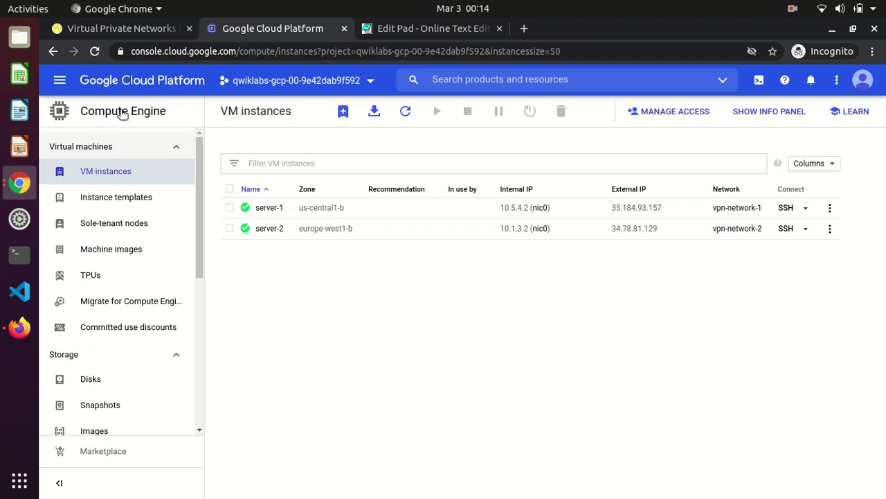
click(61, 73)
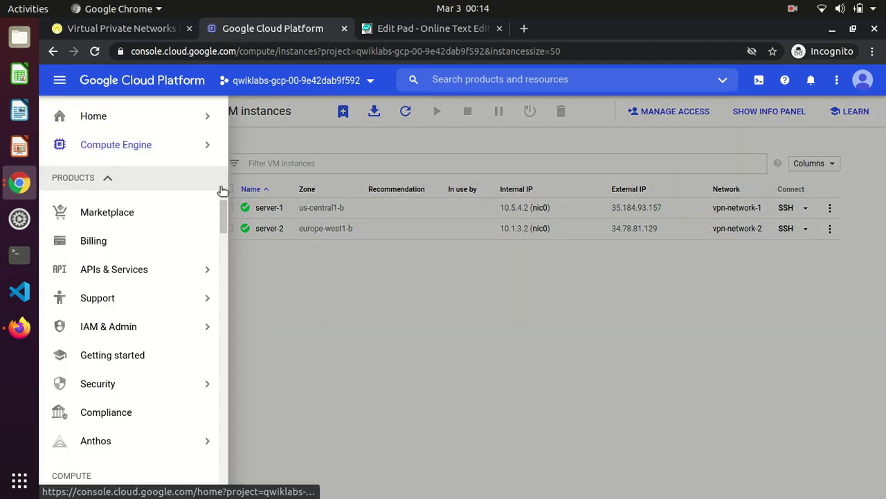
drag(223, 212, 222, 287)
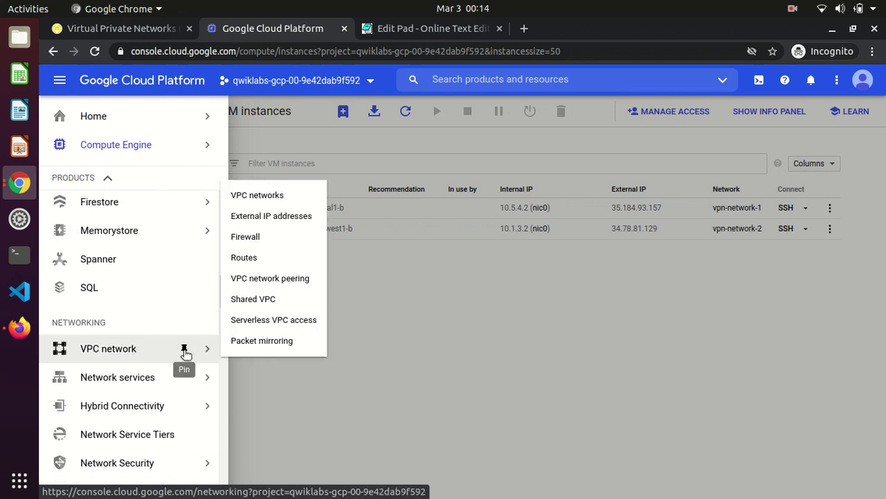
click(183, 350)
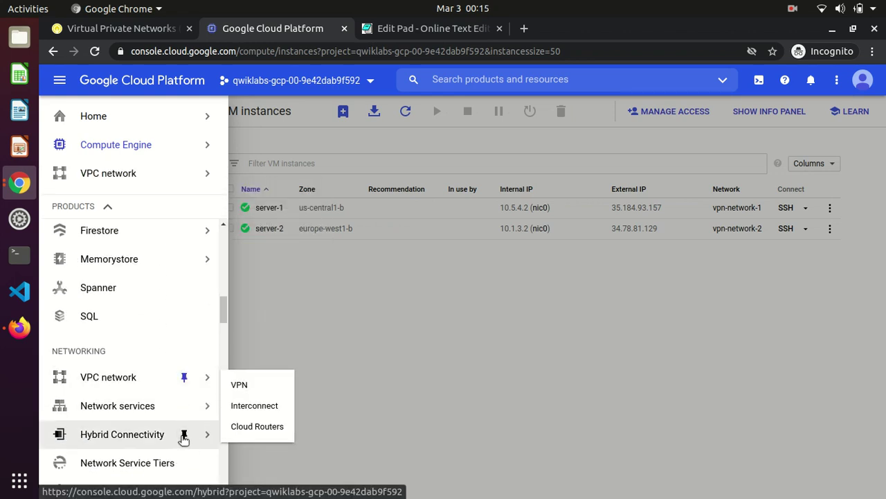
click(183, 436)
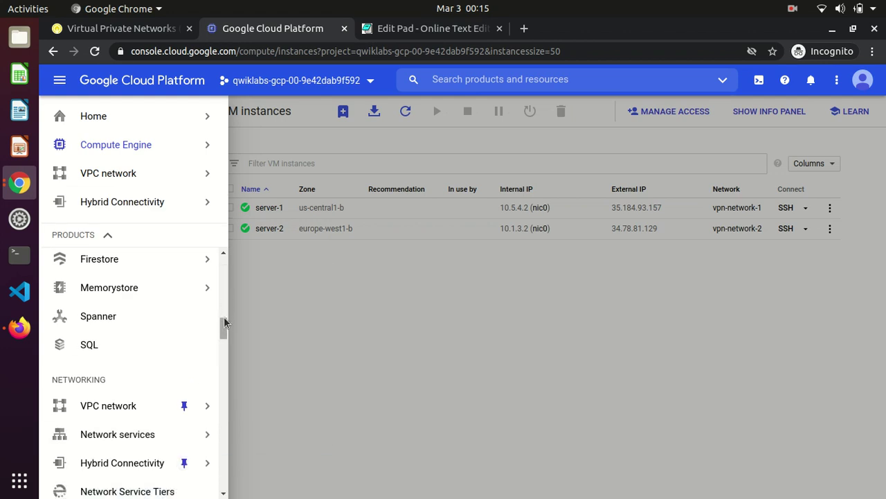
Open the VPC networks list and collapse the subnets of default, vpn-network-1 and vpn-network-2
mouse_move(168, 169)
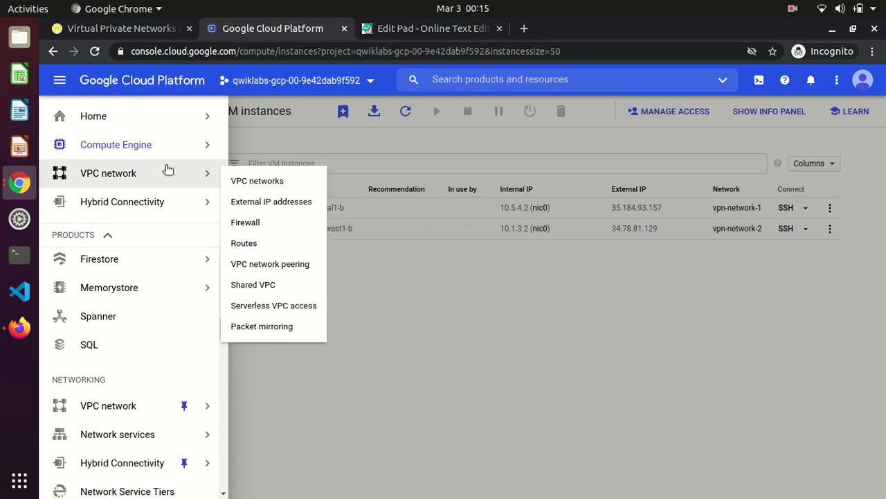
click(243, 186)
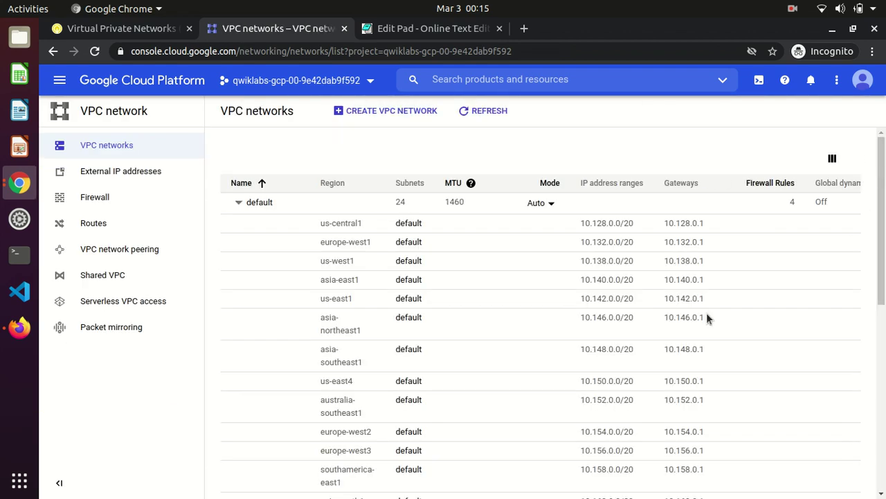
click(239, 203)
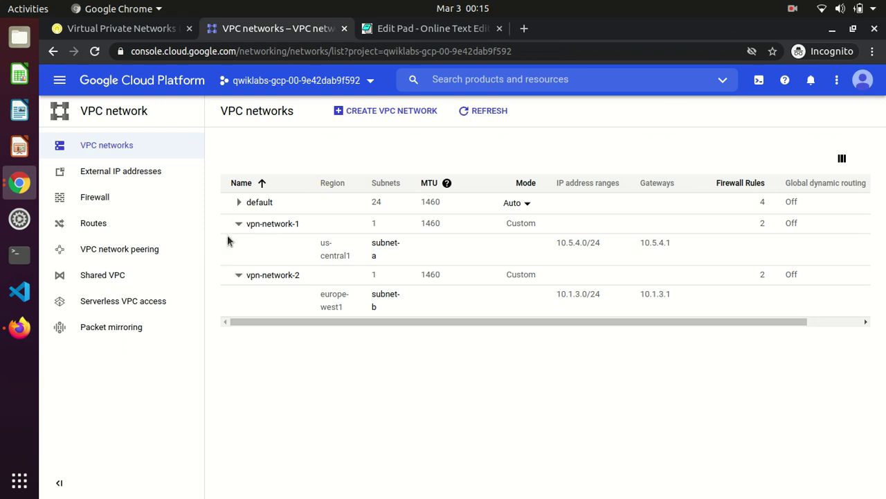
click(239, 224)
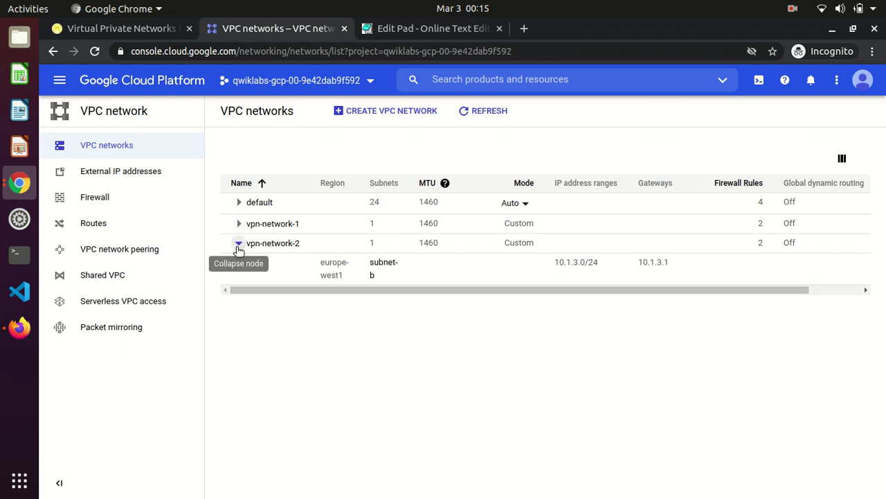
click(239, 246)
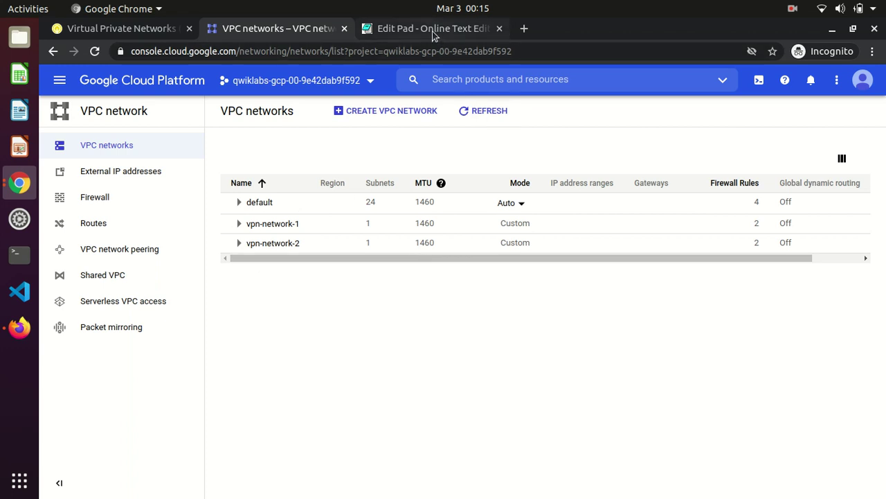
In Edit Pad, note that the VPC network menu shows 2 VPN networks with 2 VMs, plus "FIREWALL RULES AS WELL CREATED FOR BOTH VPN-NETWORK"
click(374, 29)
text(wE HAVE VERFIED FRO)
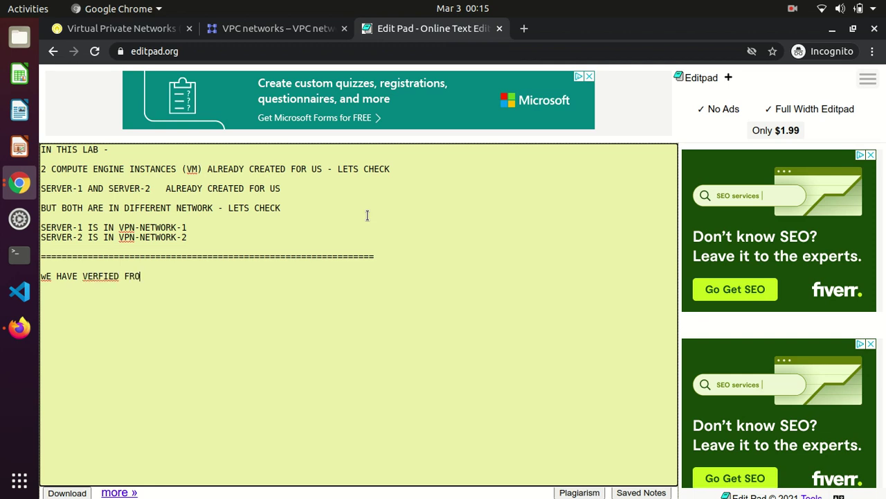
text(M VPC NETWORK MENU AS WELL)
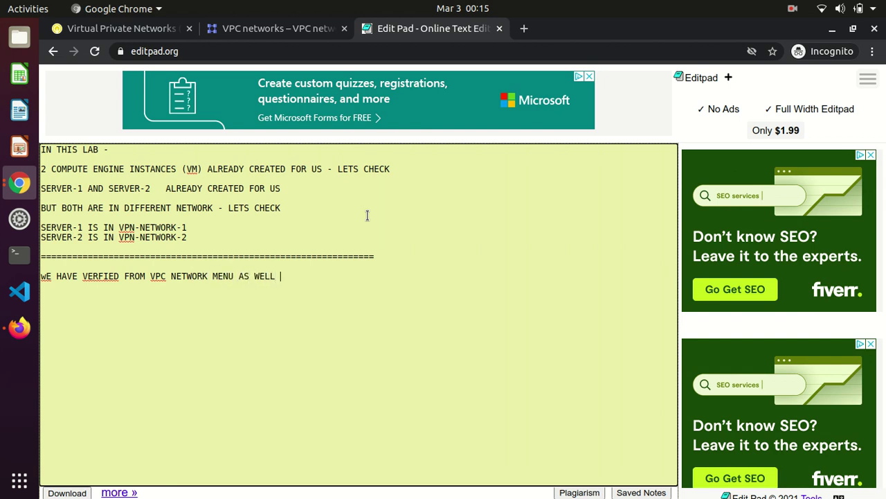
text( - 2 VPN-NETWORK CREATED AND IN THAT 2 NETWORK 2 VM CREATED)
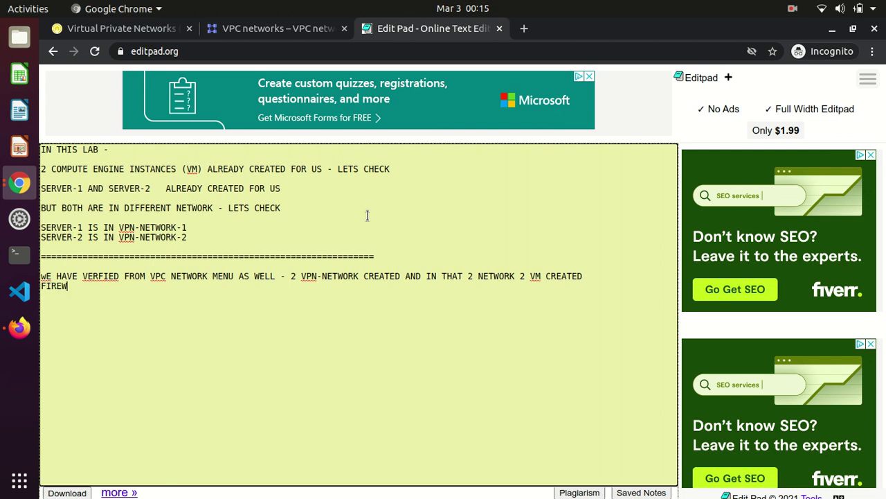
text(S AS WELL CREATED FOR BOTH)
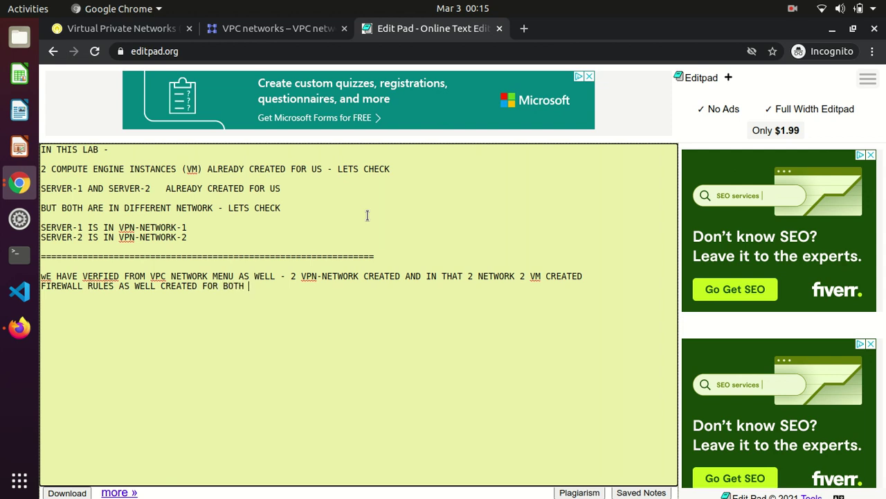
text( VPN-NETWORK)
In the Google Cloud console, review the firewall rules of vpn-network-1 and vpn-network-2
click(253, 31)
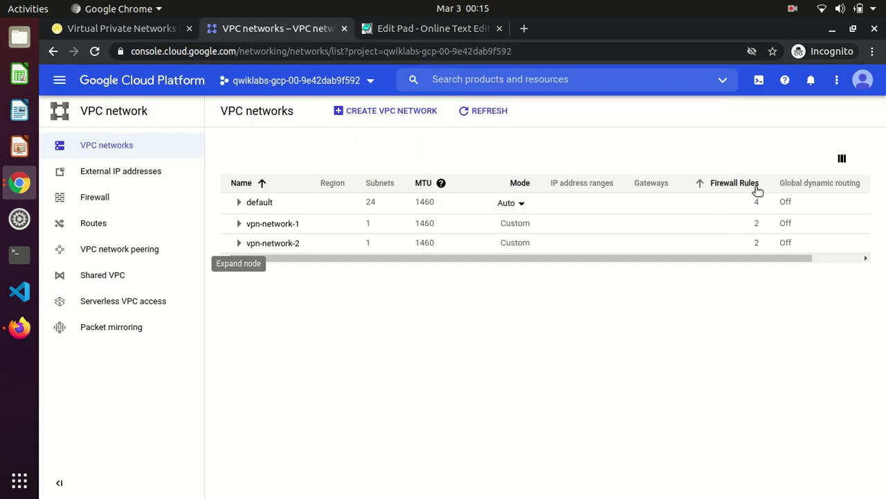
click(86, 199)
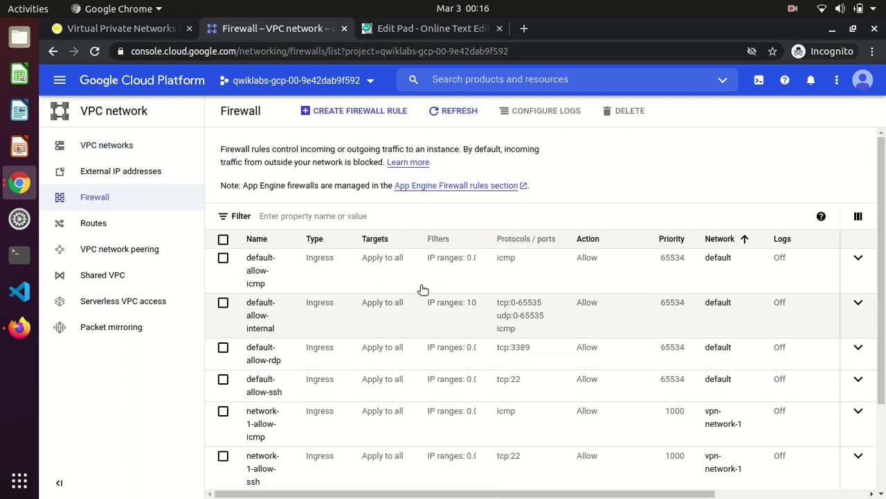
scroll(859, 367, down, 3)
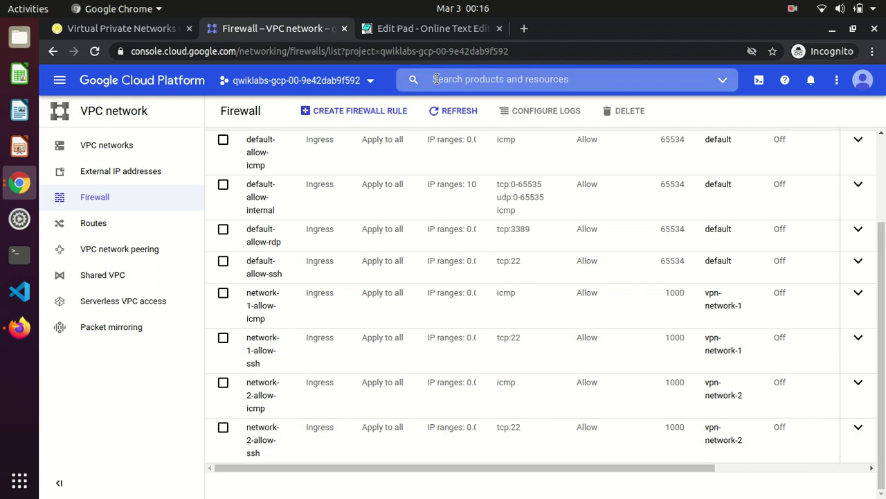
In Edit Pad, add "BOTH NETWORK HAS SSH AND ICMP FIREWALL RULES" with a divider of equals signs beneath it
click(396, 31)
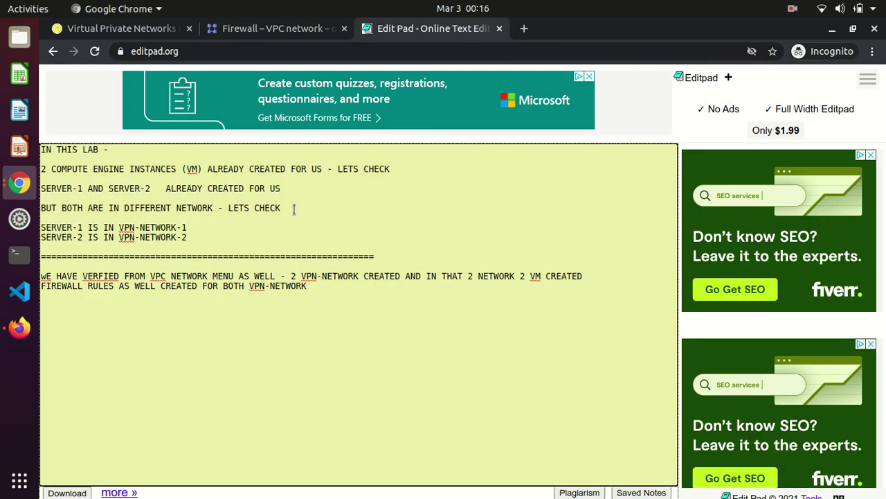
key(Return)
key(Return)
text(BOTH NETWORK HAS )
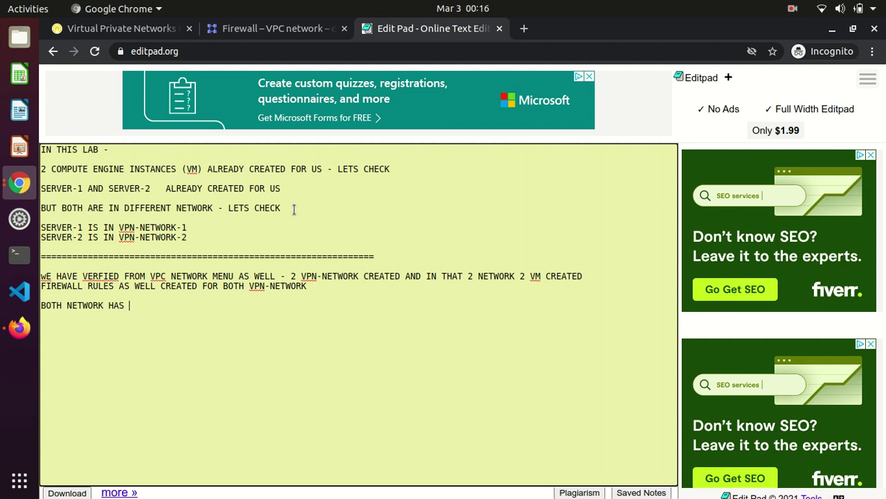
text(SSH AND ICMP FIREWALL RU)
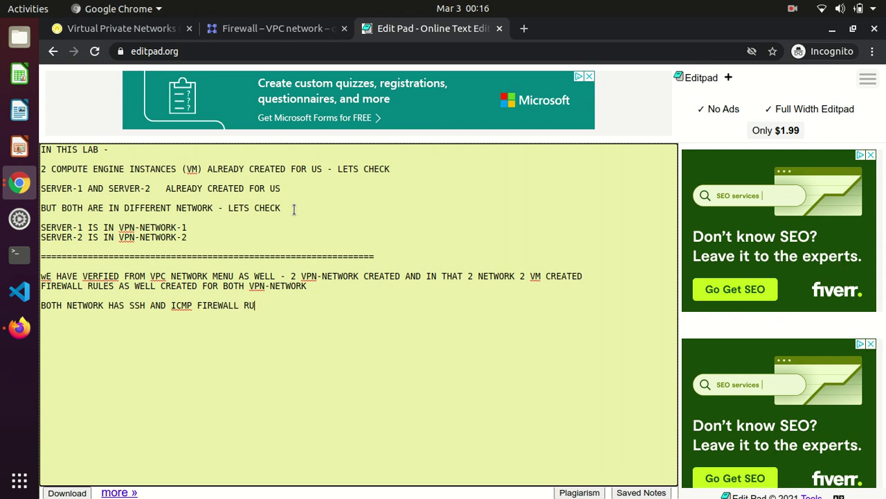
text(LES  ===============================================================)
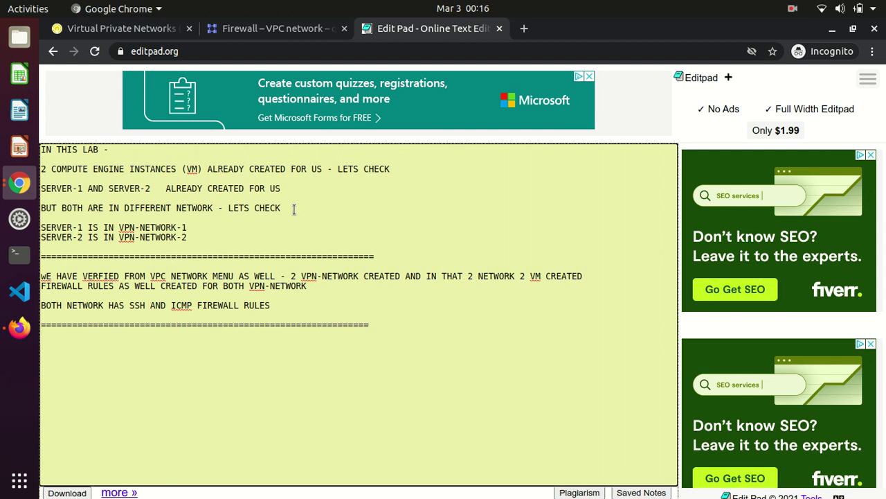
Return to the Google Cloud console and open the Compute Engine VM instances list
click(232, 26)
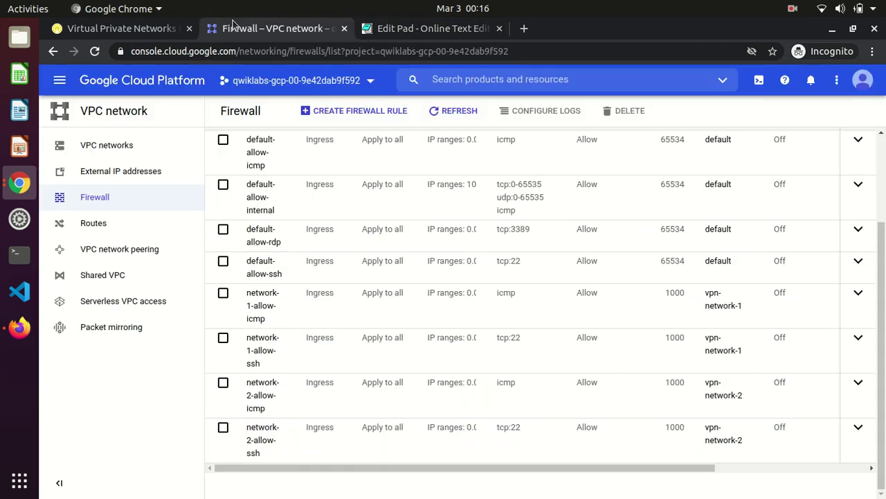
click(376, 31)
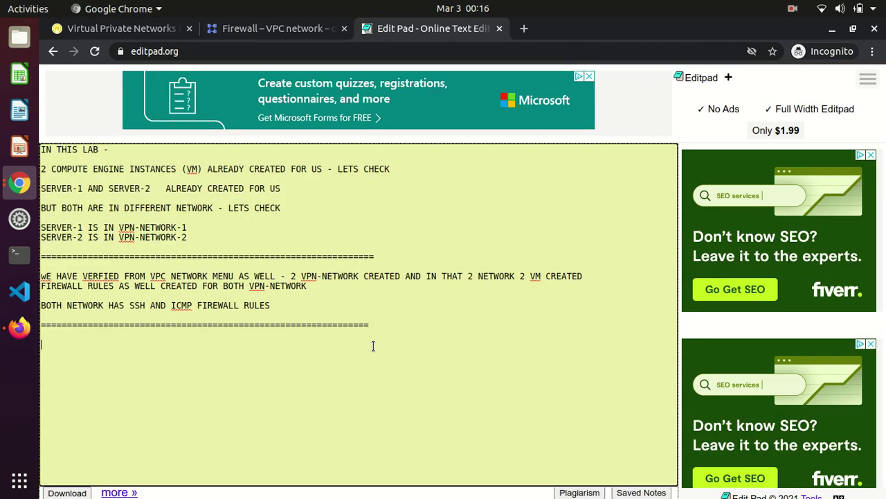
click(238, 32)
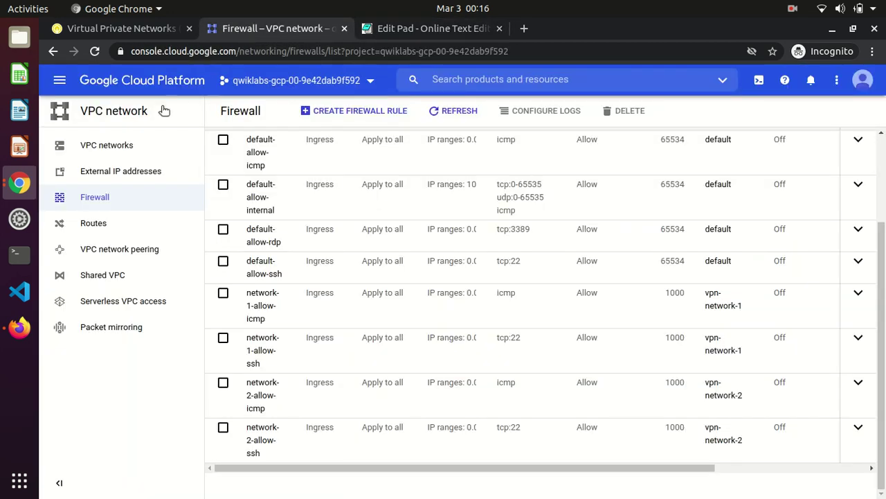
click(60, 80)
mouse_move(142, 173)
mouse_move(178, 148)
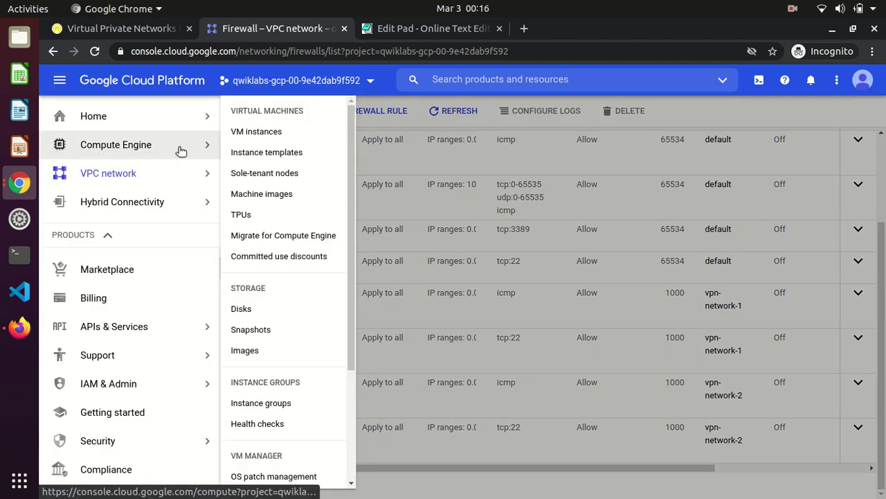
click(249, 133)
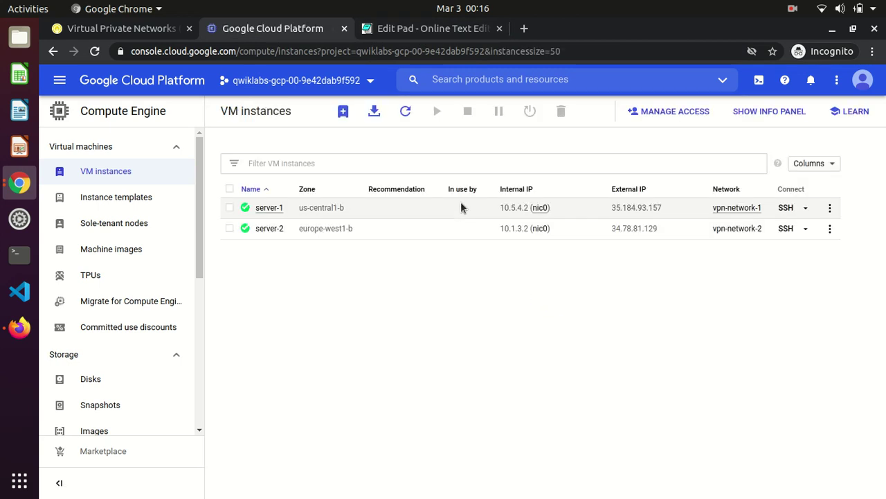
In Edit Pad, add the line "BOTH VM HAS EXTERNAL VM AND ICMP FIREWALL RULES" below the last divider
click(385, 29)
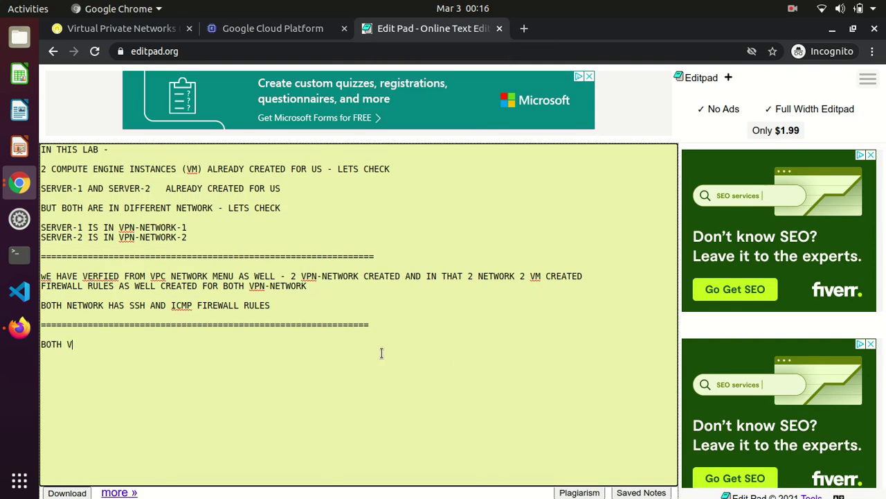
text(HAS EXTERNAL VM AND)
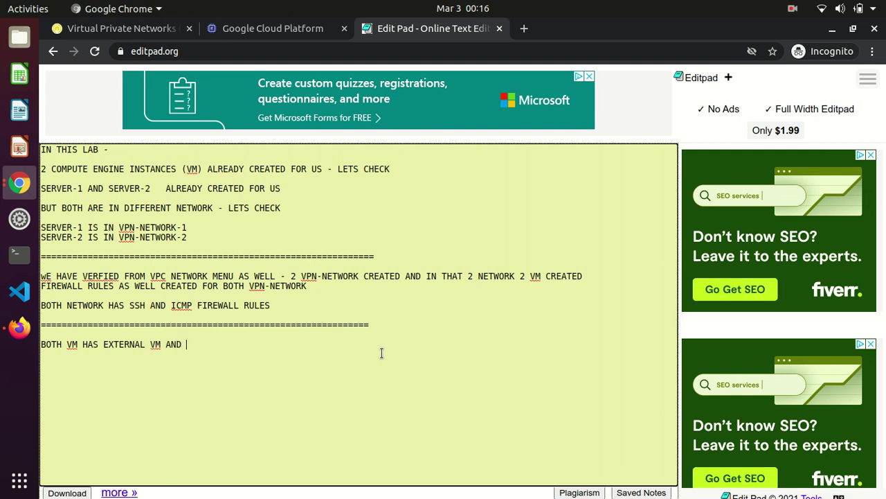
text( ICMP FIREW)
key(BackSpace)
text(EWALL RULES)
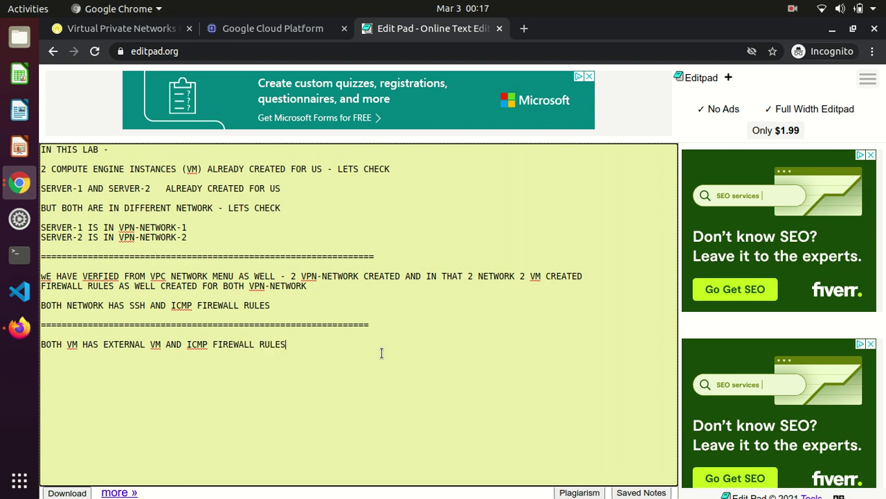
Add "SO LETS TRY TO PING SERVER1 FROM SERVER2" and "AND SERVER2 TO SERVER2" to the notes, with a divider of equals signs beneath
text(TS TRY TO PING SERVER1 FROM SERVER)
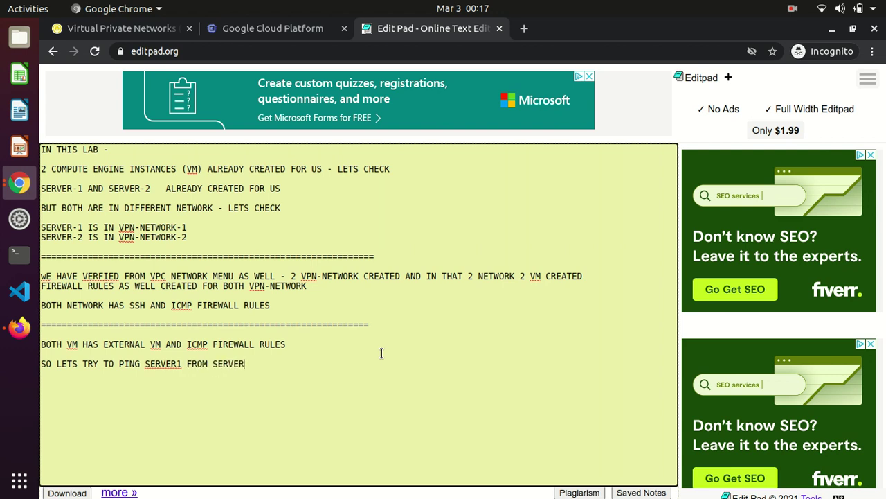
text(2 )
text(ND SEV)
text(RVER2 TO SERVER)
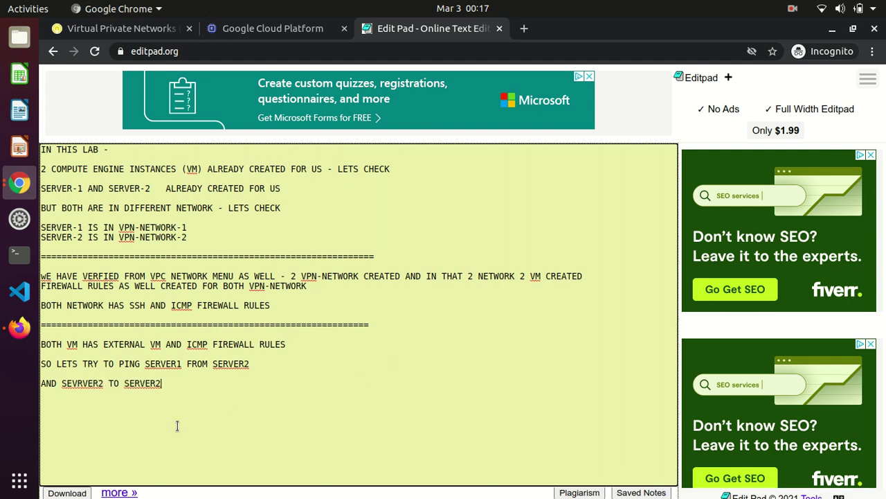
click(77, 383)
key(BackSpace)
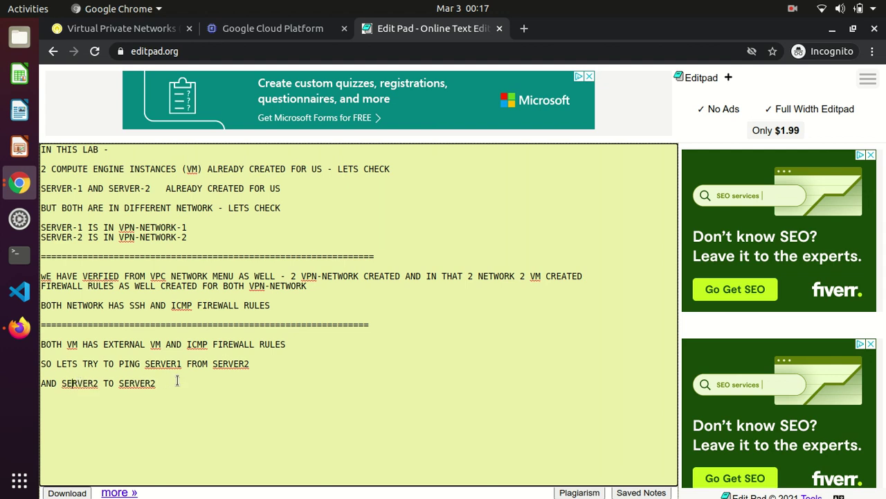
text(==========================================================)
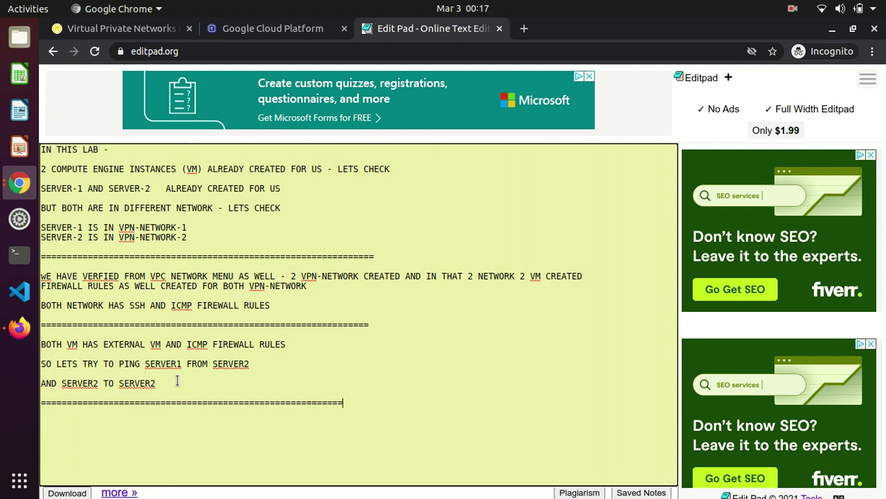
Open an SSH session to server-1 from the VM instances list, and lower and narrow its window to uncover the IP address columns
click(253, 29)
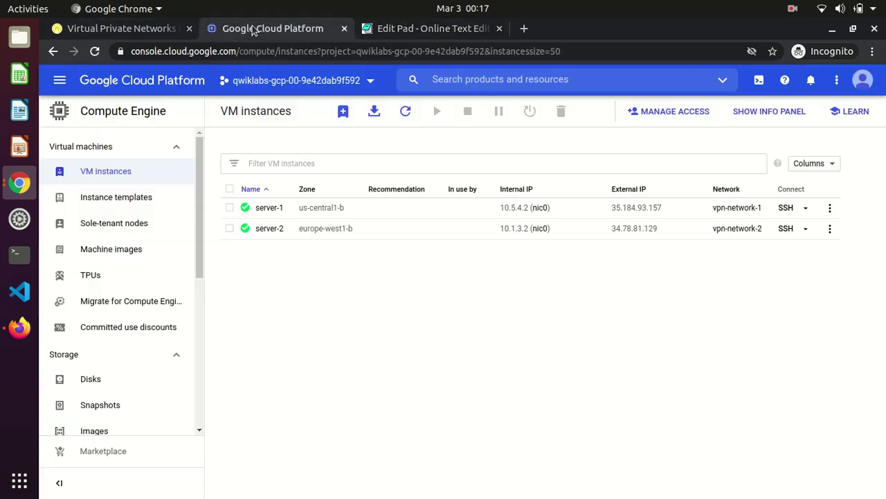
click(783, 209)
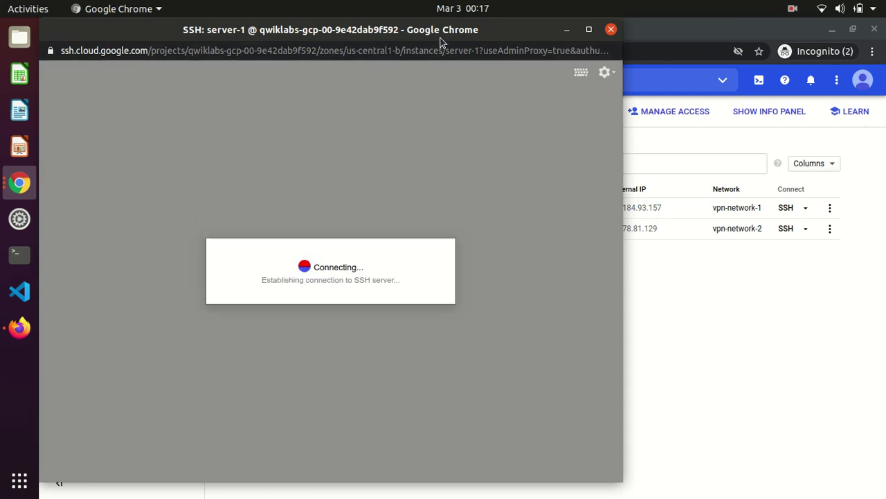
drag(399, 23, 400, 102)
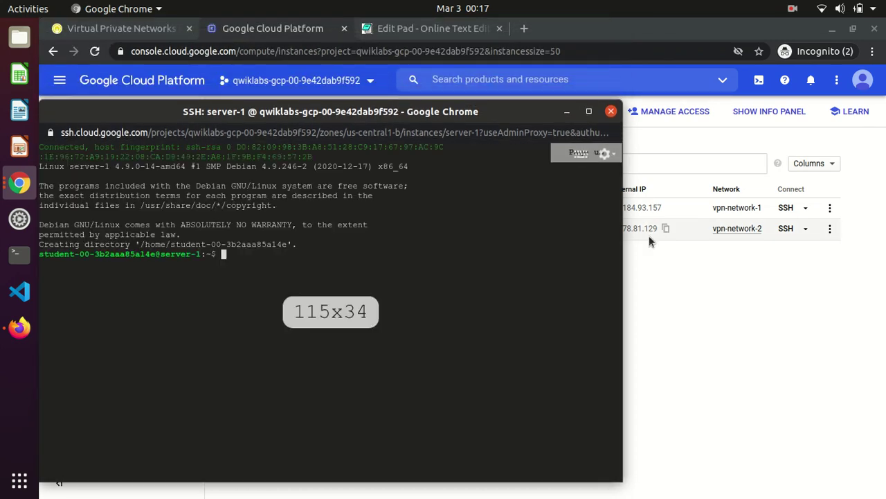
drag(617, 245, 485, 246)
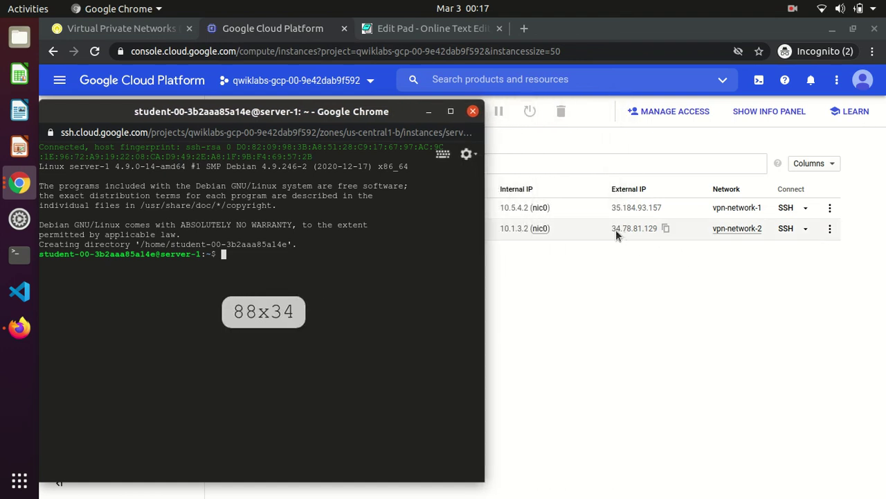
Copy server-2's external IP address and ping it with 3 packets from the server-1 SSH session using "ping -c 3"
click(665, 228)
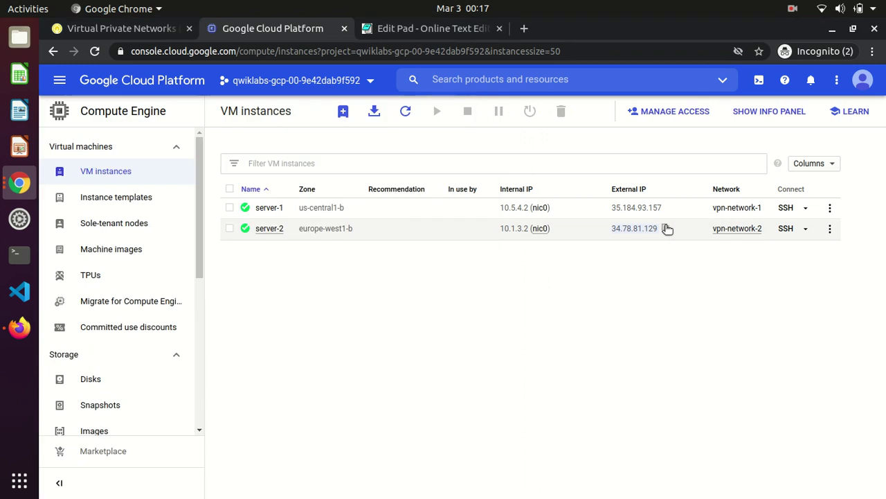
key(alt+Tab)
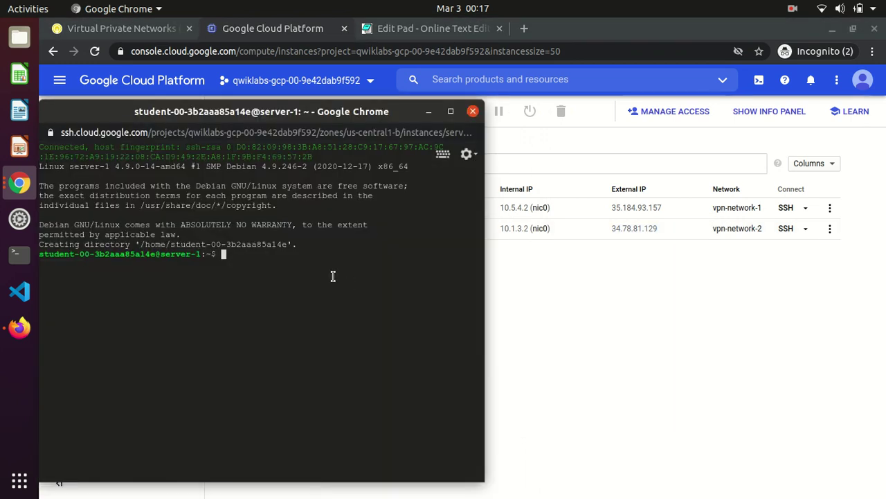
text(ping)
key(BackSpace)
key(BackSpace)
key(BackSpace)
key(BackSpace)
text(ing)
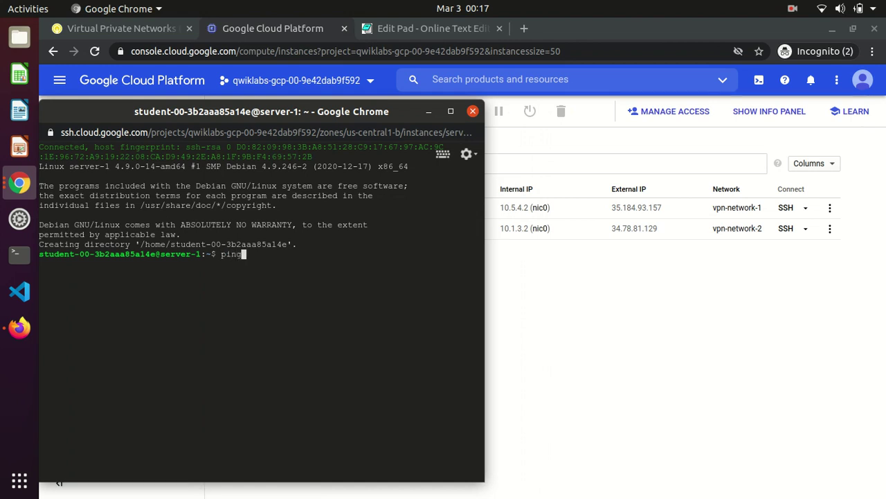
text( -c 3)
key(ctrl+v)
key(Return)
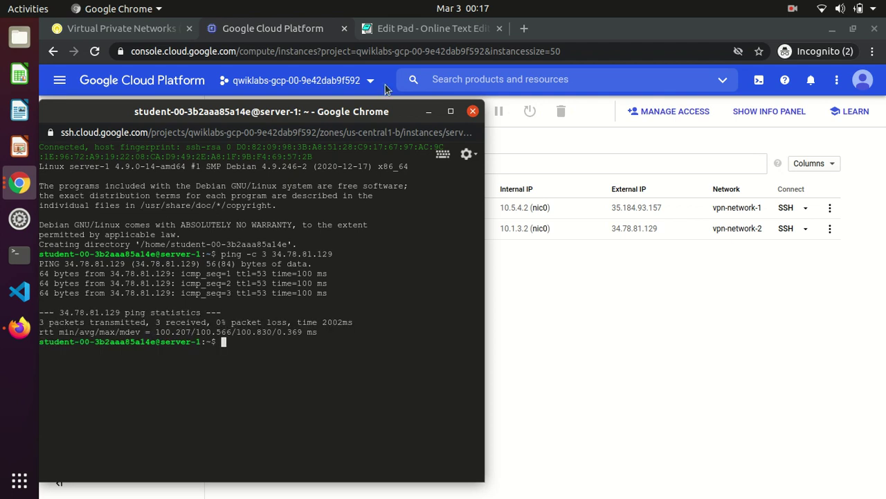
In Edit Pad, add "from server1 - we sucessfully pinged to server2 external ip address" and "lets try to ping it's internal ip address"
click(404, 32)
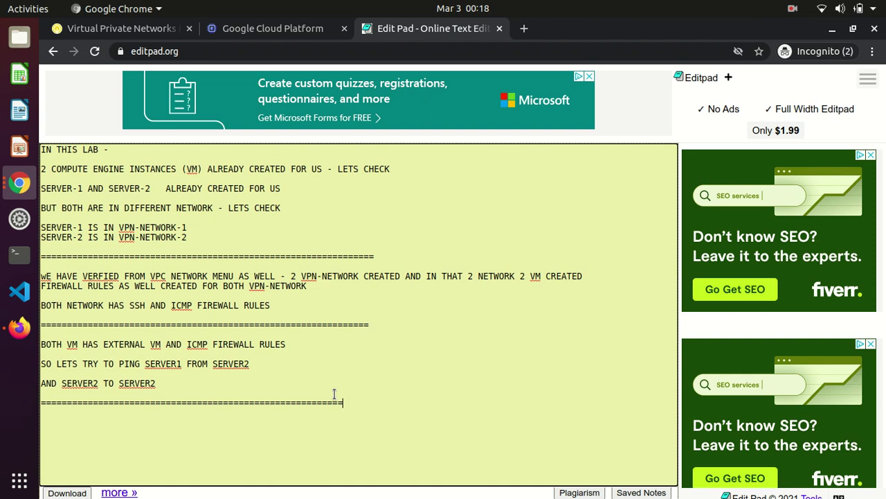
text(rom server1)
text(- we sucessfully )
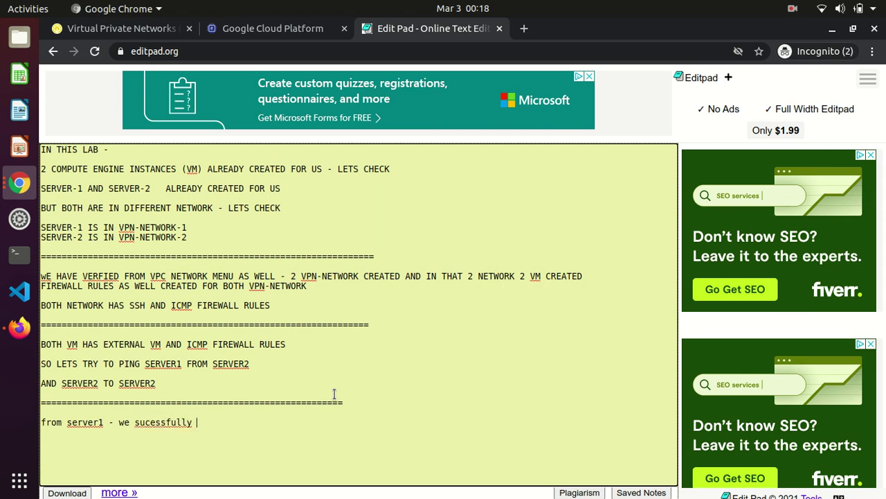
text(pinged to server2 external ip a)
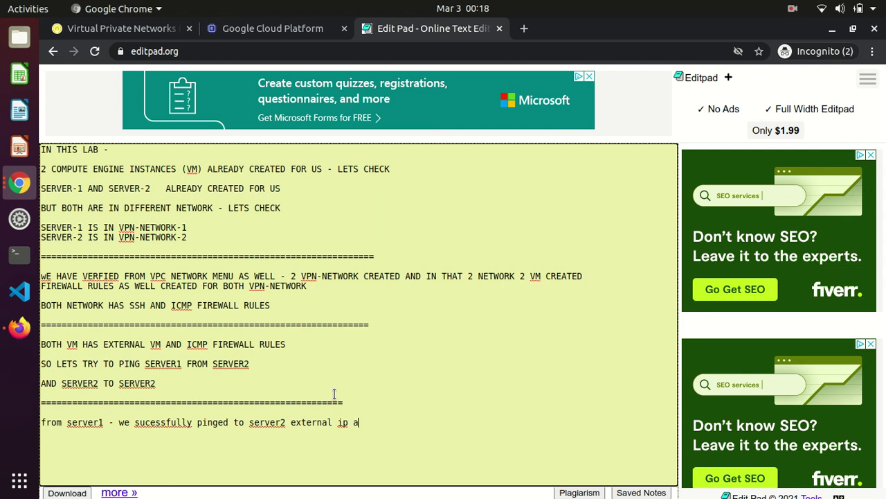
text(ddress lets try to ping it's internal ip address)
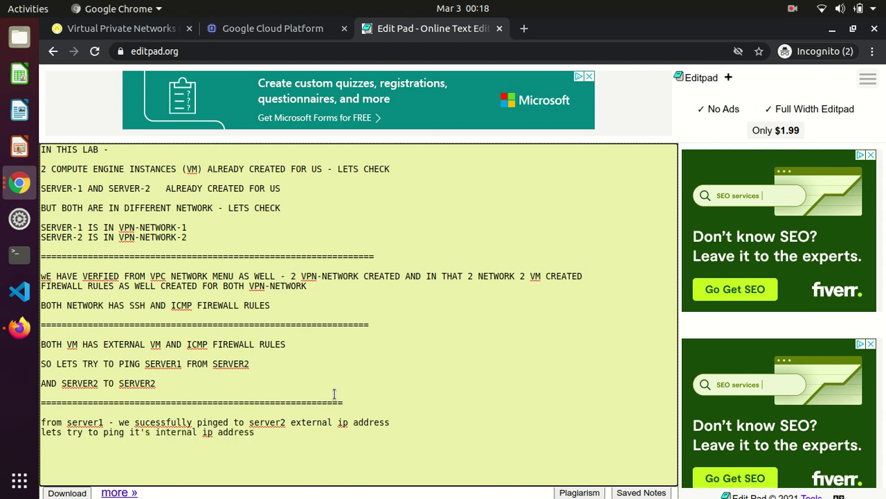
Copy server-2's internal IP address from the VM instances list and ping it with 3 packets from the server-1 SSH session using "ping -c 3"
key(alt+Tab)
key(alt+Tab)
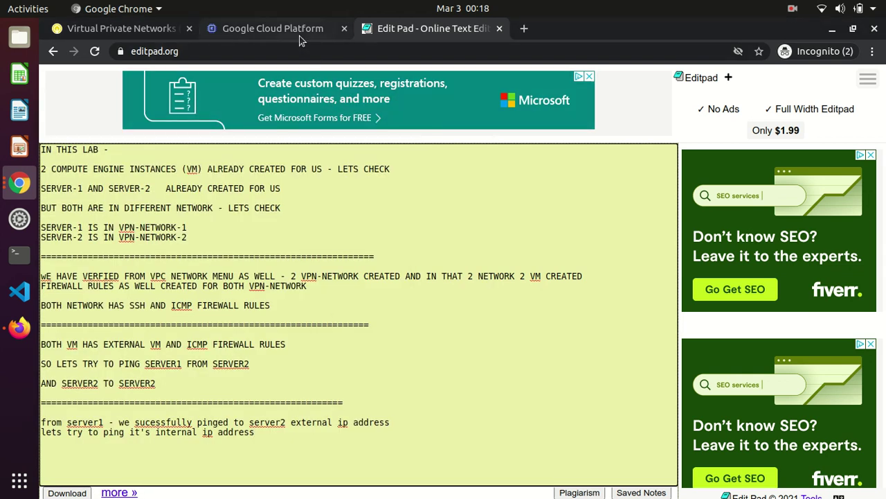
click(299, 35)
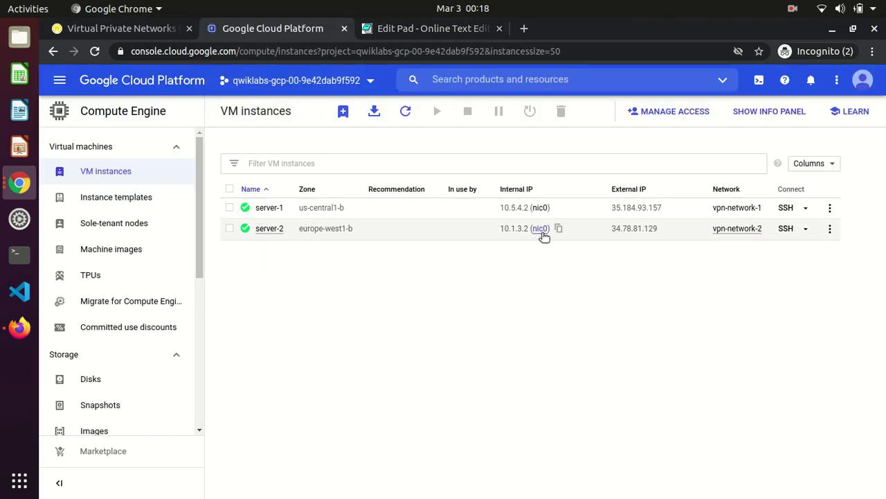
click(559, 229)
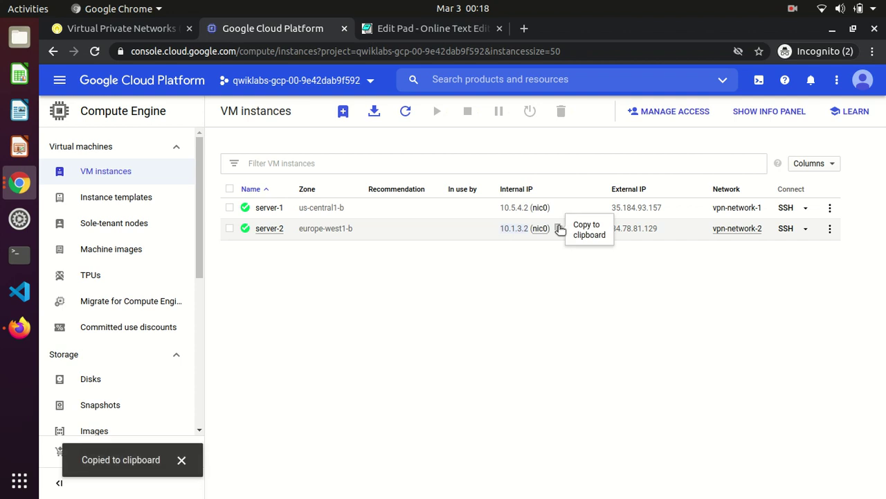
key(alt+Tab)
text(pi)
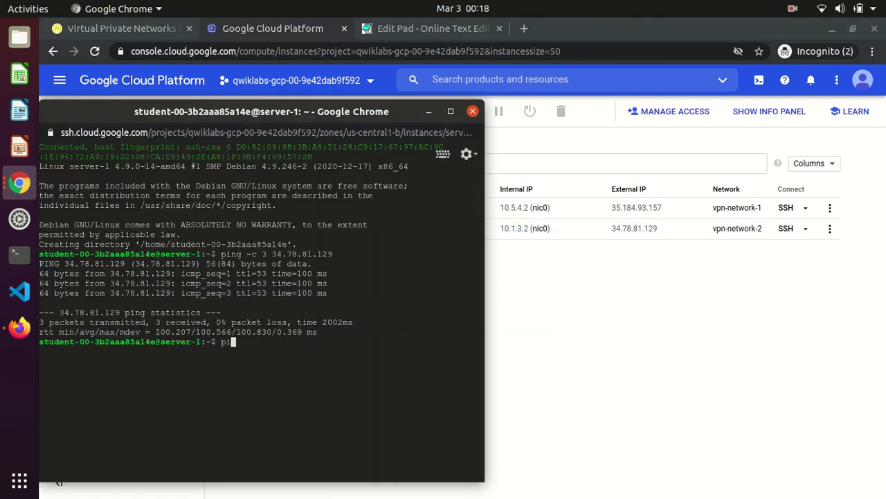
text(ng -c 3)
key(ctrl+v)
key(Return)
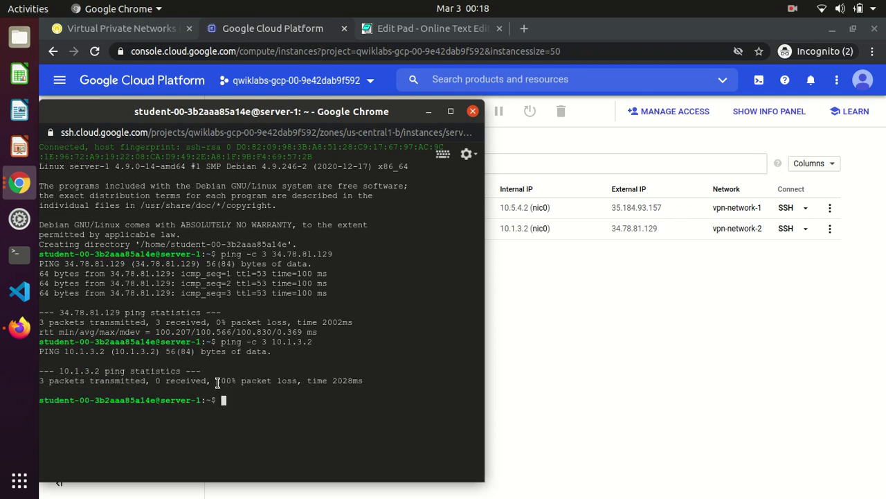
drag(214, 380, 302, 381)
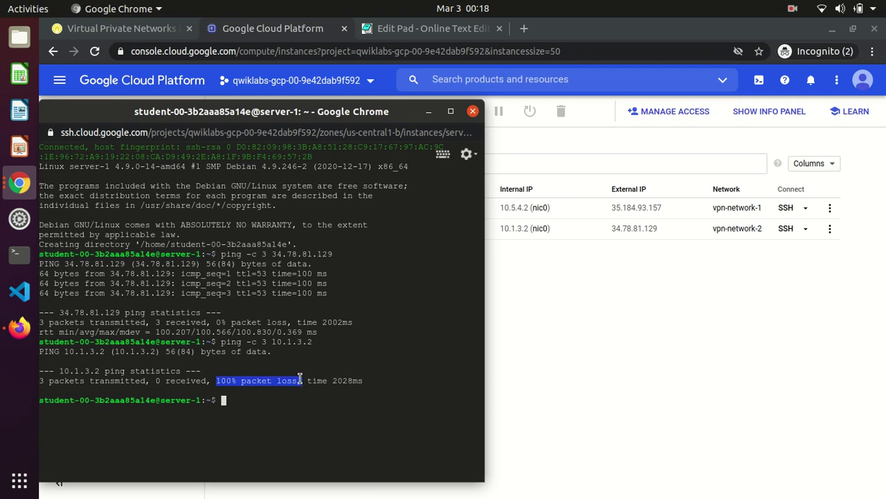
In Edit Pad, add "so we unable to ping internal IP address - because its in different network", a divider, and "lets verify the same from server-2"
click(414, 29)
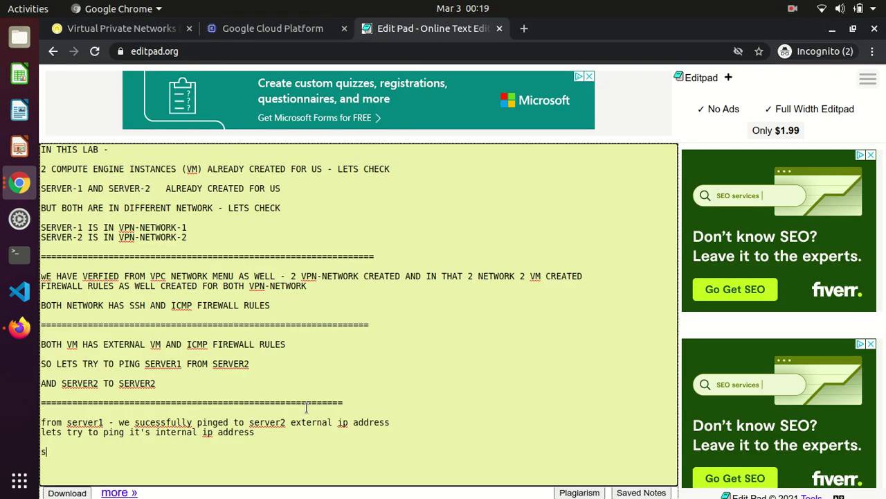
text(we unable to ping)
text( internal)
text(ad)
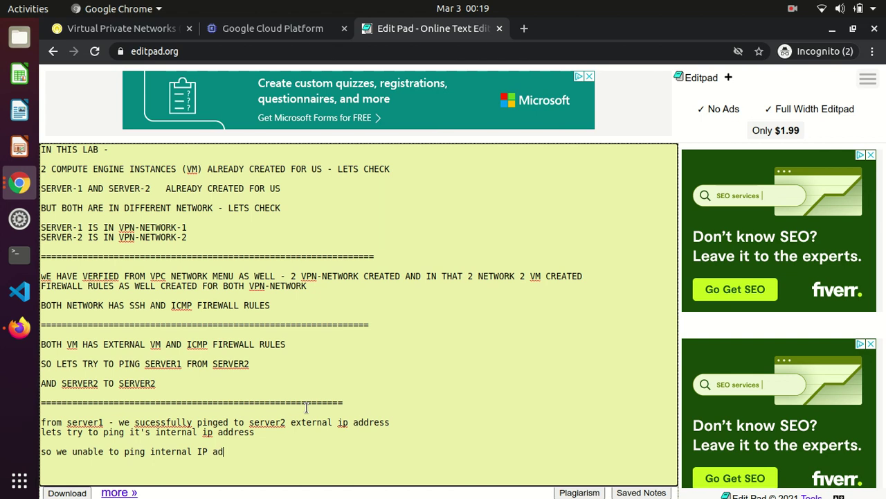
text(dress - because its in different network  =====================================================)
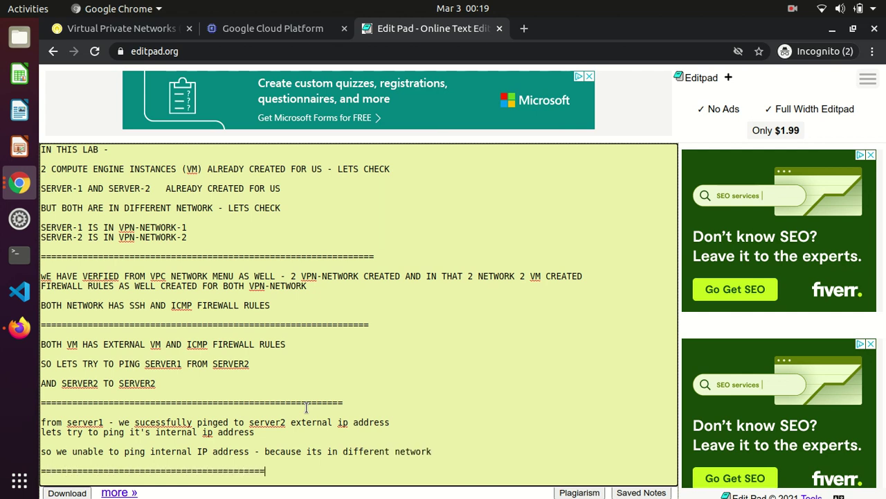
key(Return)
key(Return)
key(Return)
key(Return)
key(Return)
key(Return)
key(Return)
key(Return)
key(Return)
key(Return)
key(Return)
key(Return)
key(Return)
key(Return)
key(Return)
key(Return)
key(Return)
key(Return)
key(Return)
key(Return)
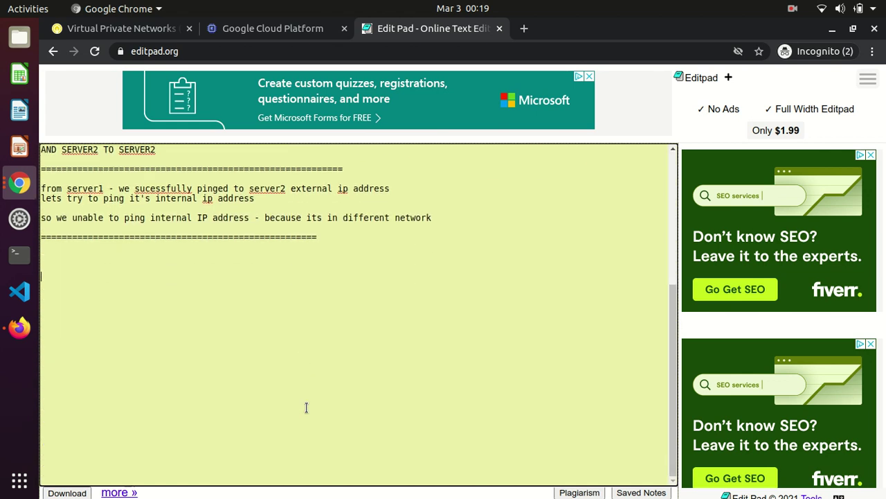
text(lets verify the same f)
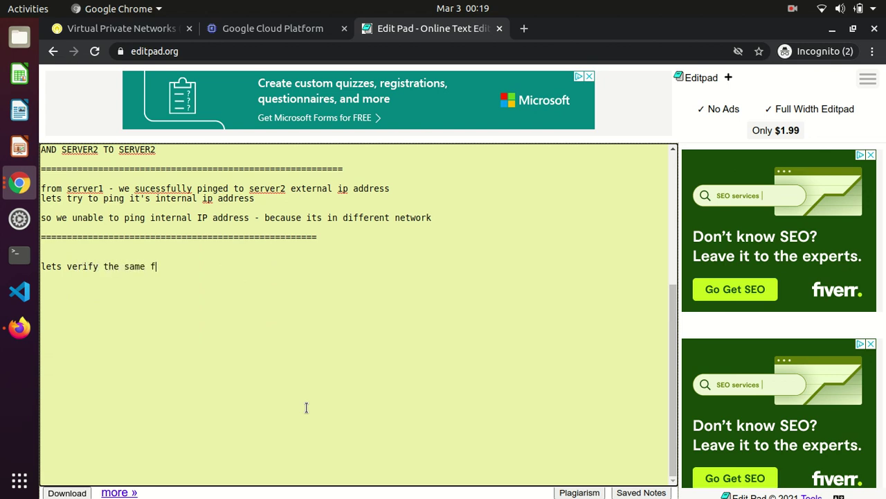
text(rom server-2)
Exit the server-1 SSH session and open one to server-2, narrowing its window to uncover the IP address columns
key(alt+Tab)
text(exit)
key(Return)
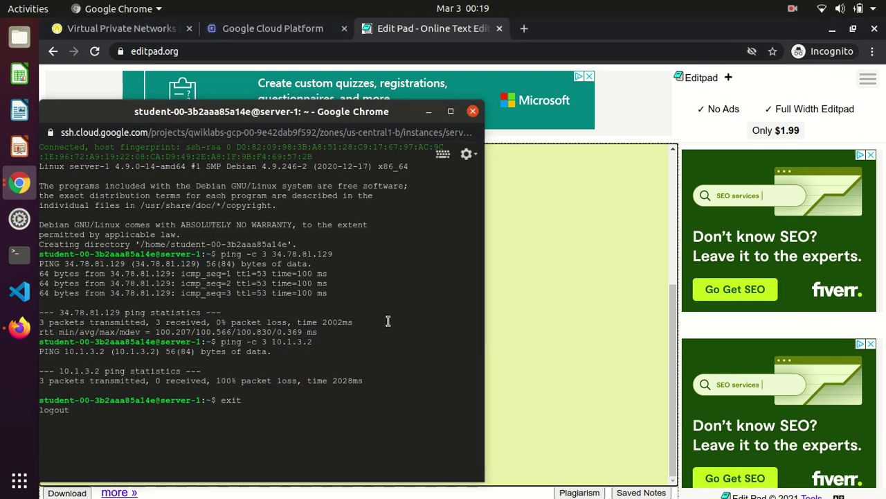
click(277, 28)
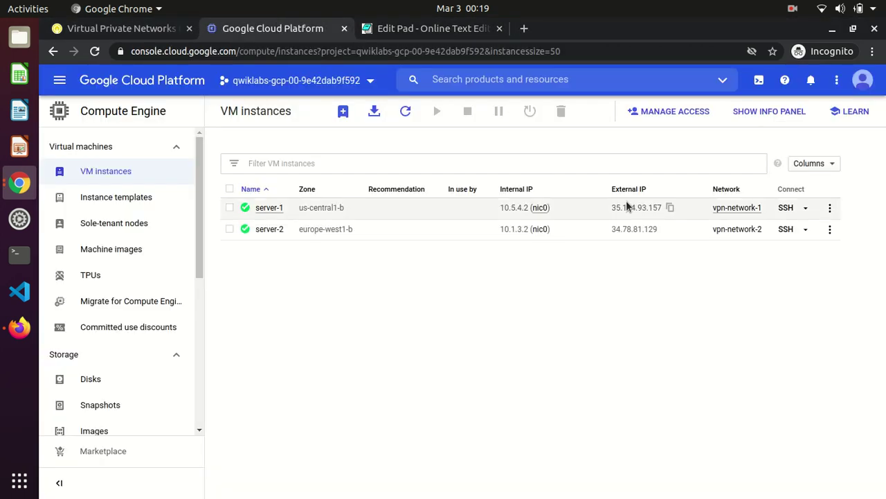
click(782, 229)
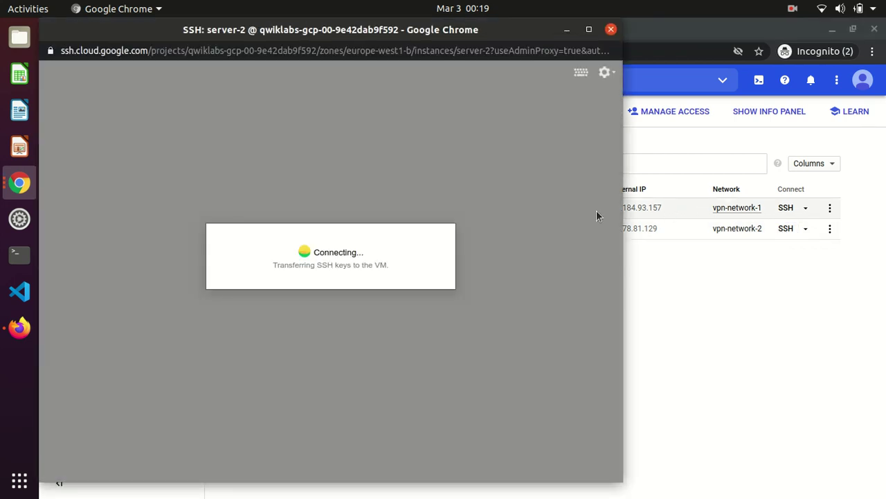
drag(618, 168, 516, 179)
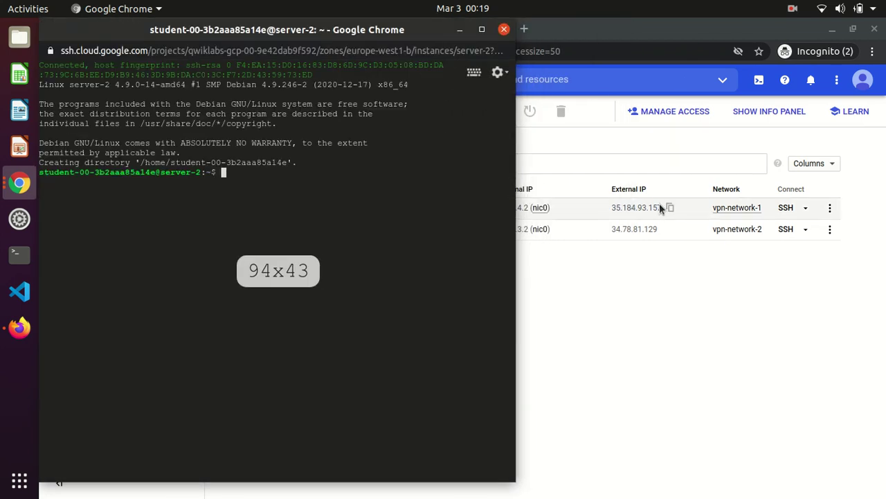
Copy server-1's external IP address and ping it with 3 packets from the server-2 SSH session using "ping -c 3"
click(669, 207)
key(alt+Tab)
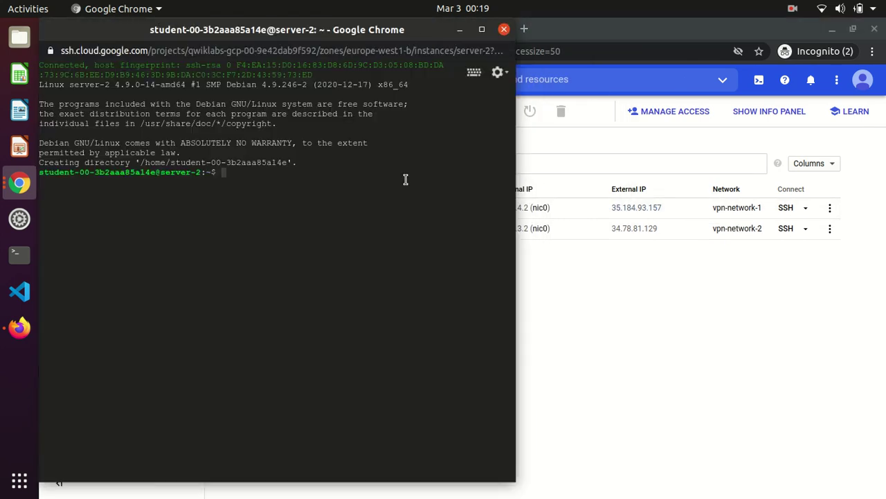
text(ping -c 3)
key(ctrl+v)
key(Return)
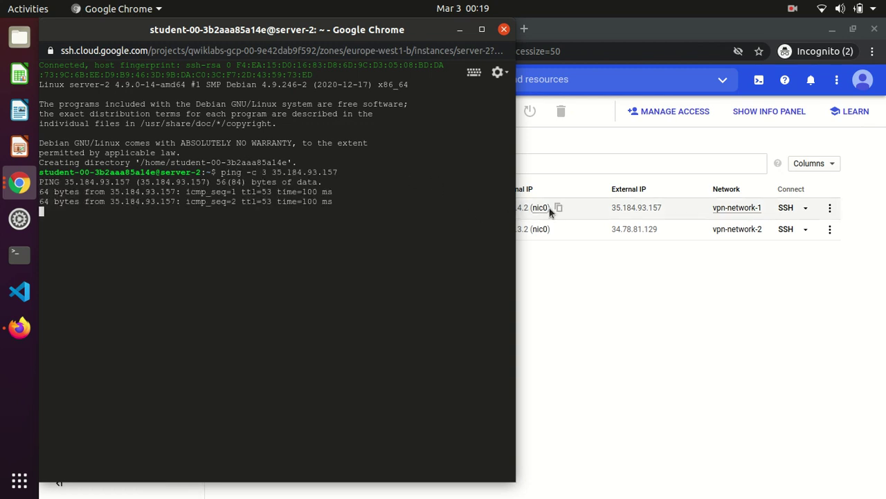
Copy server-1's internal IP address, ping it with 3 packets from the server-2 SSH session, and exit the session
click(560, 208)
click(293, 253)
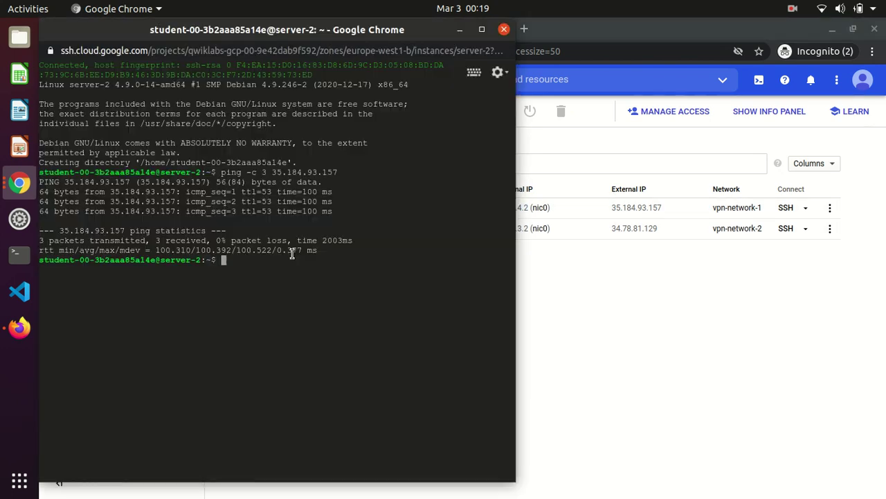
text(ping -c 3)
key(ctrl+v)
key(Return)
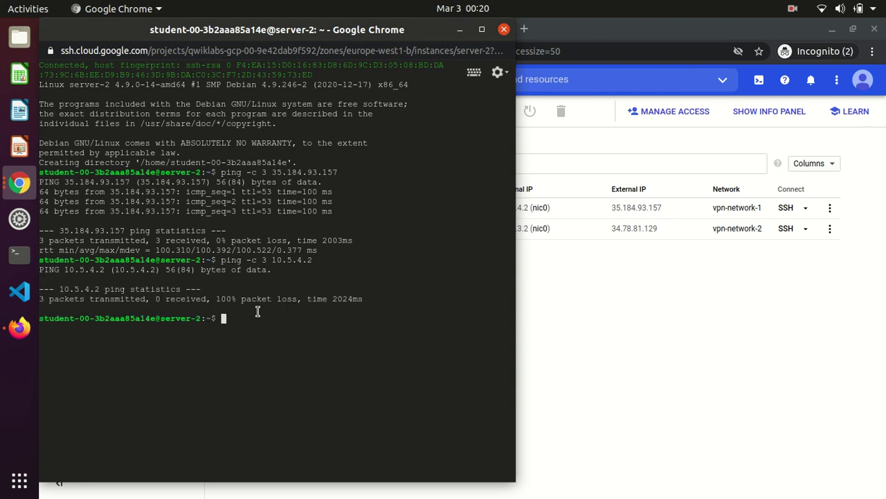
drag(216, 298, 303, 298)
text(exit)
key(Return)
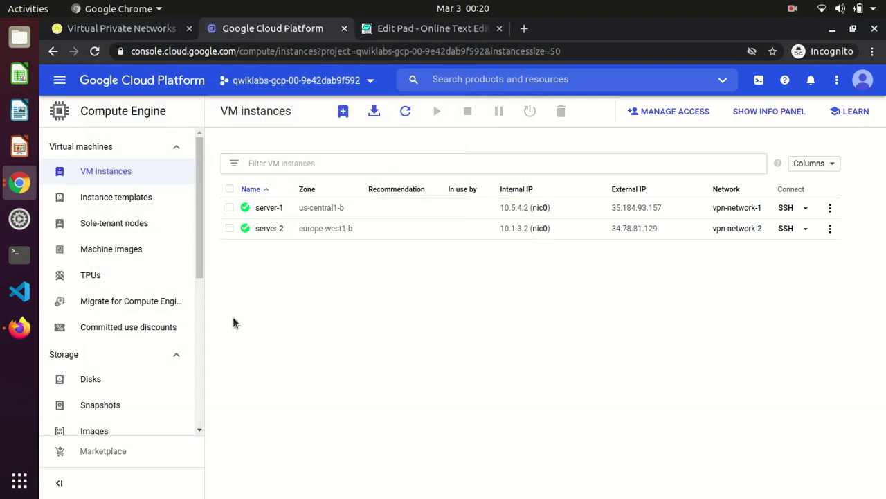
In Edit Pad, add "from server-2 as well, we are able to ping external IP address of server1" at the end of the notes
click(399, 29)
key(Return)
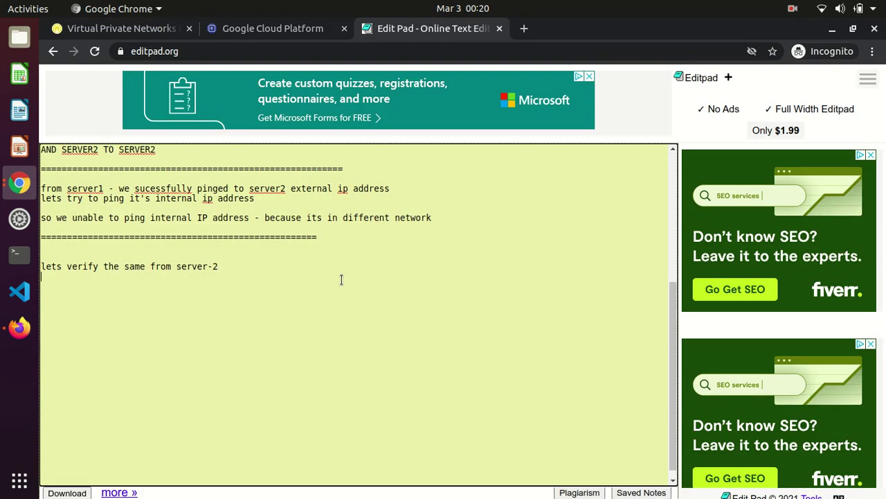
key(Return)
text(from server-2 as we)
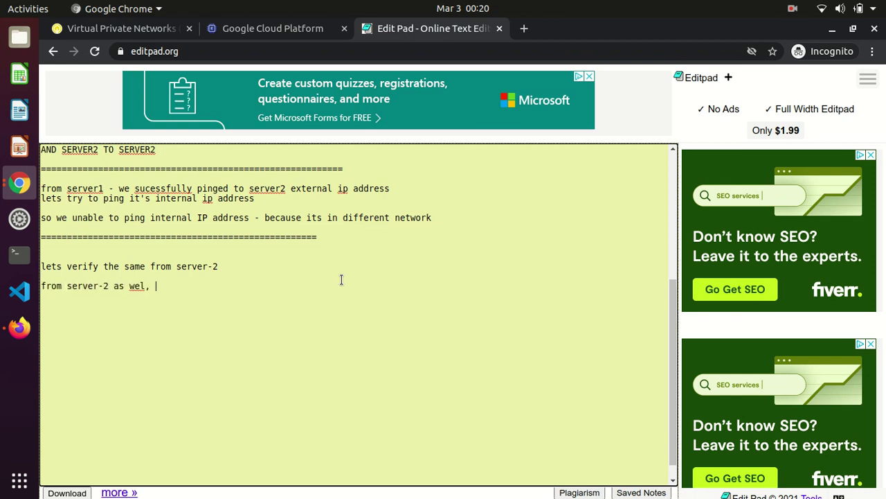
text(ll, we are able to pin g )
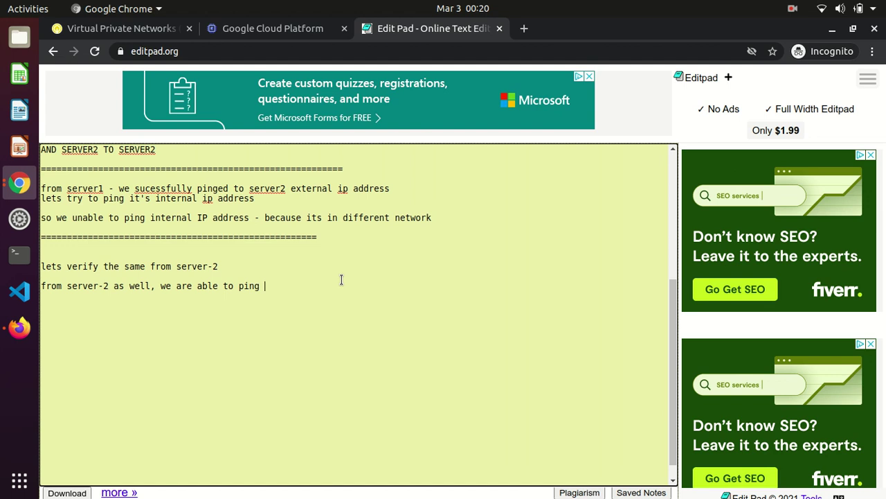
text(external IP address of server1 but u)
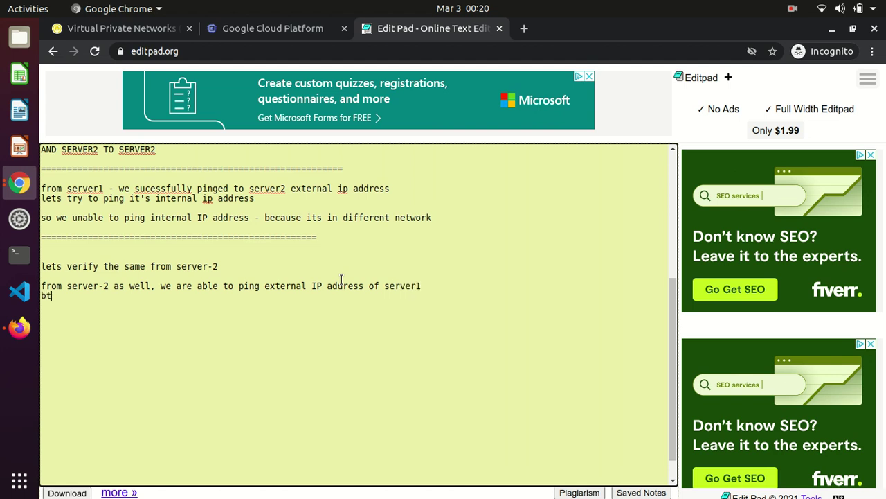
Continue the note with "but unable to connect with internal IP address of server-1 because it's in different VPN network" and a divider of equals signs
text(nable to connect)
text( wit)
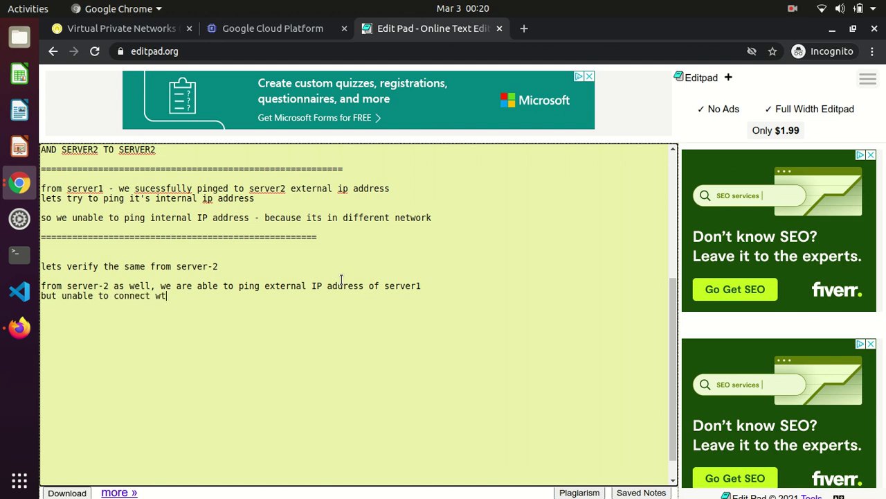
text(h internal IP address of servr)
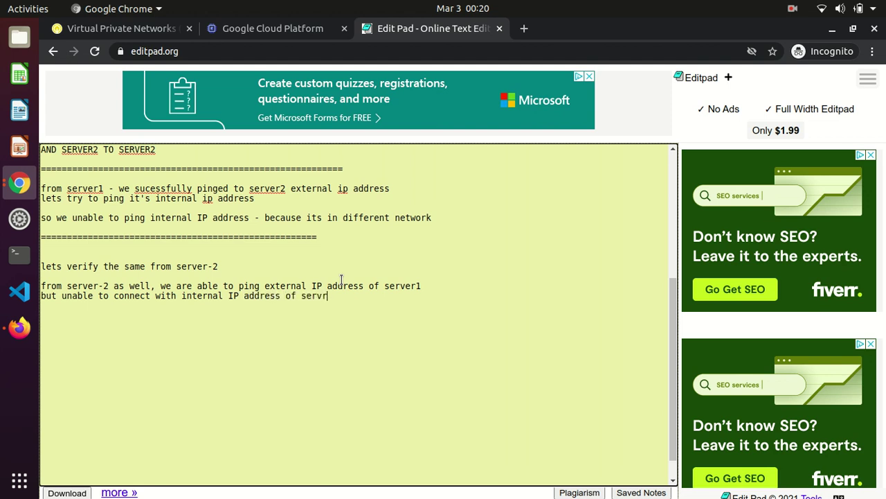
key(BackSpace)
text(er-1)
key(Return)
text(because it's in dif)
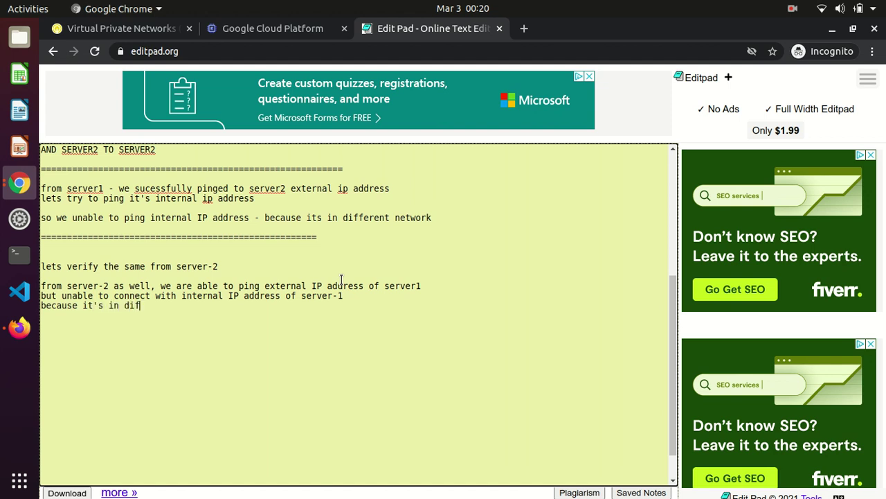
text(ferent VPN network)
key(Return)
key(Return)
text(===========================)
Add the question "SO HOW WE CAN CONNECT WITH IT'S INTERNAL IP ADDRESS FROM OTHER SERVER ??" below the divider
key(Return)
key(Return)
text(SO HOW WE CAN CON)
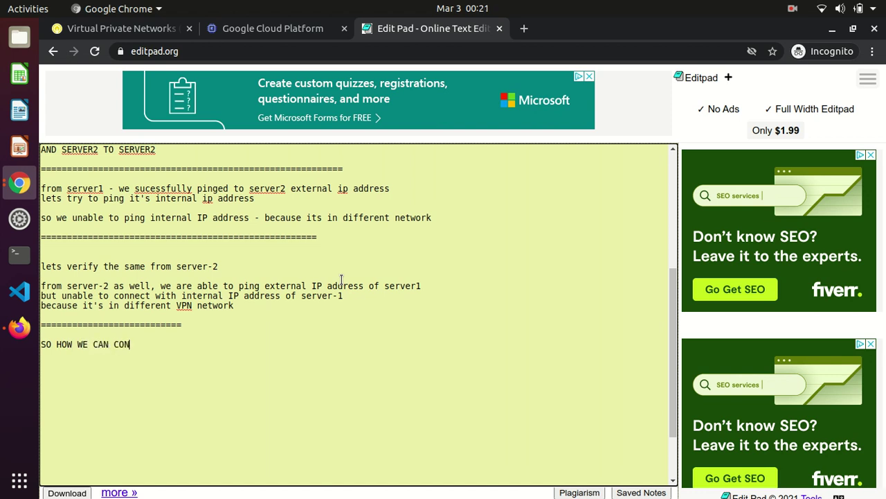
text(NECT WITH IT'S INTERNAL)
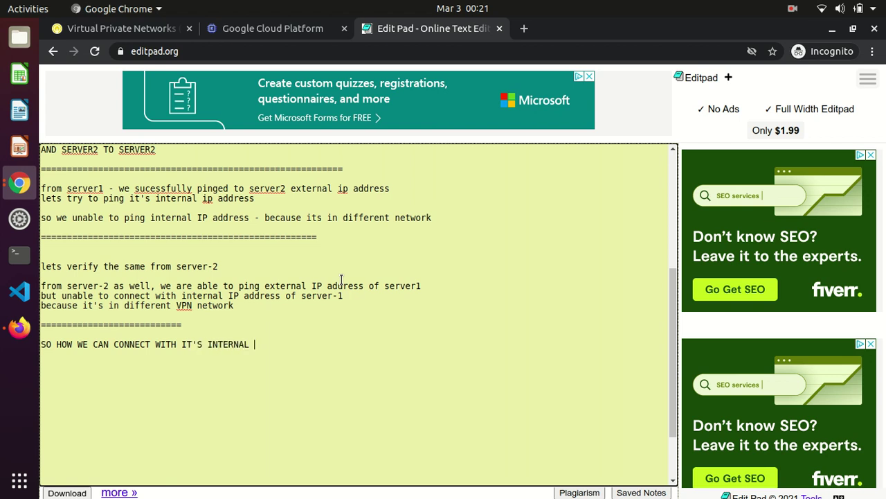
text( IP ADDRESS FROM OTHER )
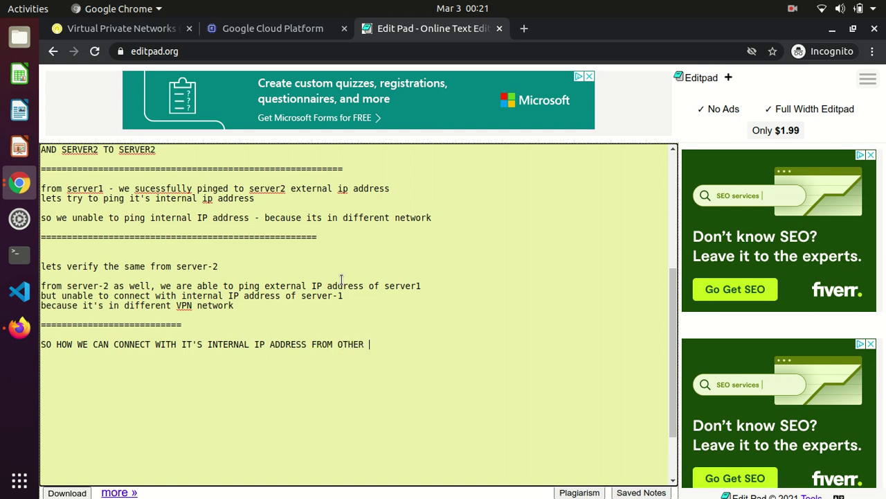
text(SERVER ??  )
Add "FOR THAT WE NEED TO ESTABLISH THE VPN GATEWAY AND TUNNEL BETWEEN BOTH NETWORK" to the notes, with a divider of equals signs beneath
text(FOR THA)
text(T WE NEED )
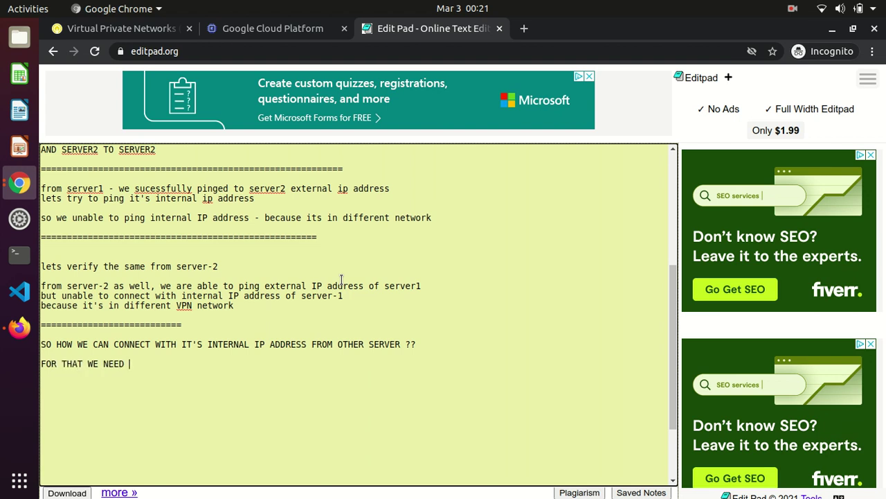
text(TO ESTABLISH THE VPN )
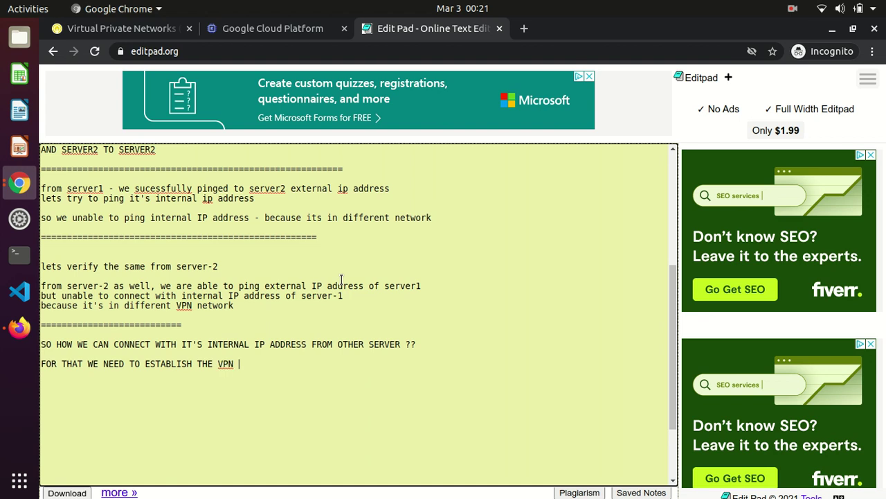
text(GATEWAY AND TUNNEL BETWEEN BOTH NETWORK  )
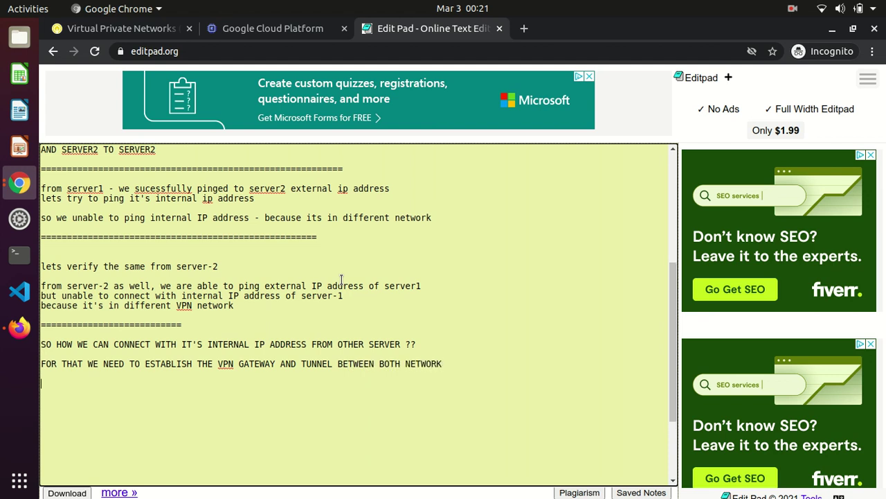
text(===============================)
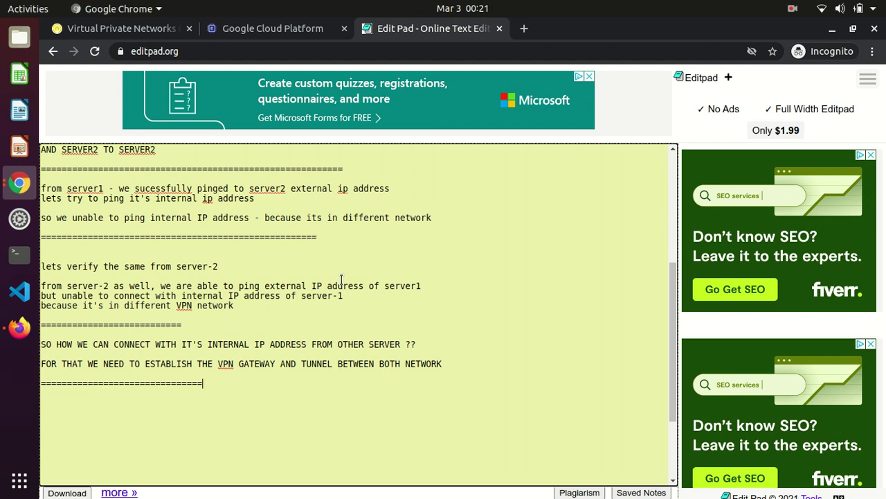
Add "I.E" below the divider, followed by the lines "ONE GATEWAY FOR VPN-NETWORK-1" and "ONE GATEWAY FOR VPN-NETWORK-2"
key(Return)
key(Return)
text(I.E)
key(Return)
text(ONE GATEWAY FOR VPN-NETWORK-1)
key(Return)
text(ONE GATEWAY FOR VPN-NETWORK-2  ON)
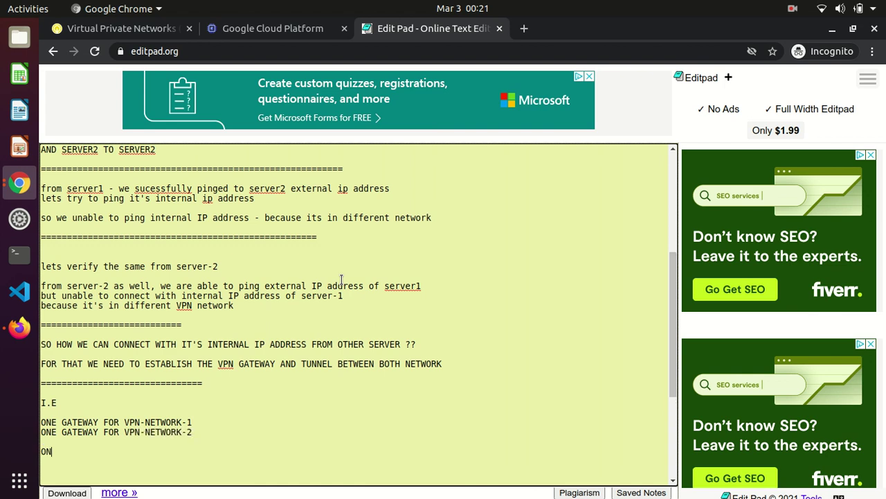
Add the lines "ONE TUNNEL FOR VPN-NETWORK1 TO VPN-NETWORK-2" and "ONE TUNNEL FOR VPN-NETWORK2 TO VPN-NETWORK-1" to the notes
text(E TUNNEL FOR VPN-NETWORK1 TO VPN)
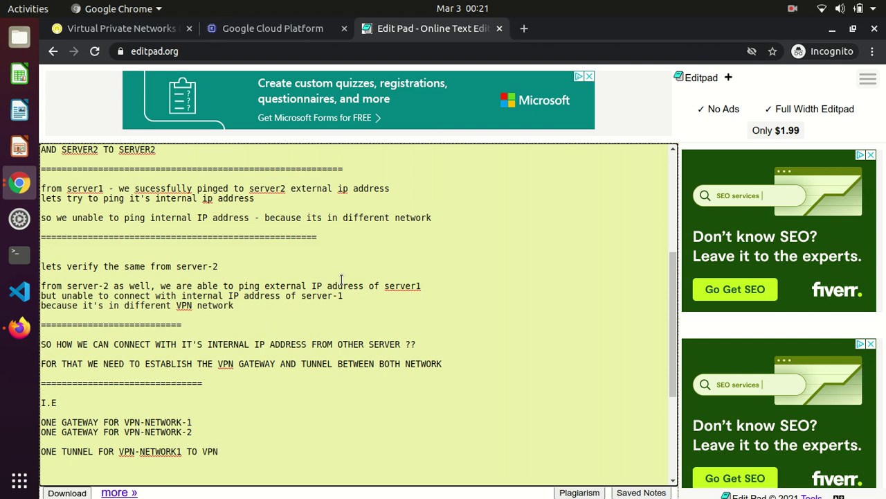
text(-NETWORK-2)
key(Return)
text(ONE )
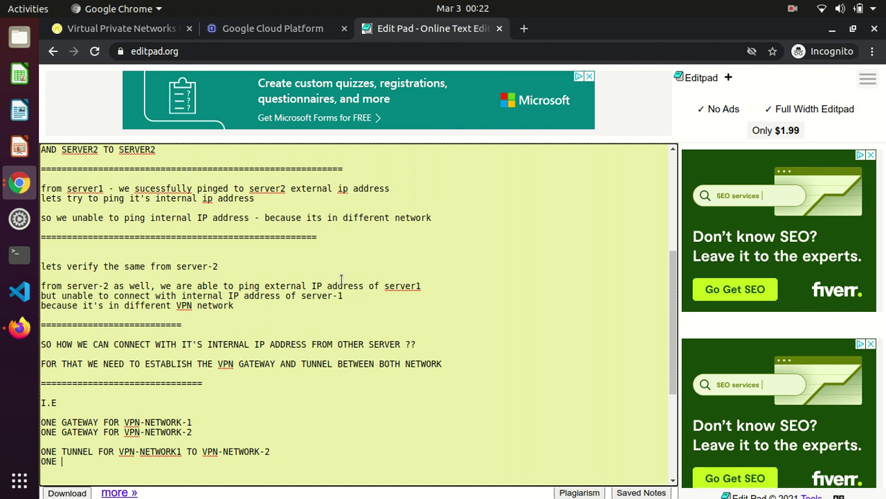
text(TUNNEL FOR VPN-NETWORK2 TO VPN-NETWORK)
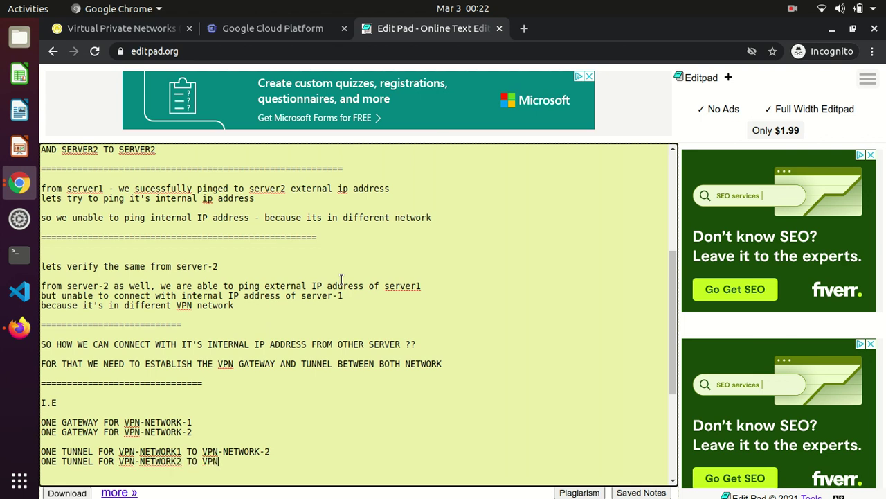
text(-1)
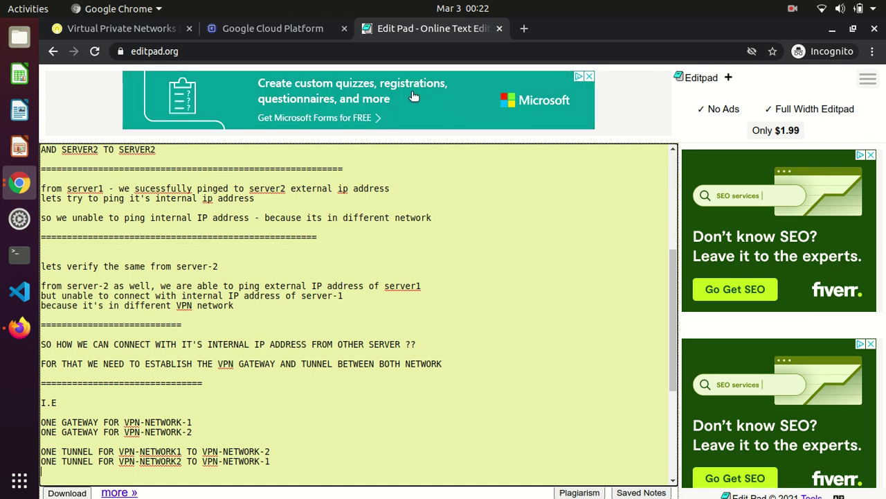
In the Virtual Private Networks lab page, submit "External IP address" as the answer to which server-2 addresses server-1 can ping
click(151, 33)
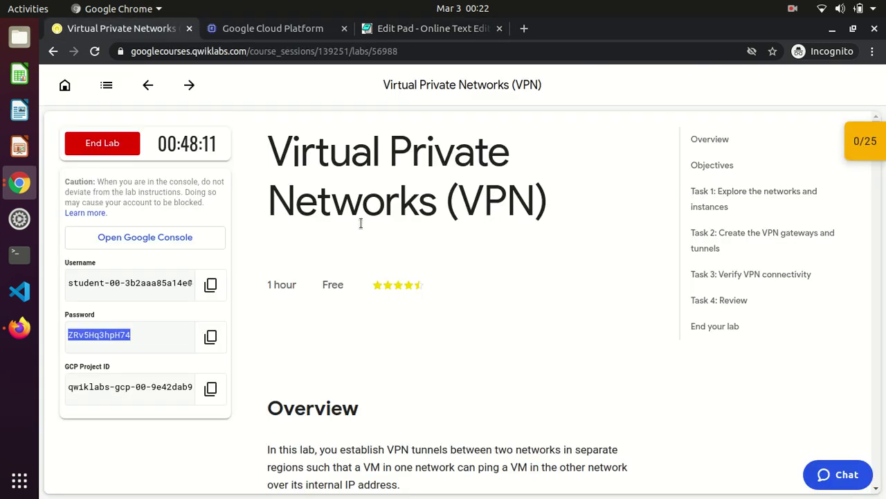
scroll(377, 239, down, 6)
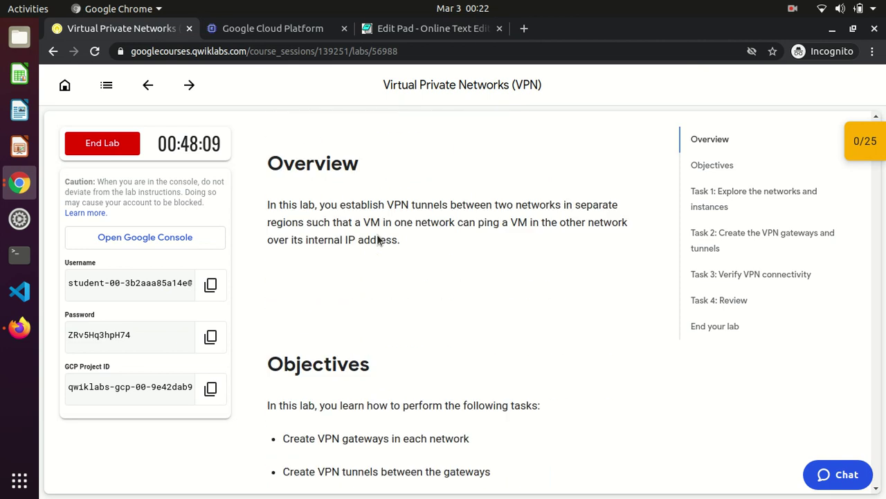
scroll(376, 234, down, 3)
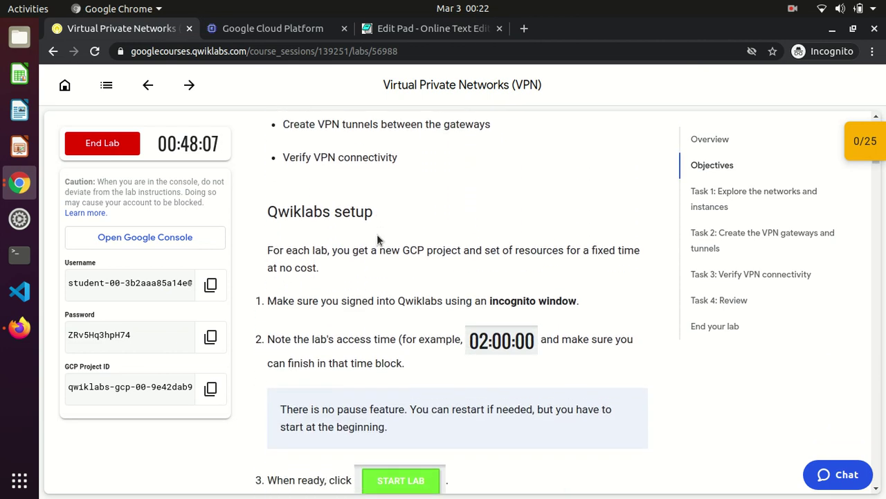
scroll(377, 234, down, 10)
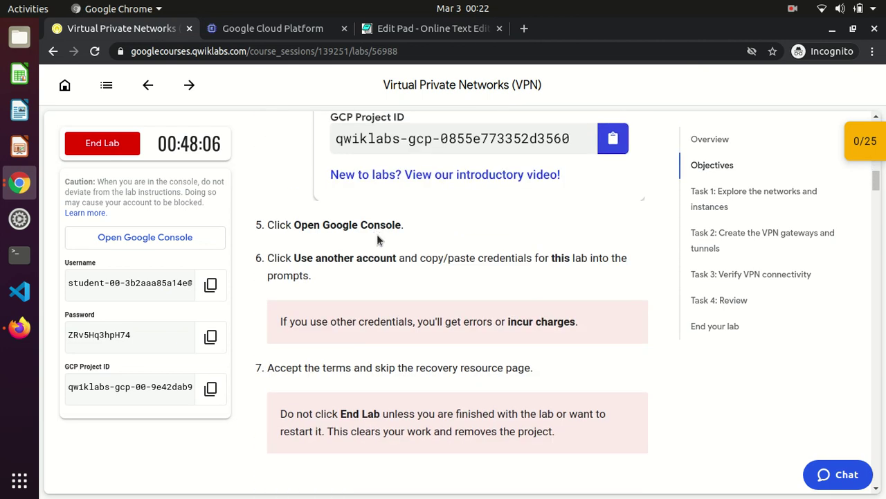
scroll(377, 234, down, 5)
scroll(377, 236, down, 5)
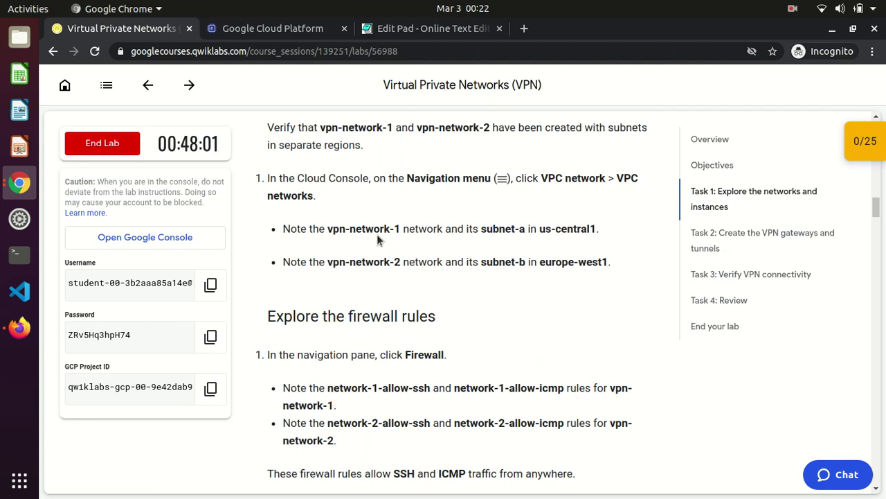
scroll(377, 234, down, 5)
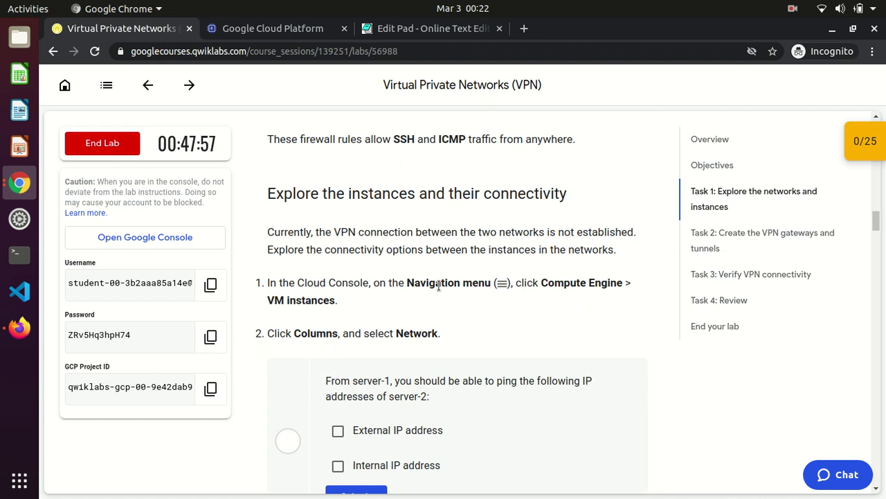
click(339, 433)
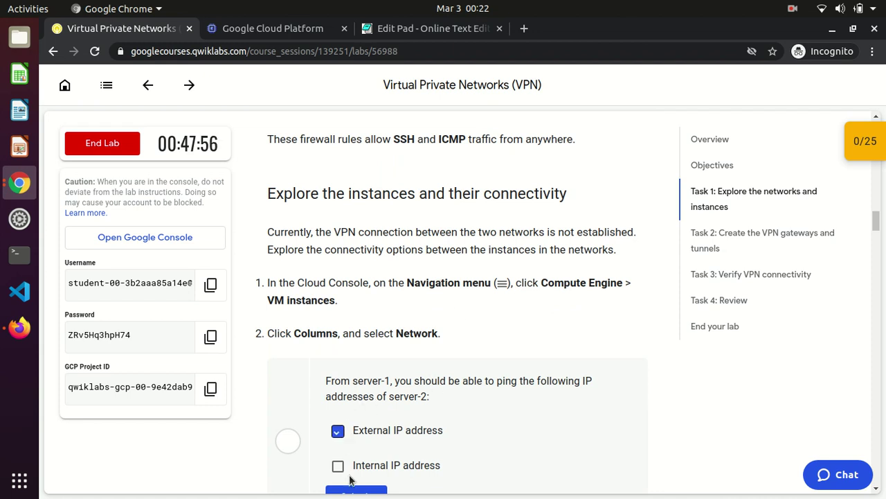
click(336, 491)
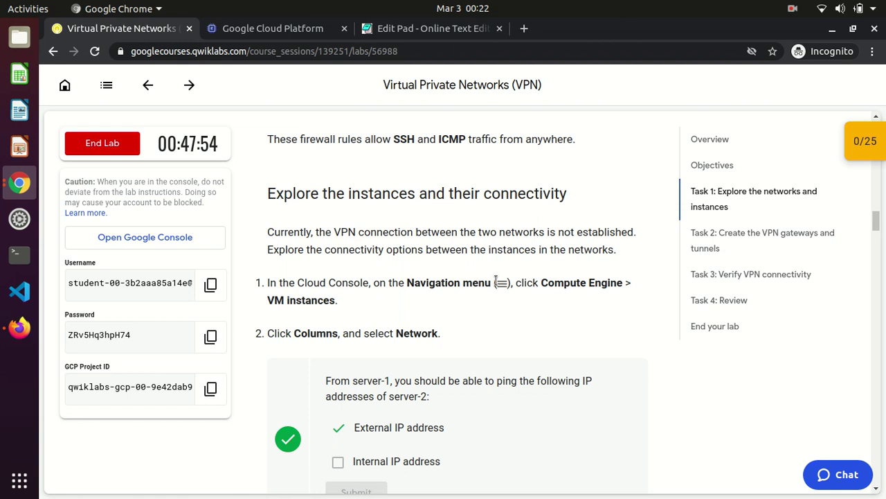
Read the remaining Task 1 connectivity instructions and the Task 2 section on reserving two static IP addresses
scroll(496, 282, down, 5)
scroll(496, 280, down, 3)
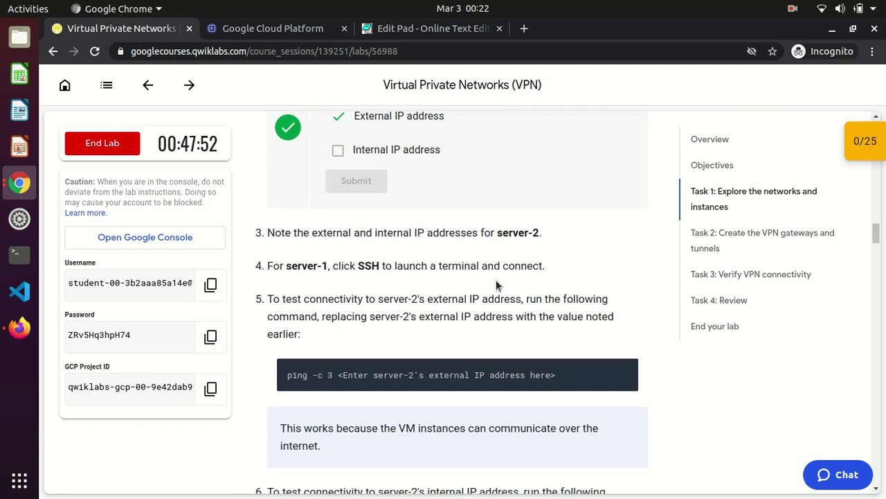
scroll(496, 284, down, 5)
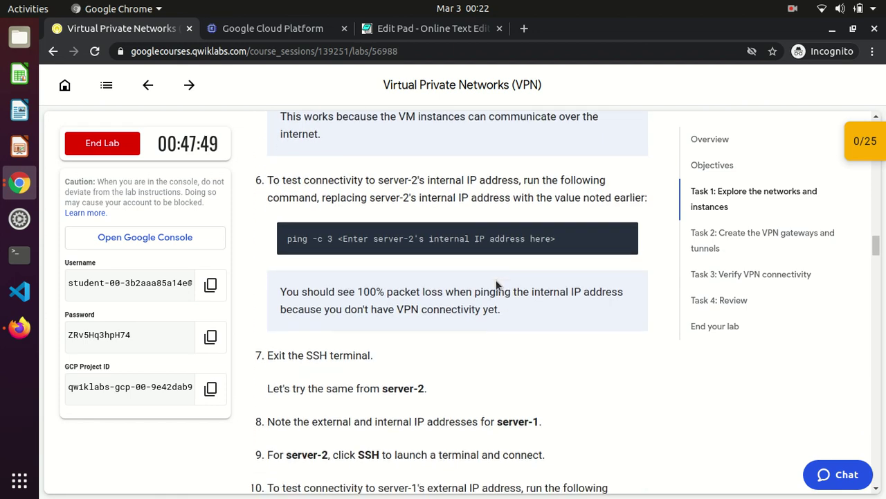
scroll(495, 280, down, 5)
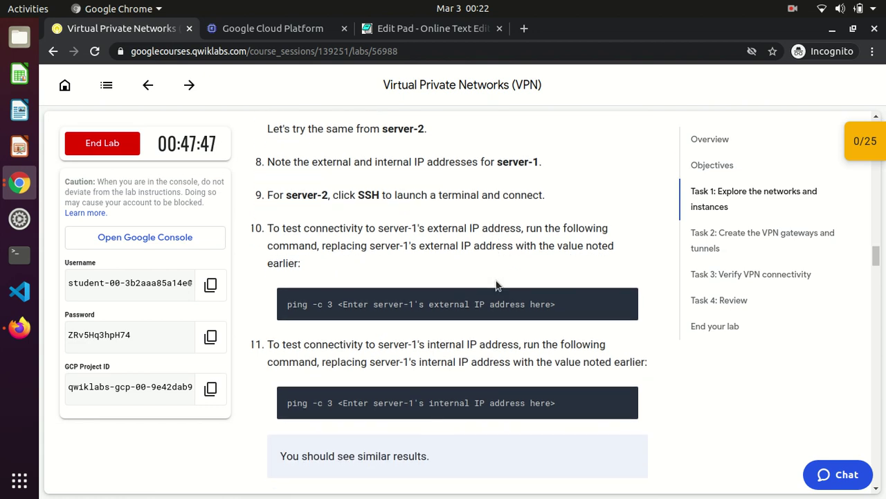
scroll(495, 279, down, 1)
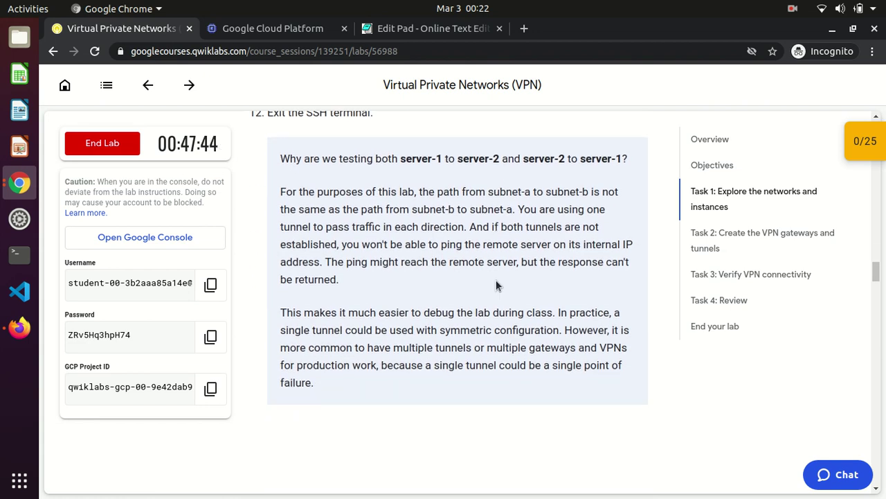
scroll(495, 280, down, 1)
scroll(495, 280, down, 3)
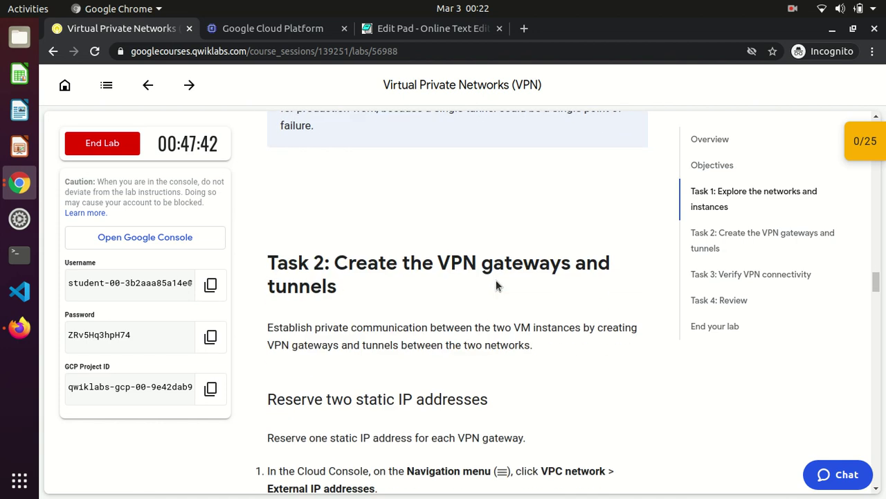
drag(267, 264, 345, 291)
click(344, 291)
scroll(342, 285, down, 4)
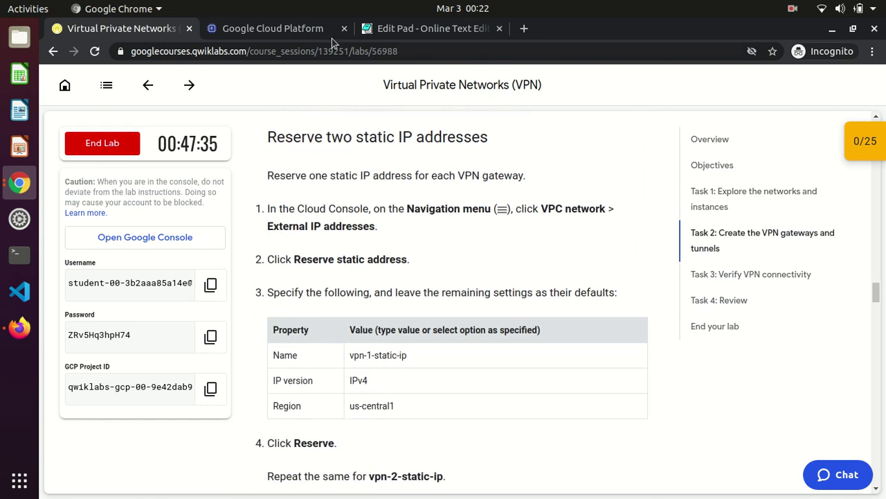
Open the VPC network's External IP addresses page in Google Cloud Platform and hide its info panel
click(268, 30)
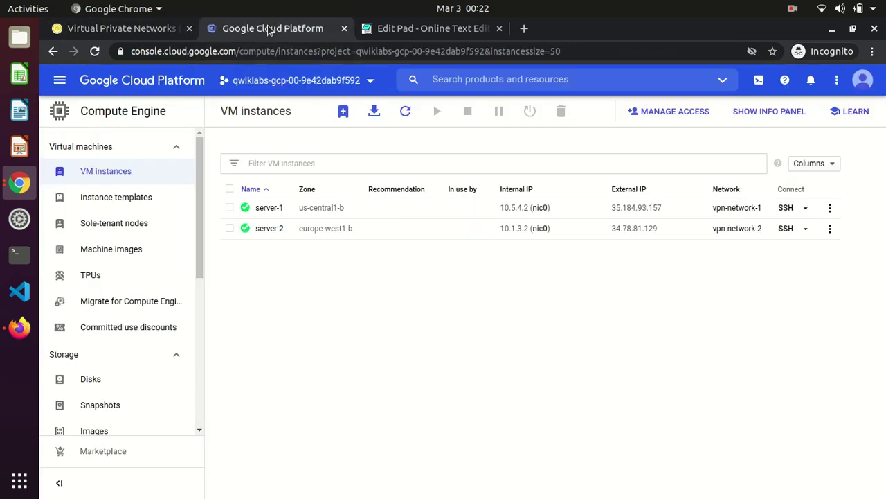
click(59, 80)
mouse_move(205, 182)
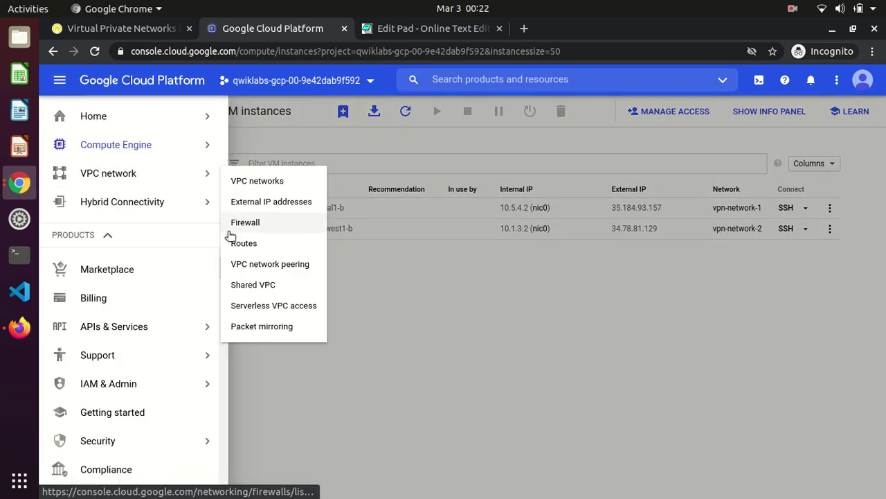
click(251, 184)
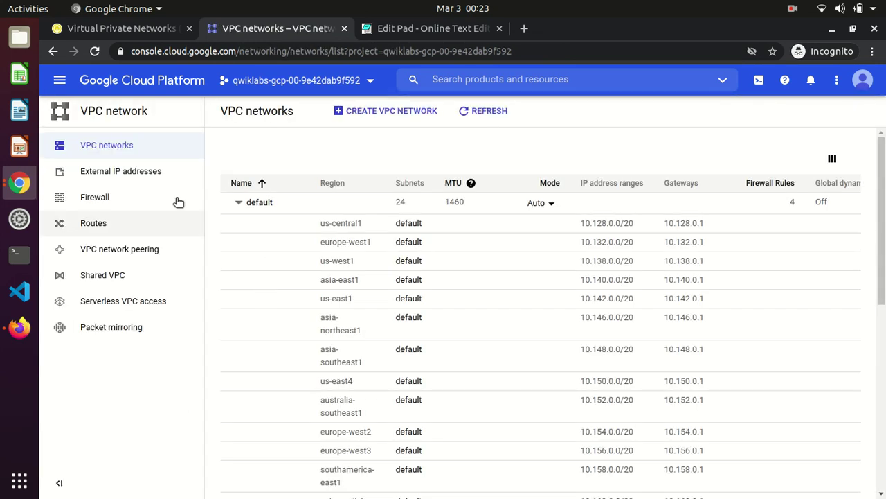
click(149, 175)
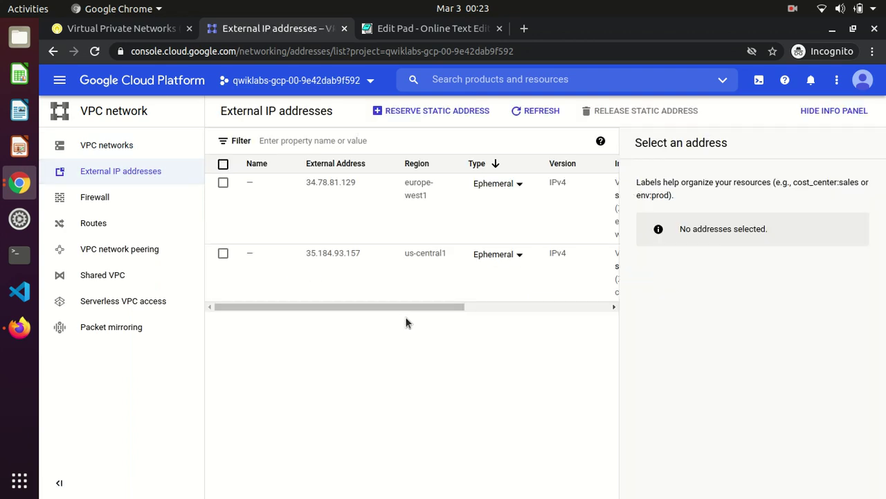
click(848, 113)
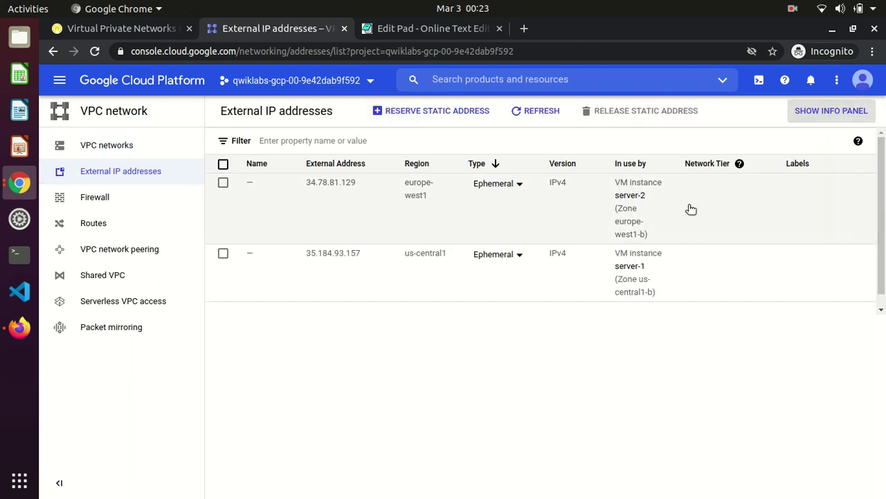
Examine the external IP address types of both servers and the type choices for server-1, keeping Ephemeral
drag(469, 186, 519, 187)
click(471, 258)
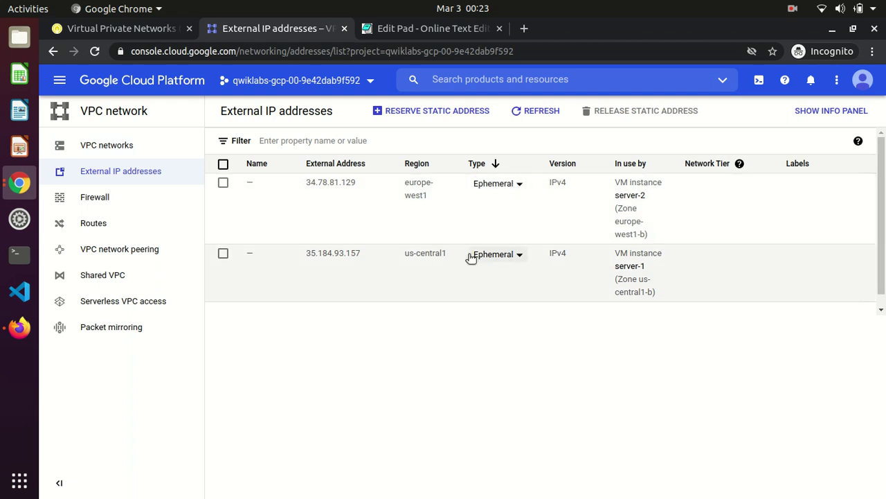
click(517, 255)
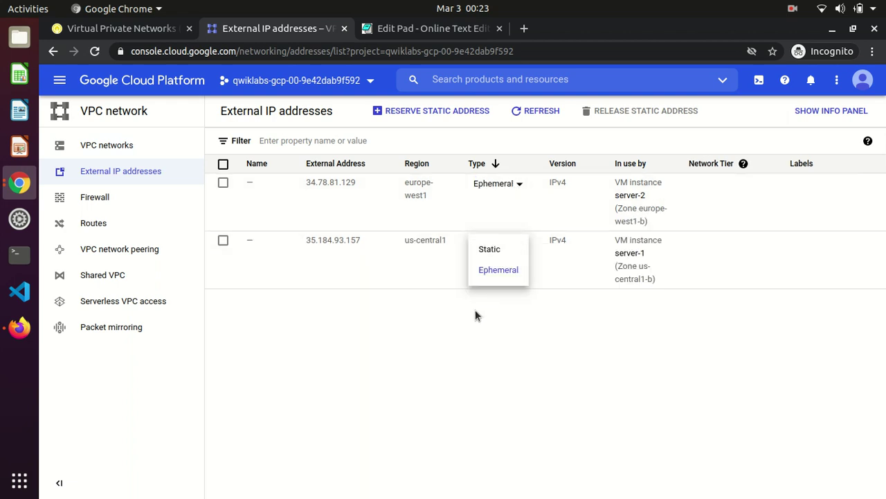
click(493, 268)
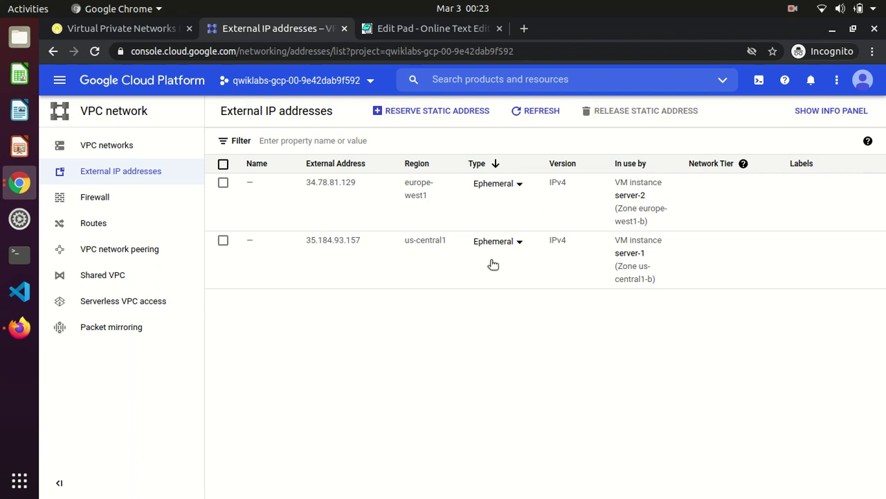
Replace all the Edit Pad notes with "WE COULD SEE - BOTH VPN-NETWORK HAS EPHERMAL EXTERNAL IP ADDRESS (I.E. IT CAN CHANGE)"
click(433, 28)
key(ctrl+a)
key(BackSpace)
text(WE C)
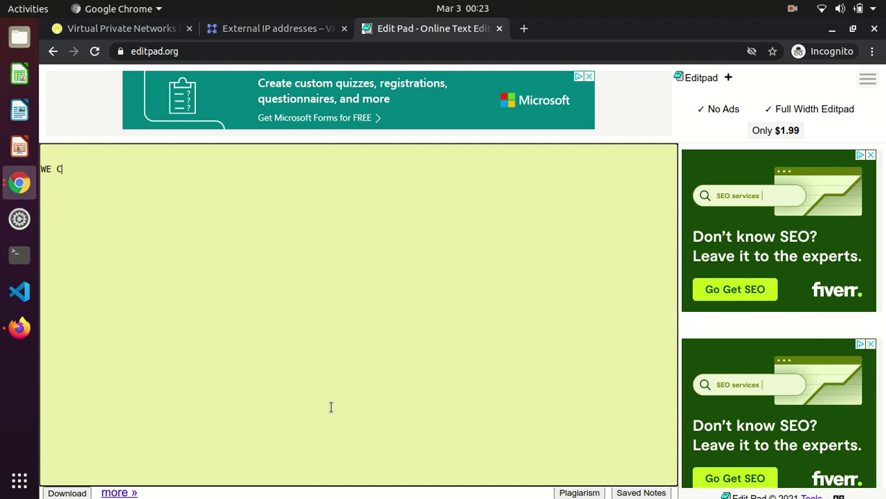
text(OULD SEE - BOTH VPN-NETWORK HAS EPHERMAL EXTERNAL IP ADDRESS (I.E. IT CA CHANGE)
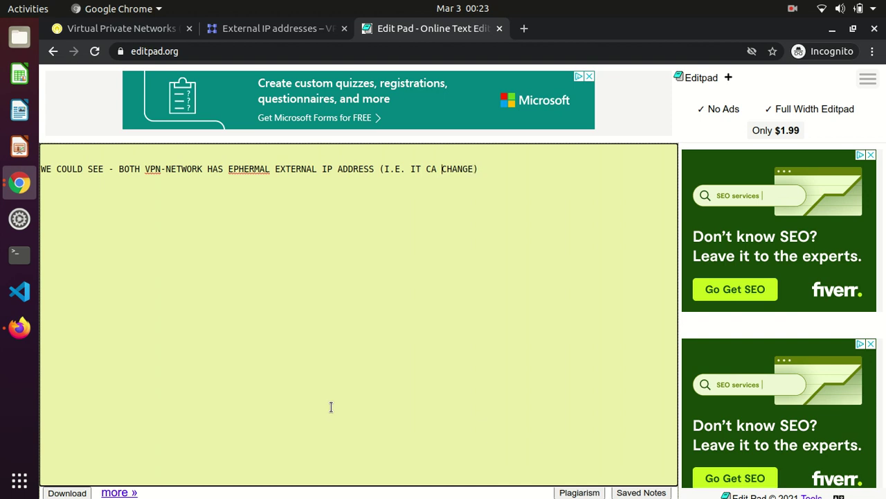
text(N)
Add the line "SO, TO SETUP A CONNECTION - WE NEED A STATIC EXTERNAL IP ADDRESS - FOR BOTH VPN NETWORK"
text(A CONNE)
text(CTION - WE NEED )
text(A STATI)
text(C IP ADDRESS)
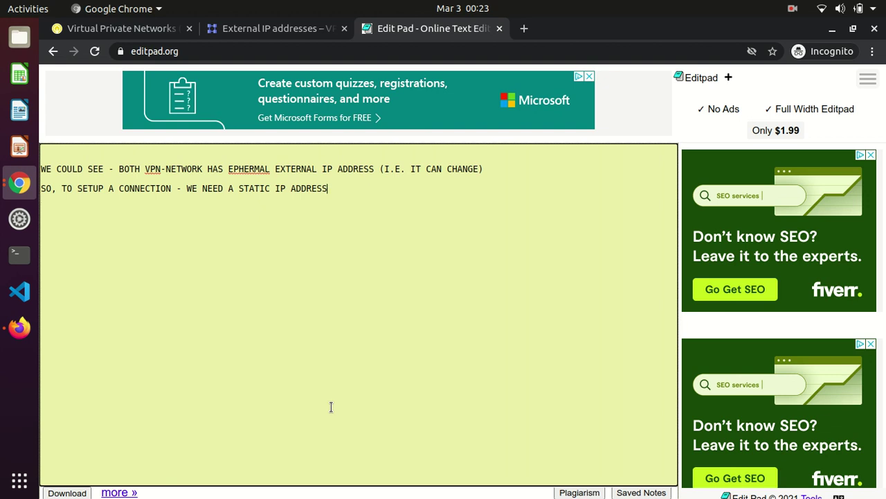
key(BackSpace)
key(BackSpace)
key(BackSpace)
key(BackSpace)
key(BackSpace)
key(BackSpace)
key(BackSpace)
key(BackSpace)
key(BackSpace)
text(EXTERNAL IP ADDRESS)
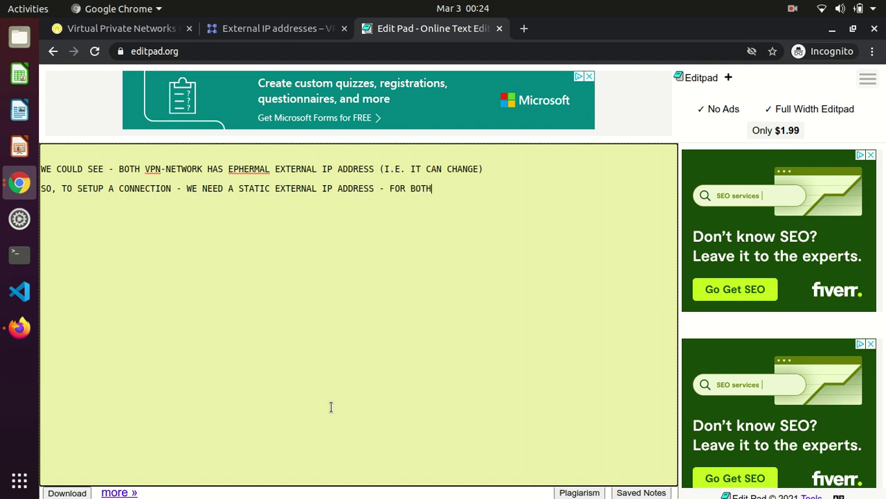
text(- FOR BOTH VPN NETWORK L)
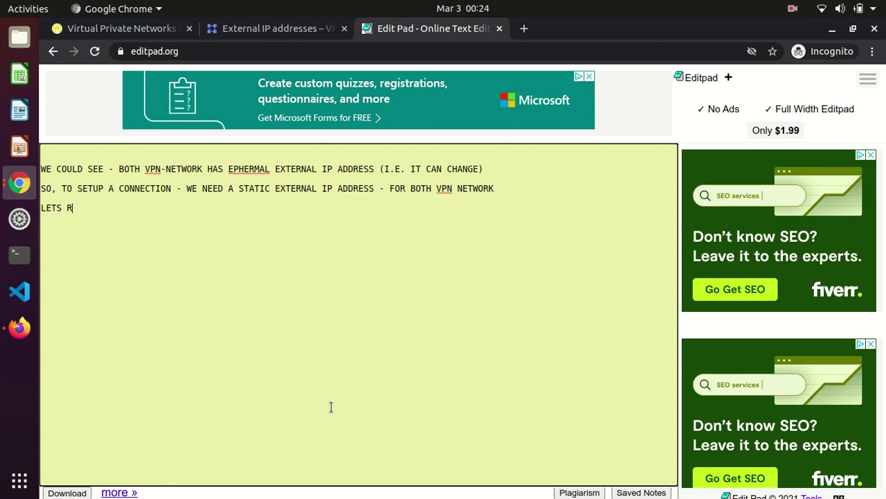
Add the line "LETS RESERVE STATIC EXTERNAL IP ADDRESS FIRST FOR BOTH VPN-NETWORK" to the notes
text(ETS RESERVE STATIC EXTERN)
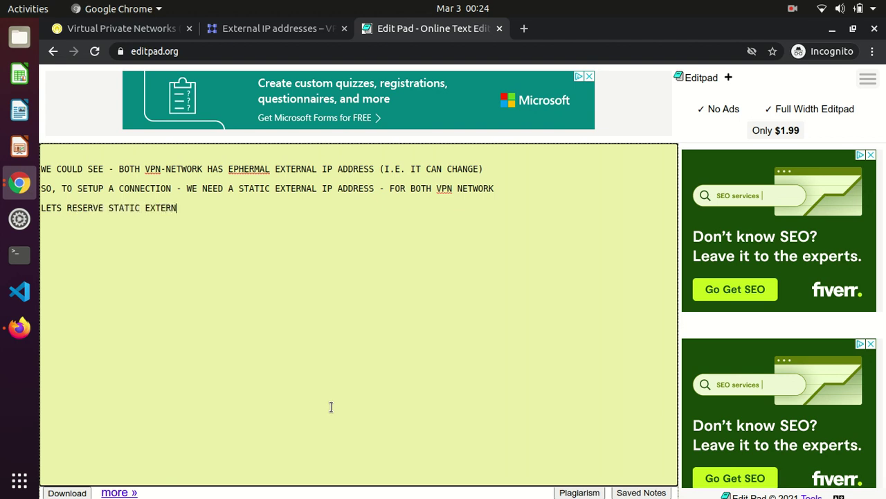
text(AL IP ADDRESS FIRST)
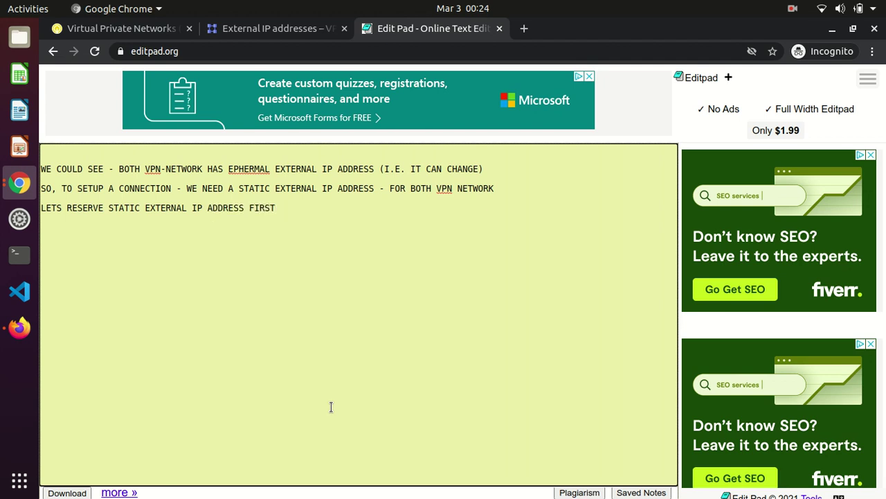
text( FOR BOTH VPN-NETWORK)
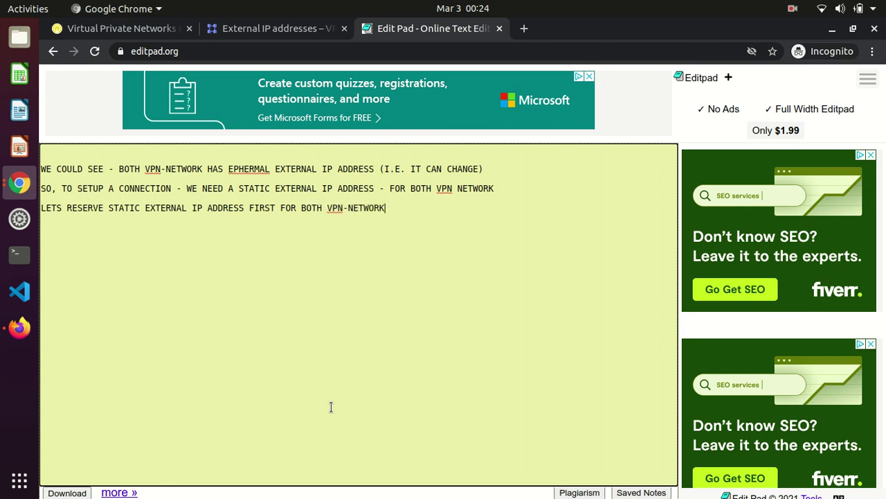
Start a static external IP reservation in the Google Cloud console, named vpn-1-static-ip as given in the lab instructions
click(129, 25)
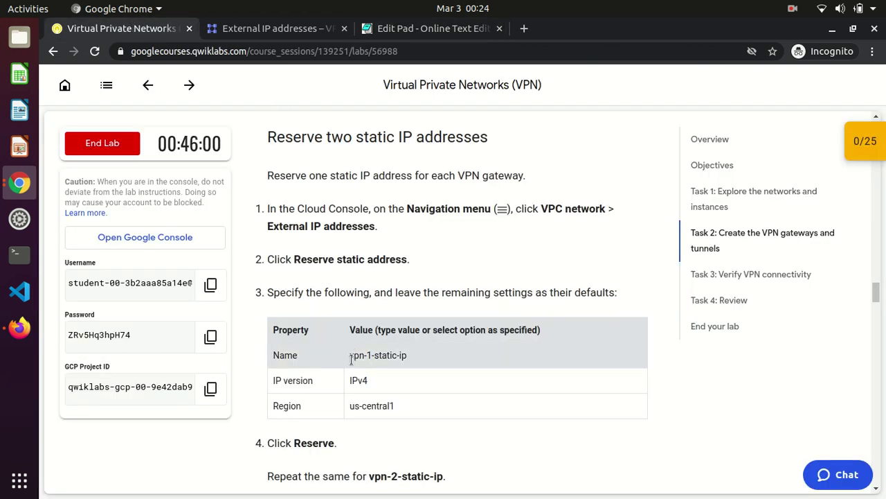
drag(349, 359, 407, 357)
key(ctrl+c)
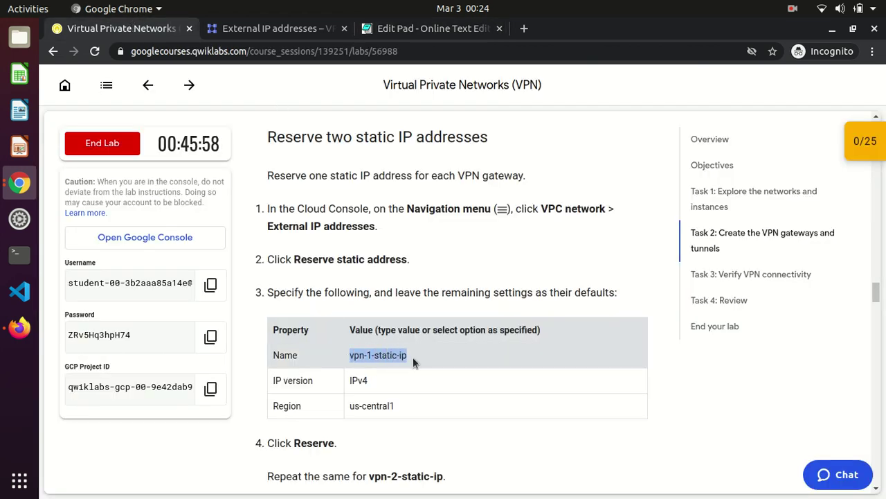
click(244, 28)
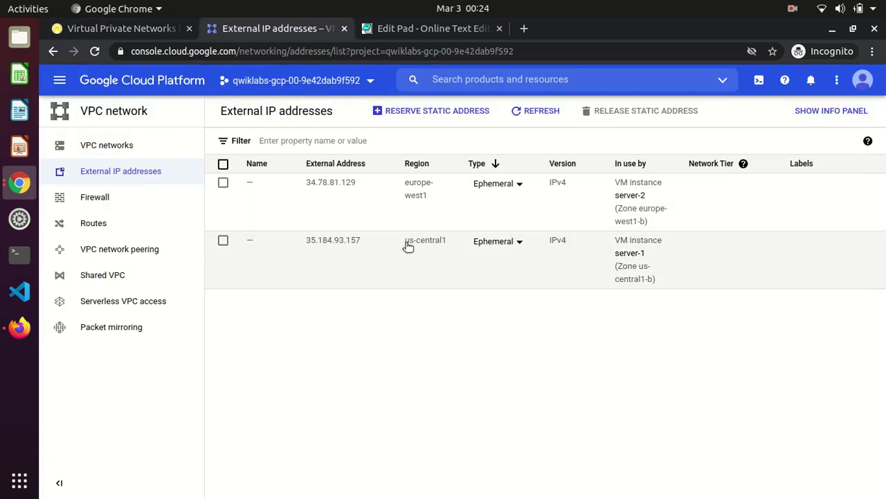
drag(401, 244, 448, 242)
drag(401, 183, 432, 198)
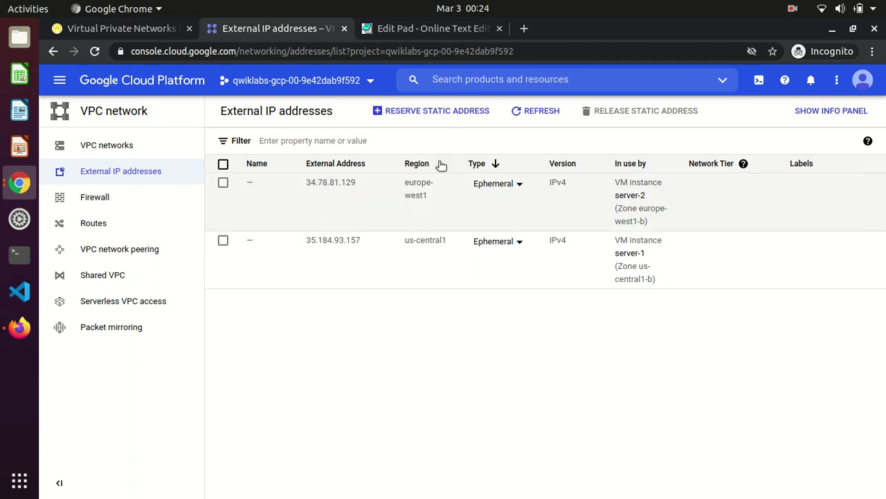
click(419, 113)
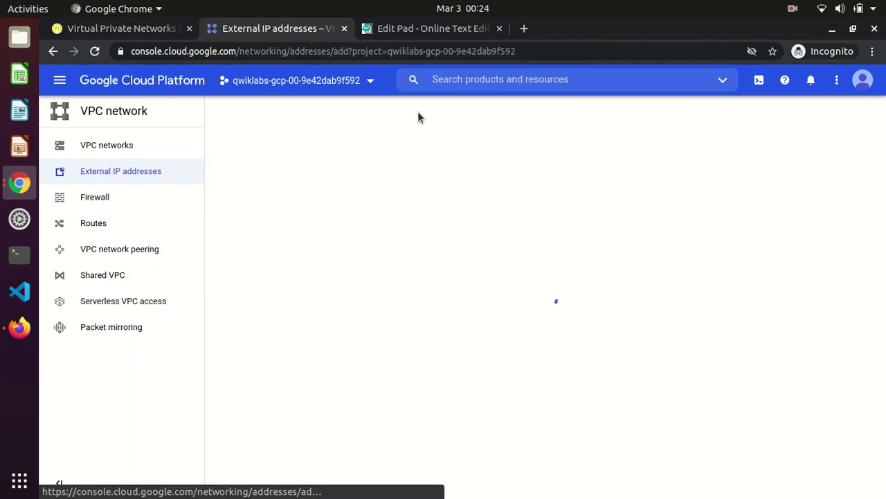
click(358, 158)
key(ctrl+v)
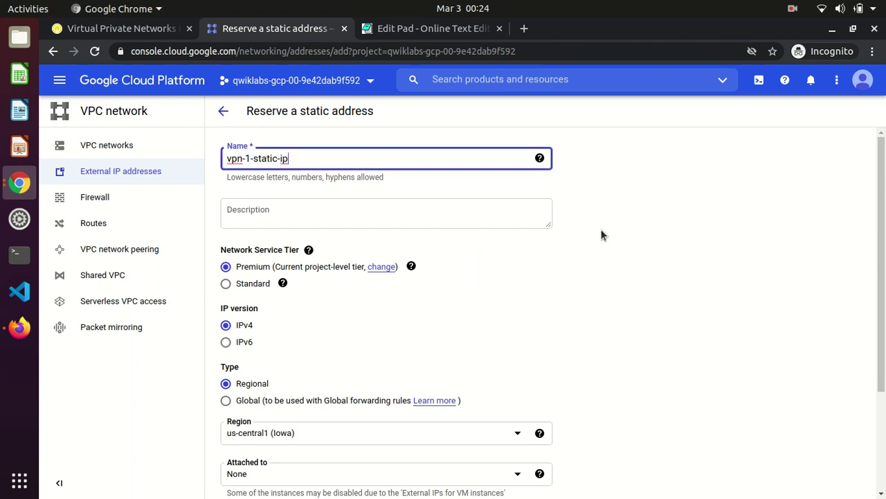
Reserve vpn-1-static-ip as a regional IPv4 address in us-central1 (Iowa), attached to None
drag(880, 231, 880, 346)
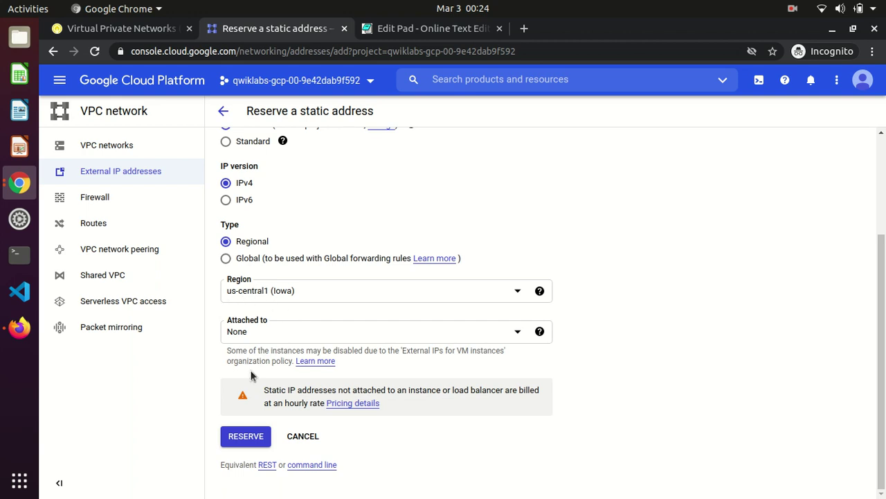
click(521, 335)
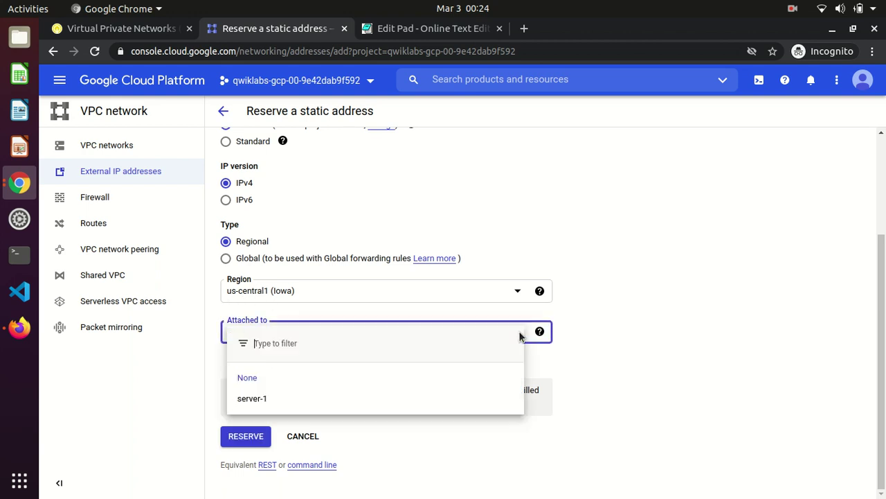
click(649, 340)
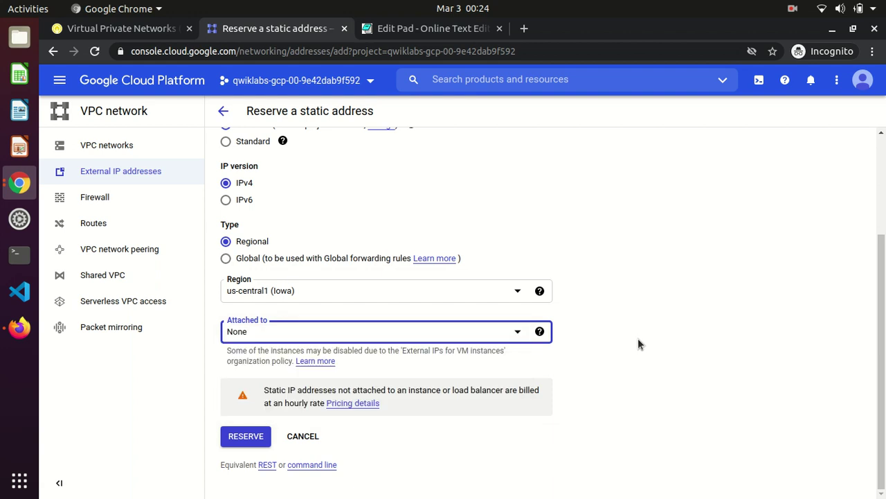
click(118, 27)
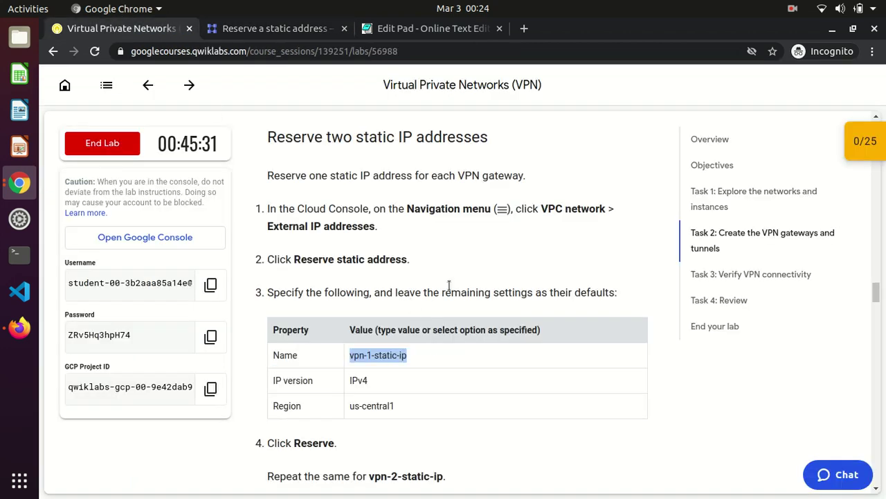
click(454, 285)
scroll(454, 286, down, 4)
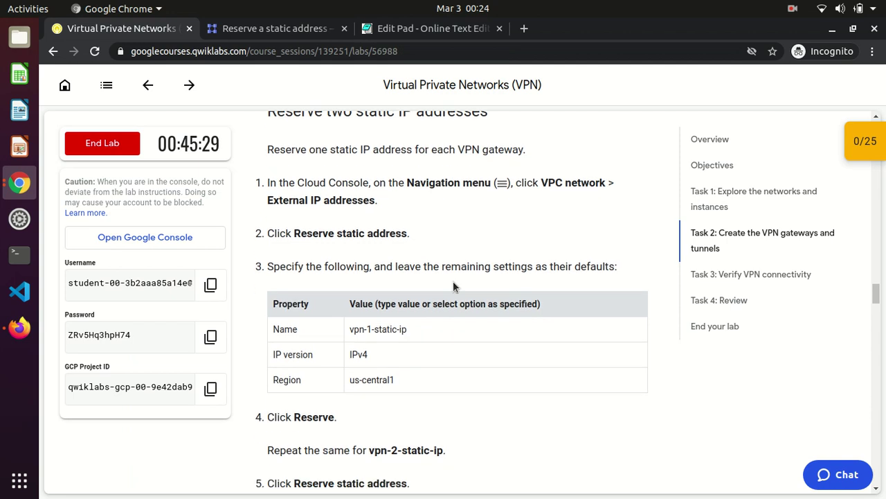
click(254, 28)
click(248, 436)
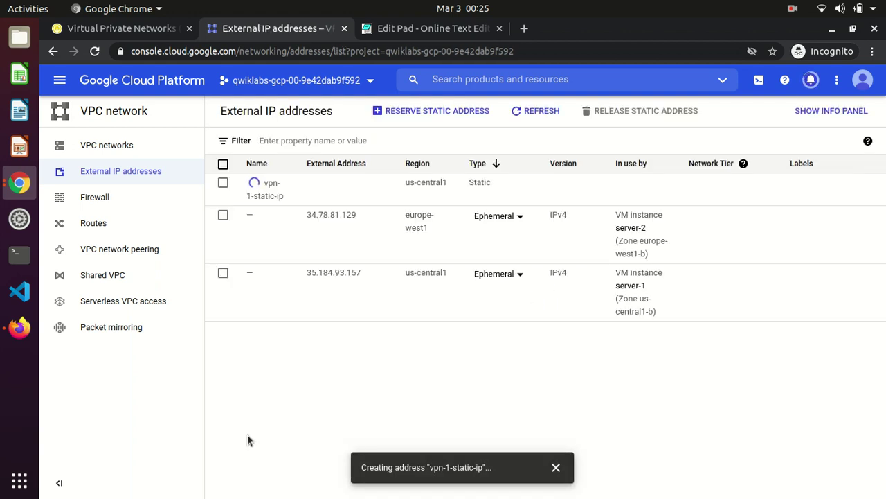
Start a second static address reservation and name it vpn-2-static-ip, copied from the lab instructions
click(390, 115)
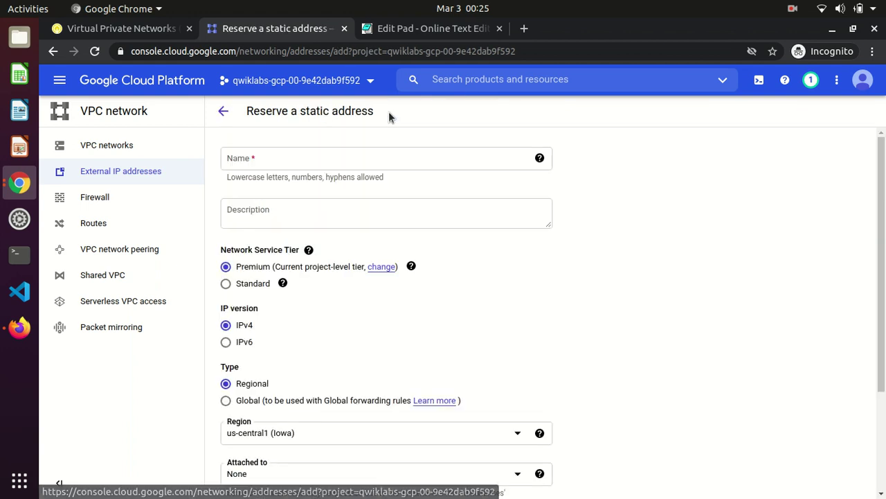
click(151, 33)
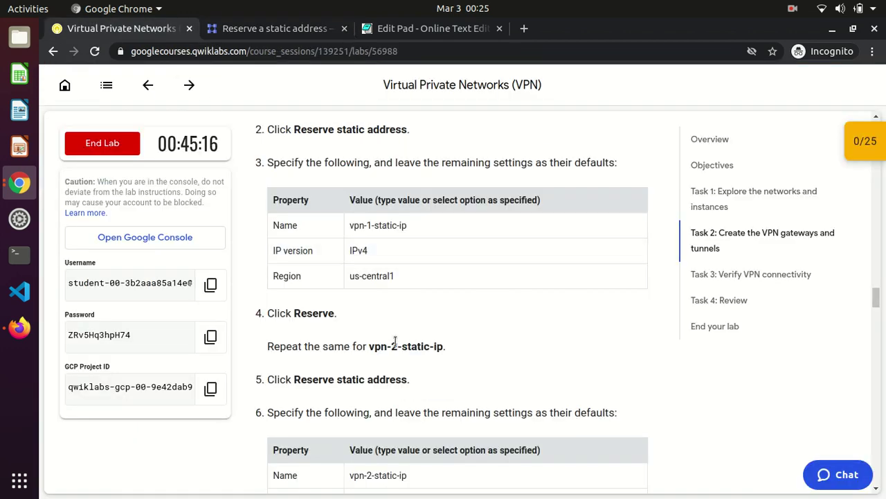
drag(367, 346, 424, 346)
drag(350, 476, 410, 478)
key(ctrl+c)
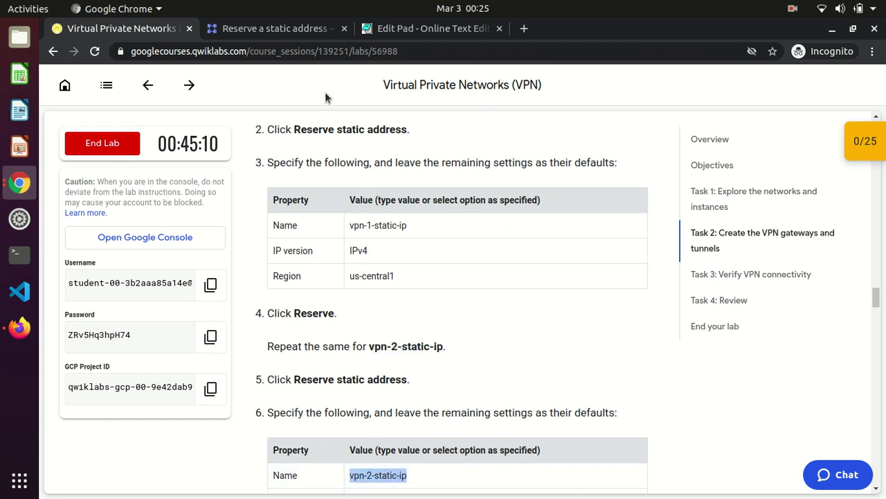
click(275, 28)
click(406, 164)
key(ctrl+v)
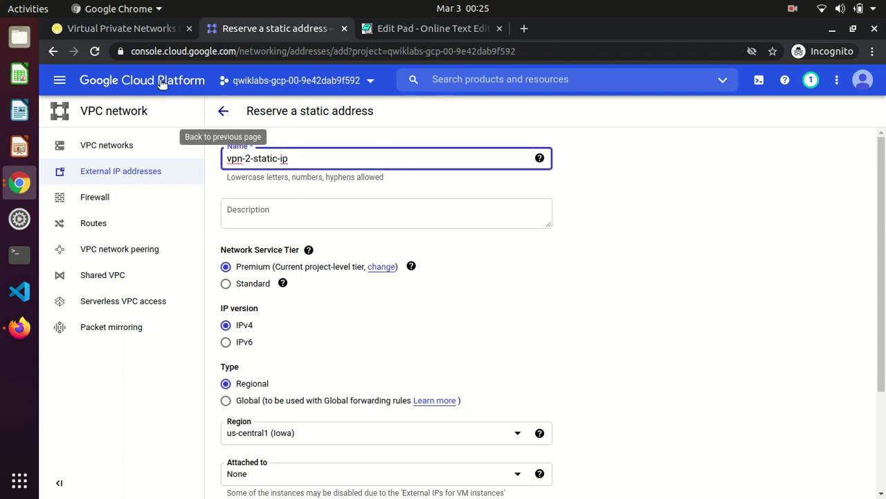
Set the region of vpn-2-static-ip to europe-west1 (Belgium) as the lab specifies, and reserve the address
click(181, 28)
click(446, 349)
scroll(446, 349, down, 4)
scroll(446, 348, down, 1)
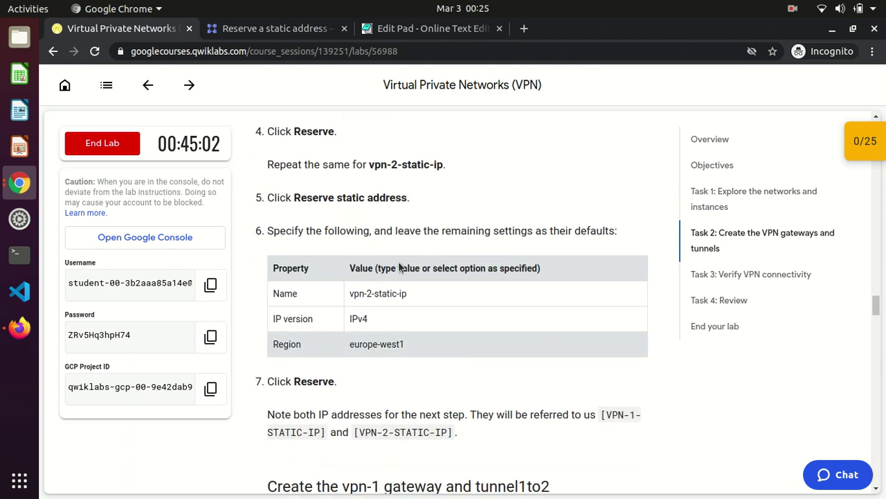
click(274, 28)
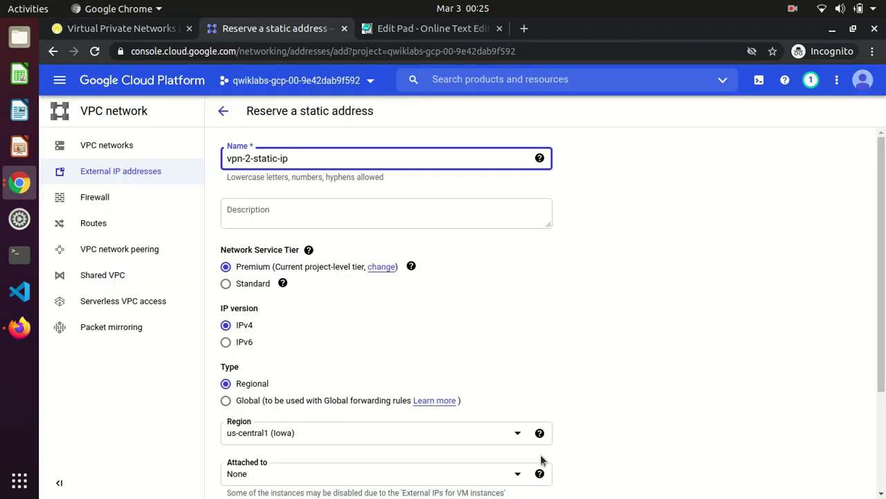
click(515, 430)
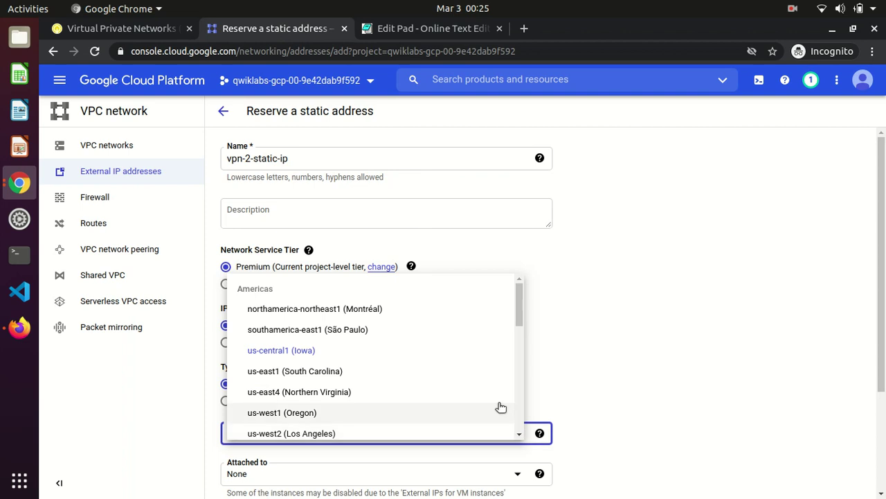
drag(520, 307, 519, 347)
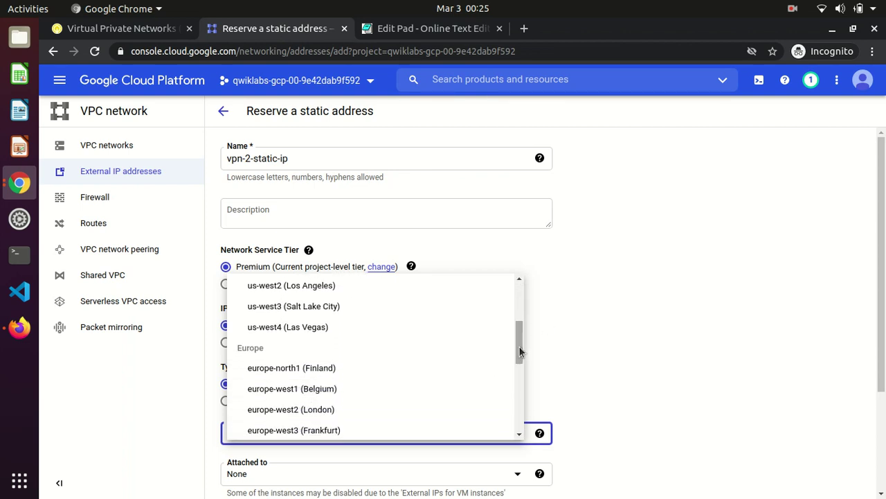
click(320, 390)
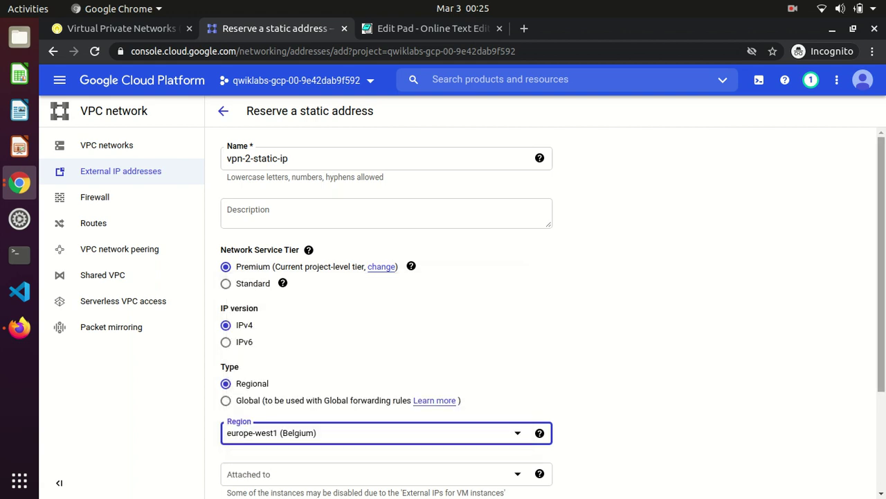
scroll(539, 469, down, 3)
click(246, 438)
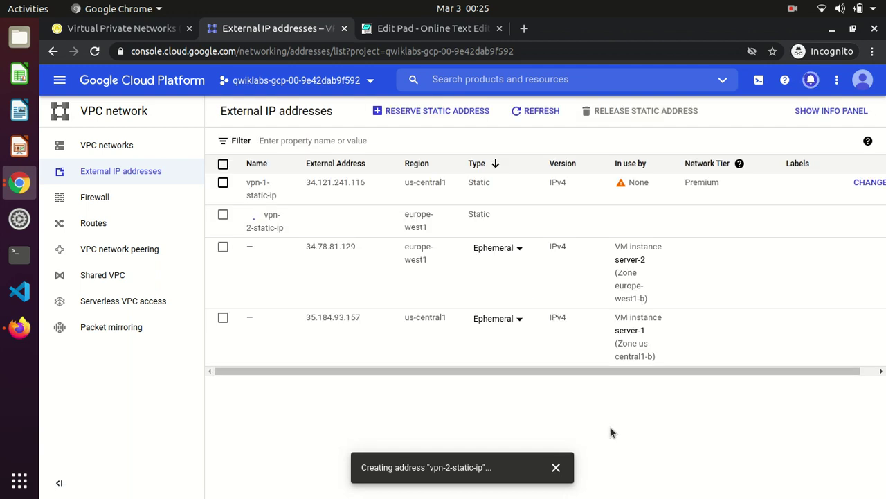
click(556, 467)
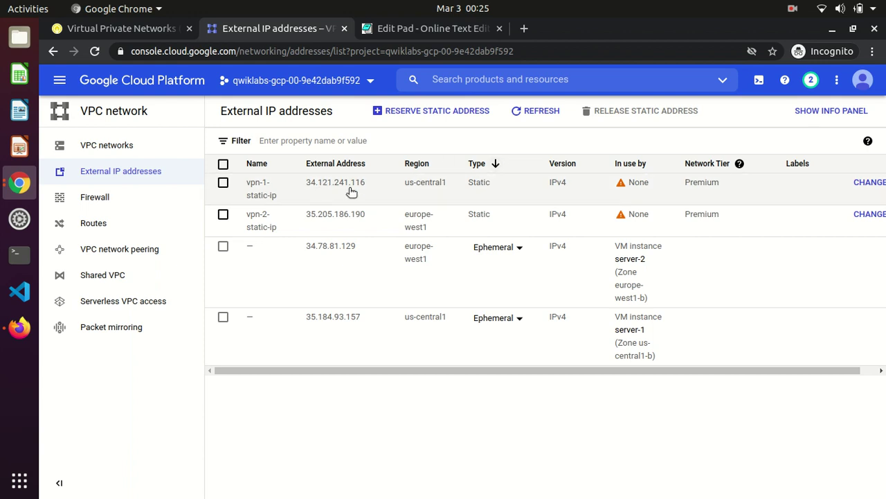
In the Edit Pad notes, add a separator line of equals signs and "sO WE RESERVED THE STATIC IP ADDRESS FOR BOTH VPN-NETWORK"
click(405, 29)
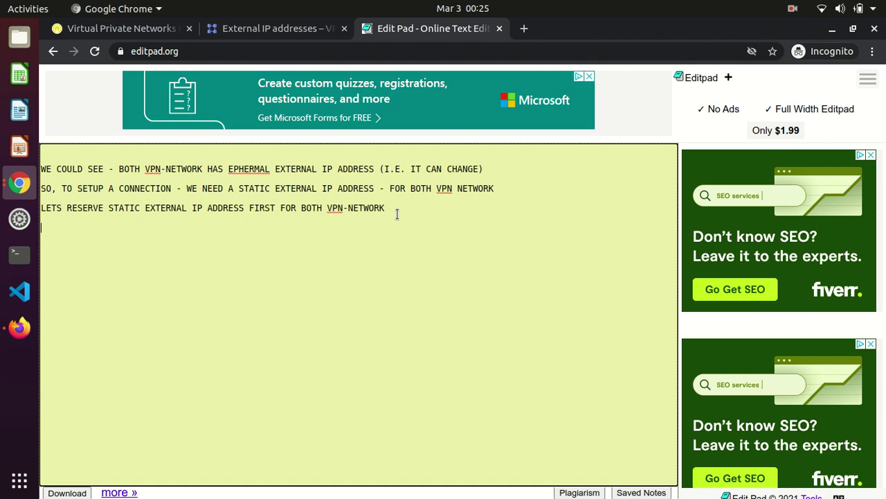
text(==================)
key(Return)
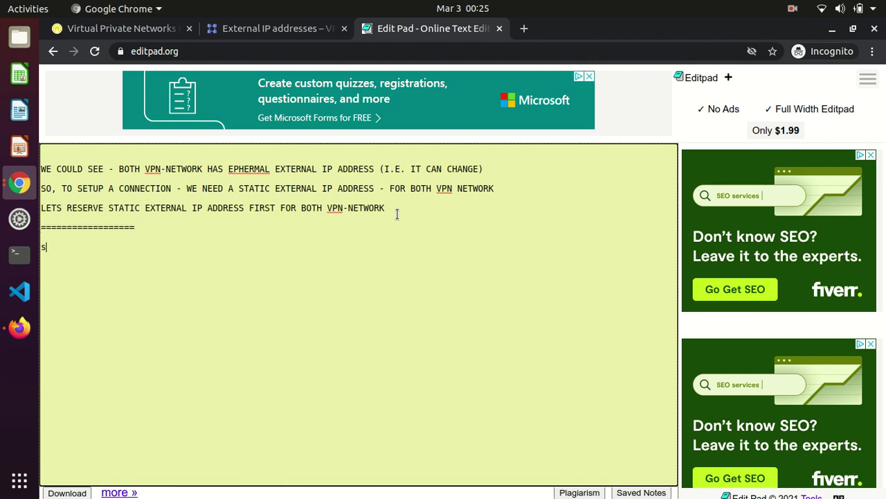
text(sO WE RESERVED THE S)
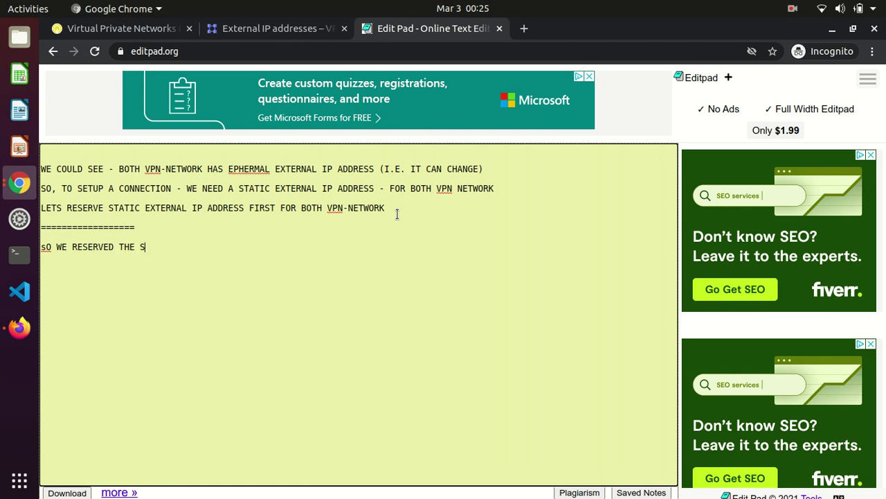
text(TATIC IP ADDRESS FOR)
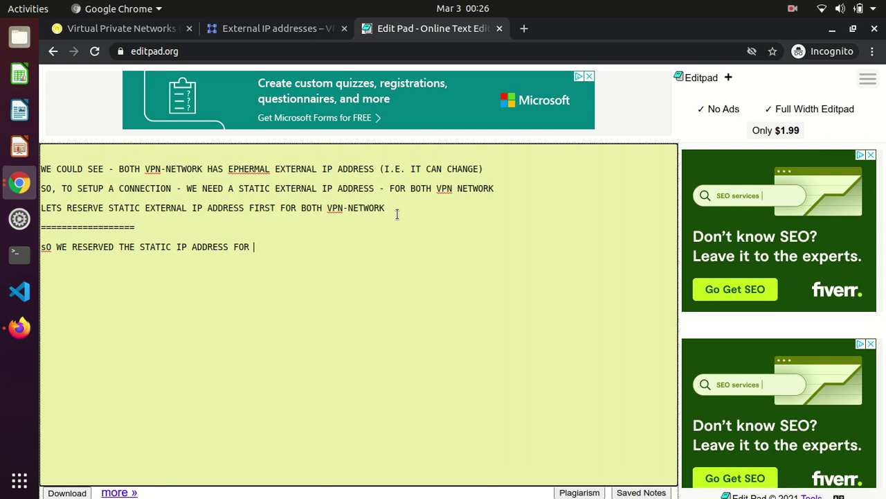
text( BOTH VPN-NETWORK )
Add the line "BUT THEY ARE NOT IN USE AS OF NOW" to the notes, followed by a separator of equals signs
text(BUT)
text( THEY ARE NOT IN USE)
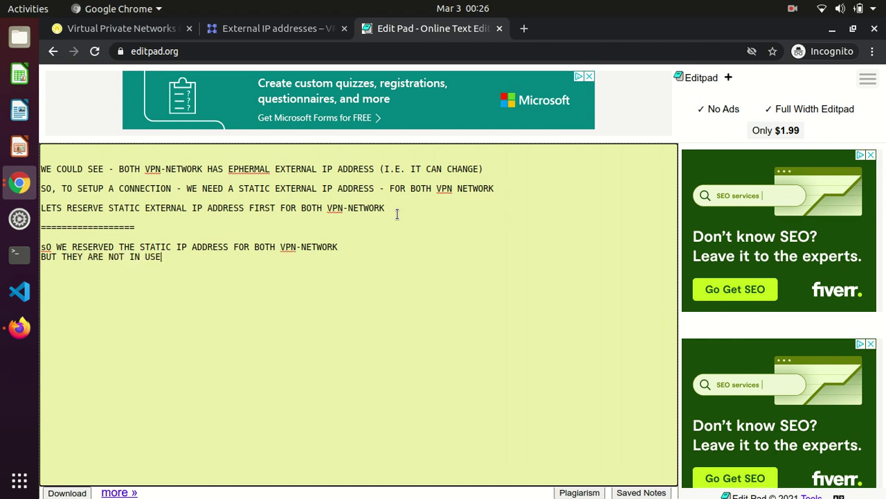
text( AS OF NOW  )
text(======================)
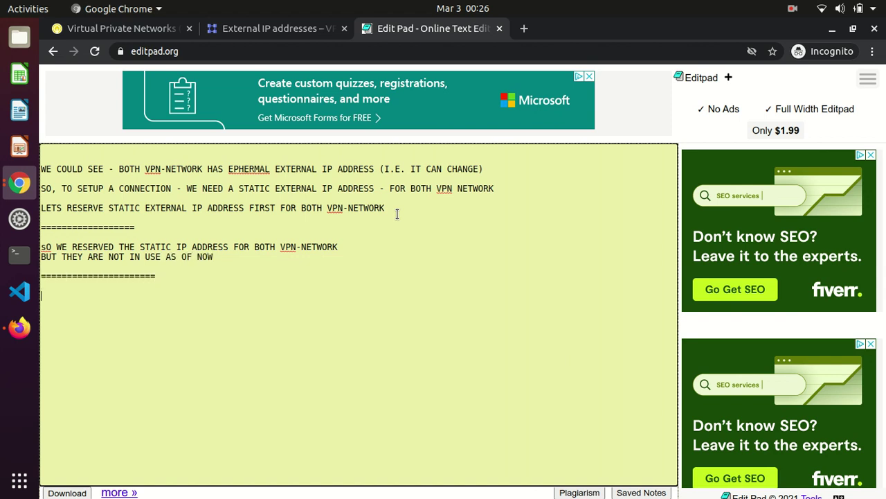
Following the lab's next section, add "LETS CREATE A GATEWAY FOR VPN-NETWORK-1" and "AND TUNNEL FROM VPN-NETWORK-1 TO VPN-NETWORK-2" to the Edit Pad notes
click(242, 32)
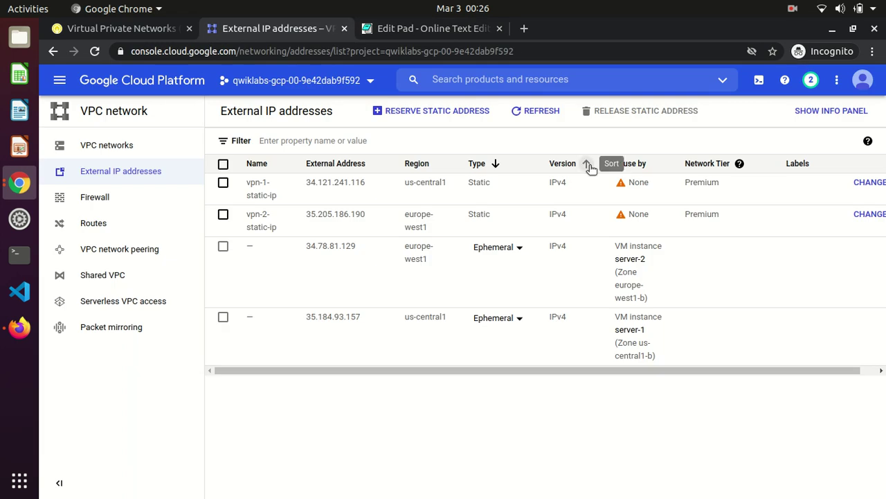
click(96, 28)
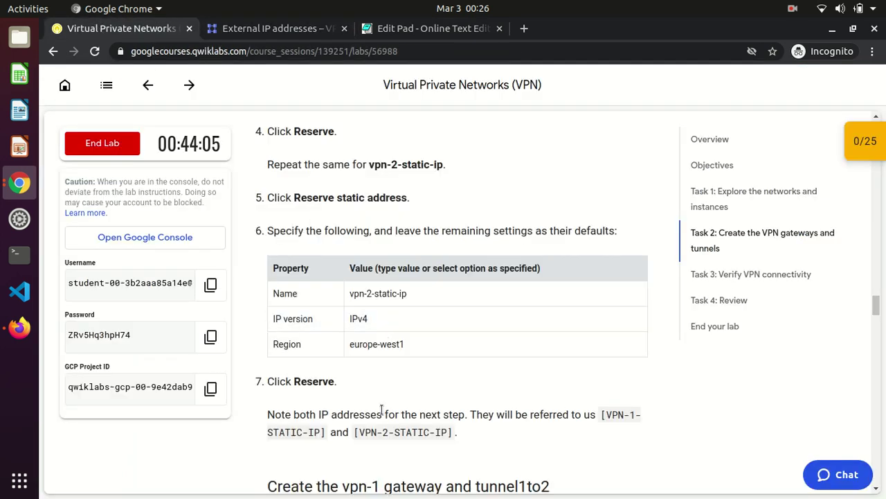
scroll(381, 405, down, 5)
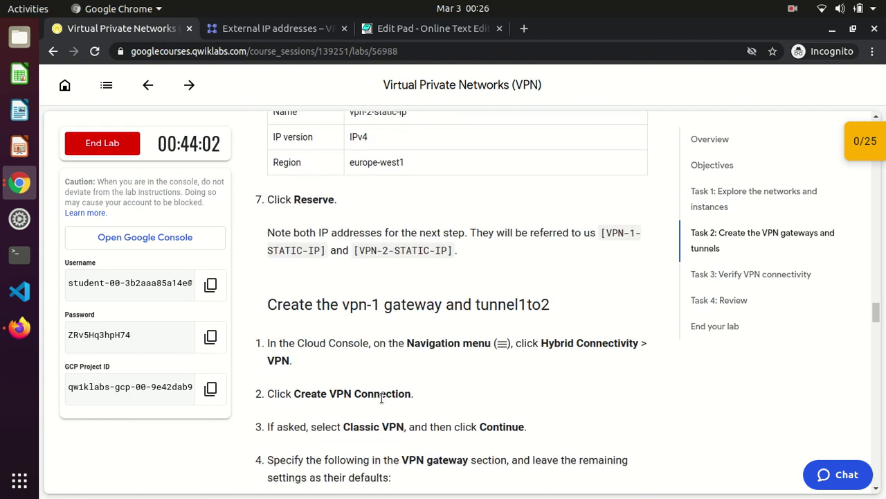
scroll(381, 398, down, 4)
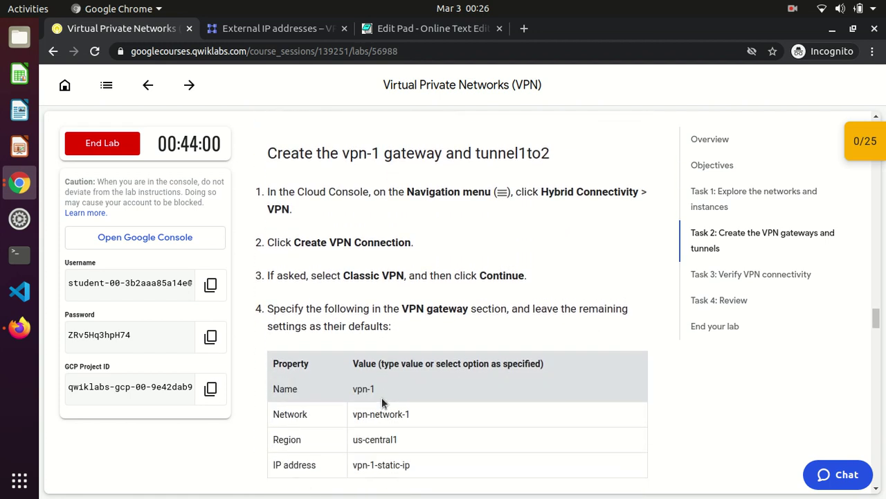
click(396, 27)
text(LET)
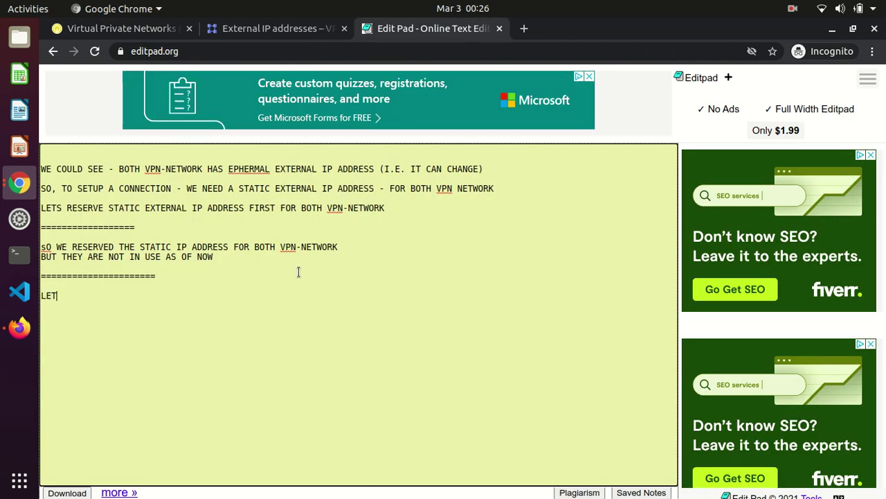
text(S CREATE A GATEWAY AND TUNNEL FOR VPN-N)
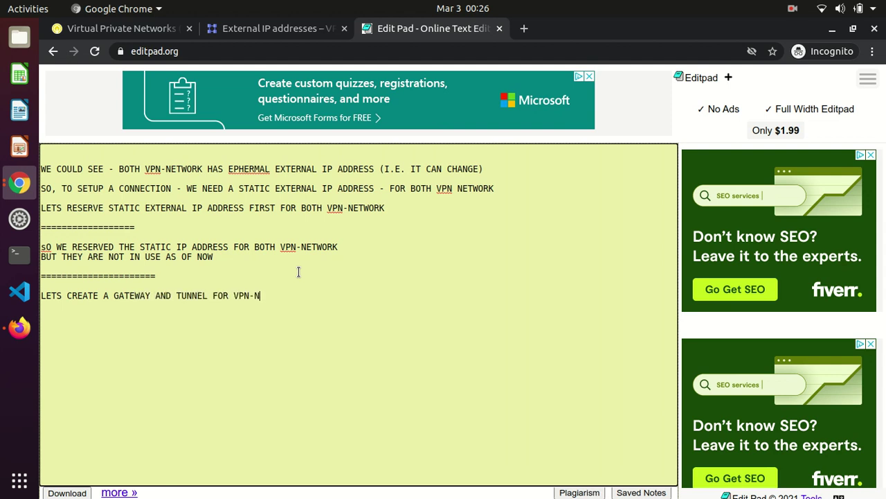
key(BackSpace)
key(BackSpace)
key(BackSpace)
key(BackSpace)
key(BackSpace)
key(BackSpace)
key(BackSpace)
key(BackSpace)
key(BackSpace)
key(BackSpace)
key(BackSpace)
key(BackSpace)
key(BackSpace)
key(BackSpace)
key(BackSpace)
key(BackSpace)
key(BackSpace)
key(BackSpace)
key(BackSpace)
key(BackSpace)
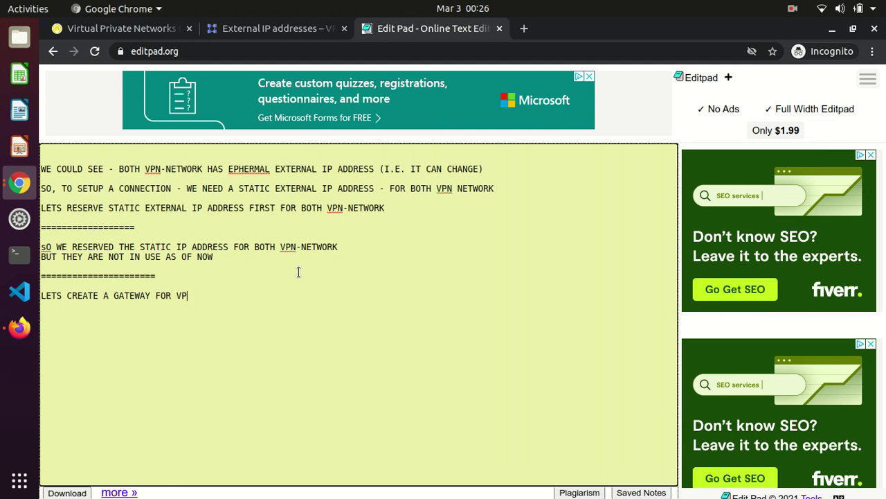
text(ETWORK)
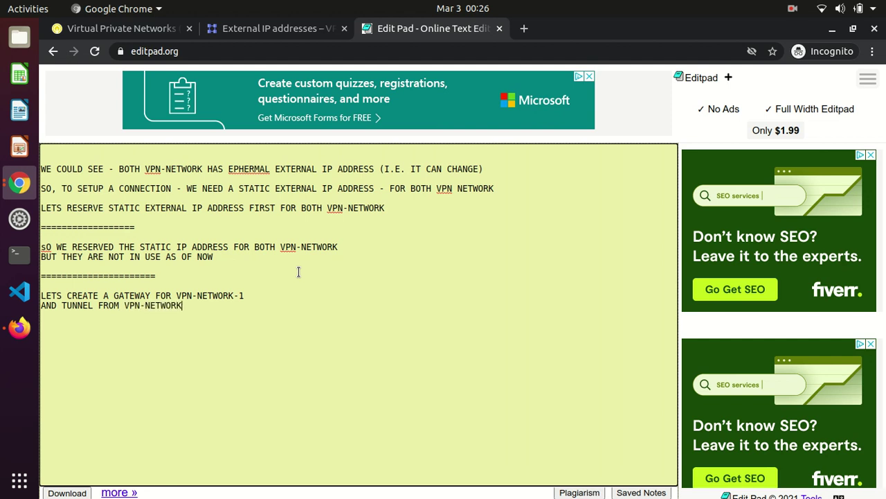
text(TO VP)
key(BackSpace)
text(PN-NETWORK-2)
key(Return)
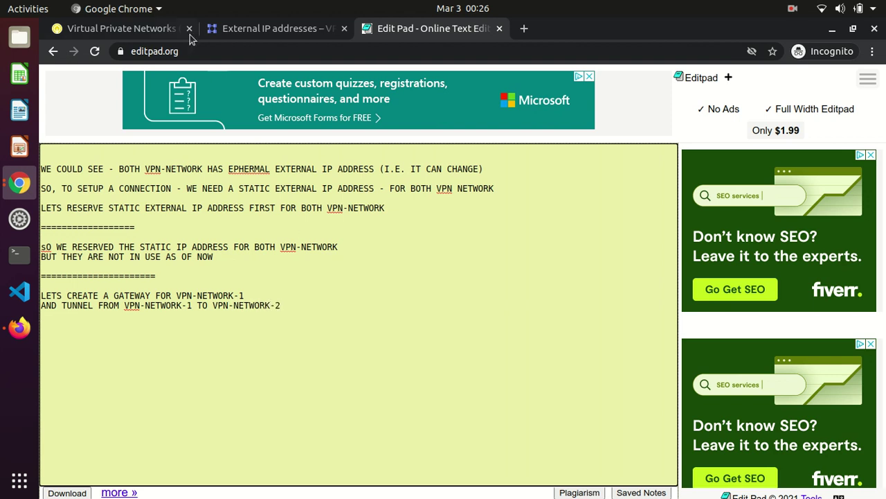
In the Google Cloud console, go to the Hybrid Connectivity VPN page and start creating a VPN connection
click(135, 30)
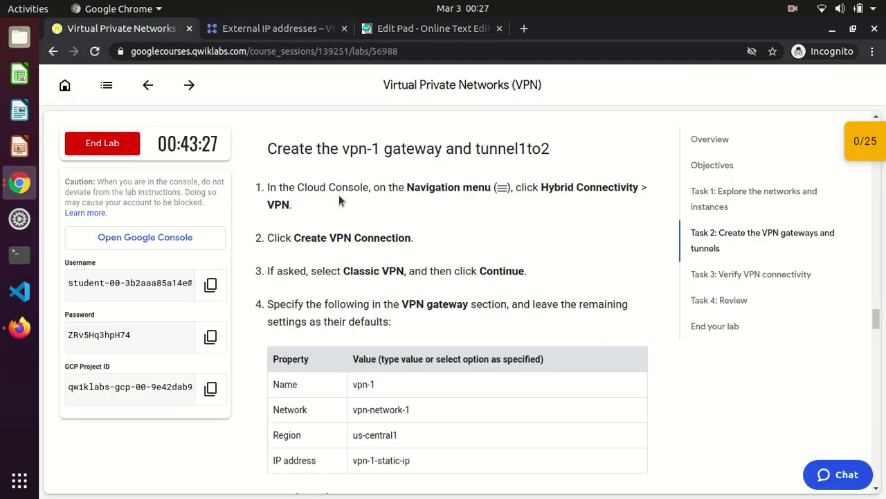
drag(351, 389, 379, 390)
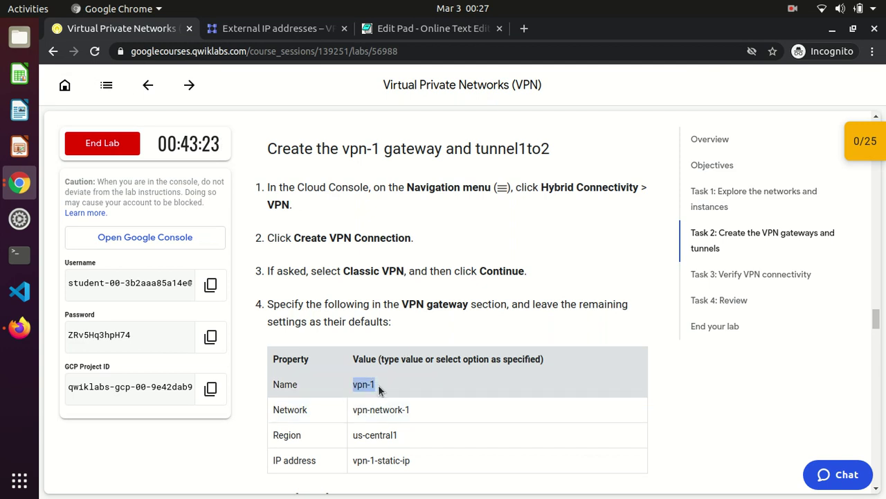
click(239, 31)
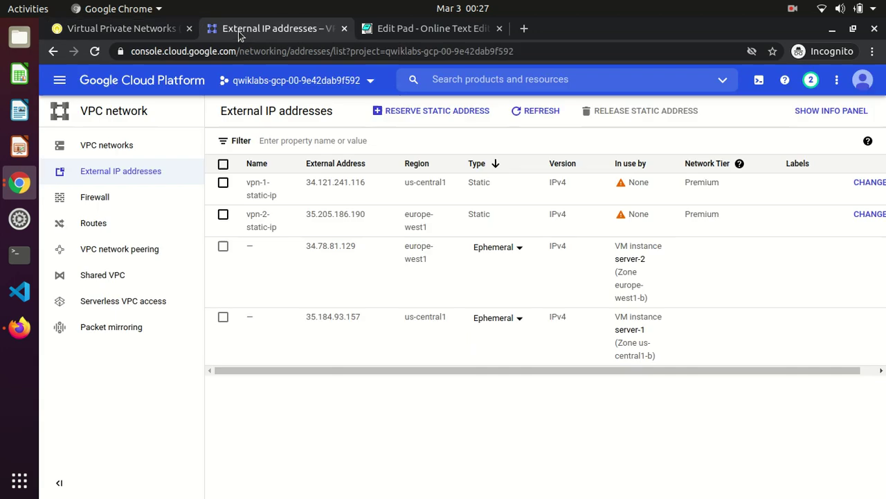
click(51, 81)
mouse_move(123, 206)
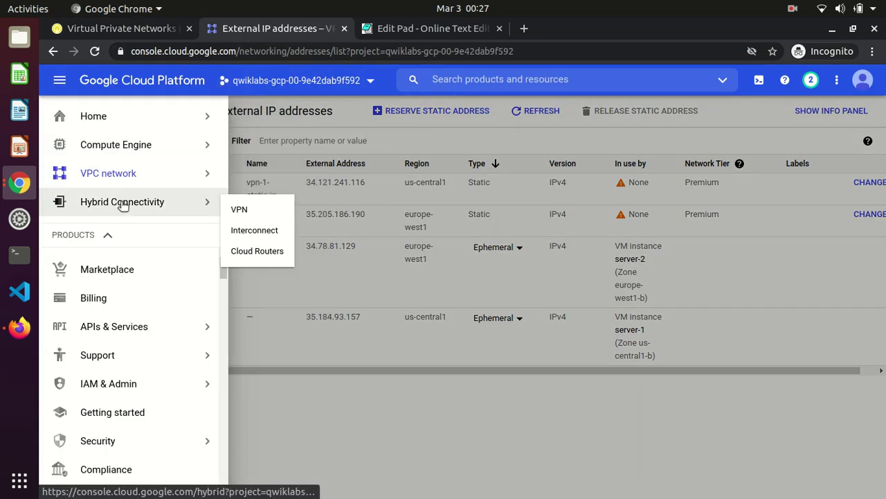
click(263, 209)
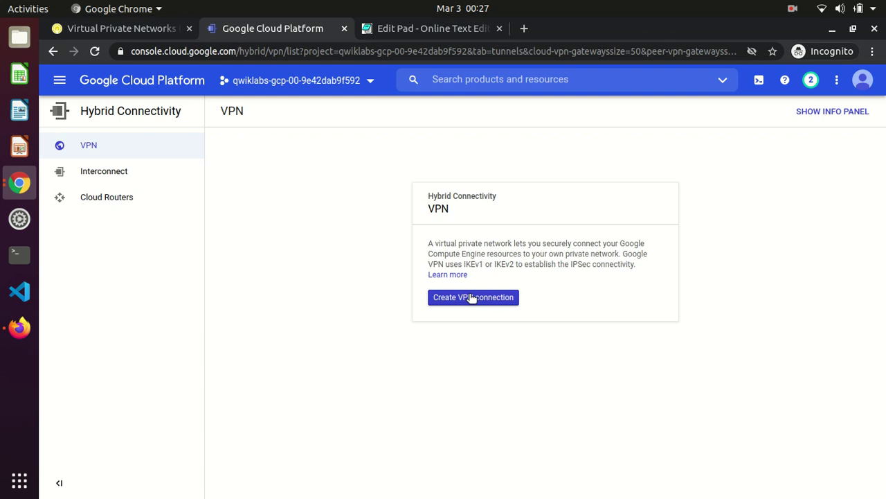
click(470, 297)
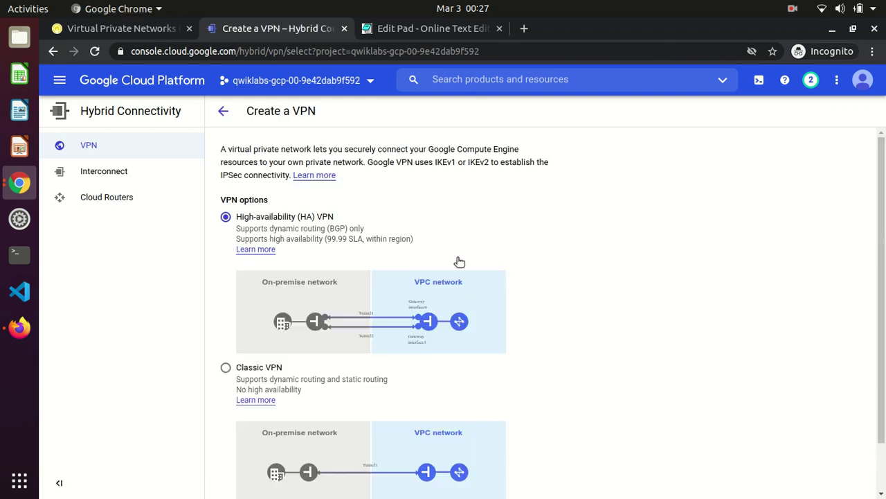
Choose Classic VPN as the VPN option, check it against the lab instructions, and continue to the connection form
scroll(554, 208, down, 2)
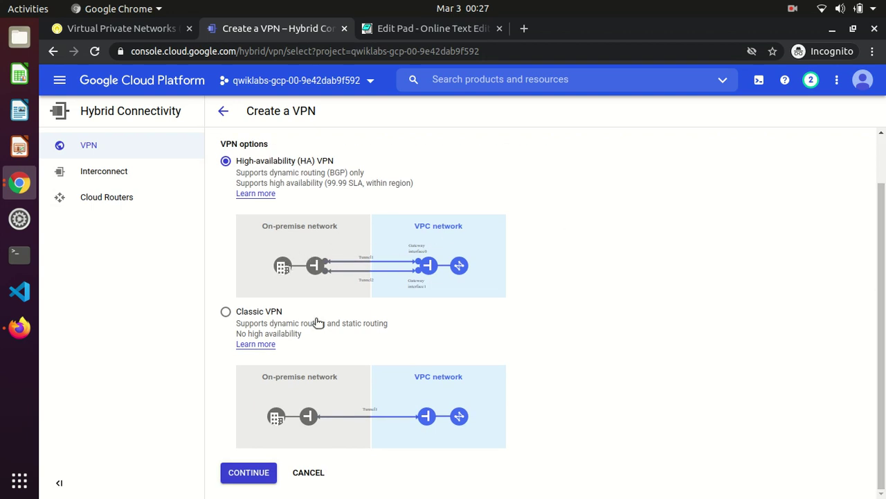
click(227, 313)
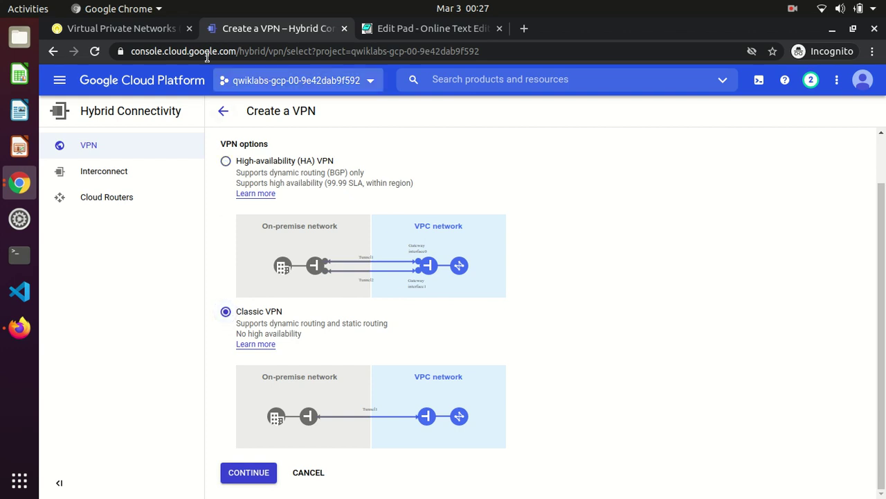
click(118, 33)
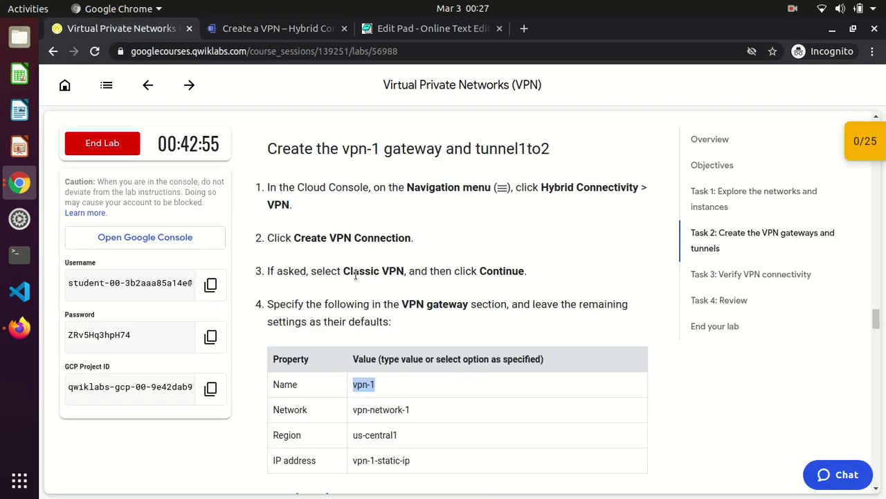
drag(342, 271, 403, 270)
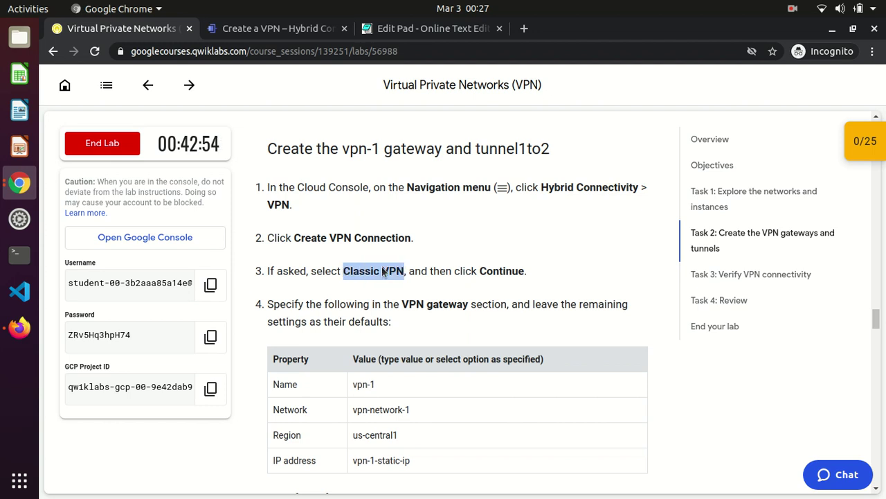
click(255, 30)
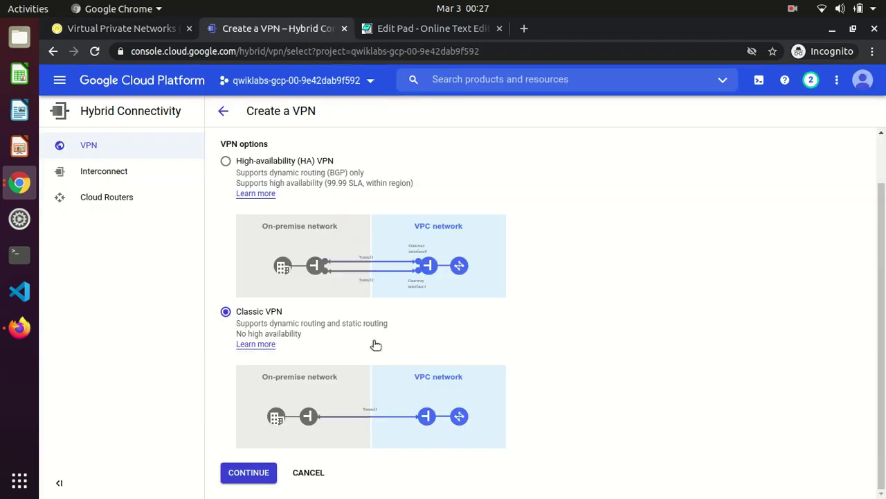
click(253, 474)
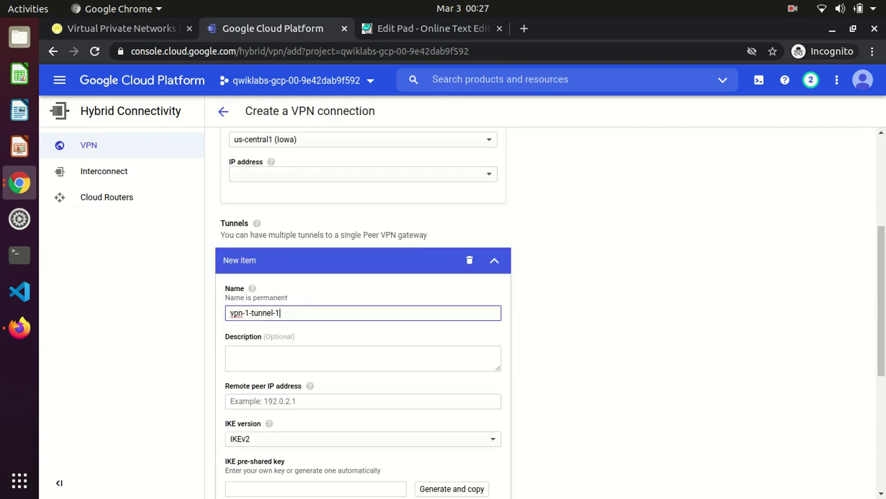
Check the gateway settings in the lab and set the vpn-1 gateway's network to vpn-network-1
scroll(880, 172, up, 3)
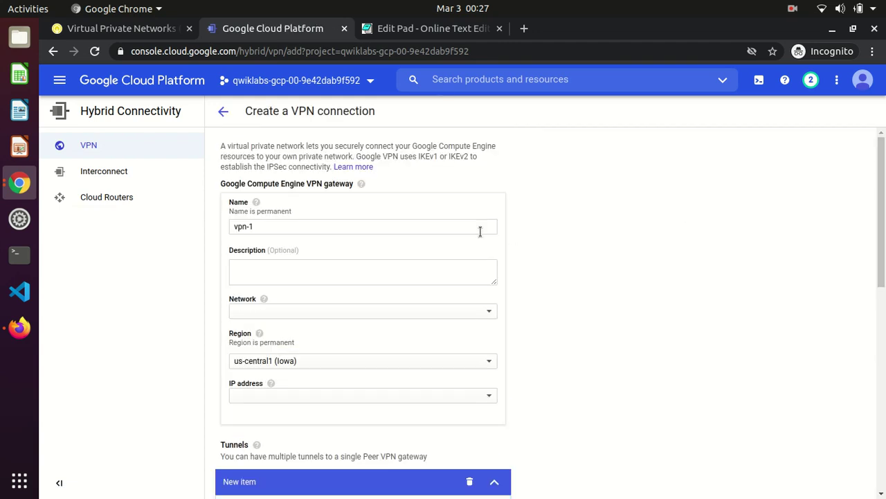
click(130, 34)
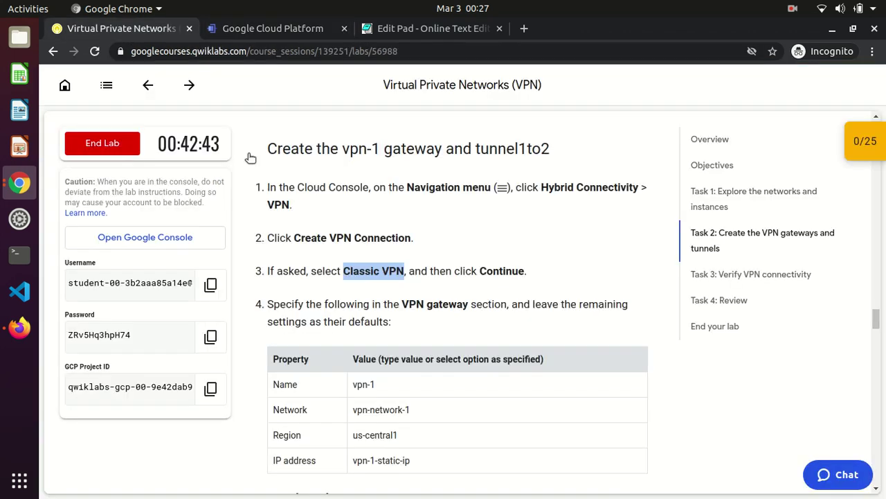
click(279, 36)
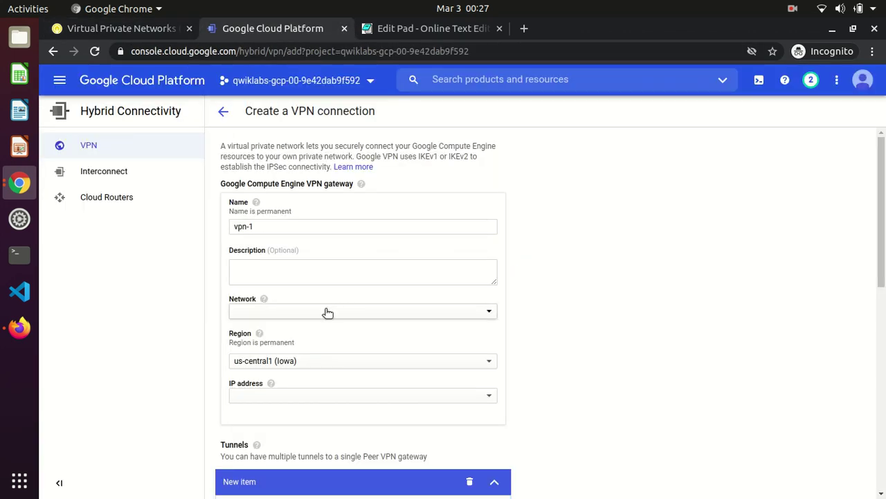
click(328, 311)
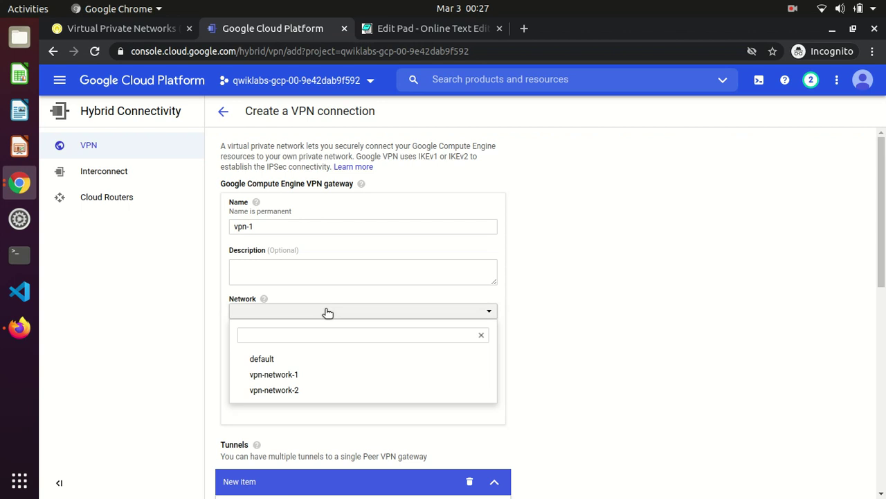
click(288, 378)
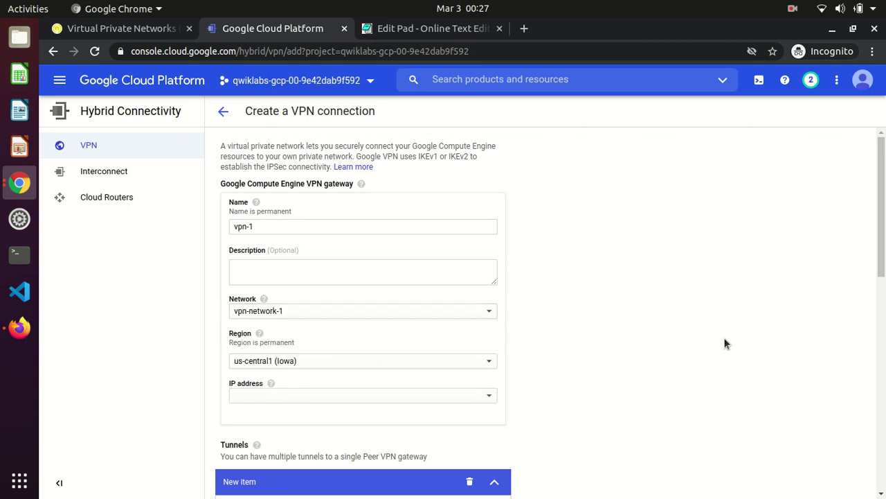
Assign the reserved address vpn-1-static-ip to the vpn-1 gateway, as the lab specifies
scroll(881, 208, down, 2)
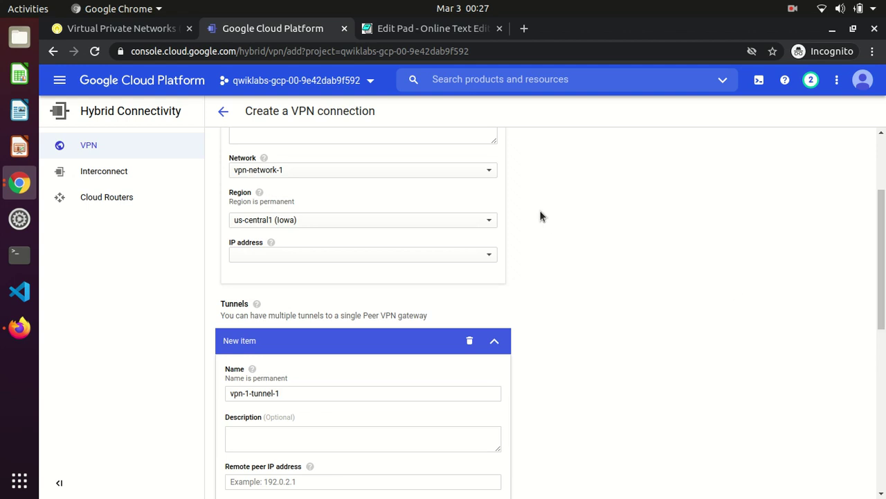
click(108, 31)
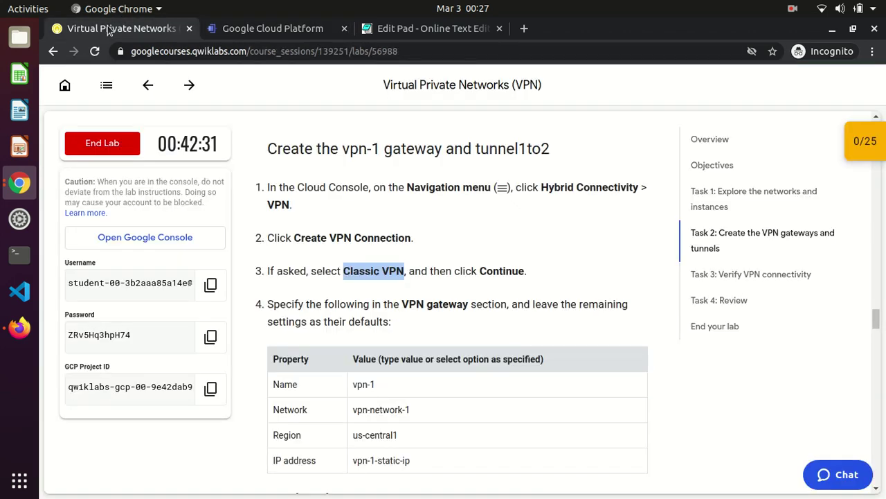
click(270, 29)
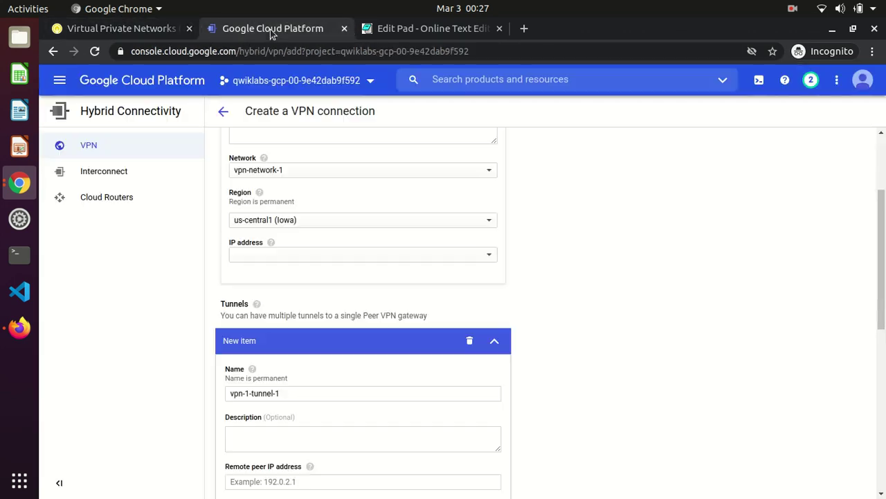
click(489, 256)
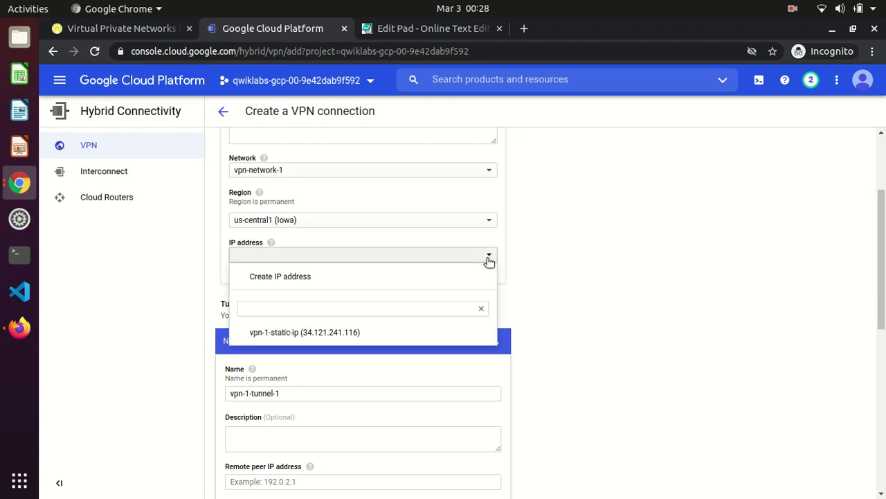
click(360, 332)
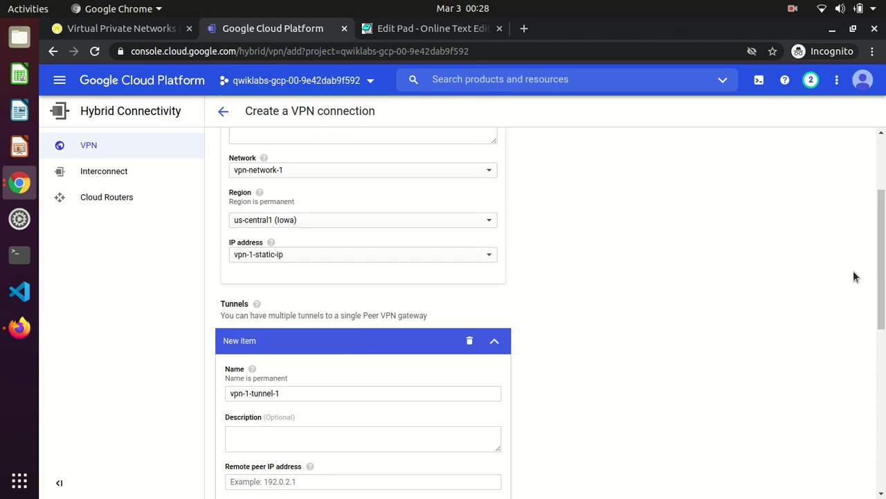
Check the Tunnels section settings in the lab instructions and name the new tunnel tunnel1to2
scroll(756, 226, up, 4)
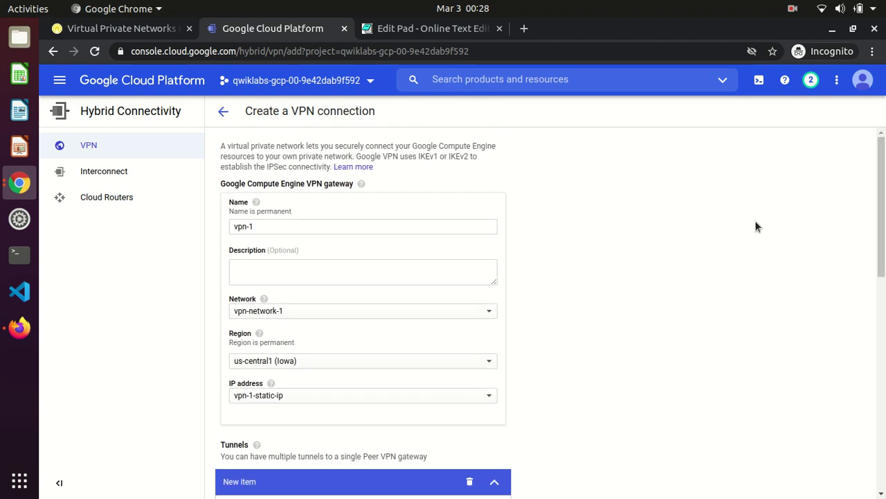
double_click(332, 185)
double_click(234, 445)
scroll(615, 373, down, 5)
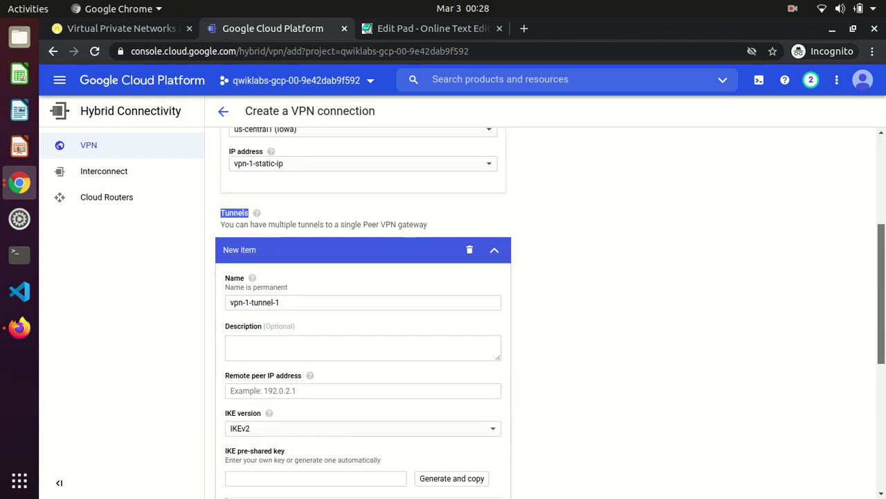
click(139, 29)
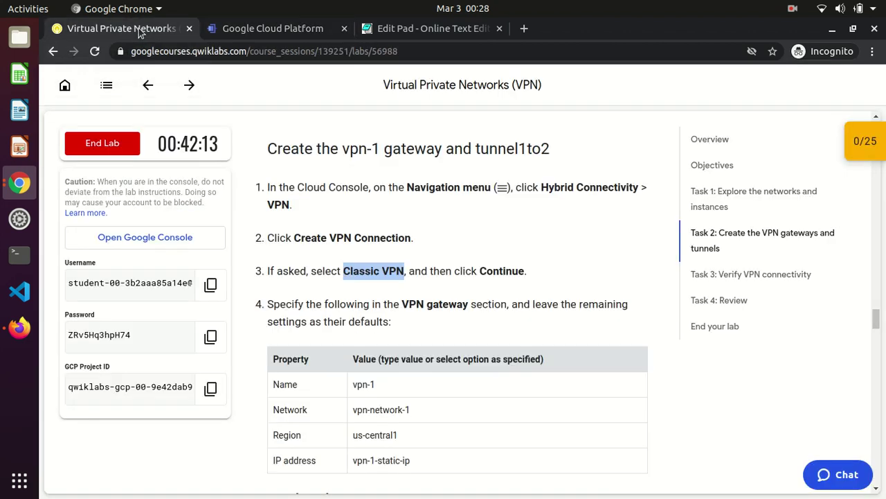
click(532, 319)
scroll(533, 320, down, 5)
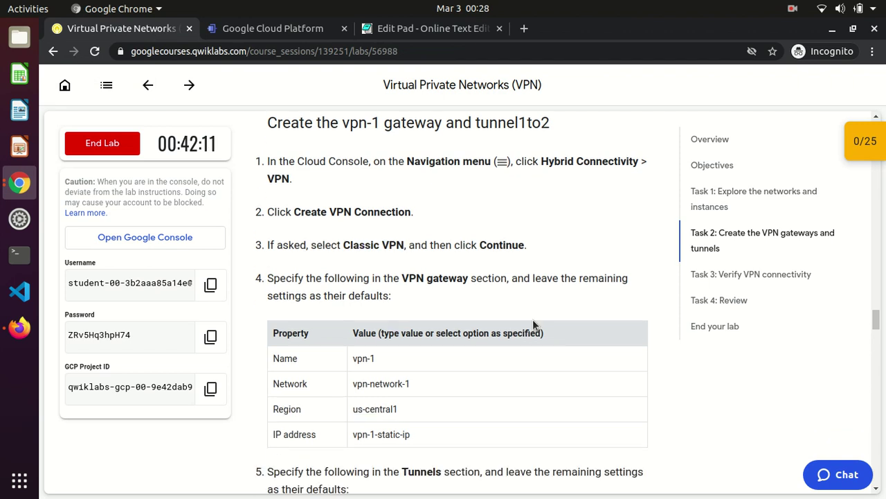
drag(412, 370, 447, 370)
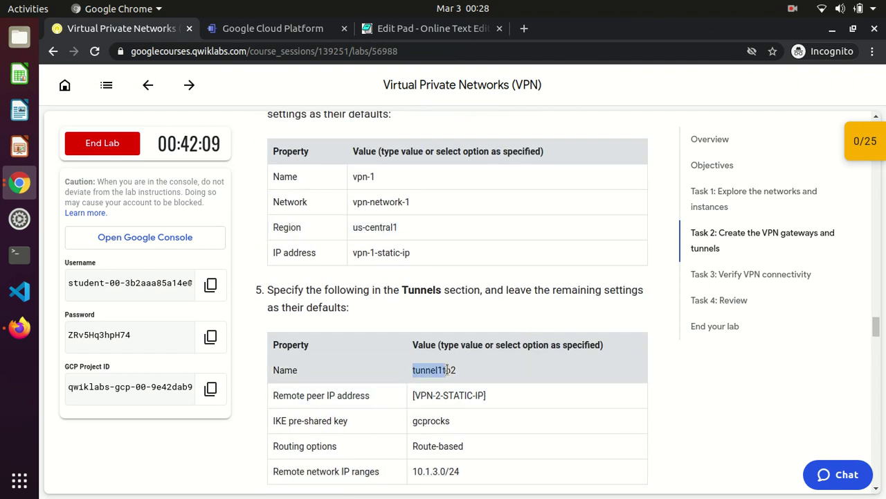
click(269, 30)
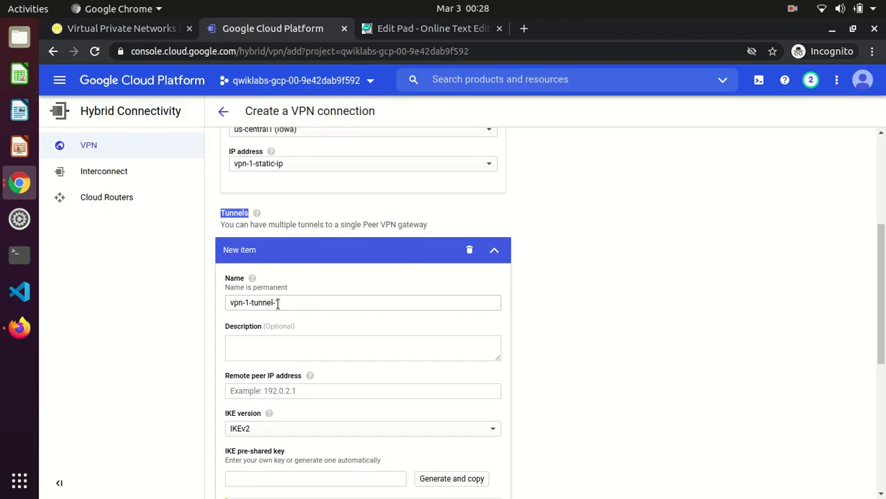
triple_click(277, 303)
text(tunnel1to2)
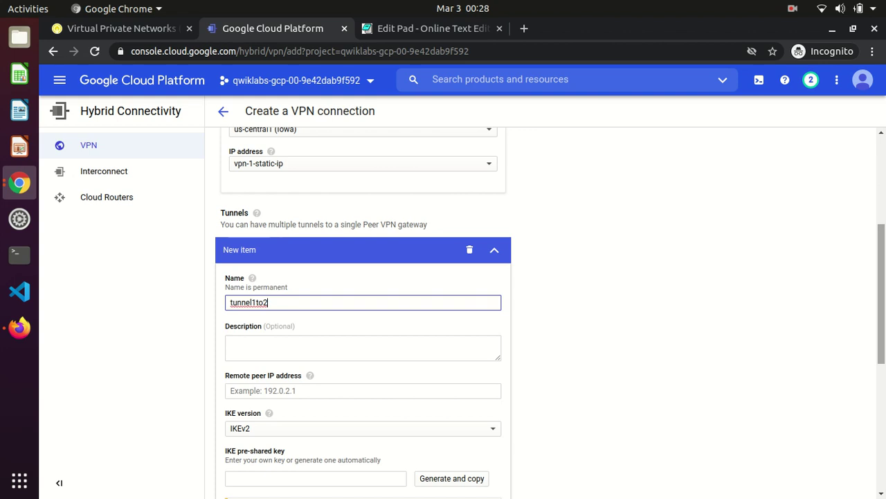
Check the lab's remote peer IP requirement and open console.cloud.google.com in a new browser tab
scroll(874, 330, down, 2)
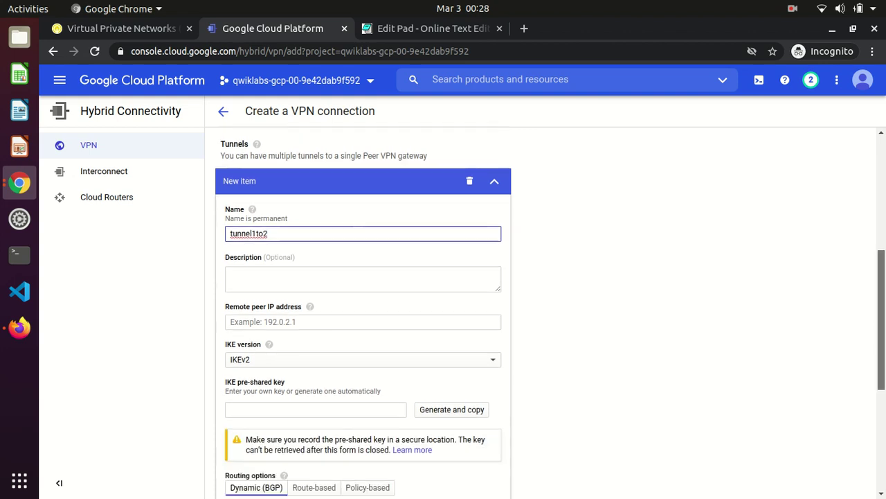
click(109, 29)
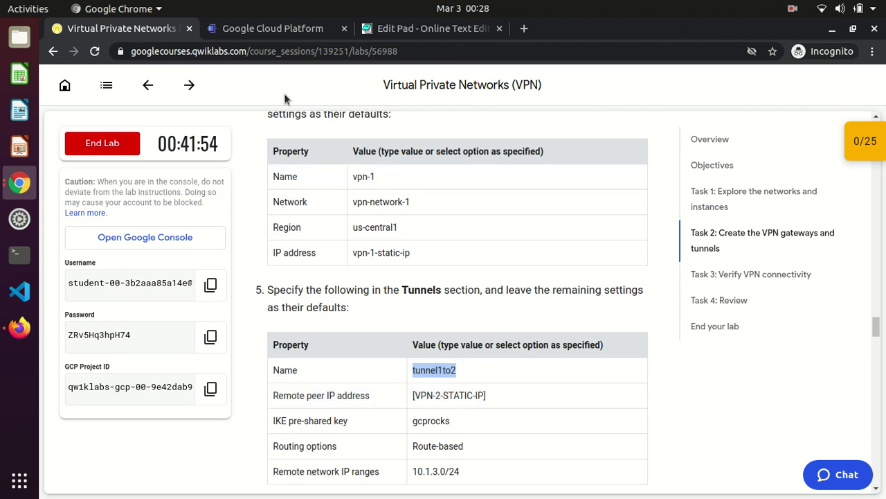
click(248, 29)
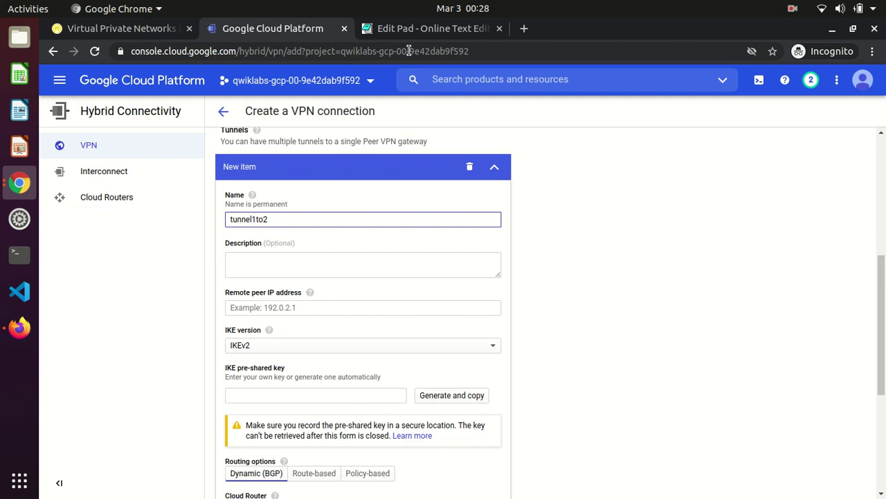
click(524, 28)
text(CONS)
key(BackSpace)
key(BackSpace)
key(BackSpace)
key(BackSpace)
text(cons)
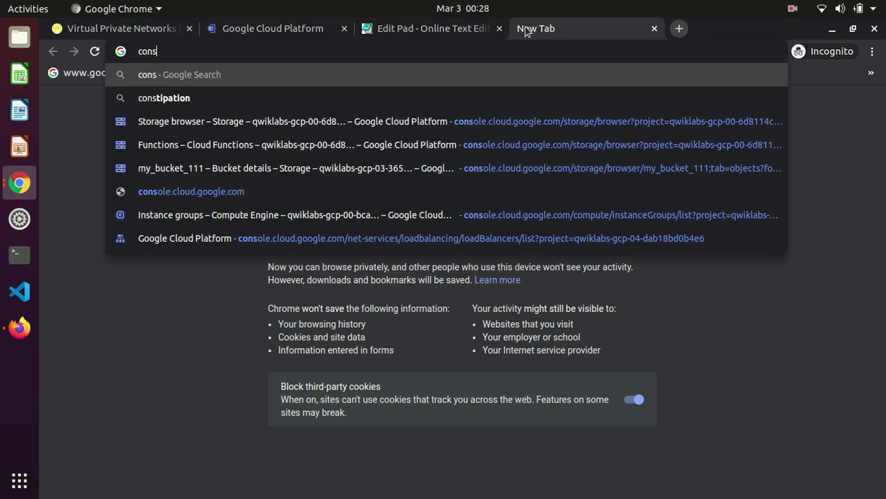
key(Down)
key(Down)
key(Down)
key(Down)
key(Down)
key(Return)
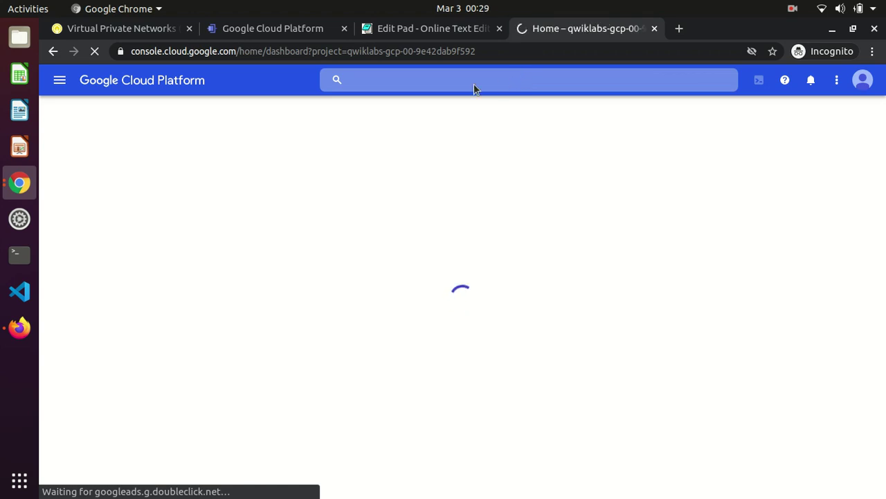
Copy vpn-2-static-ip's address from the VPC network's external IP addresses and set tunnel1to2's remote peer IP address to 35.205.186.190
click(59, 80)
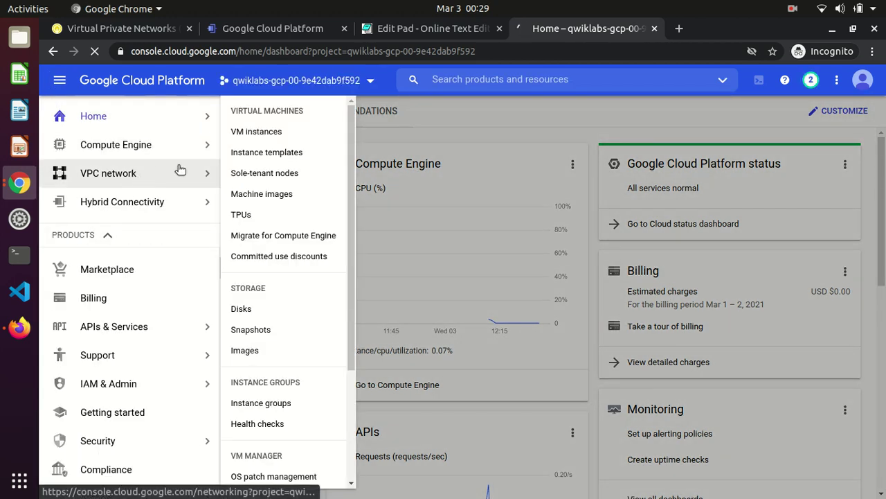
mouse_move(170, 179)
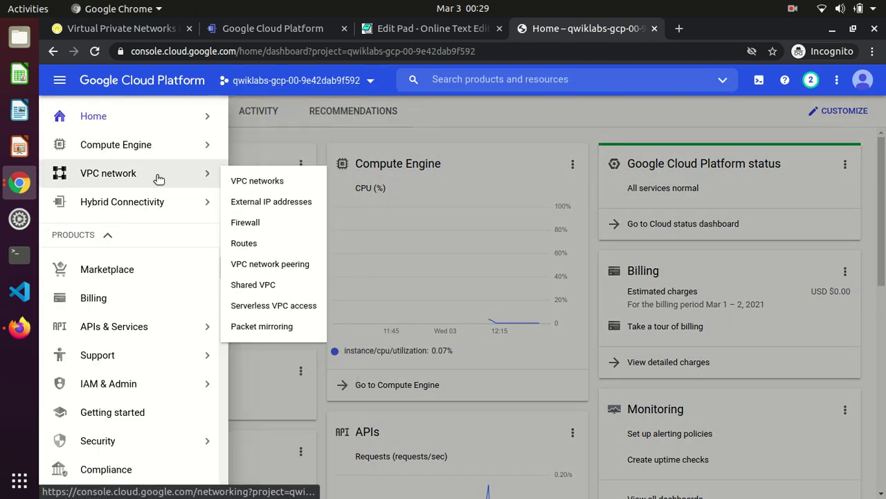
click(251, 203)
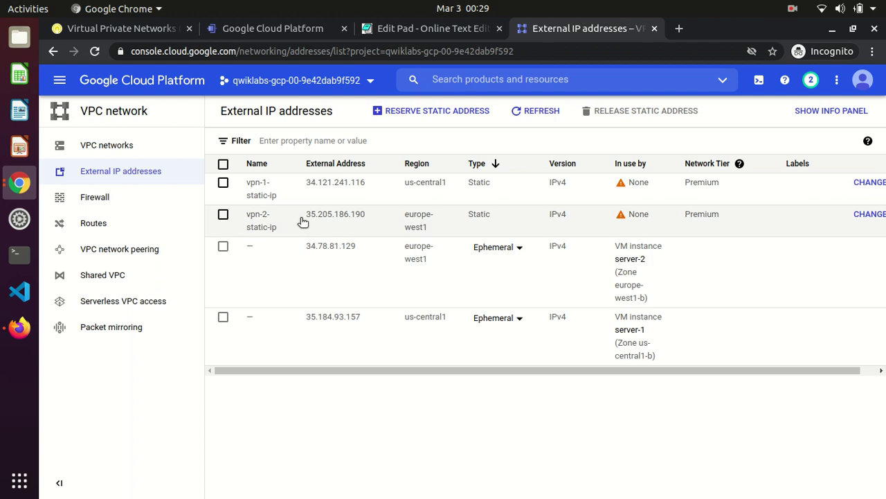
drag(309, 219, 368, 218)
key(ctrl+c)
click(277, 30)
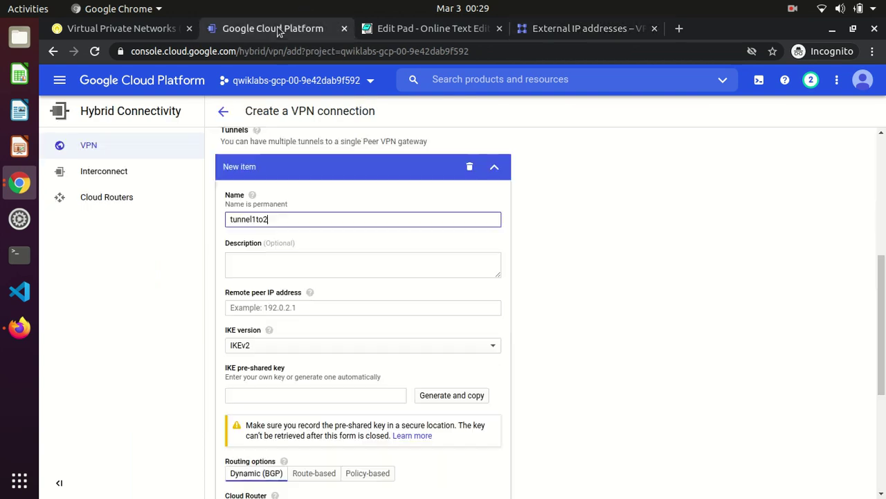
click(287, 307)
key(ctrl+v)
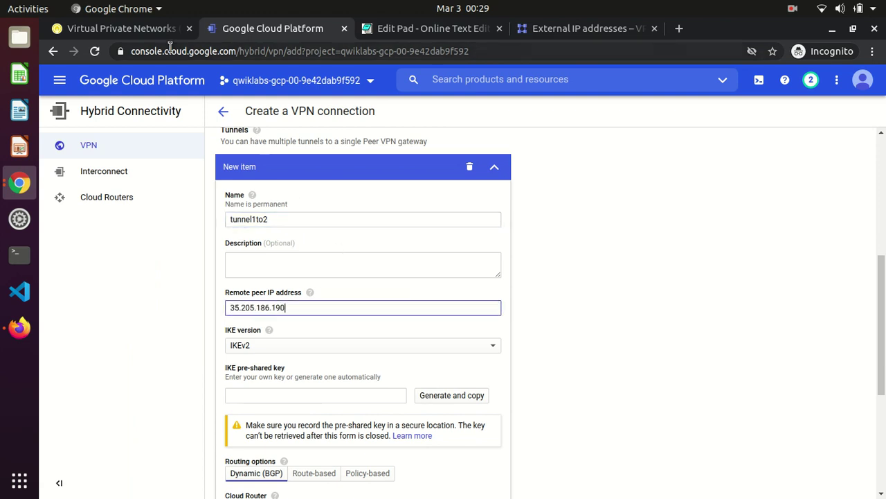
Copy the IKE pre-shared key from the lab instructions and enter it as the tunnel's pre-shared key
click(145, 31)
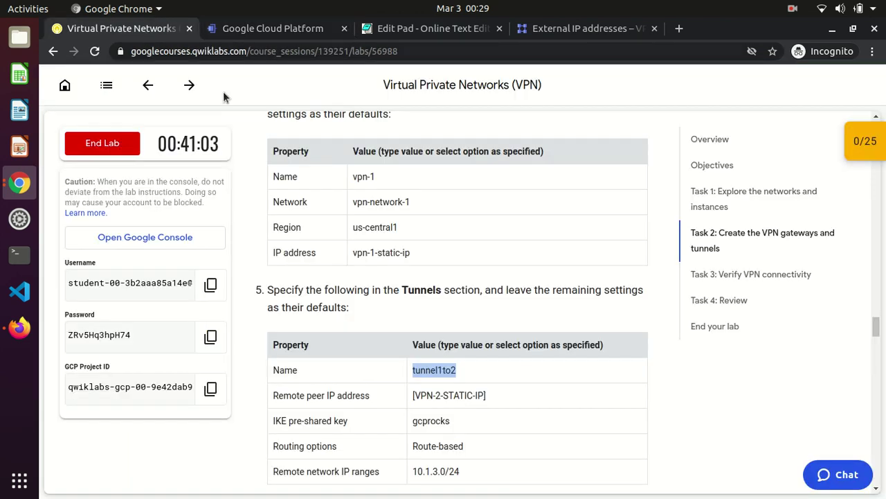
double_click(430, 420)
key(ctrl+c)
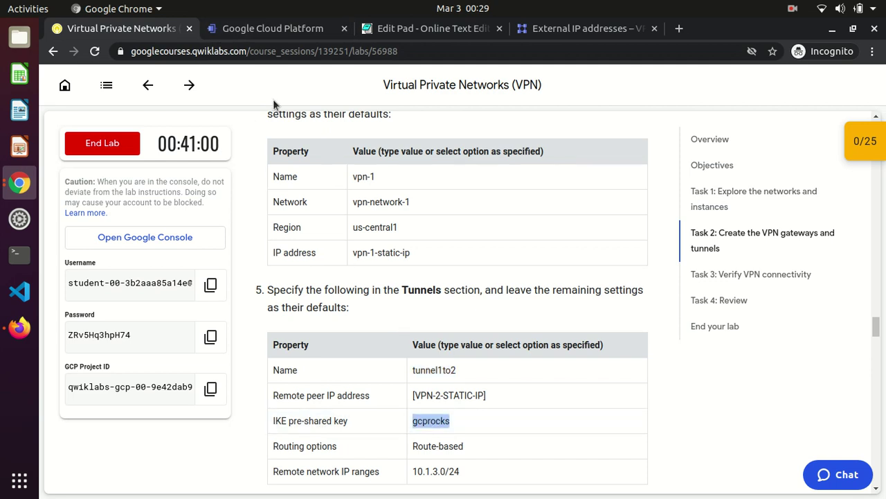
click(248, 31)
click(300, 393)
key(ctrl+v)
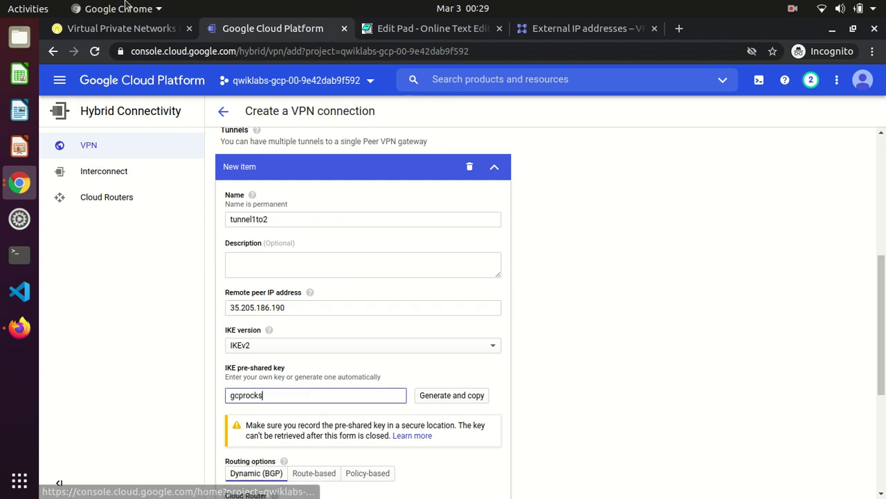
Check the routing option in the lab instructions and set the tunnel's routing to Route-based
click(117, 28)
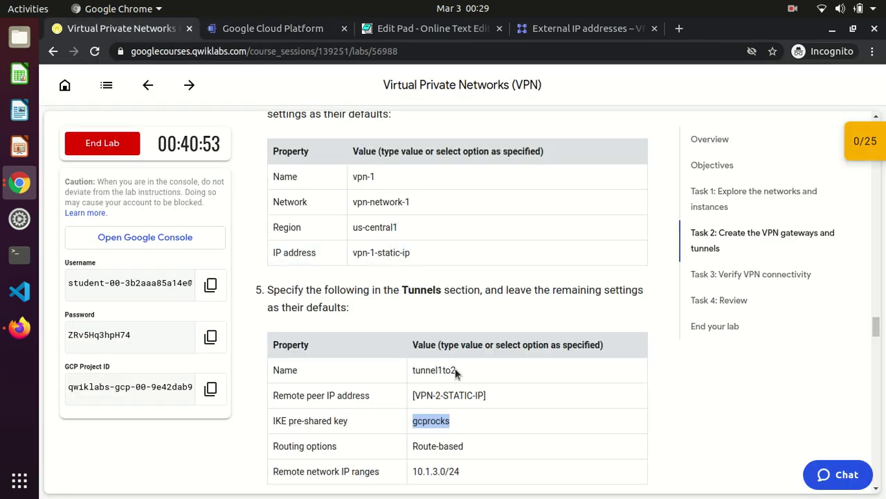
click(276, 28)
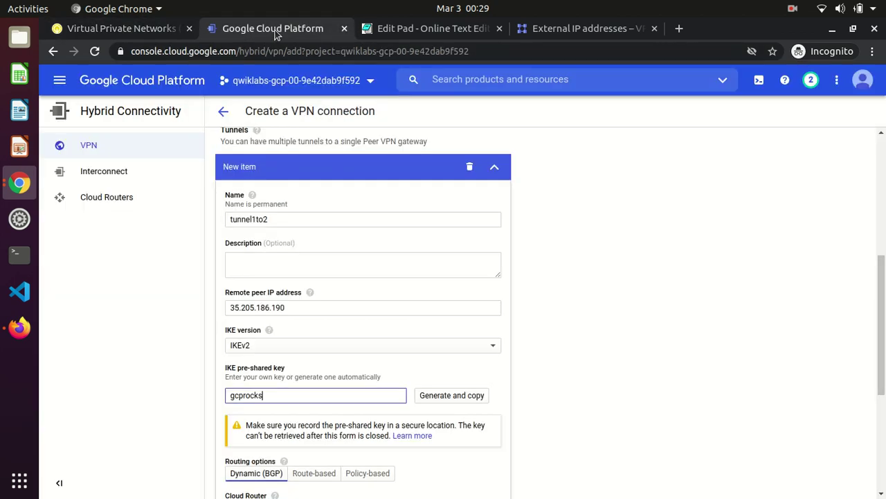
drag(881, 325, 882, 420)
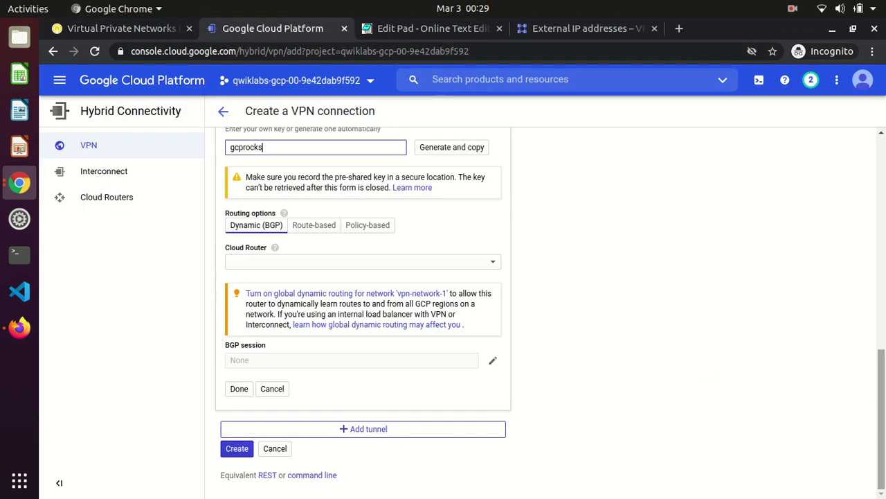
click(307, 226)
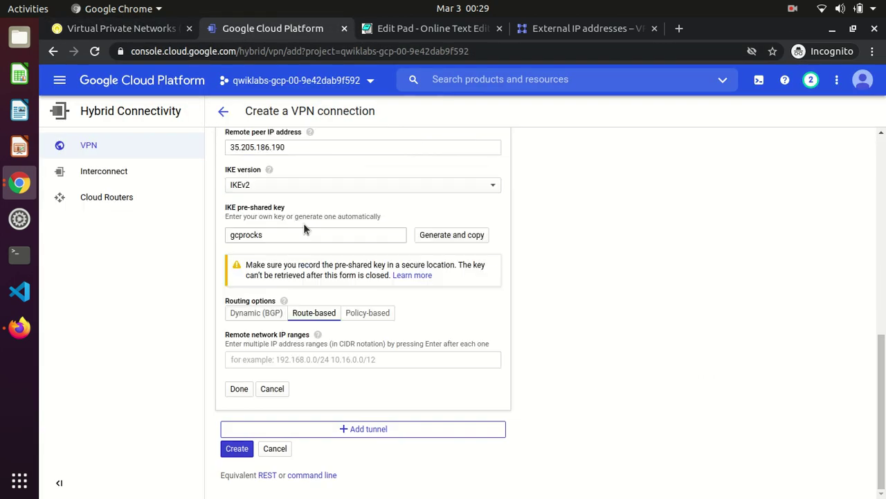
Copy the remote network IP range from the lab instructions and set the tunnel's range to 10.1.3.0/24
click(137, 28)
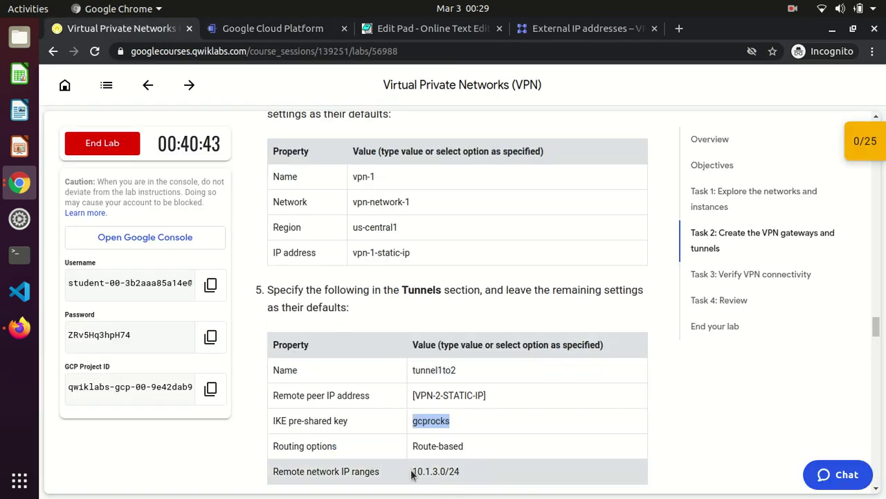
drag(410, 473, 466, 473)
key(ctrl+c)
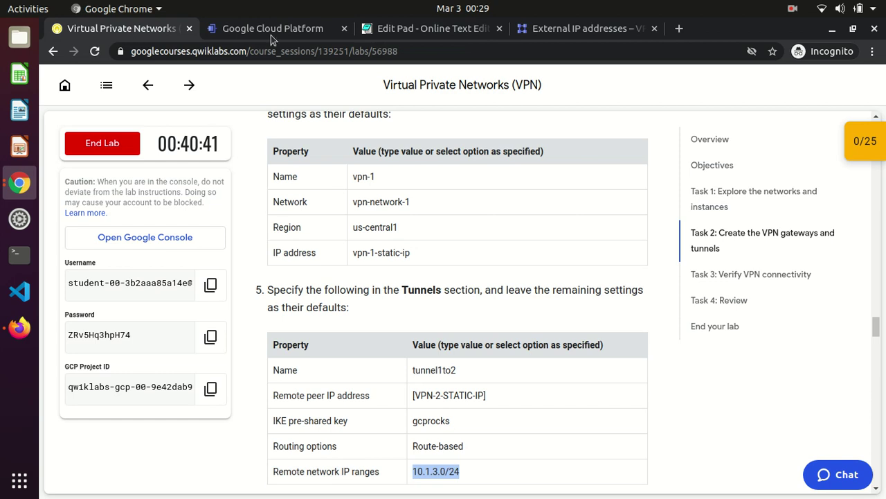
click(262, 29)
click(295, 358)
key(ctrl+v)
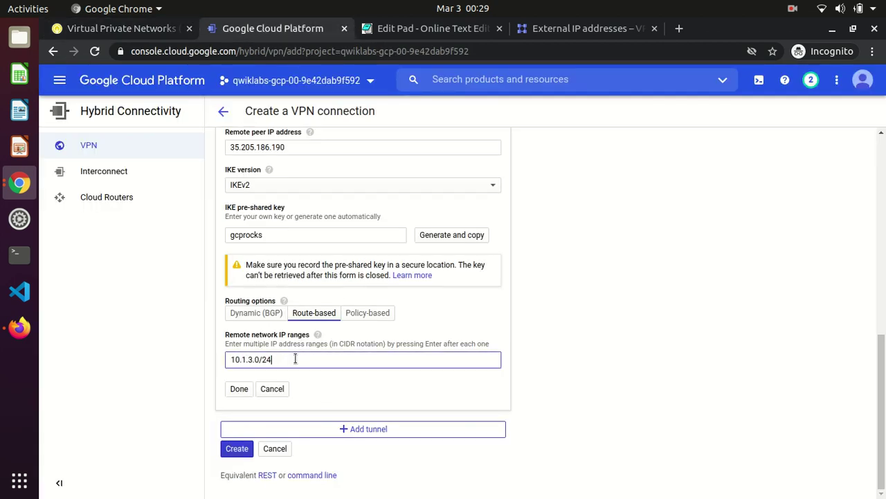
Open console.cloud.google.com in another browser tab, keeping the VPN connection form open
click(680, 29)
text(cons)
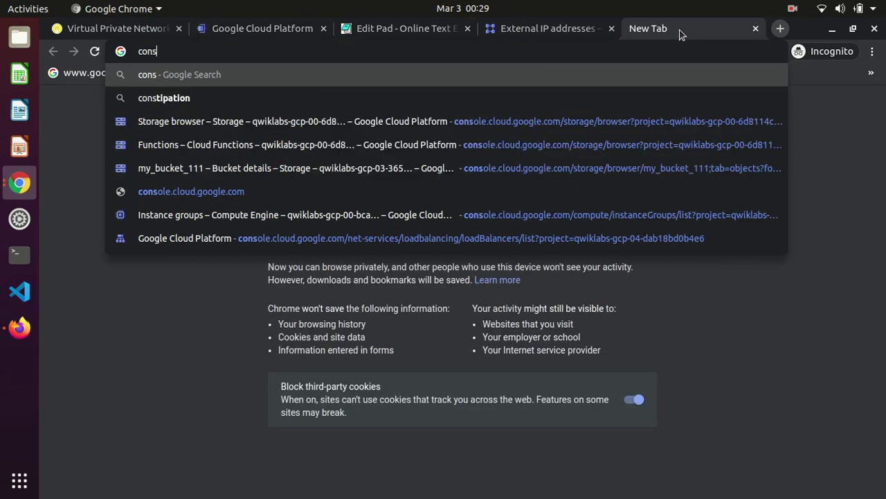
key(Down)
key(Down)
key(Down)
key(Down)
key(Down)
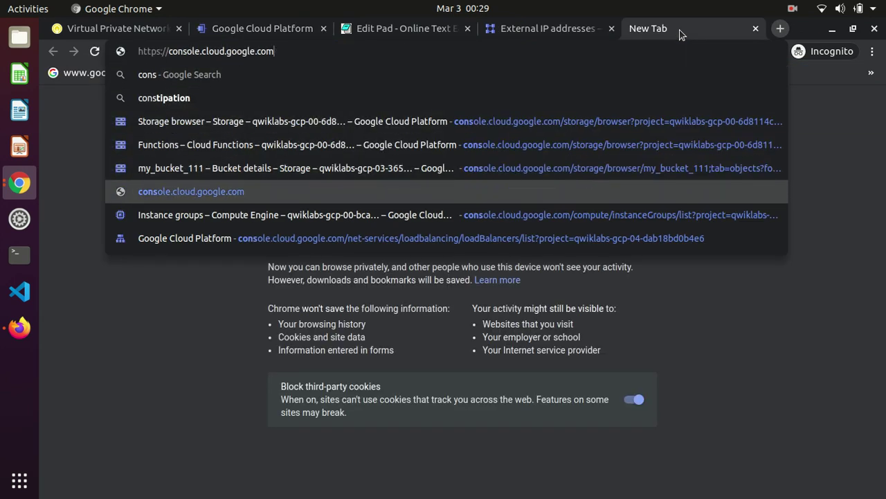
key(Return)
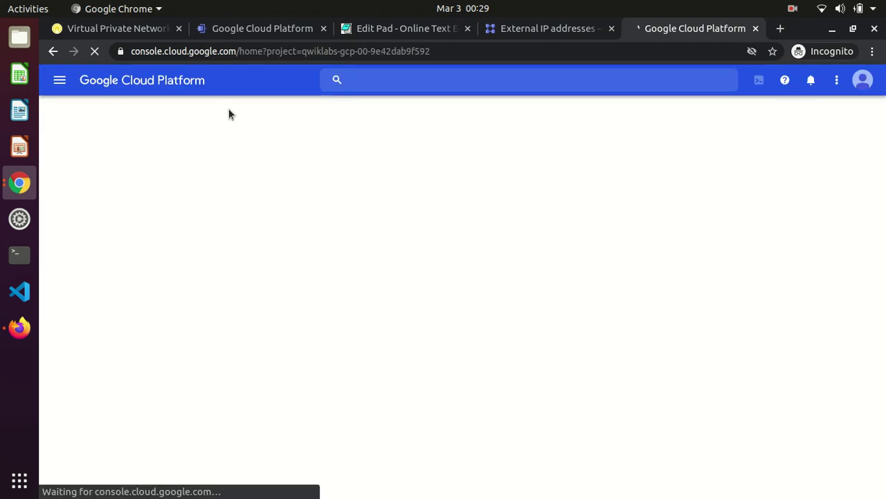
Go to the VPC networks list, collapse the default network, and copy the IP address range of vpn-network-2's subnet-b
click(61, 81)
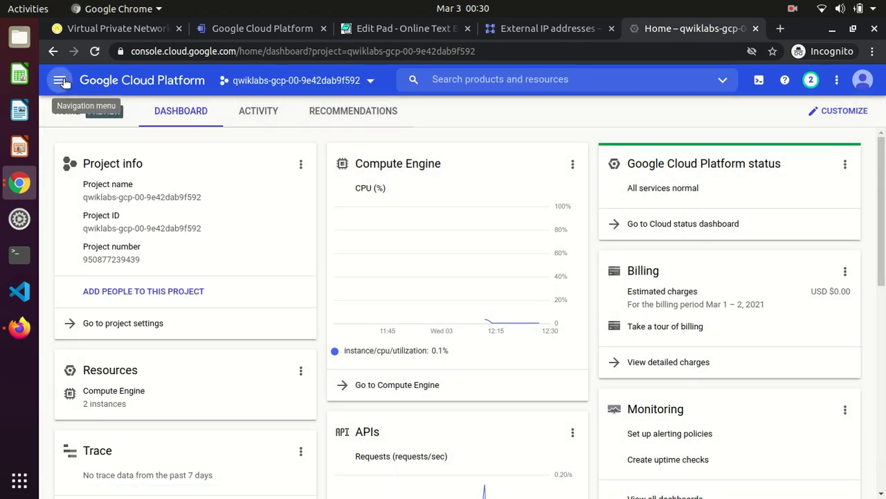
click(60, 81)
mouse_move(94, 153)
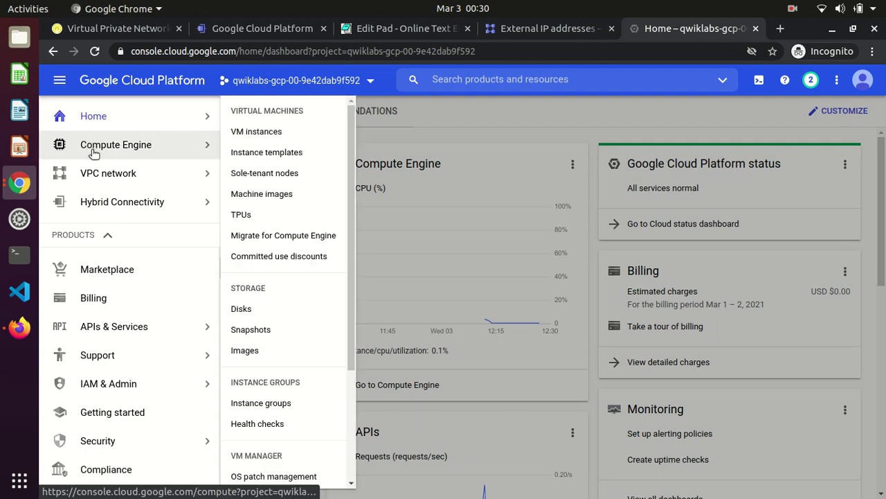
mouse_move(201, 174)
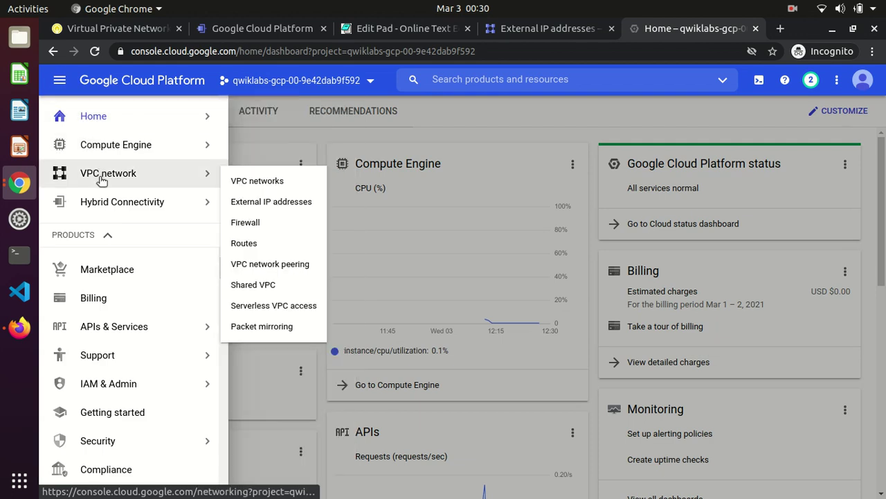
click(249, 183)
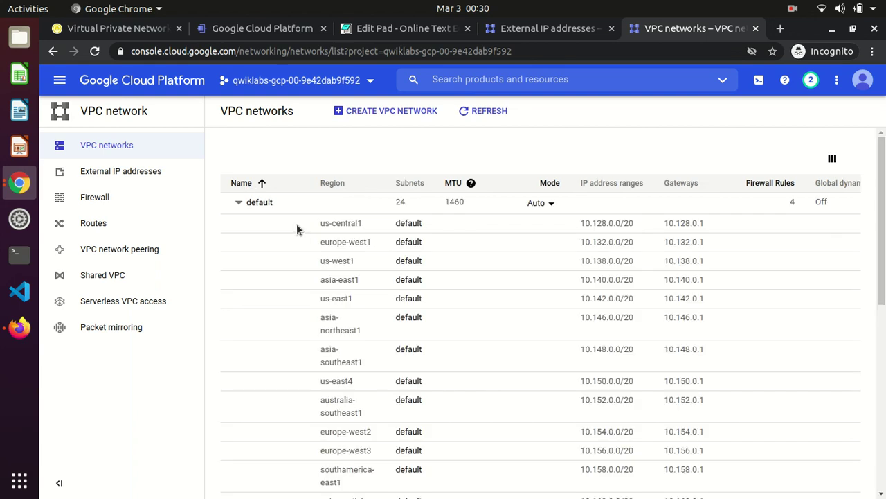
click(238, 201)
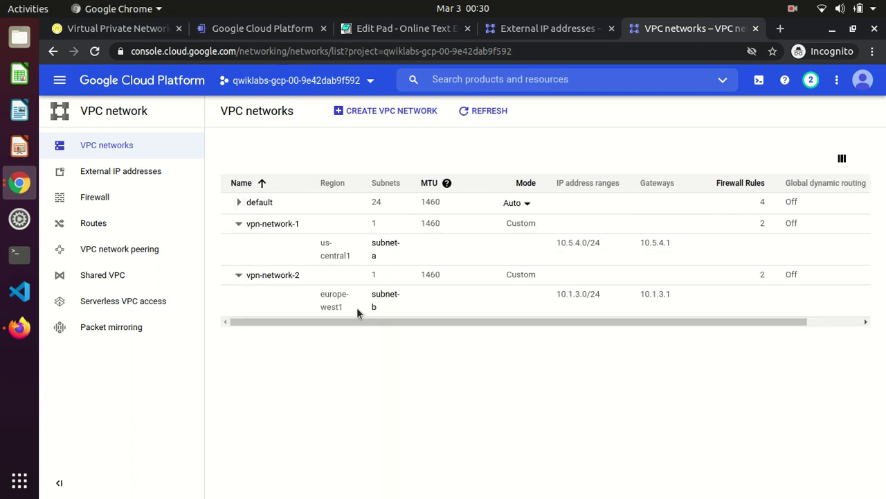
drag(549, 295, 610, 297)
key(ctrl+c)
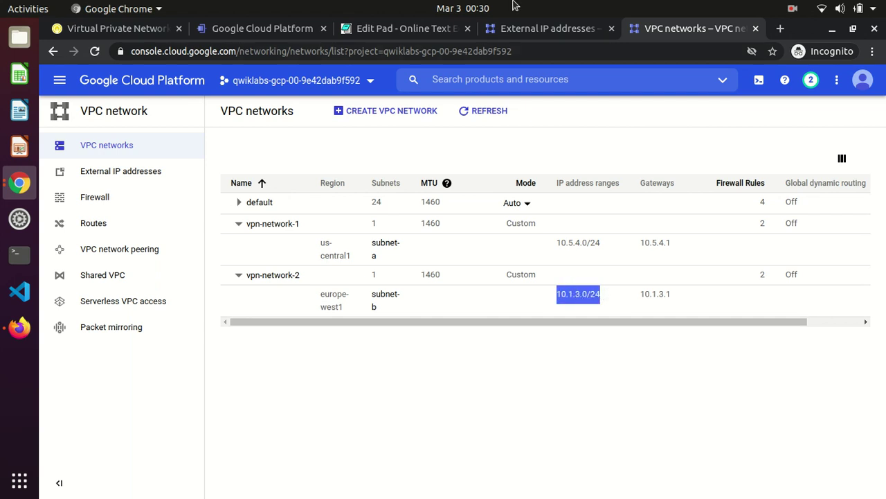
Add 10.1.3.0/24 to the remote network IP ranges of the tunnel in the VPN connection form
click(292, 28)
key(ctrl+v)
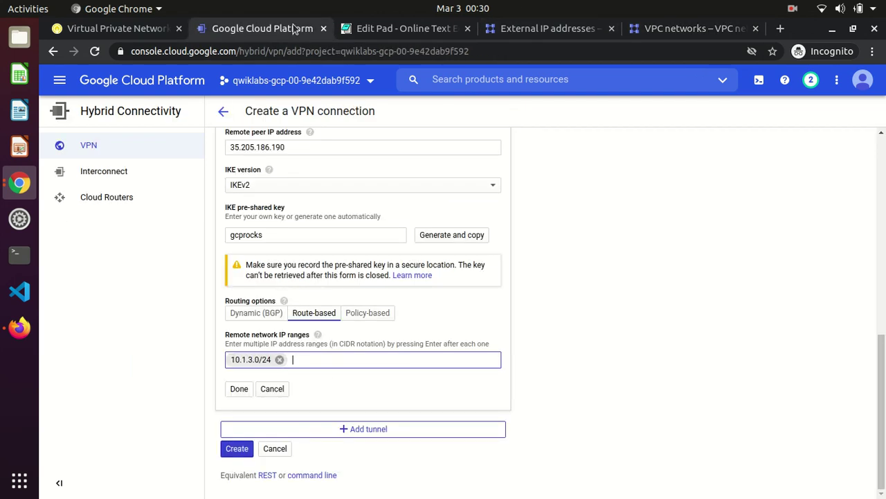
key(Return)
Add a separator and the note "so while cretaing tunnel from vpn-network-1 to vpn-network-2 we need to provide destination address i.e. vpn-network-2" in Edit Pad
click(368, 32)
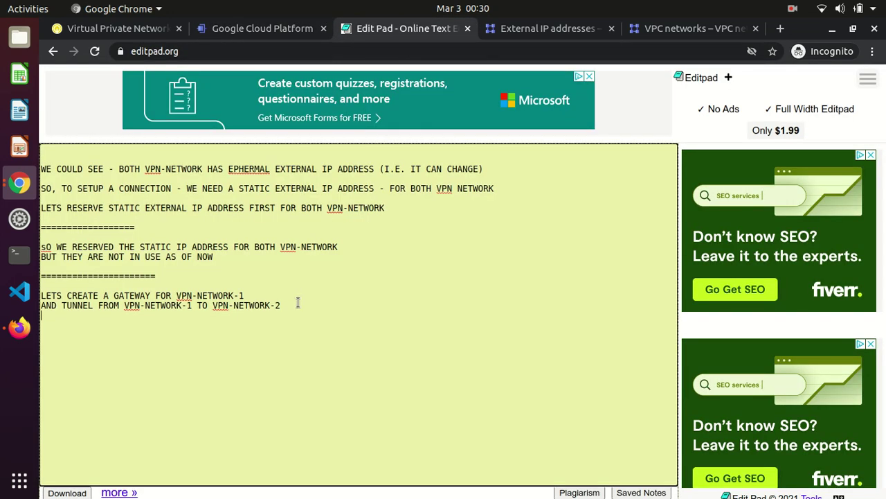
text(=========================)
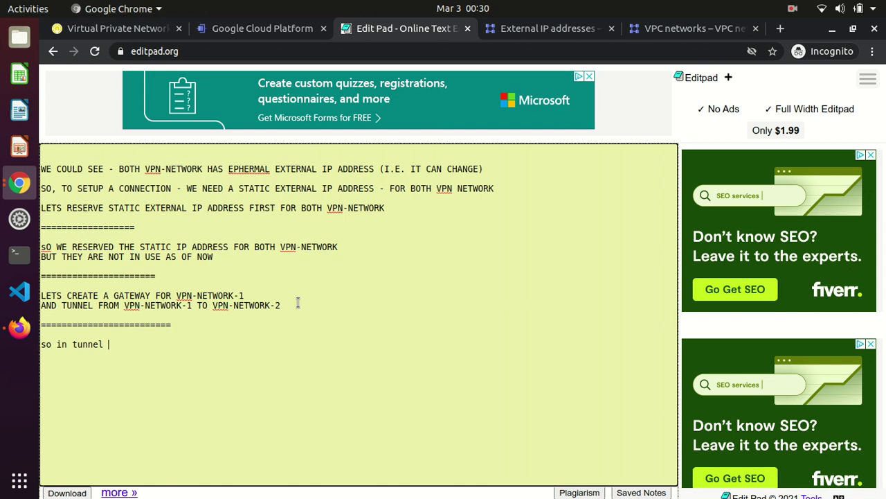
key(BackSpace)
key(BackSpace)
key(BackSpace)
key(BackSpace)
key(BackSpace)
key(BackSpace)
text(g tunnel from vpn-network-1 to vpn-network-2)
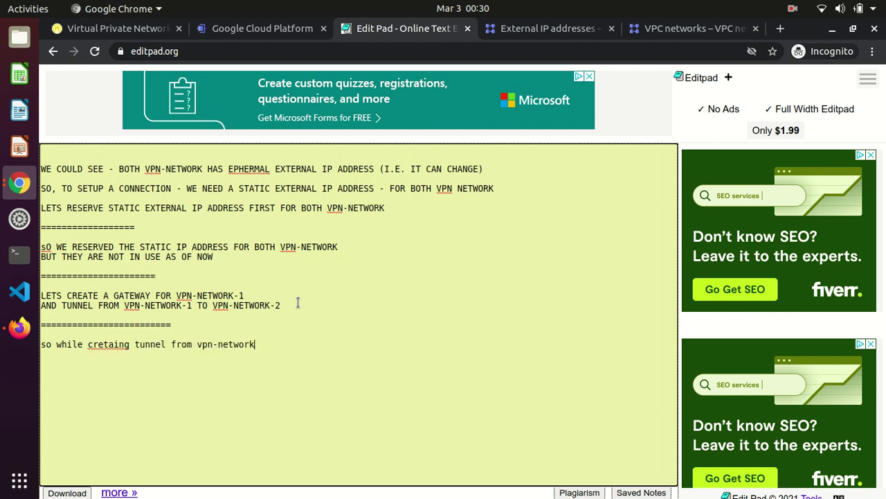
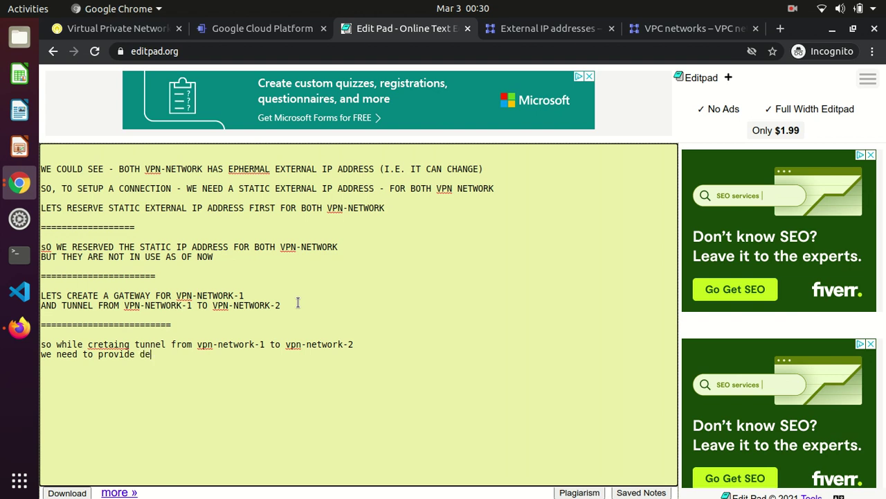
text(nation address i.e. vpn-network-2)
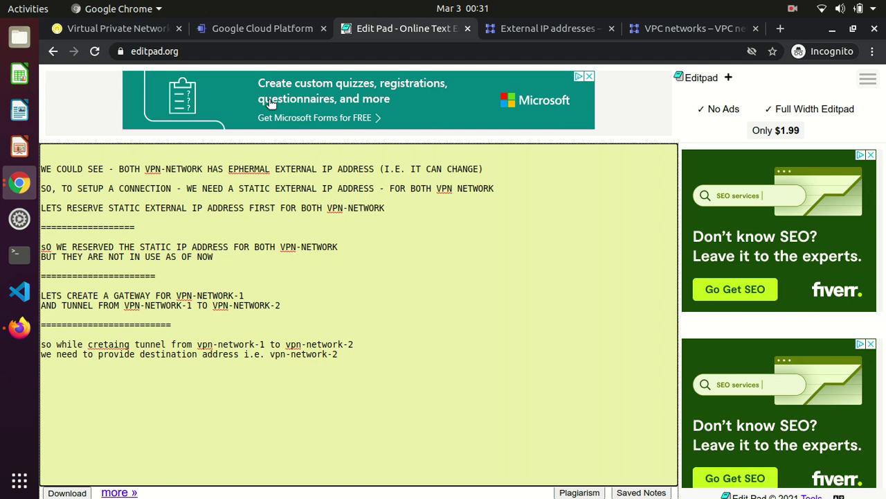
Compare the tunnel's remote peer IP address with the reserved address vpn-2-static-ip in the external IP addresses list
click(248, 31)
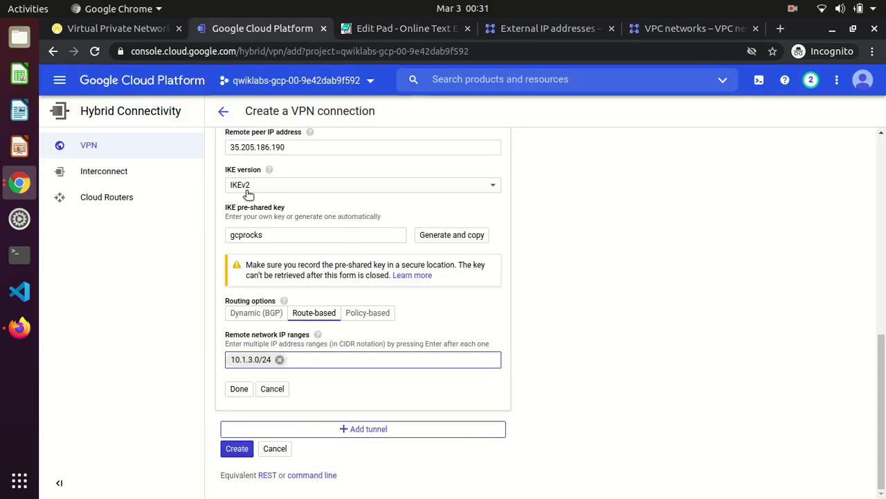
drag(302, 147, 234, 147)
scroll(235, 146, up, 2)
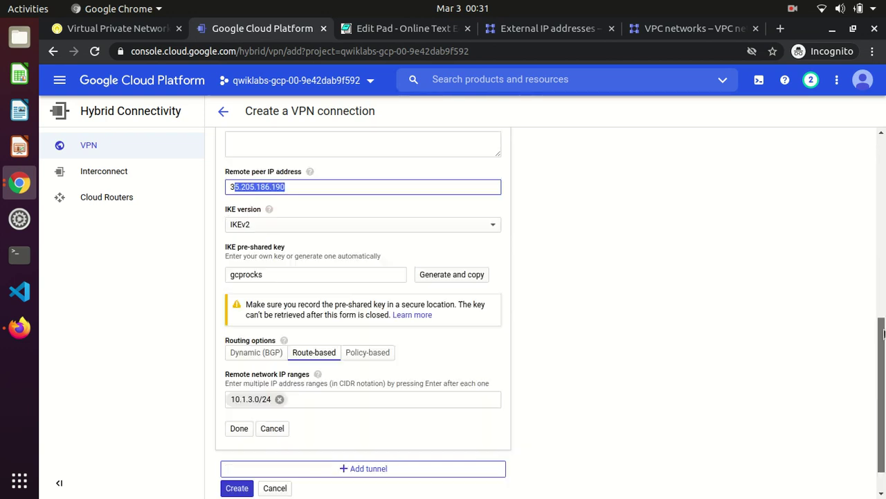
click(236, 230)
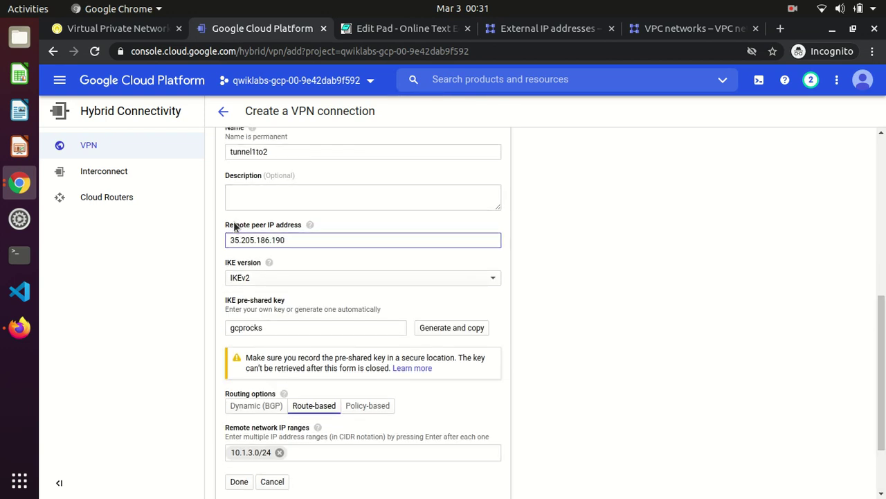
drag(224, 226, 248, 228)
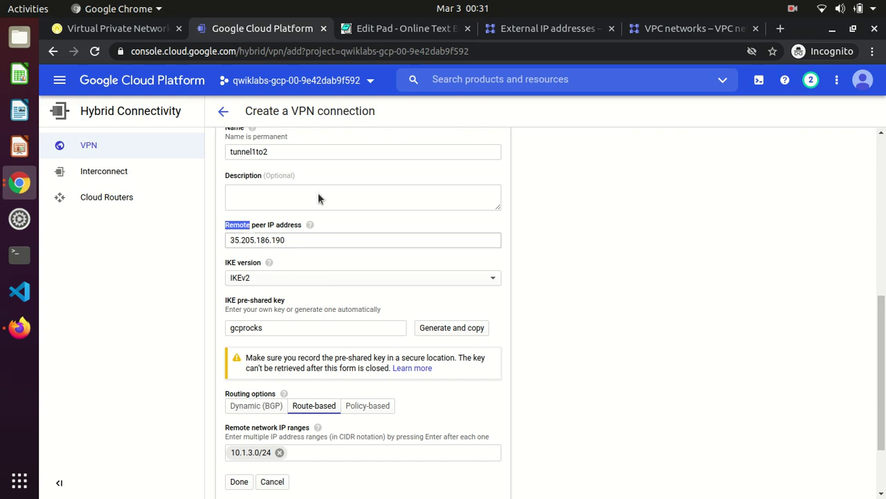
click(560, 28)
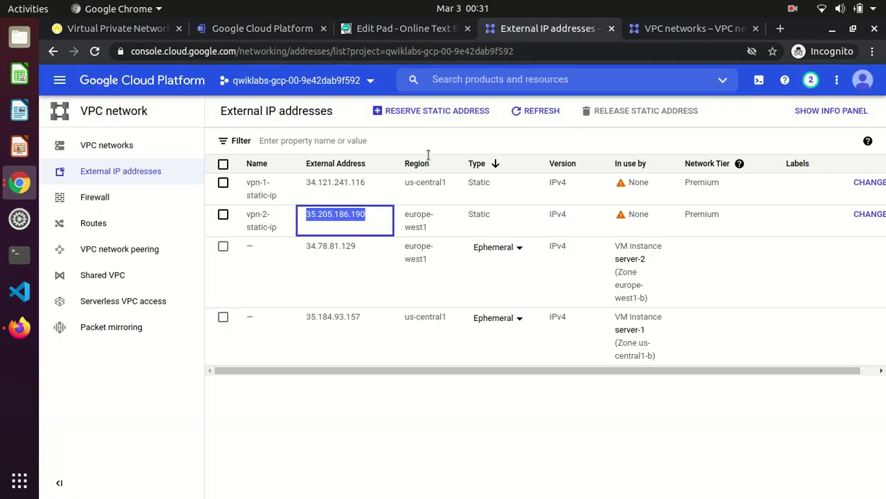
double_click(370, 215)
drag(278, 228, 248, 213)
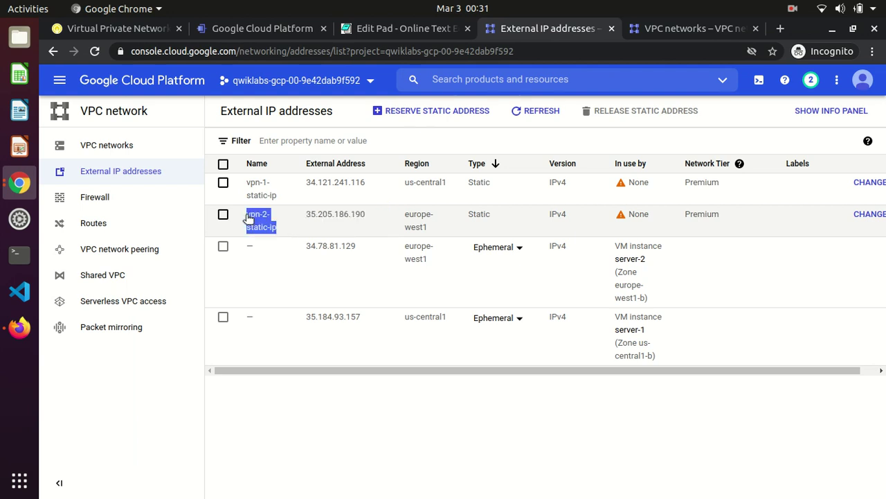
click(250, 30)
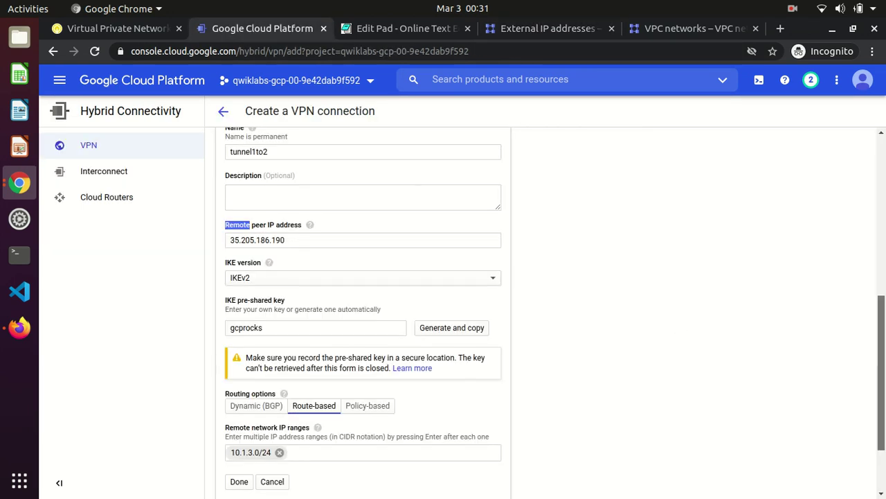
Check the remote network IP range against the subnet of vpn-network-2, and create the VPN connection
scroll(436, 337, down, 3)
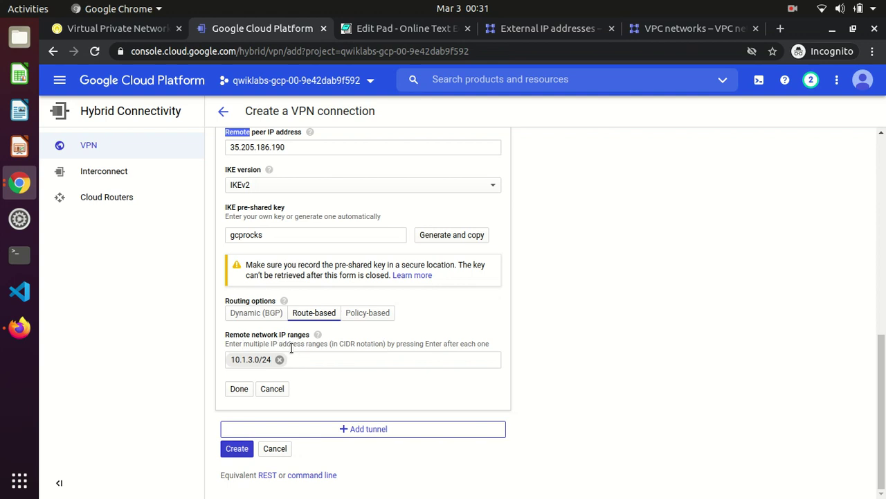
click(543, 29)
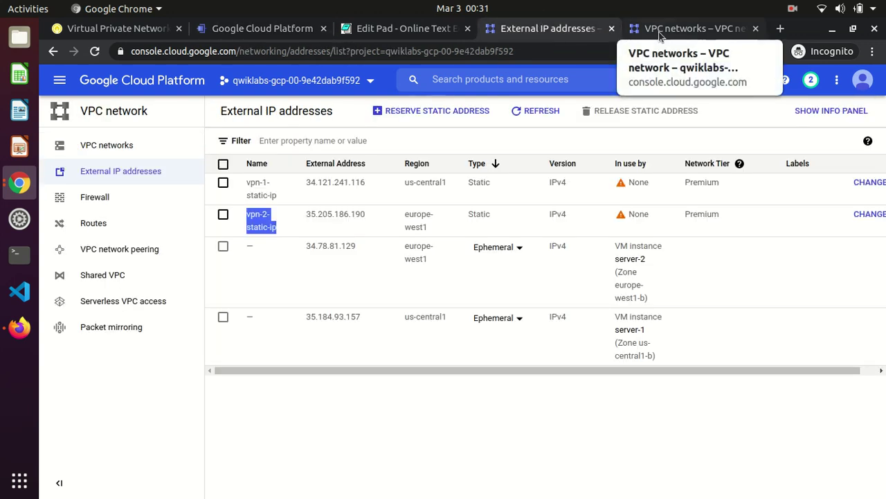
click(660, 28)
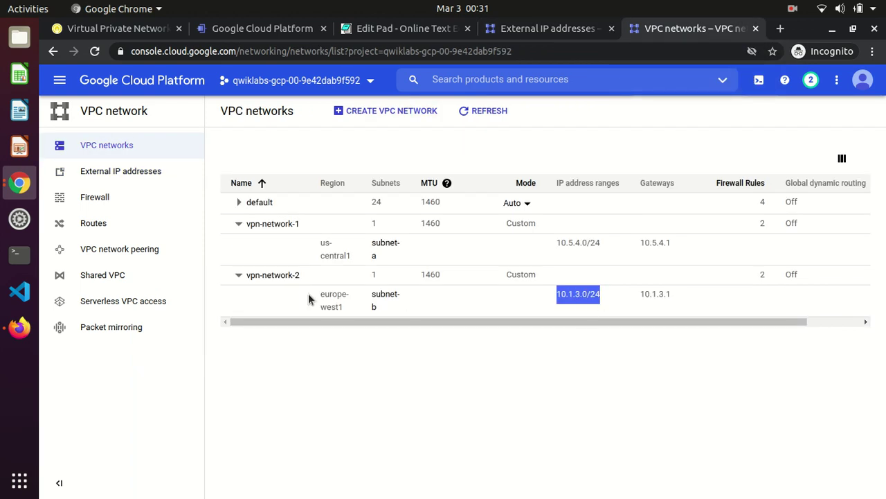
drag(305, 276, 239, 275)
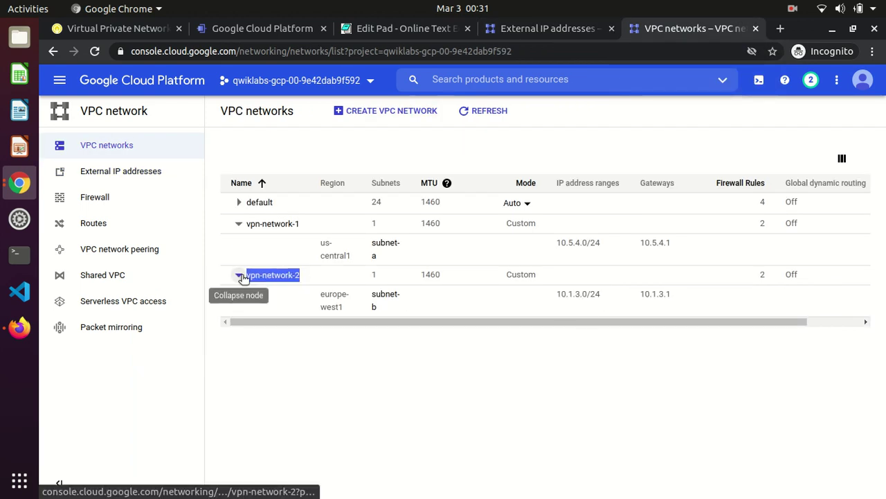
click(233, 31)
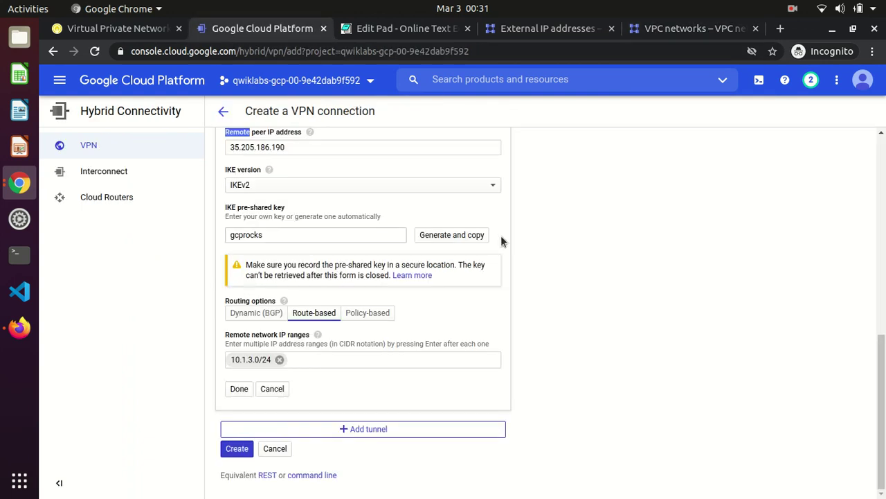
click(233, 450)
Read the remaining tunnel instructions in the Qwiklabs lab and check the progress of the 'vpn-1' gateway and tunnel objective
click(146, 30)
click(450, 316)
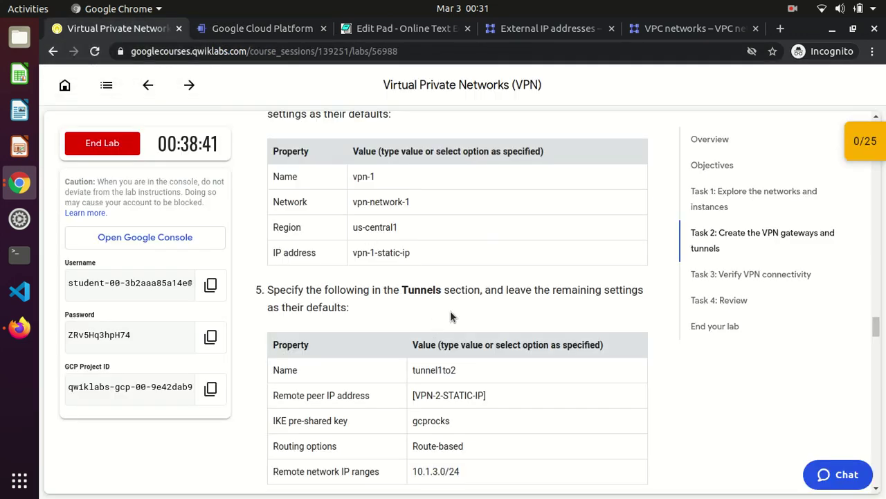
scroll(451, 316, down, 5)
scroll(451, 318, down, 1)
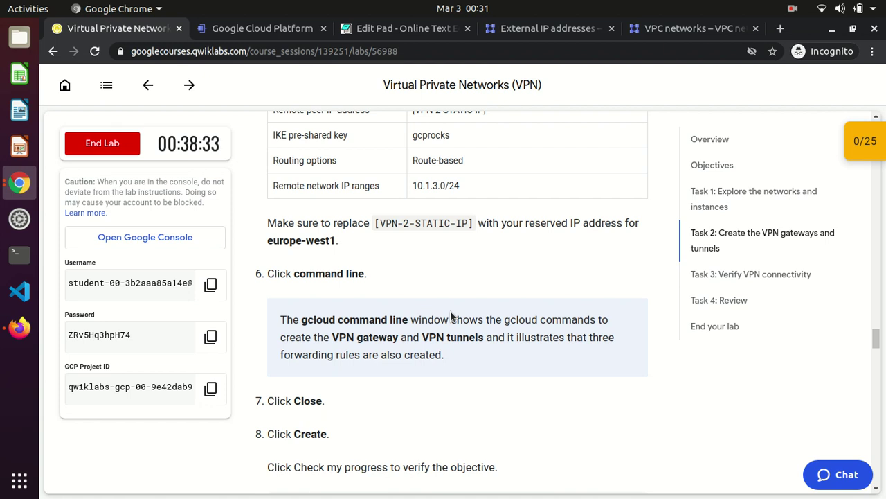
scroll(451, 315, down, 4)
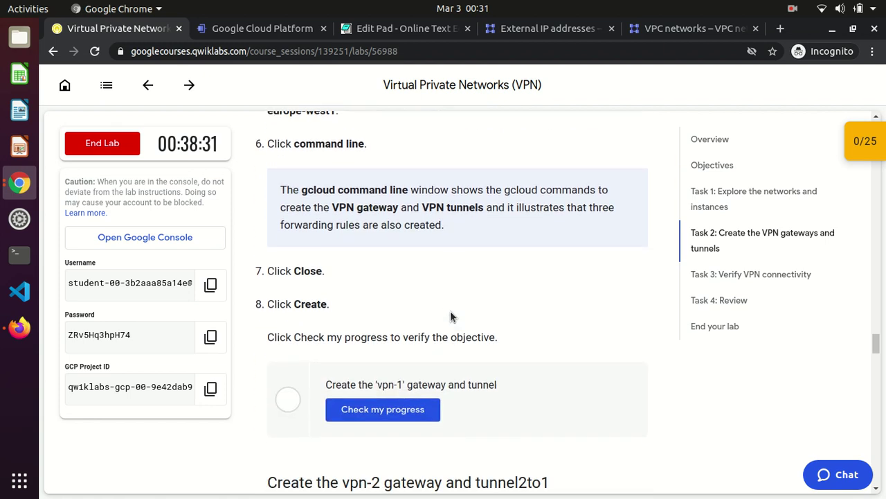
click(374, 419)
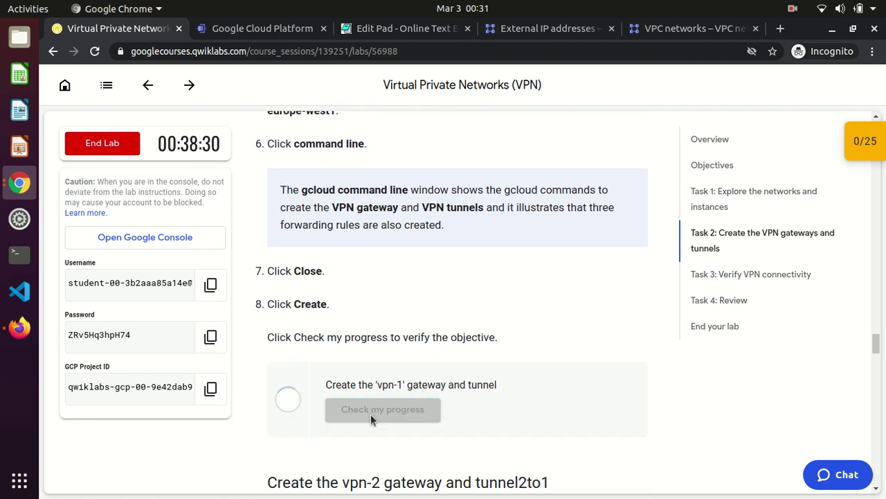
Examine the creation status of vpn-1 in the cloud console's gateway and tunnel lists and notifications, refreshing the data
click(265, 29)
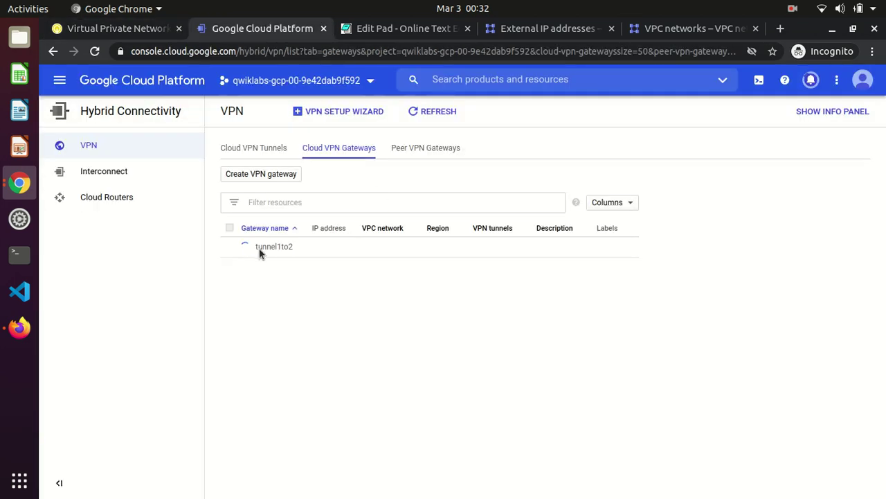
click(248, 150)
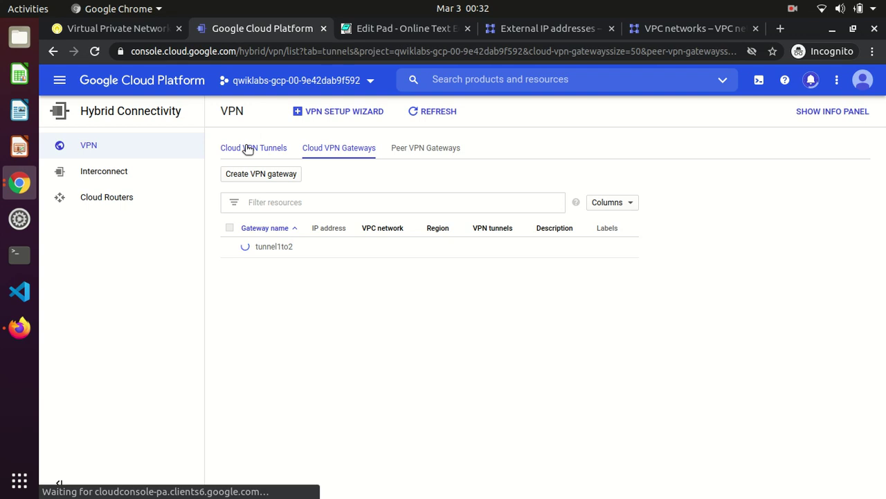
click(320, 151)
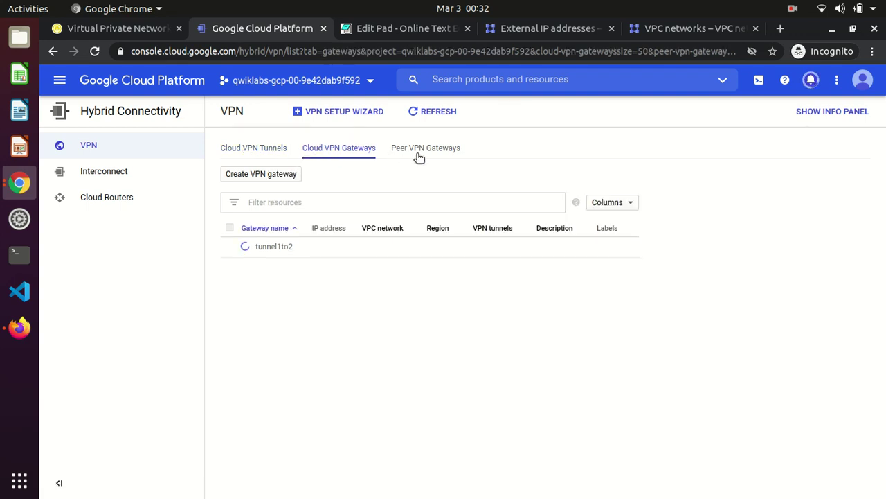
click(418, 154)
click(338, 149)
click(812, 80)
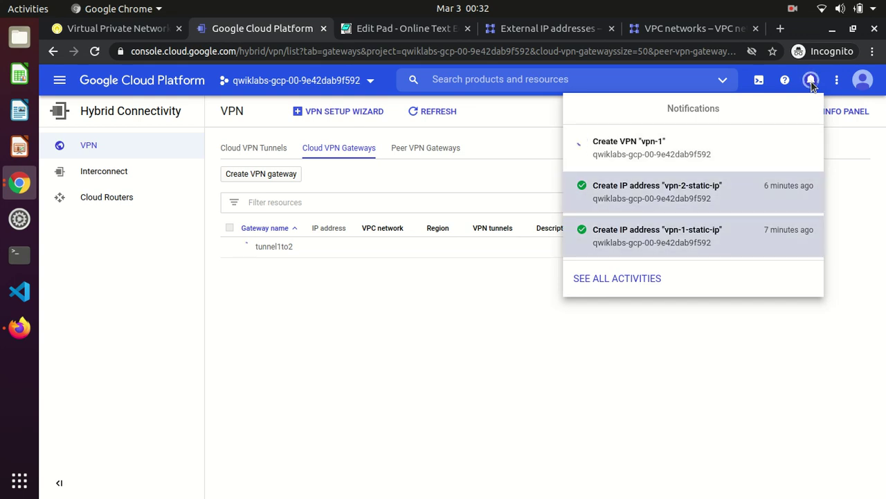
click(812, 80)
click(431, 110)
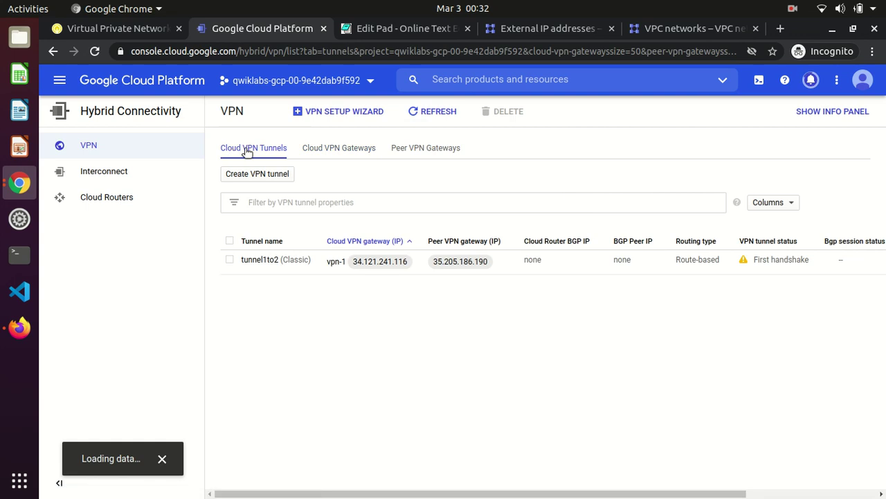
click(425, 112)
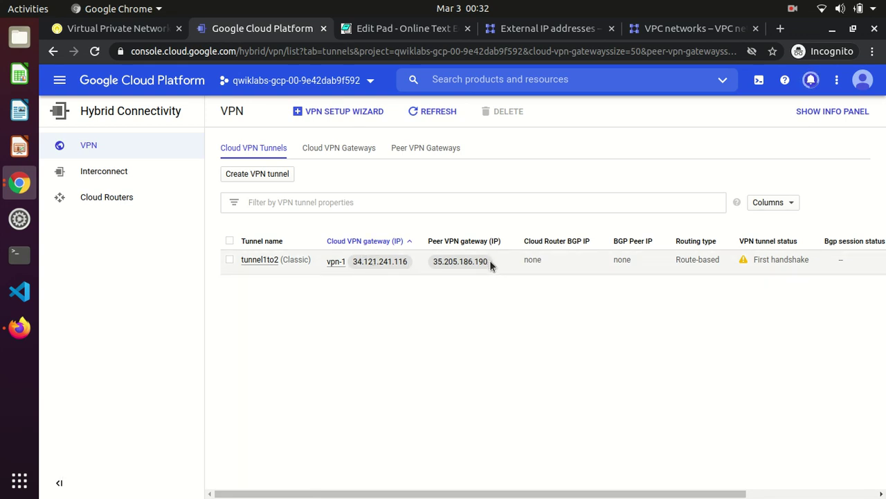
Compare the tunnel's gateway IPs with the reserved external addresses, and review the Cloud VPN gateways list
click(519, 28)
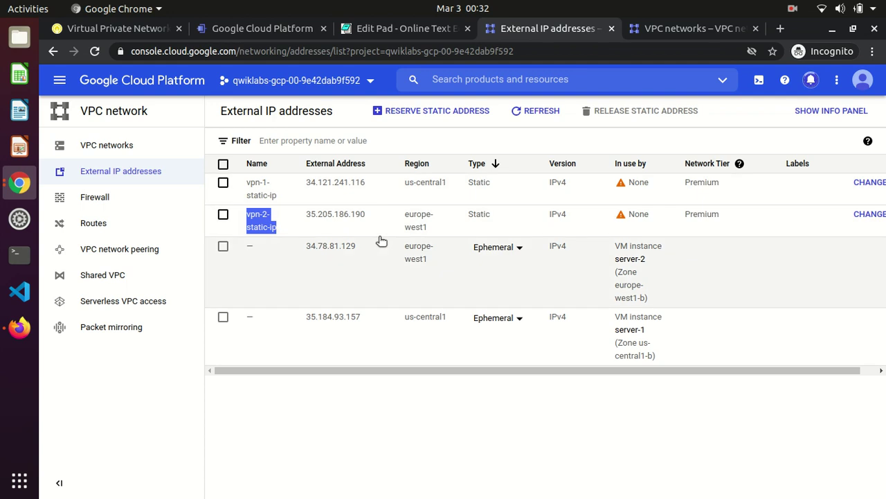
click(235, 30)
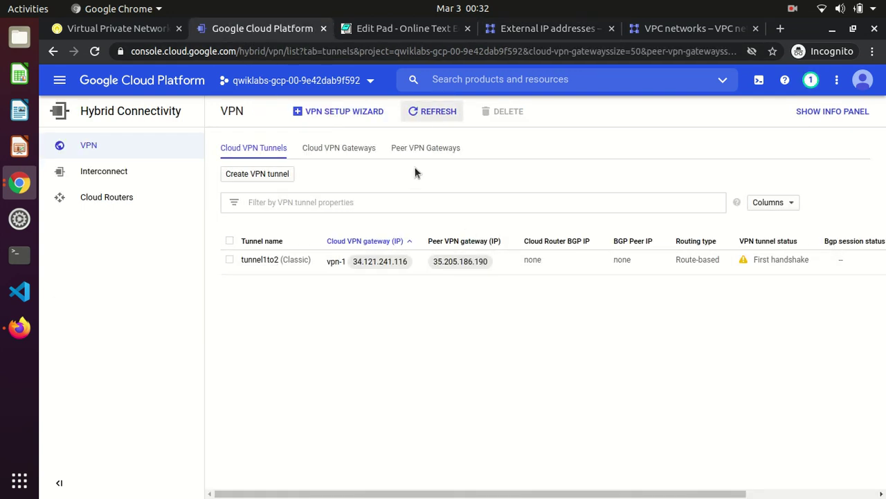
click(328, 150)
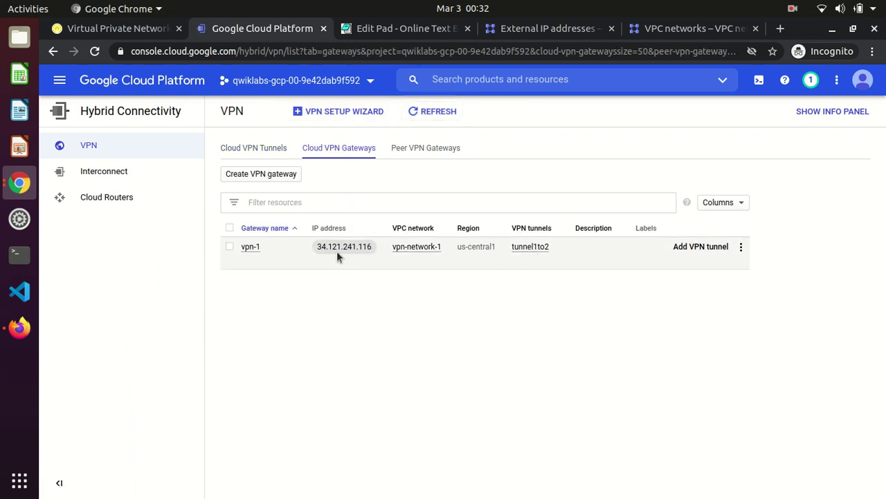
Recheck the lab's 'vpn-1' gateway and tunnel objective, and go to the instructions for creating the vpn-2 gateway and tunnel2to1
click(151, 32)
click(381, 409)
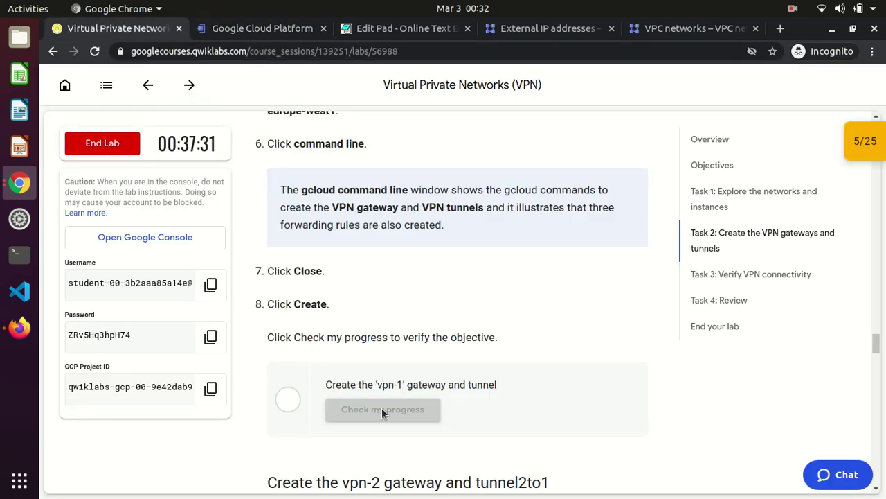
scroll(614, 285, down, 2)
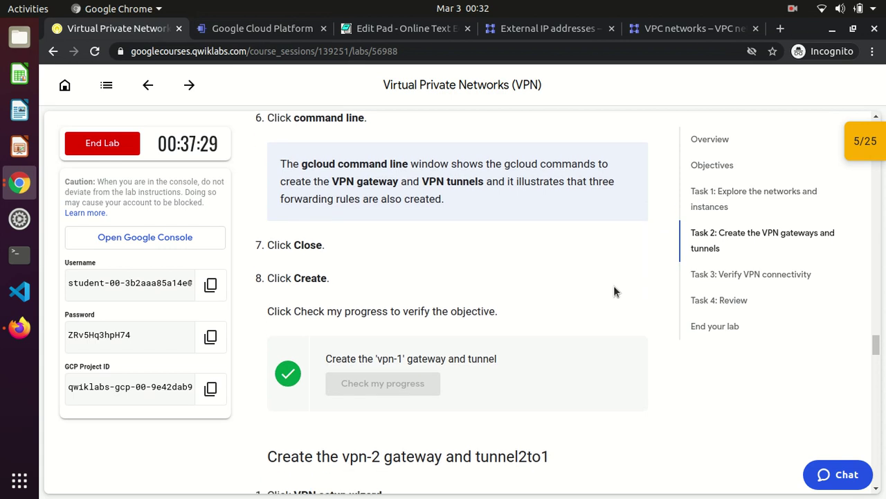
scroll(615, 291, down, 5)
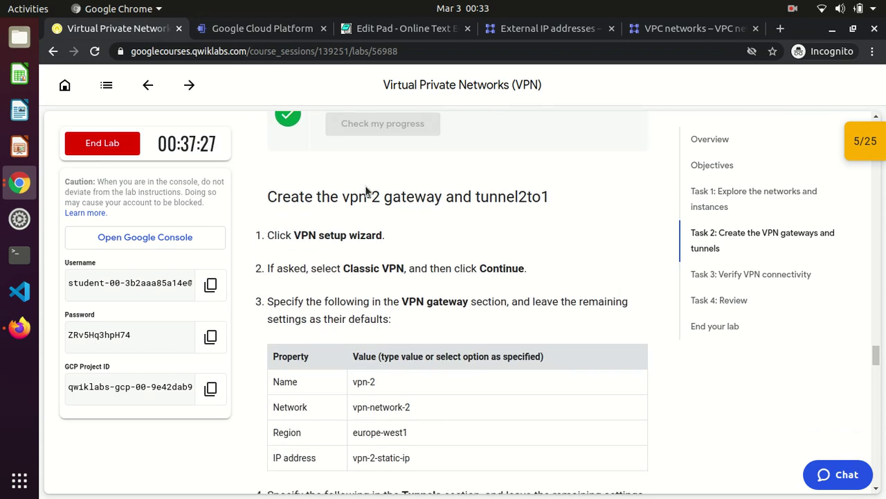
drag(349, 197, 402, 197)
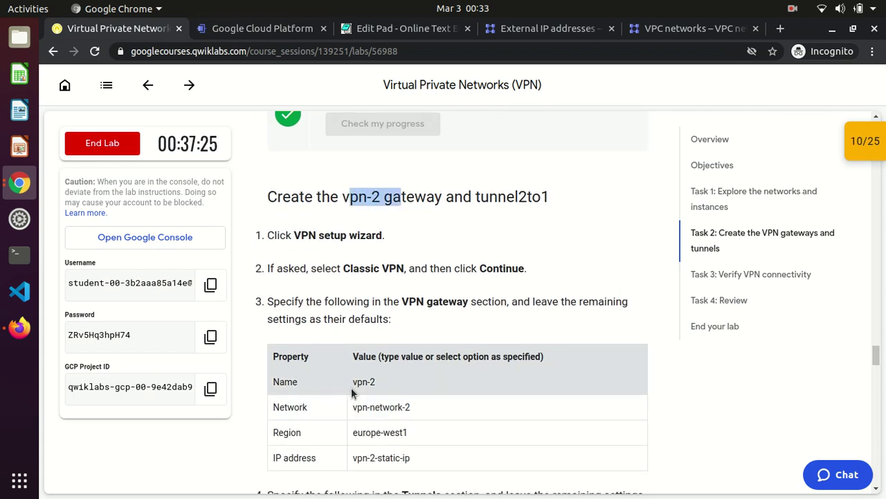
Copy the gateway name vpn-2 from the lab and start the VPN setup wizard in the cloud console with the Classic VPN option
drag(350, 384, 377, 382)
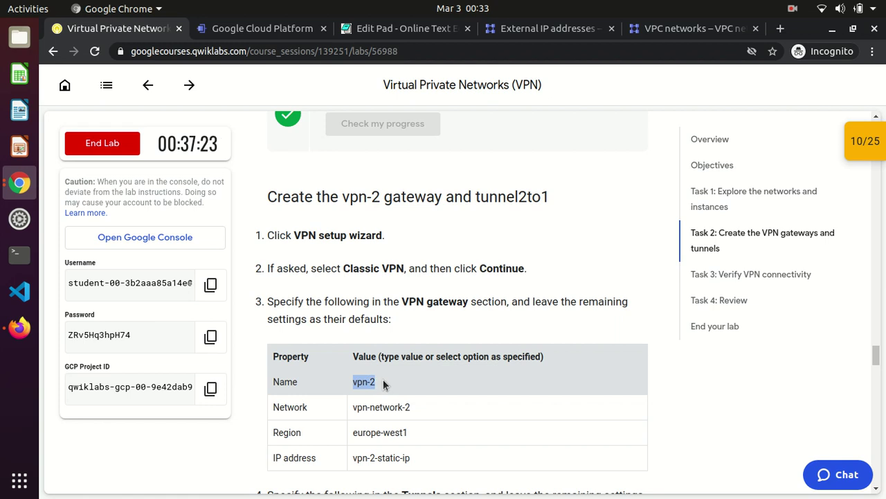
click(253, 26)
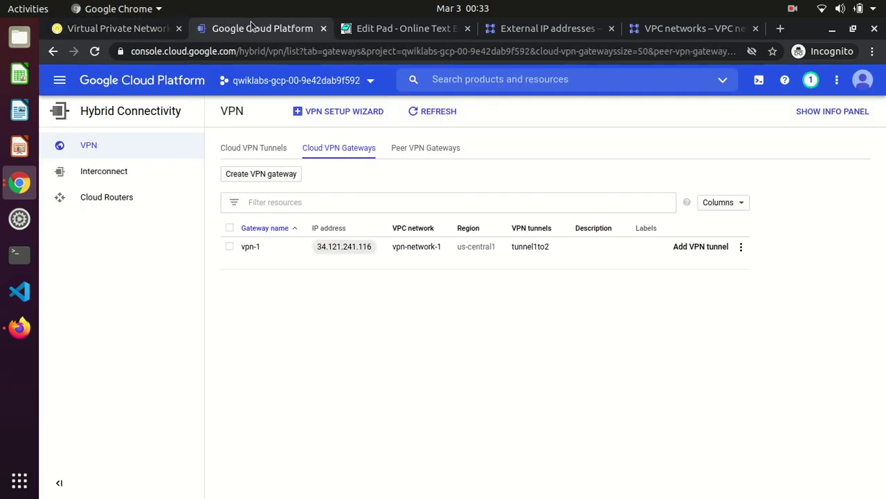
click(104, 148)
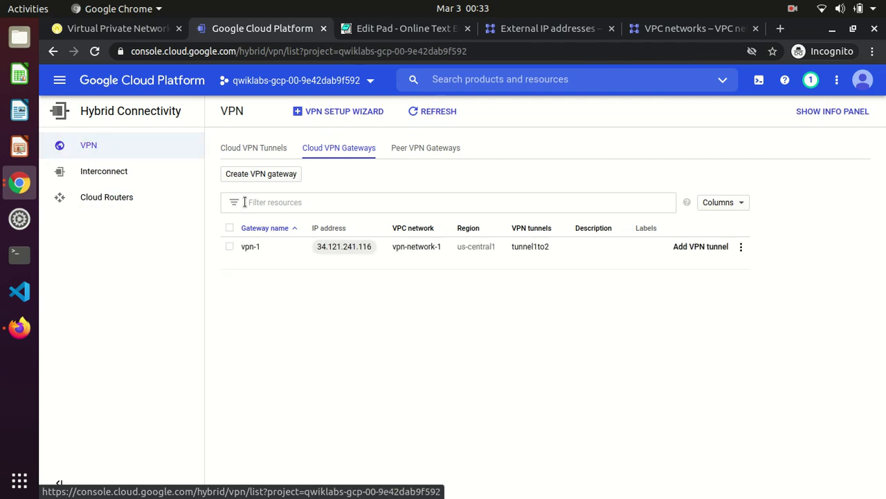
click(306, 113)
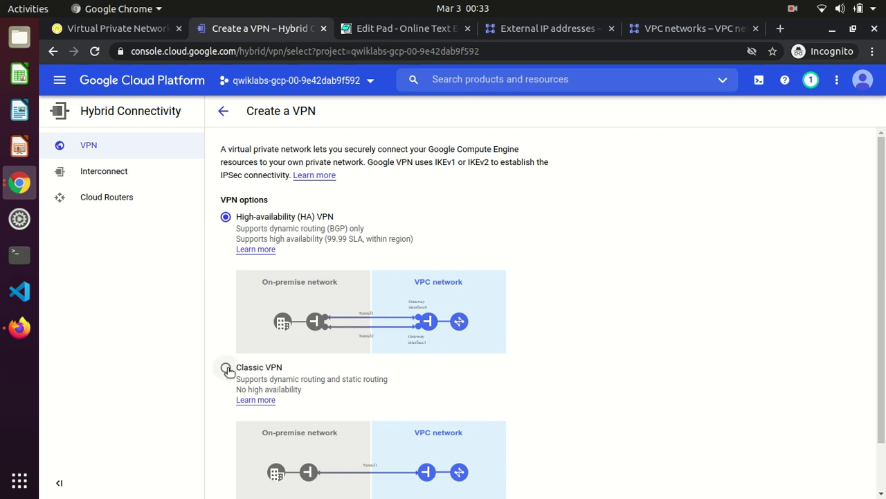
click(226, 367)
scroll(709, 439, down, 2)
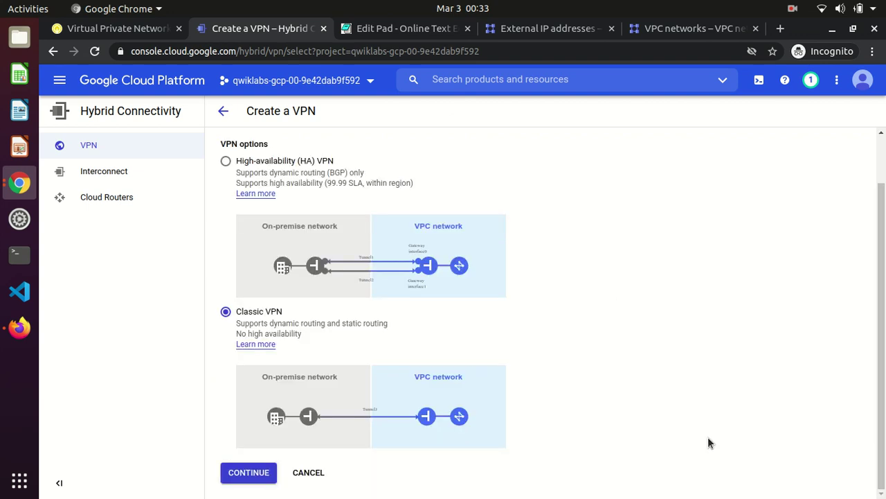
click(243, 473)
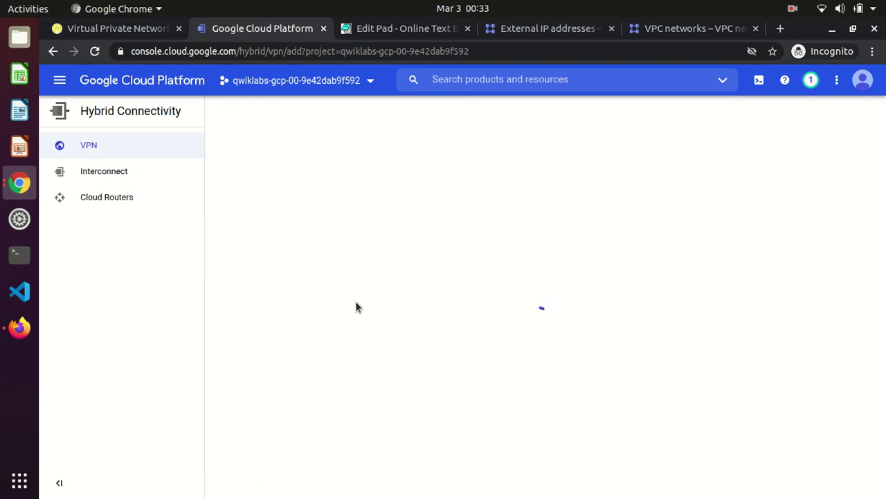
Replace the Edit Pad notes with "now we are doing the same for vpn-network-2 i.e. creating the vpn gateway for vpn-network-2 and tunnel from vpn-network-2 TO vpn-network-1"
click(401, 29)
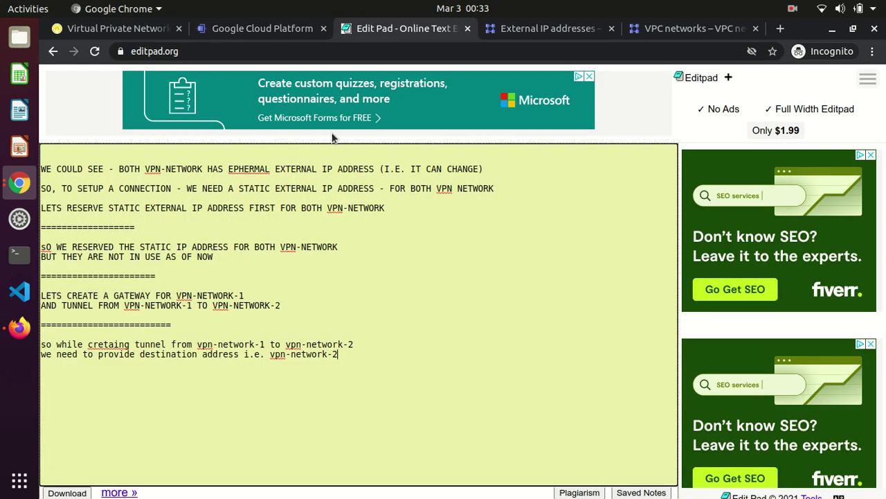
key(ctrl+a)
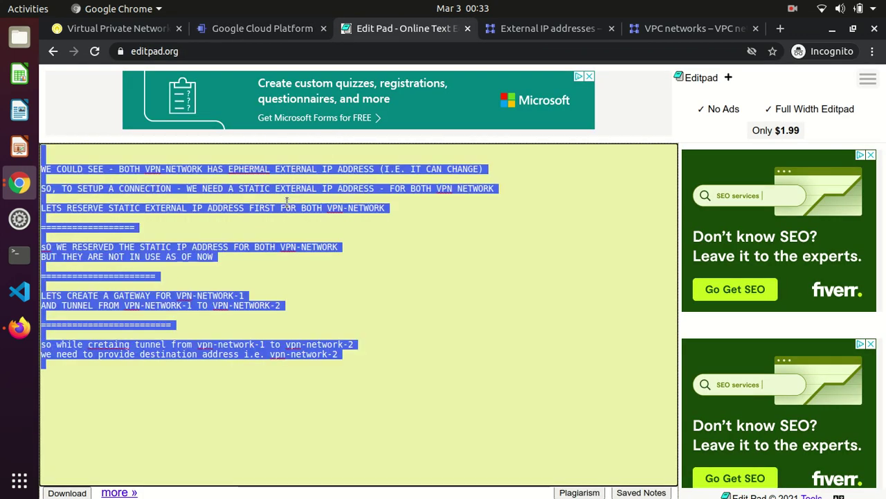
key(BackSpace)
text(now we are doing te)
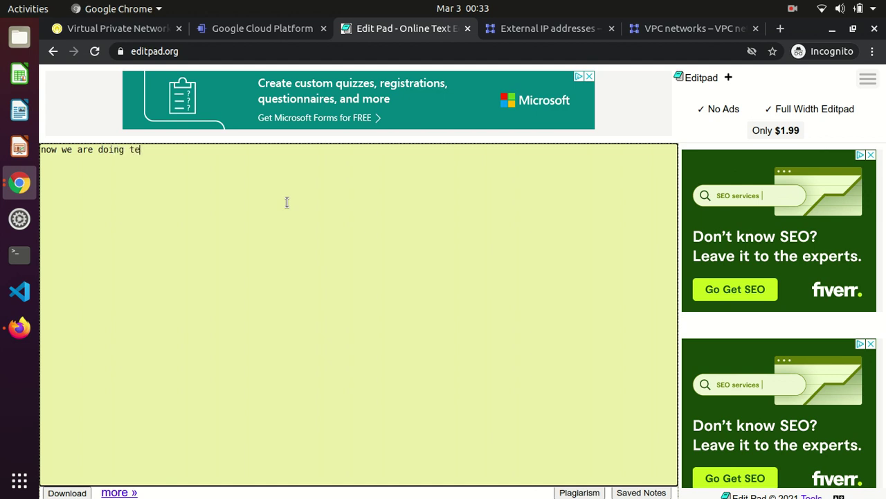
key(BackSpace)
text(he same for vpn-network-2)
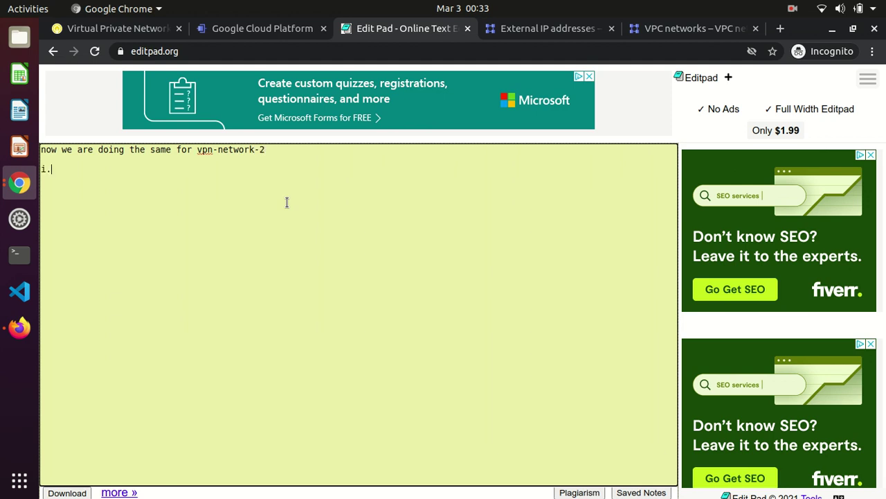
text( i.e. creat)
text(ing the vp)
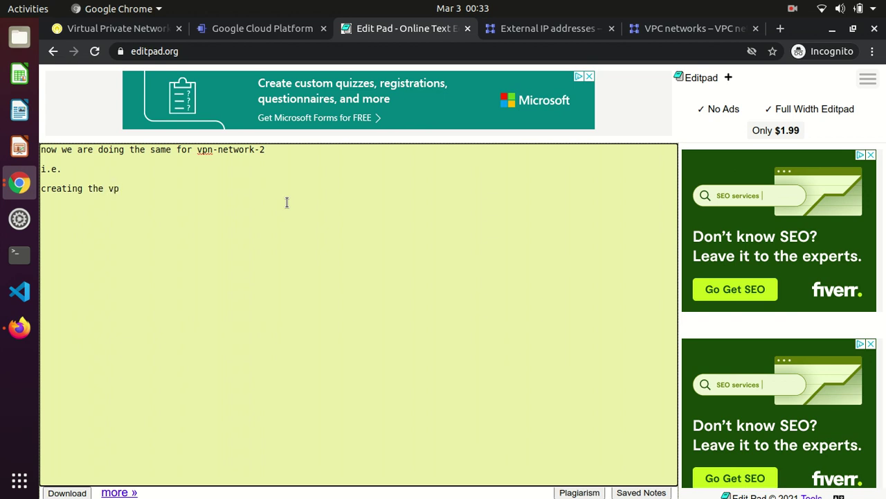
text(n gateway for vpn-network)
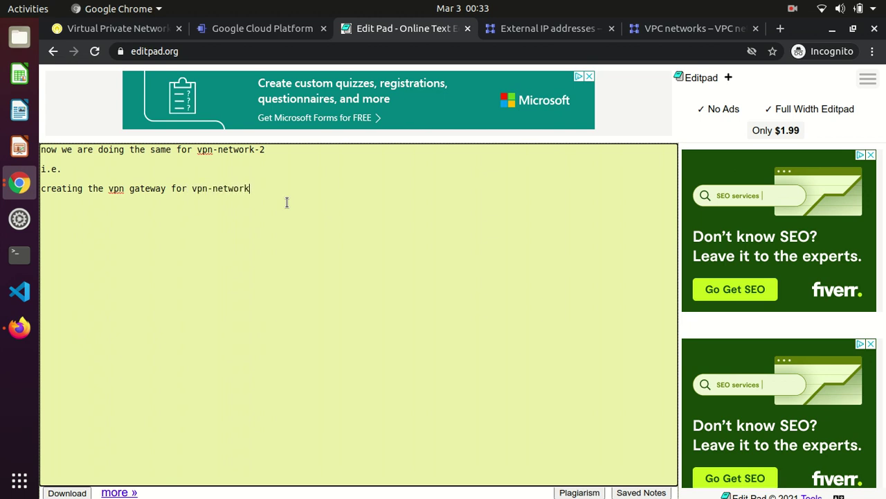
text(-2 and tunnel from)
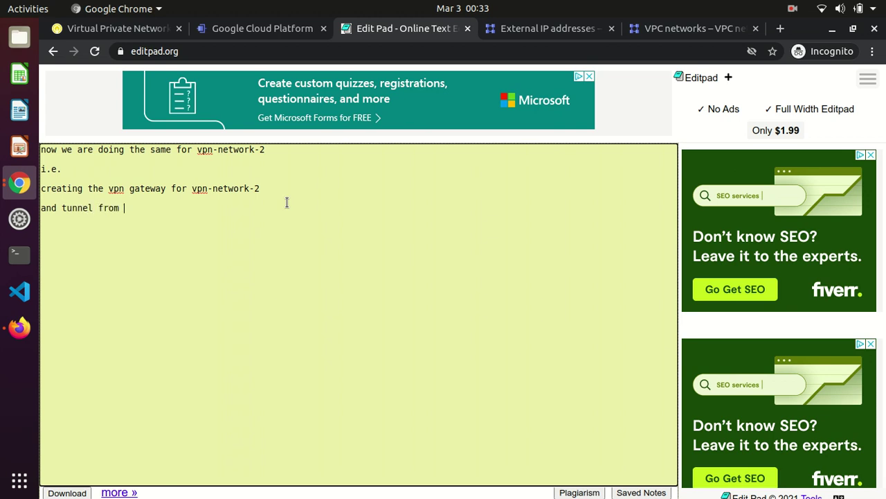
text( vpn-network-2 TO vpn-network-1)
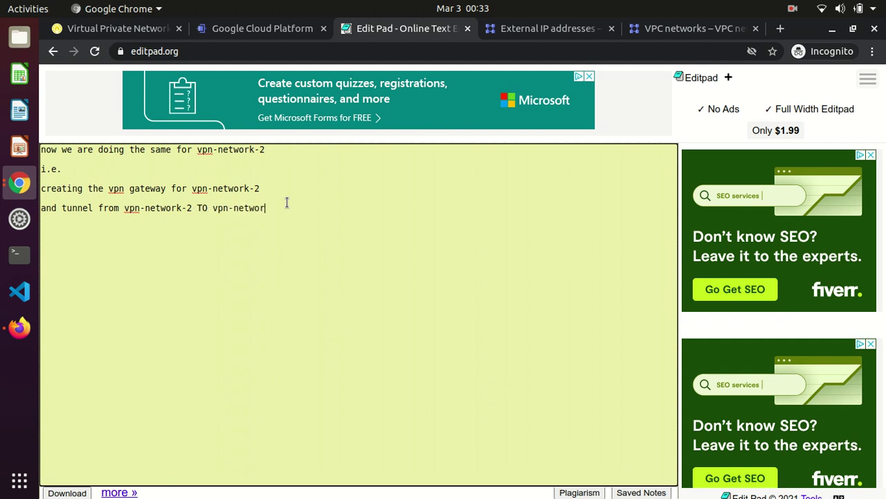
Name the new VPN gateway vpn-2 and set its network to vpn-network-2 in the cloud console
click(239, 31)
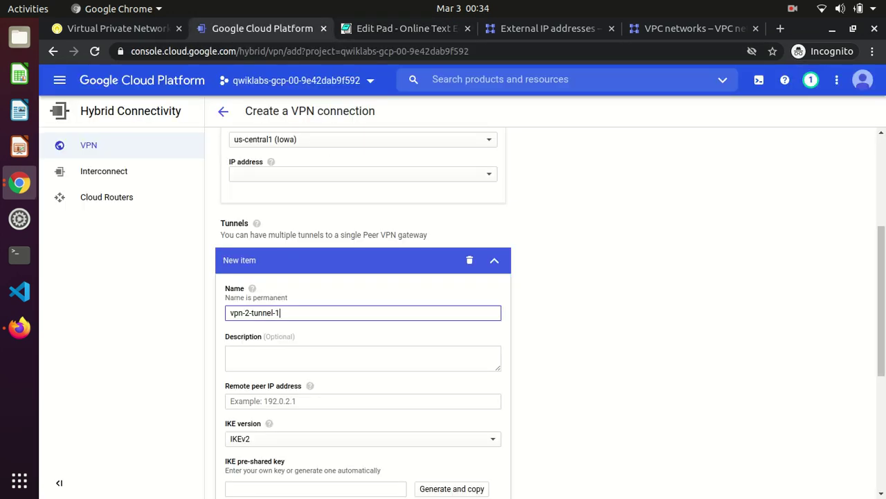
scroll(483, 190, up, 5)
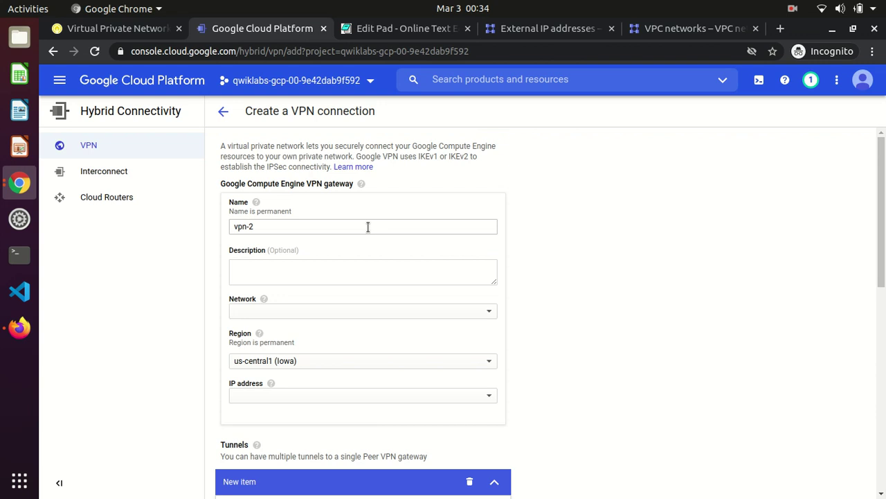
click(282, 313)
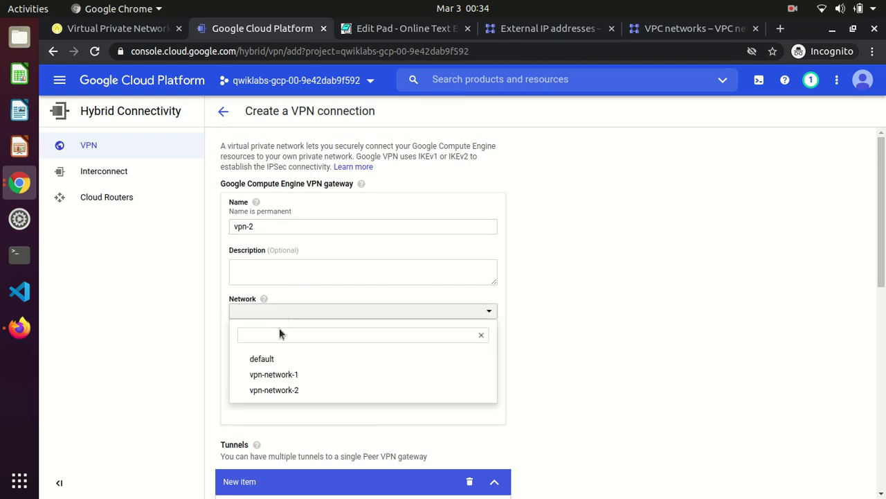
click(280, 390)
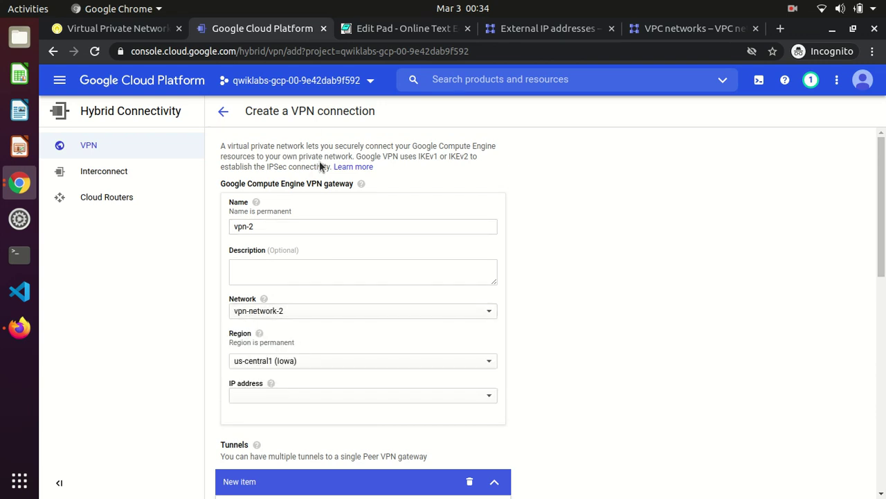
double_click(338, 184)
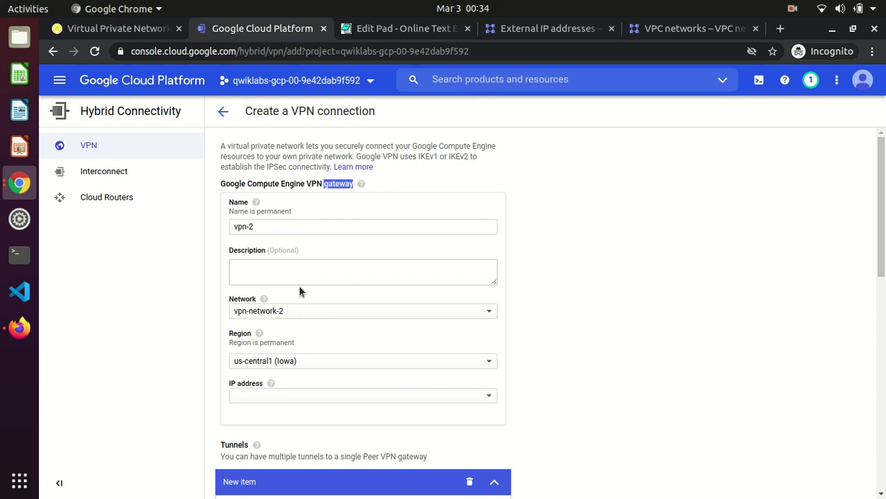
Look up the gateway region in the lab instructions and set the vpn-2 gateway's region to europe-west1 (Belgium)
click(100, 29)
drag(352, 431, 408, 432)
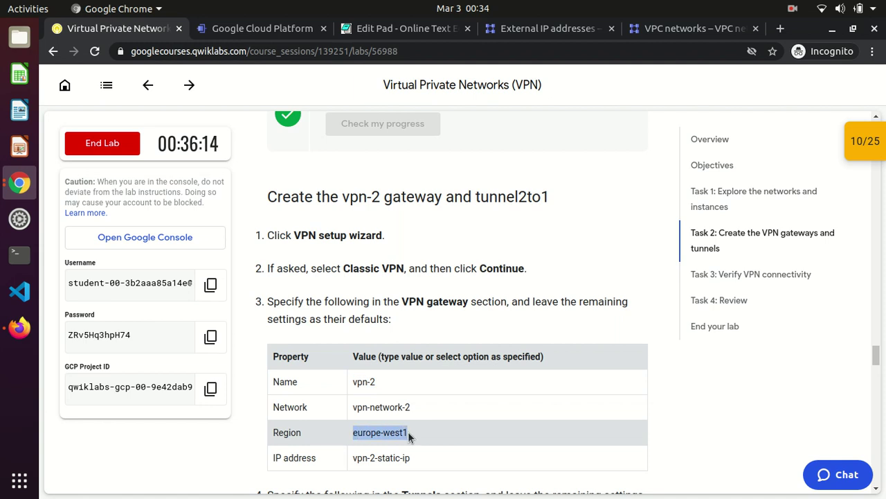
click(240, 31)
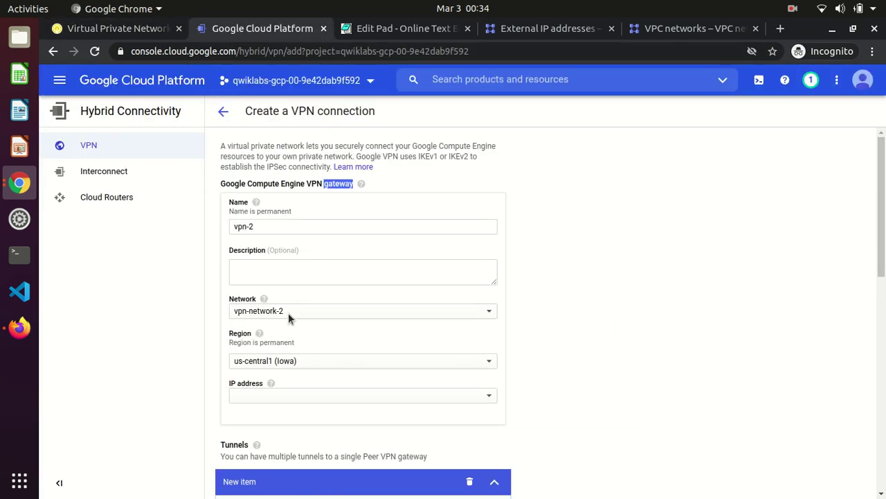
click(276, 359)
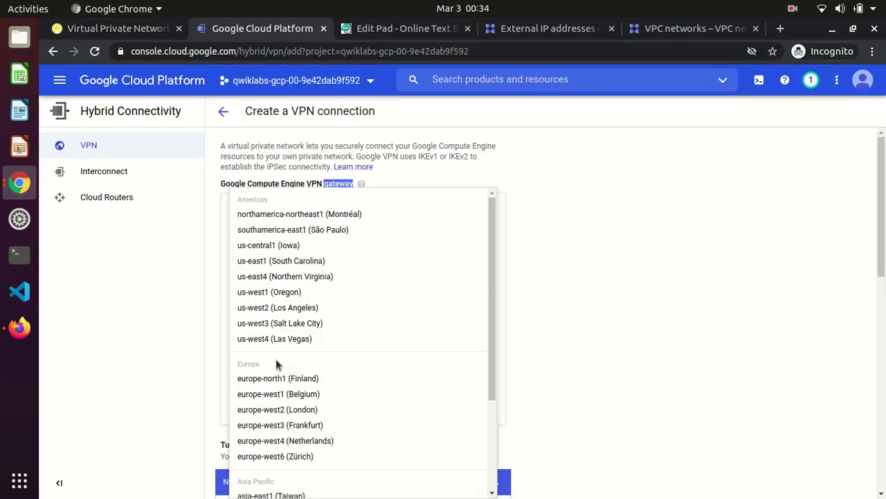
click(289, 394)
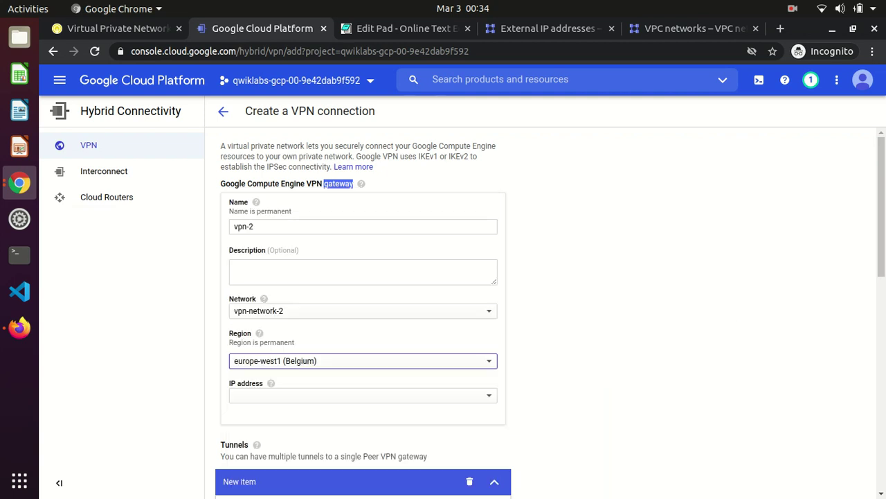
Check the lab's IP address value and assign vpn-2-static-ip as the vpn-2 gateway's IP address
scroll(474, 178, down, 2)
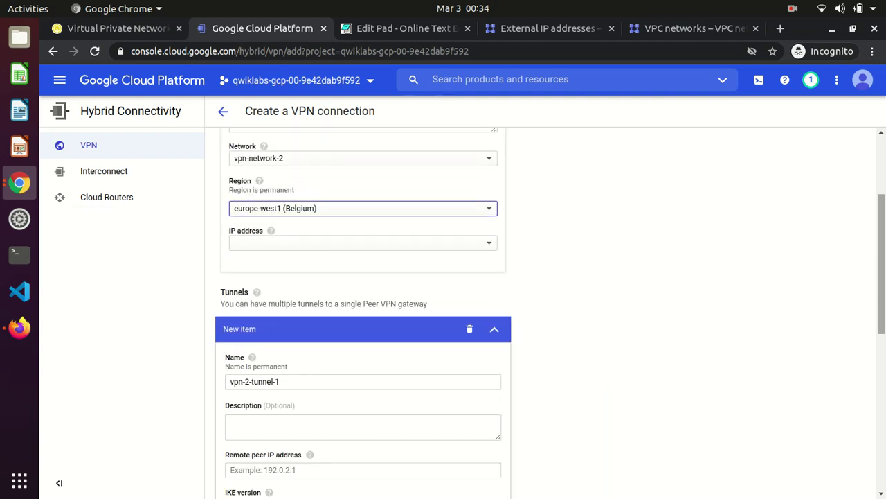
click(147, 35)
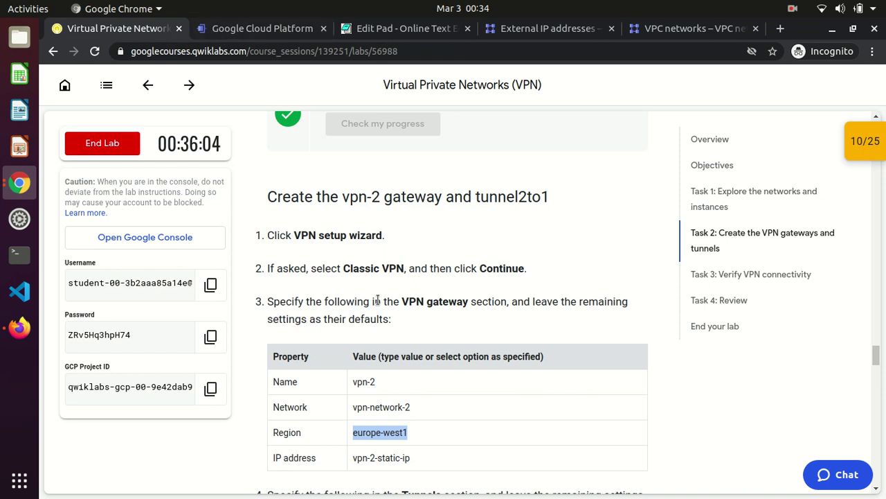
click(251, 28)
click(326, 243)
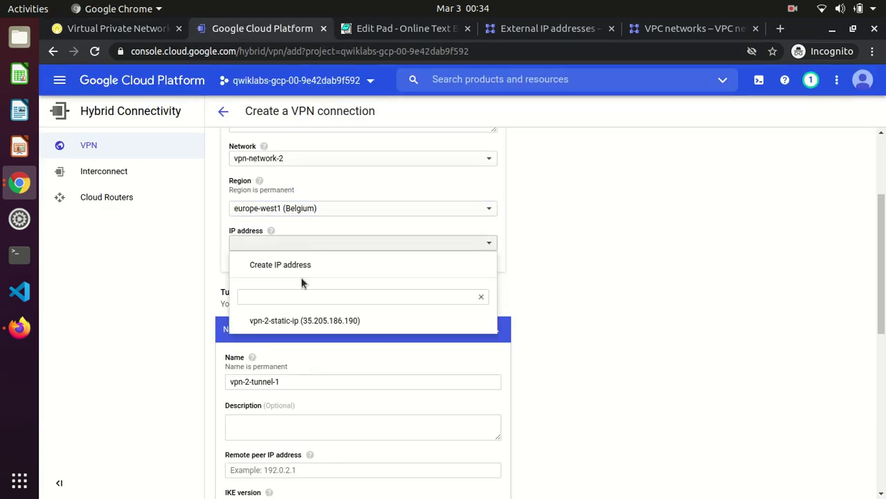
click(275, 321)
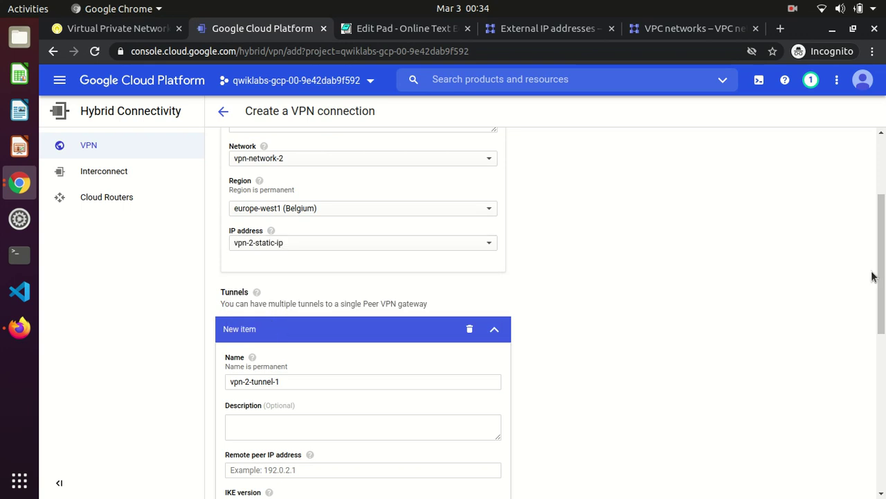
Copy the tunnel name from the lab's Tunnels table and rename the vpn-2 gateway's tunnel as tunnel2to1
scroll(873, 276, down, 2)
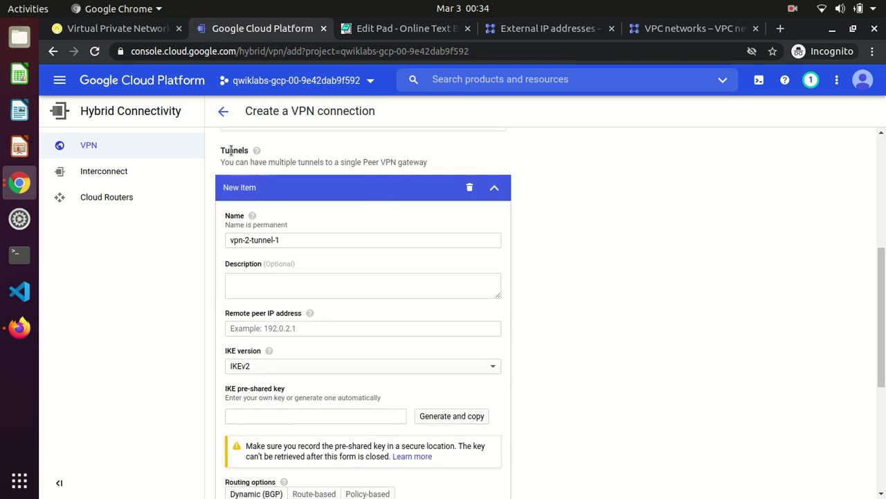
click(139, 29)
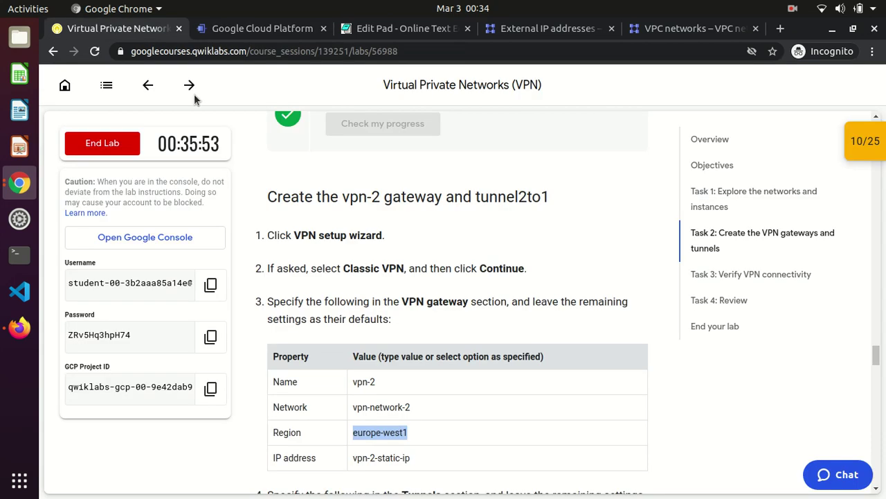
click(638, 332)
scroll(638, 332, down, 3)
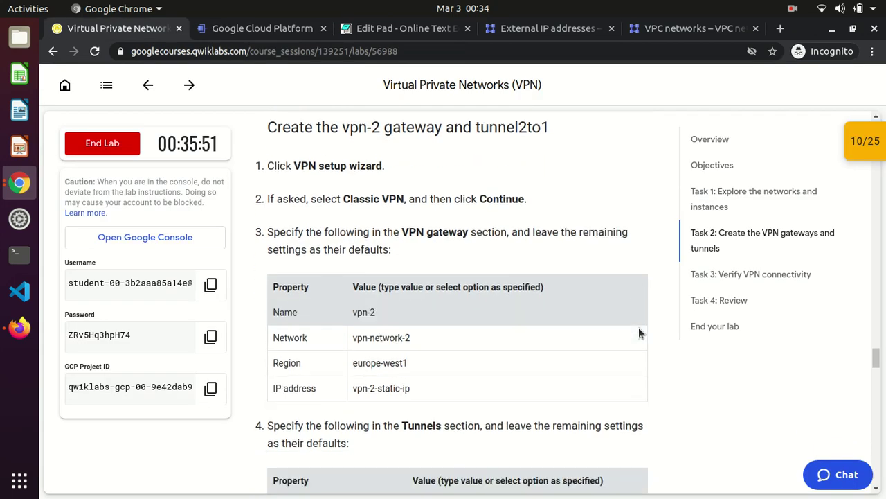
drag(411, 341, 459, 346)
key(ctrl+c)
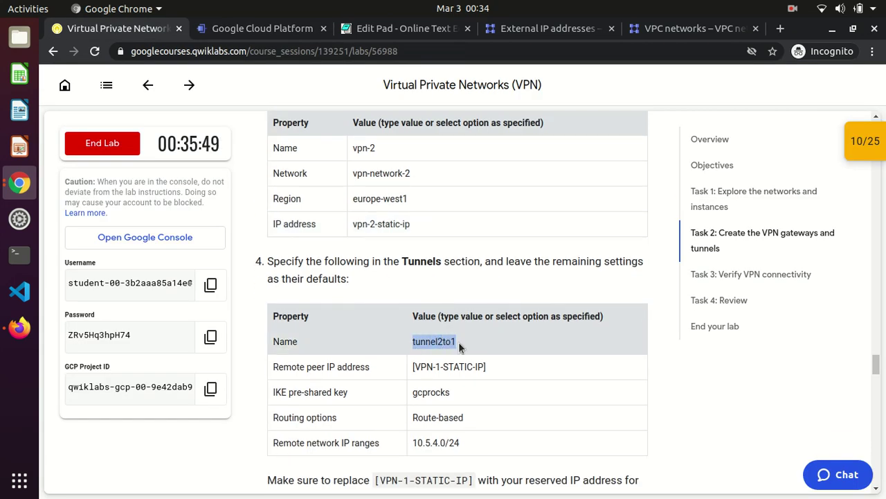
click(246, 31)
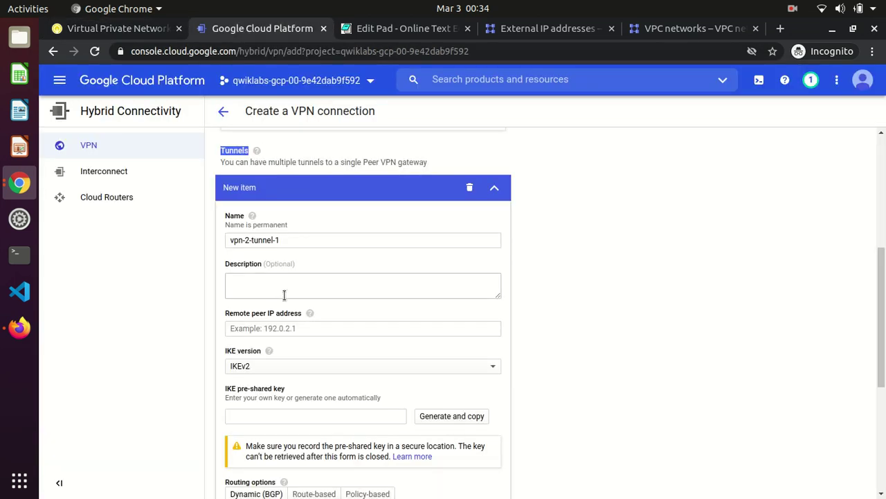
triple_click(299, 240)
key(ctrl+v)
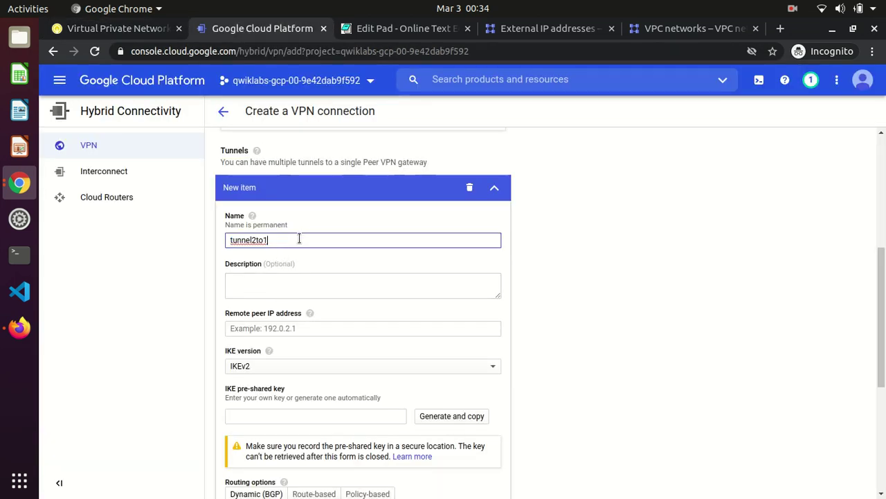
Copy the vpn-1-static-ip external address and set tunnel2to1's remote peer IP address to 34.121.241.116
double_click(228, 314)
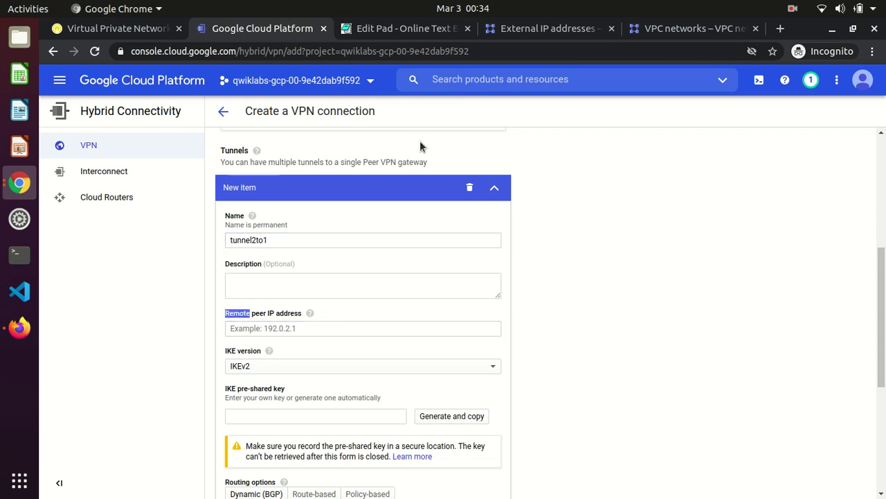
click(509, 33)
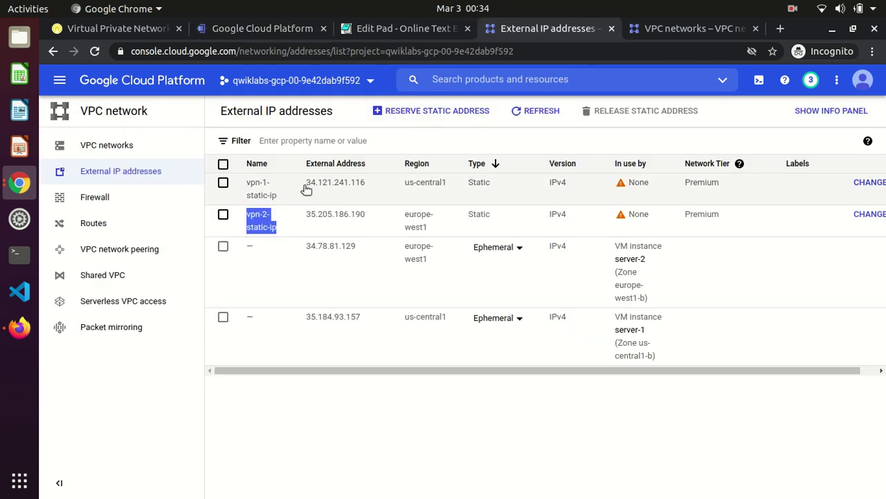
drag(306, 188, 367, 185)
key(ctrl+c)
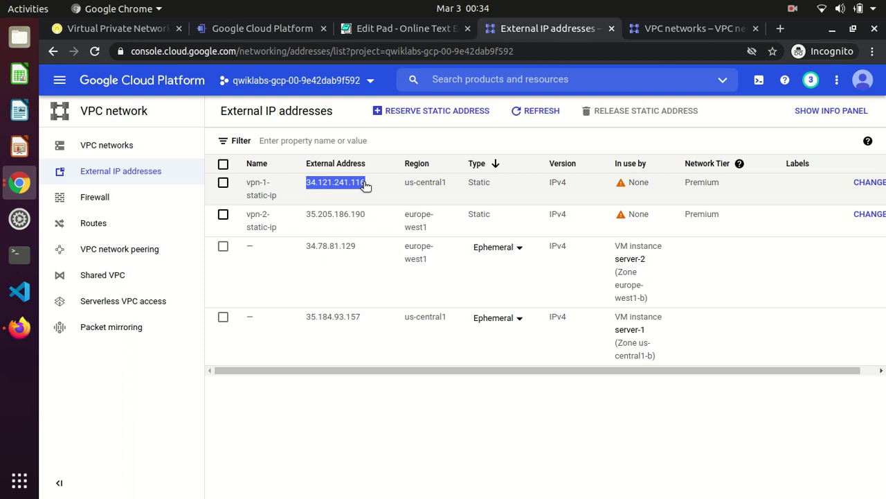
click(221, 29)
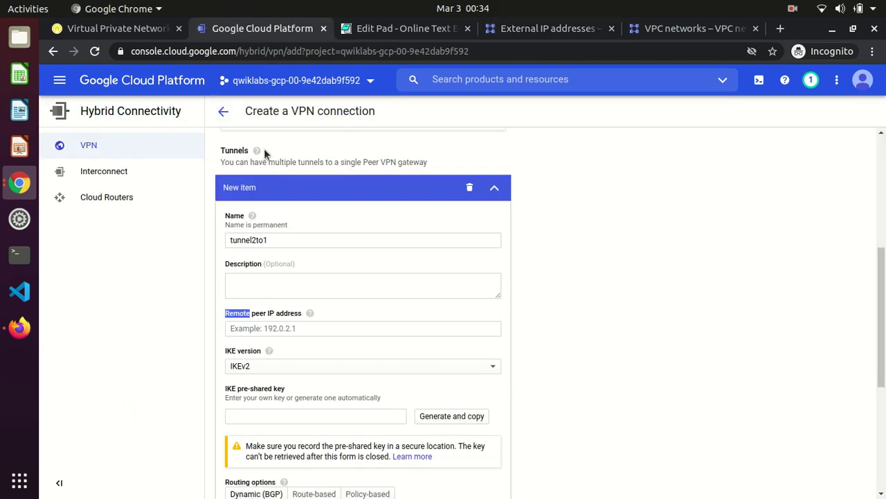
click(275, 330)
key(ctrl+v)
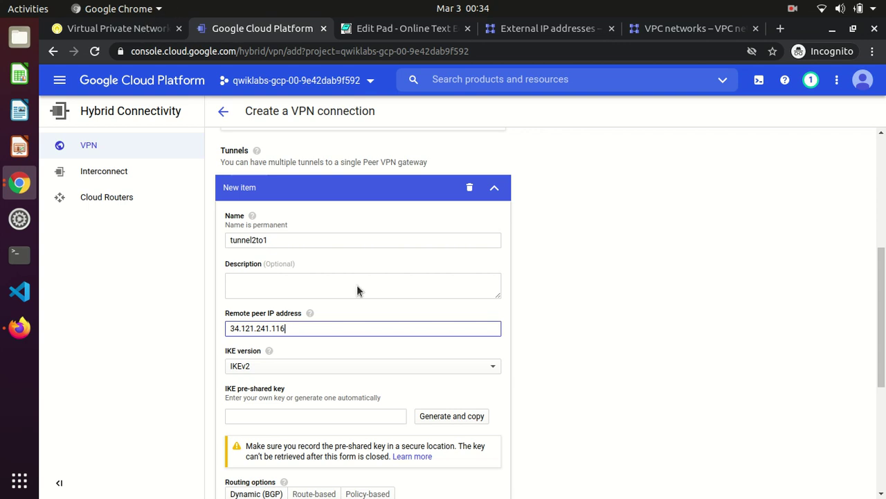
Copy the IKE pre-shared key from the lab's Tunnels table and enter it as the tunnel's IKE pre-shared key
click(132, 29)
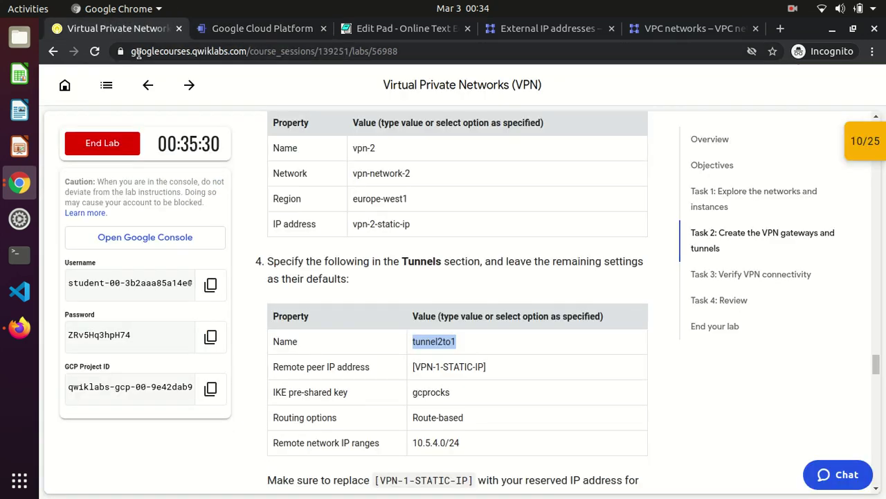
double_click(418, 390)
key(ctrl+c)
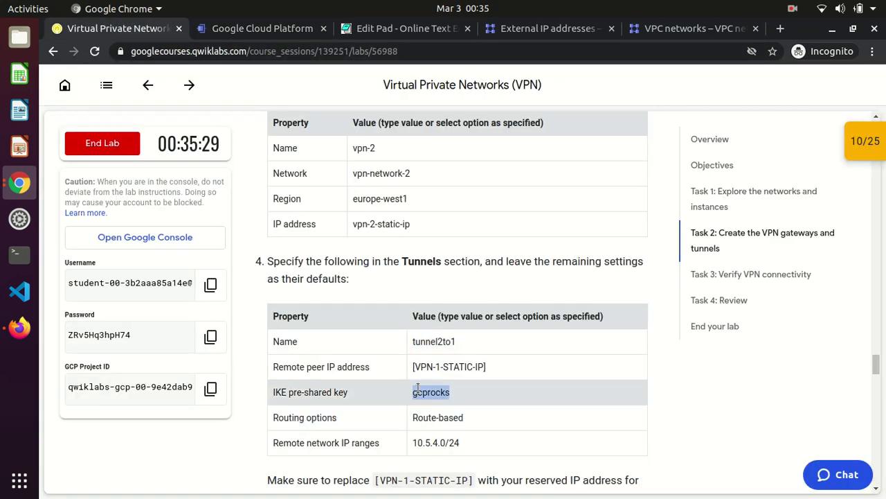
click(261, 33)
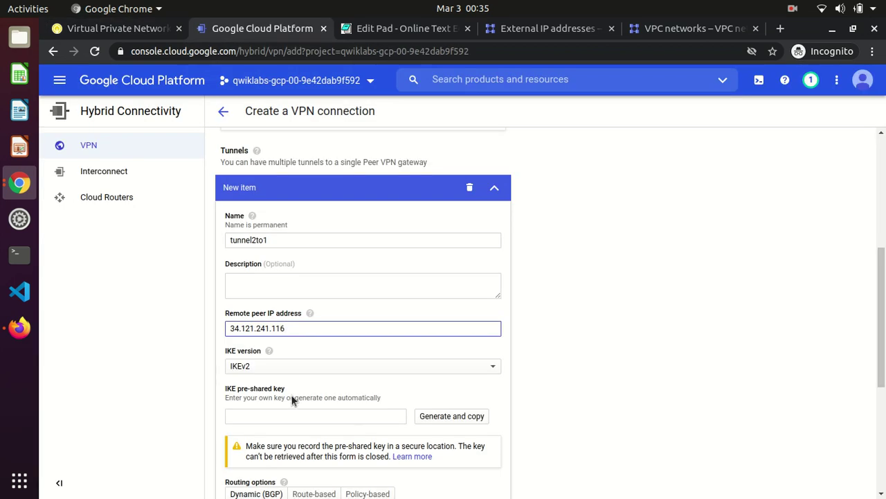
click(268, 414)
key(ctrl+v)
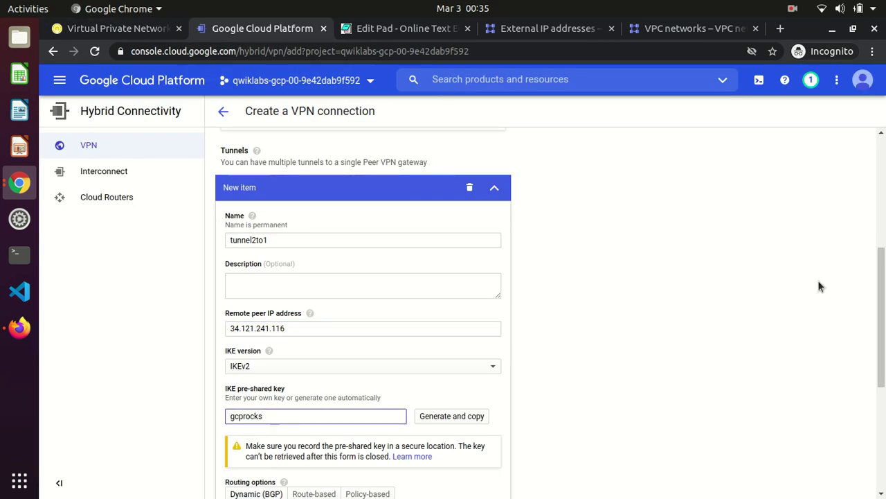
Set the tunnel's routing to Route-based and its remote network IP range to vpn-network-1's subnet-a range, 10.5.4.0/24
scroll(433, 343, down, 5)
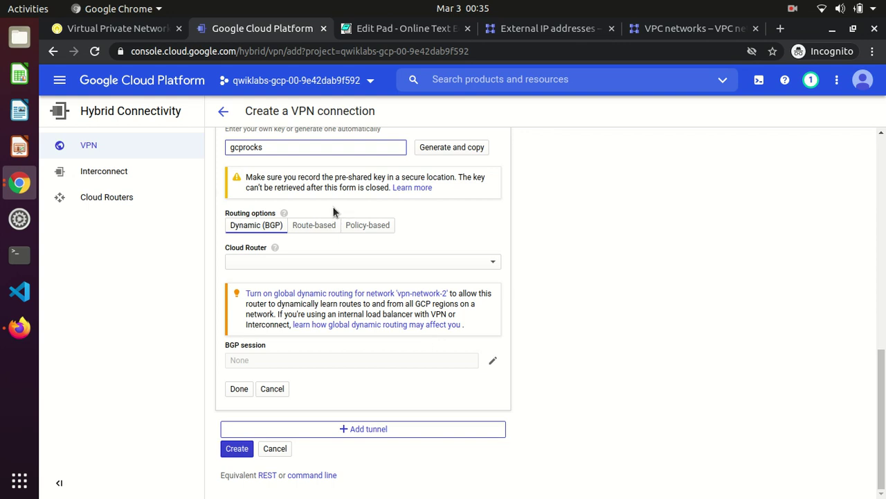
click(309, 230)
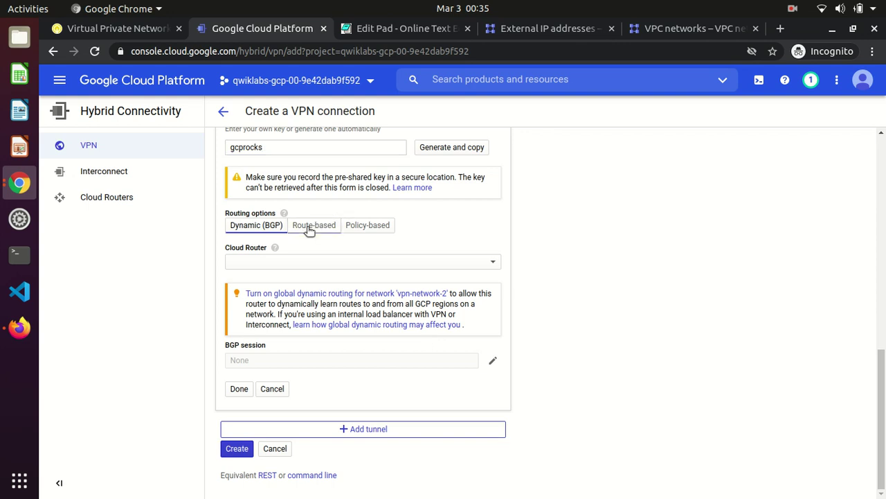
click(676, 28)
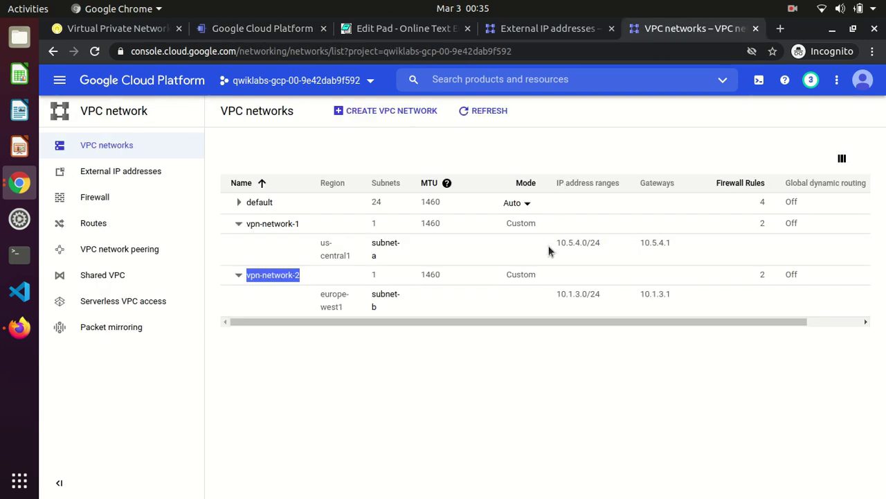
drag(555, 243, 604, 244)
key(ctrl+c)
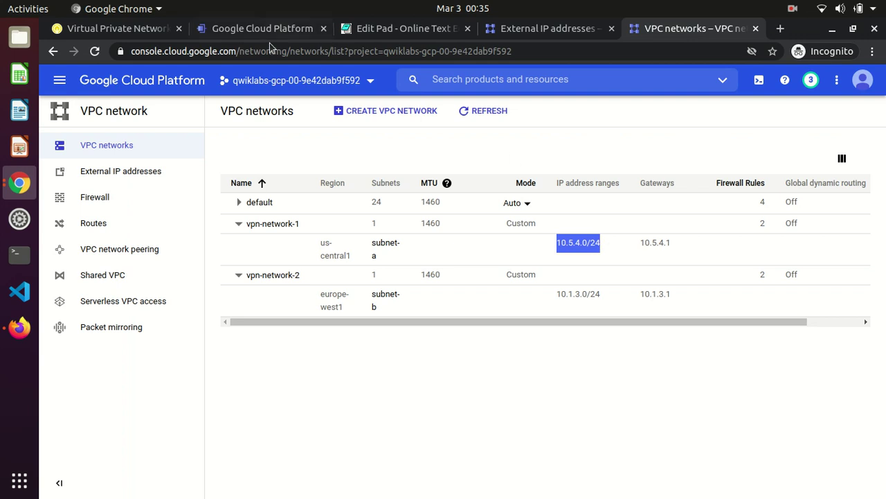
click(248, 32)
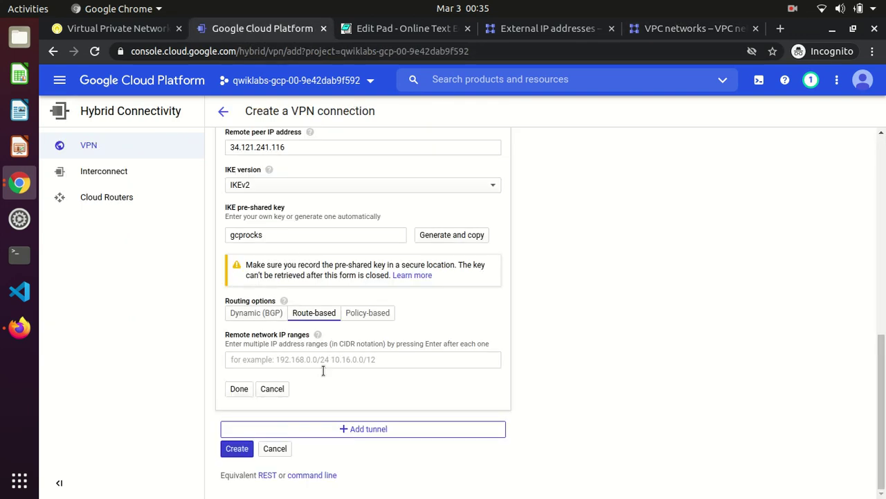
click(287, 357)
key(ctrl+v)
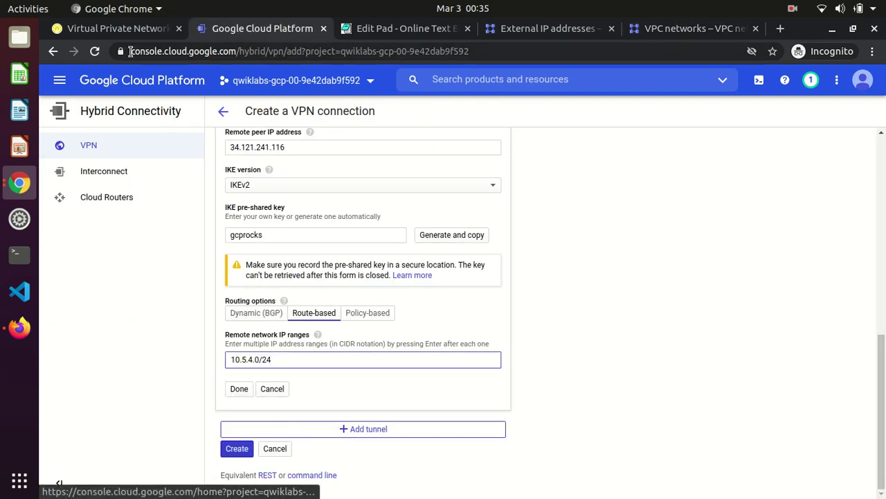
Check the remaining lab instructions for the second gateway and create the vpn-2 VPN connection
click(121, 31)
click(473, 385)
scroll(472, 386, down, 4)
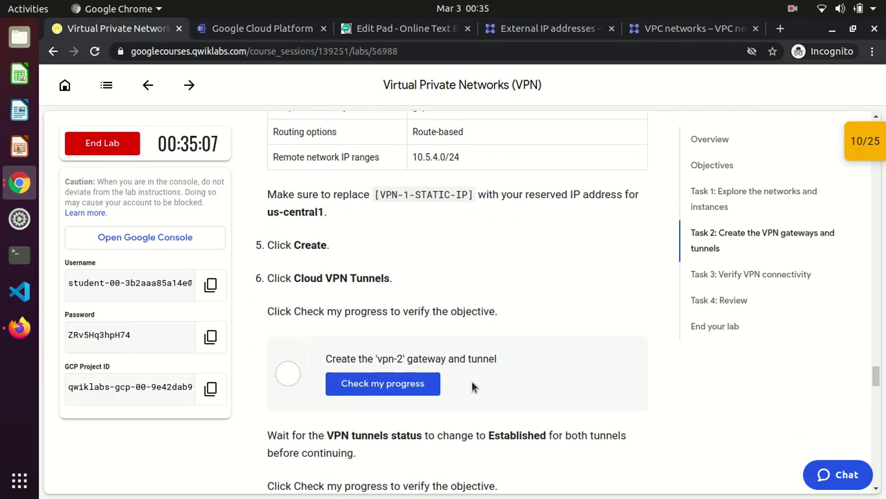
click(257, 32)
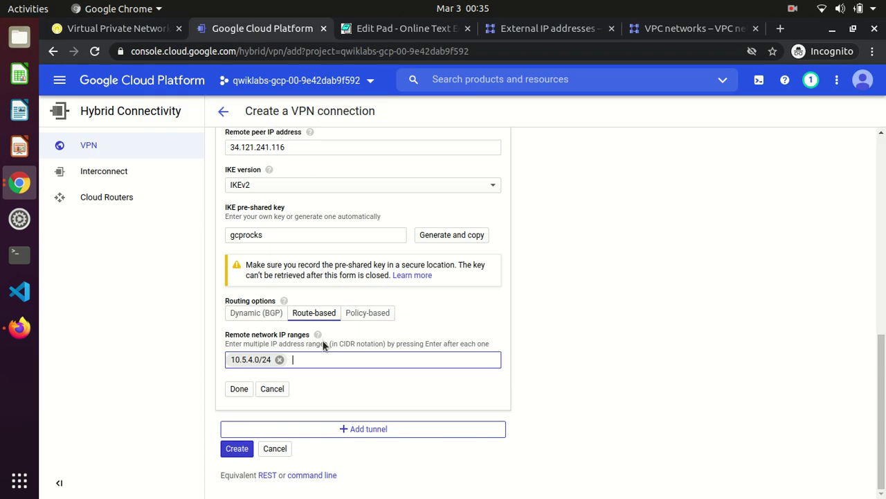
click(236, 448)
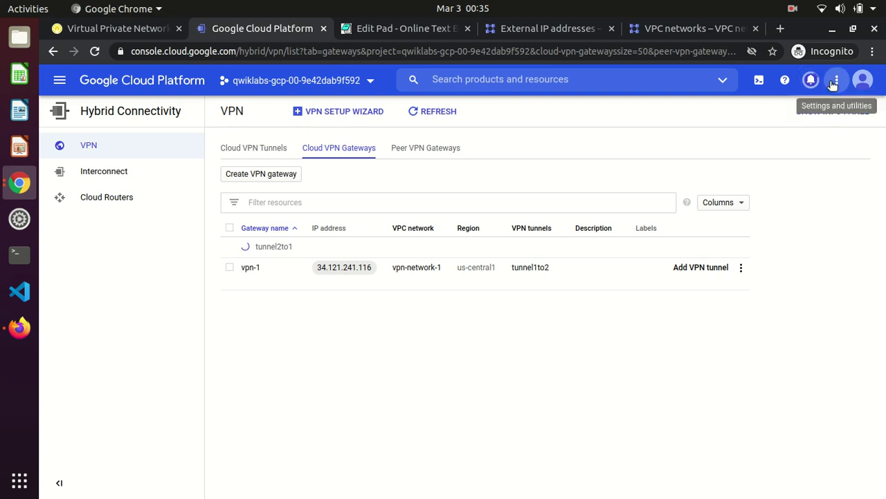
Check the creation status of vpn-2 and run the lab's progress check for the 'vpn-2' gateway and tunnel
click(811, 80)
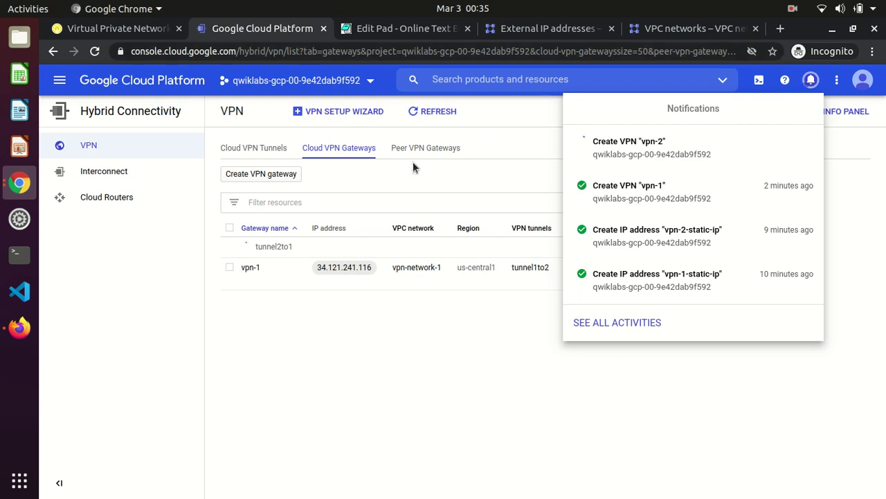
click(433, 111)
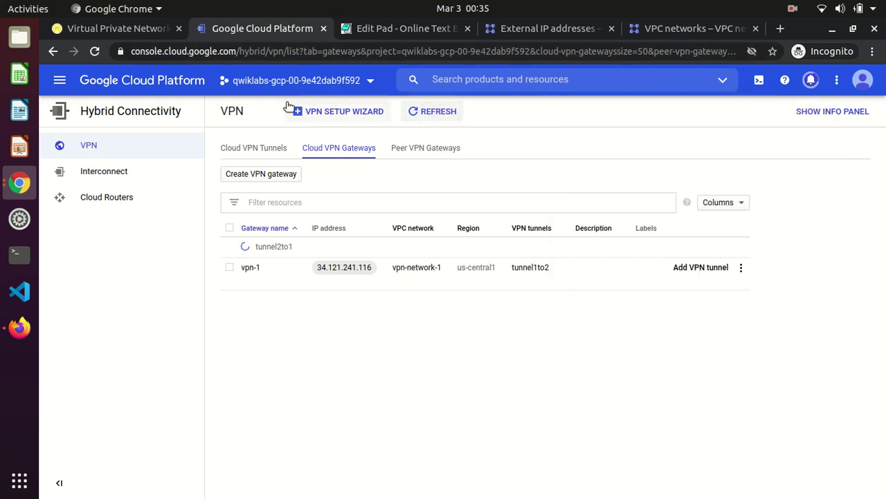
click(111, 28)
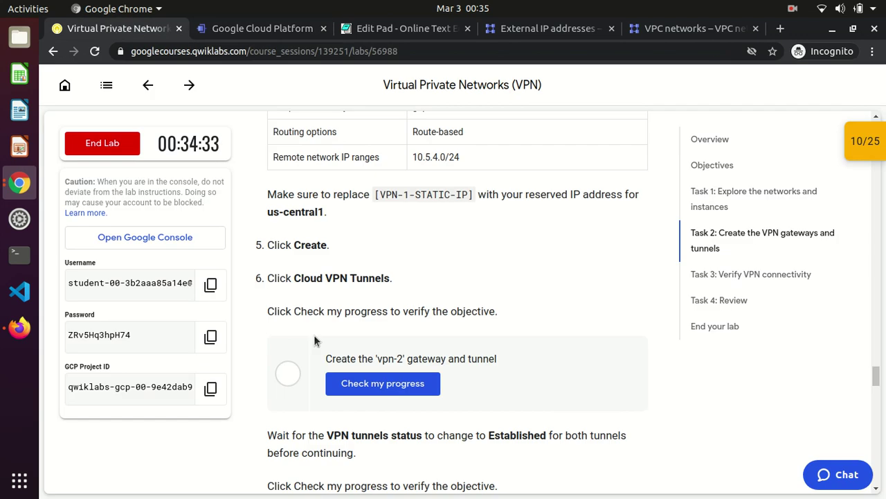
click(379, 394)
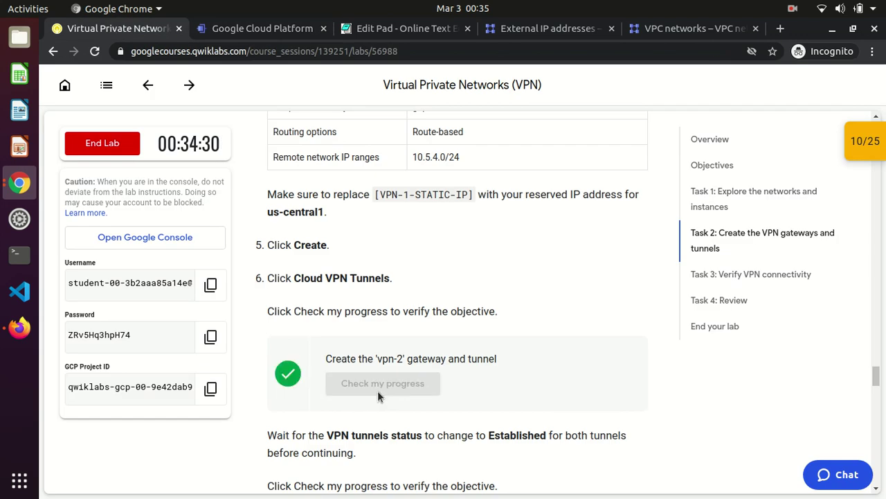
Refresh and examine the Cloud VPN tunnels and gateways lists, and check the notification for the vpn-2 creation
click(254, 27)
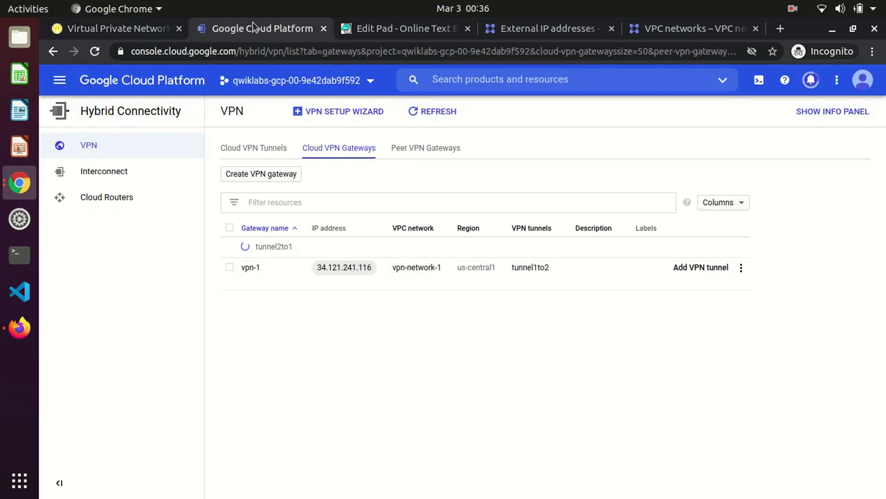
click(256, 148)
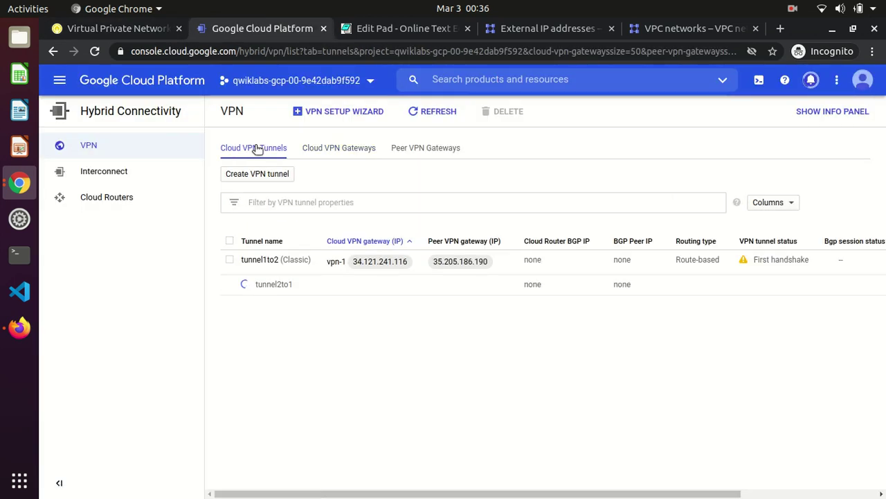
click(424, 112)
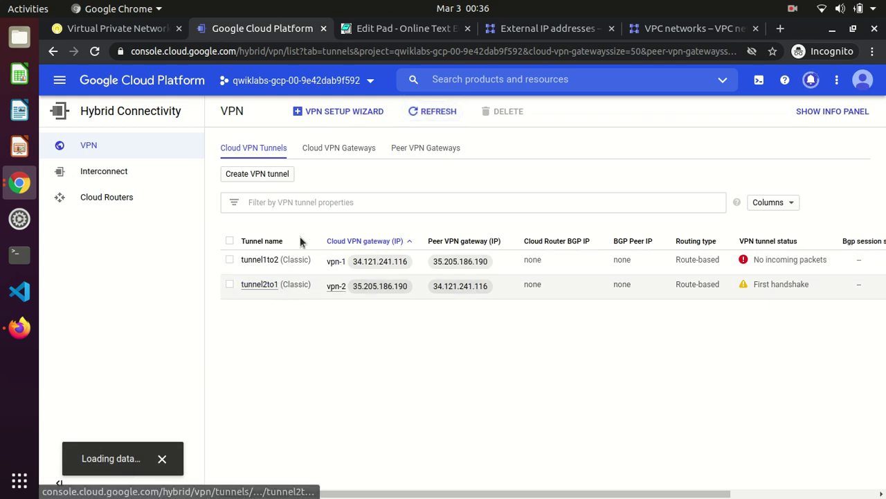
click(331, 147)
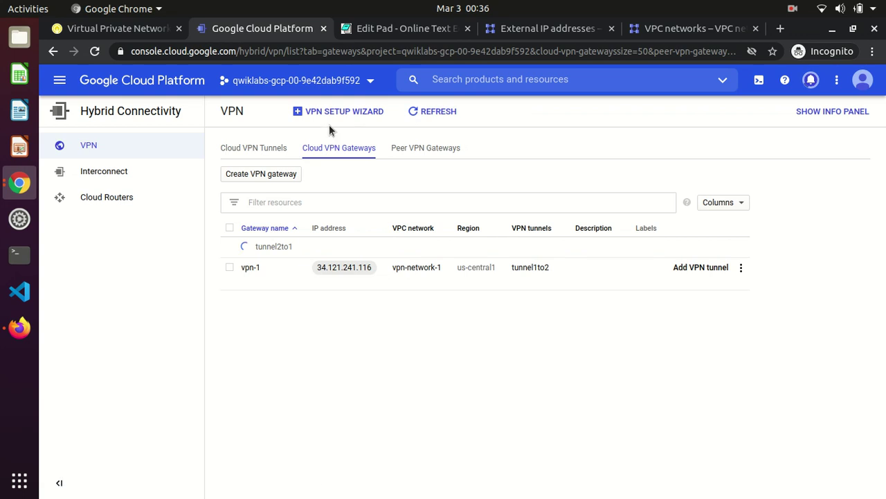
click(431, 111)
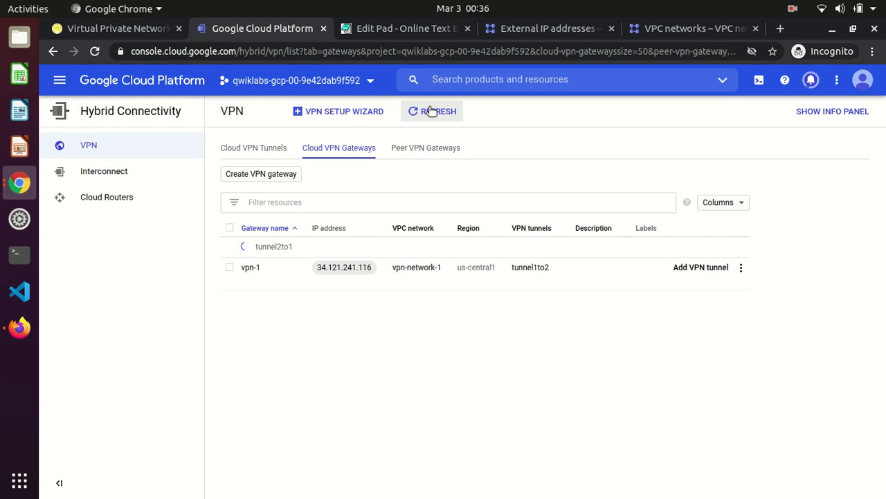
click(811, 81)
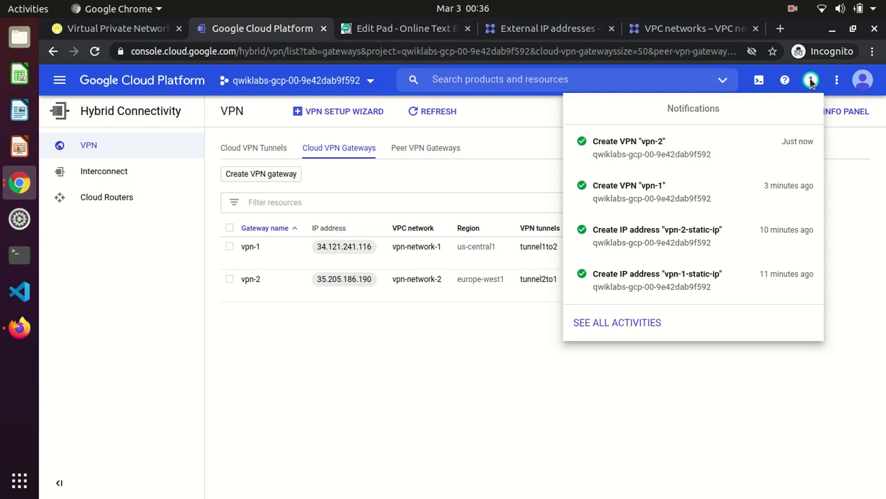
click(811, 81)
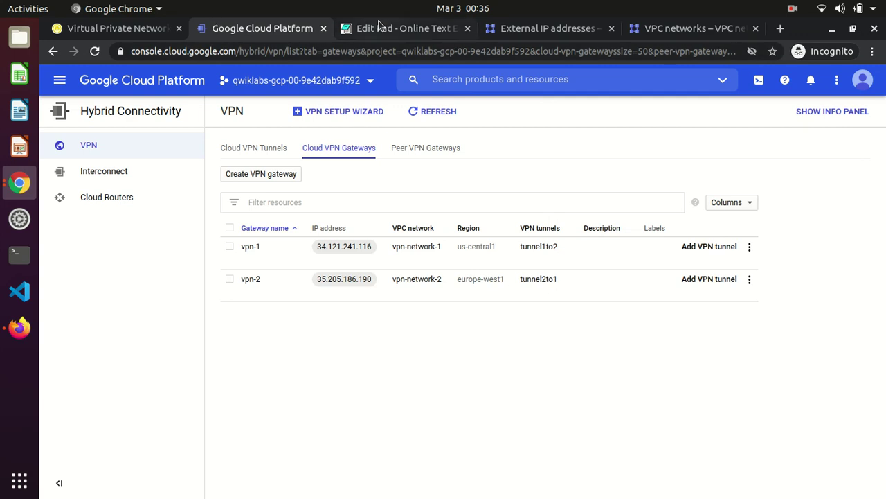
Run the lab's progress check for the Tunnel establishment objective
click(121, 28)
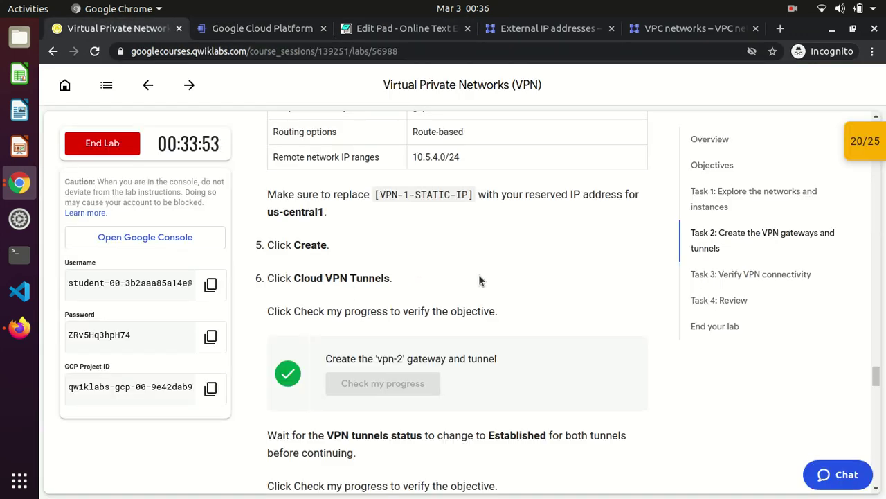
scroll(480, 280, down, 5)
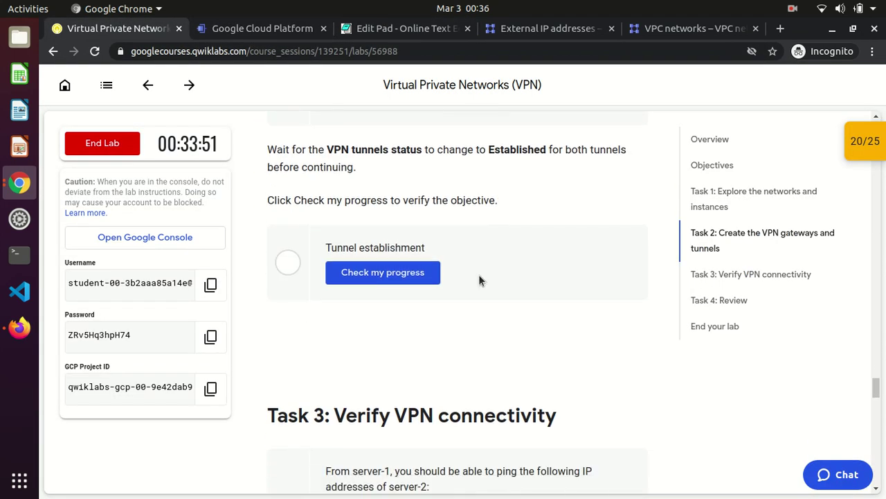
click(421, 272)
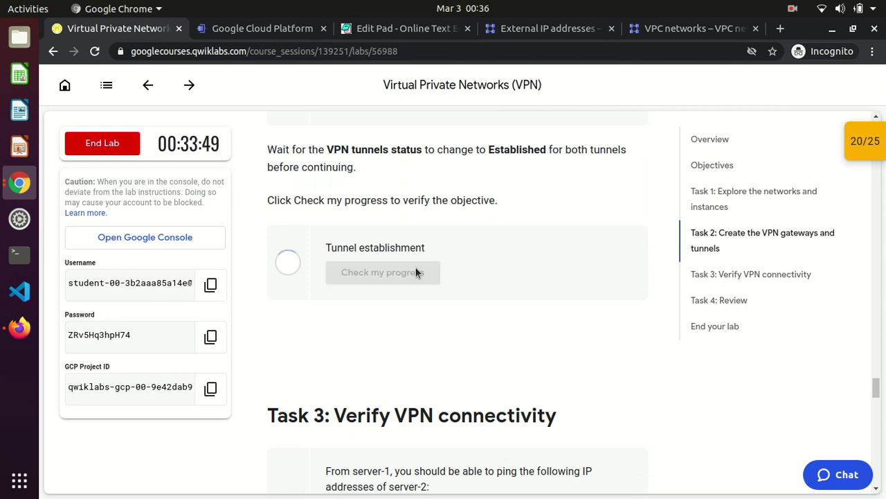
Try submitting only Internal IP address as the answer to the Task 3 question about pinging server-2 from server-1
scroll(509, 233, down, 3)
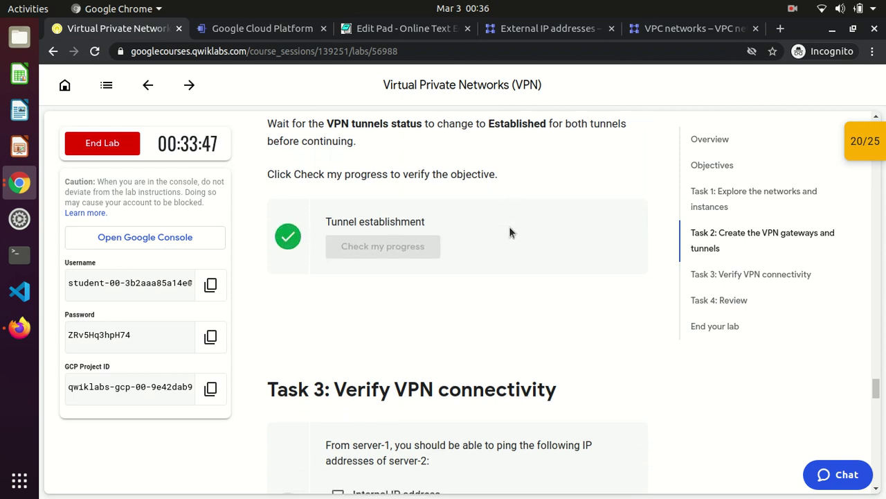
scroll(509, 233, down, 1)
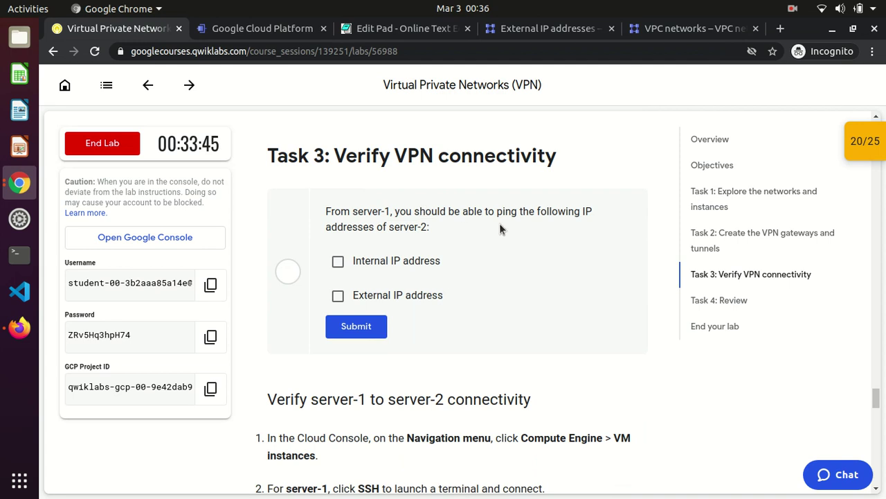
click(339, 262)
click(359, 326)
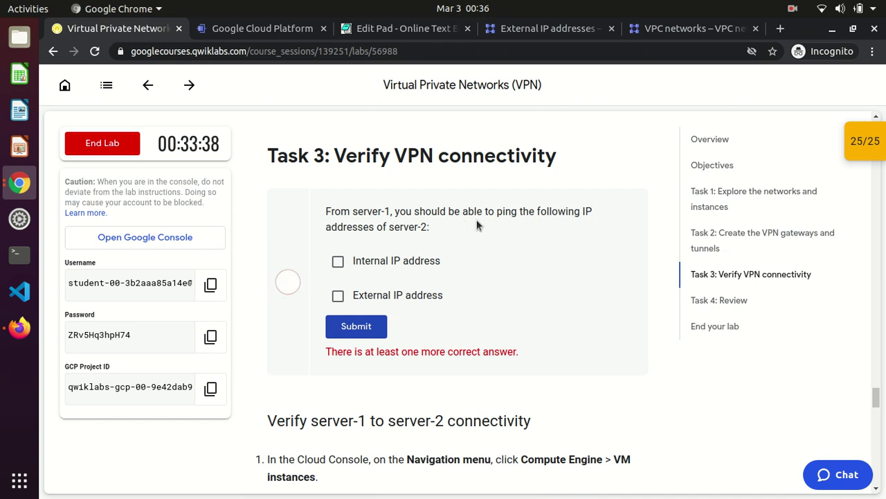
Submit both Internal IP address and External IP address as the Task 3 answer, and read the server-1 to server-2 connectivity instructions
scroll(476, 224, up, 1)
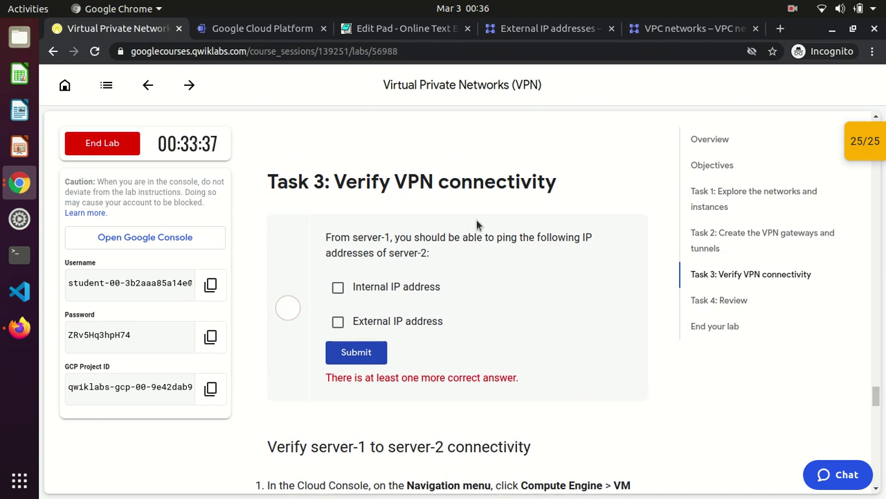
click(340, 289)
click(338, 321)
click(356, 352)
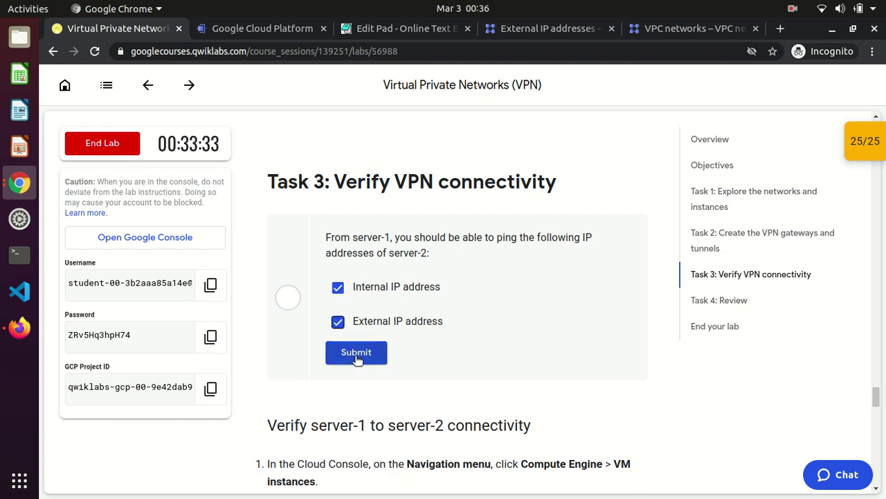
scroll(500, 196, down, 5)
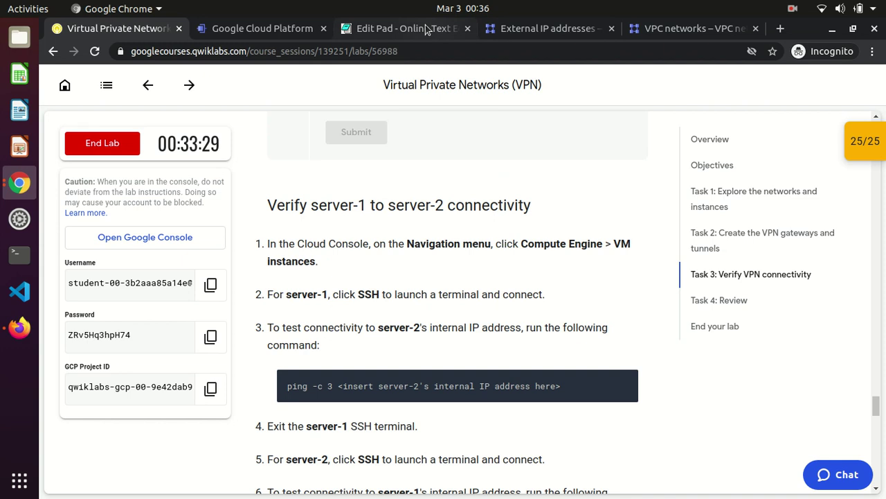
Replace the Edit Pad notes with "NO WE HAVE SETUP THE TUNNEL AND GATEWAY BETWENE BOTH NETWORK"
click(402, 28)
key(ctrl+a)
key(BackSpace)
text(NO WE HAVE SETUP)
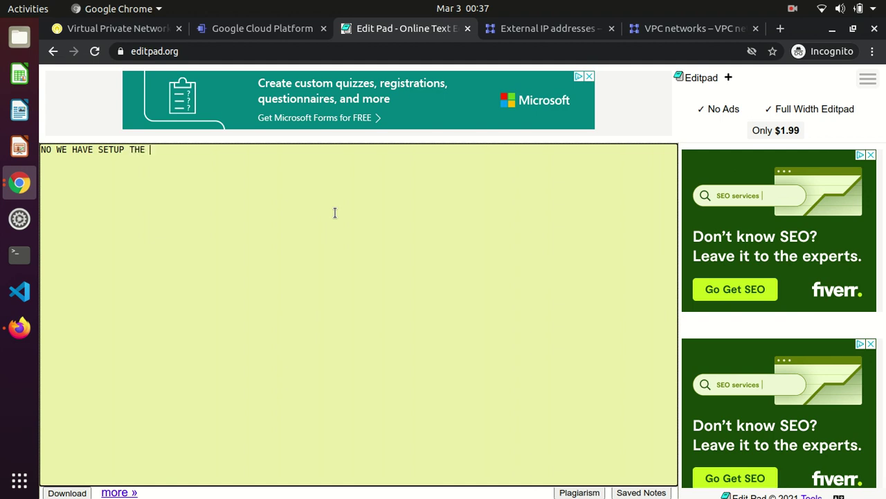
text( THE TUNNEL AND GWATE)
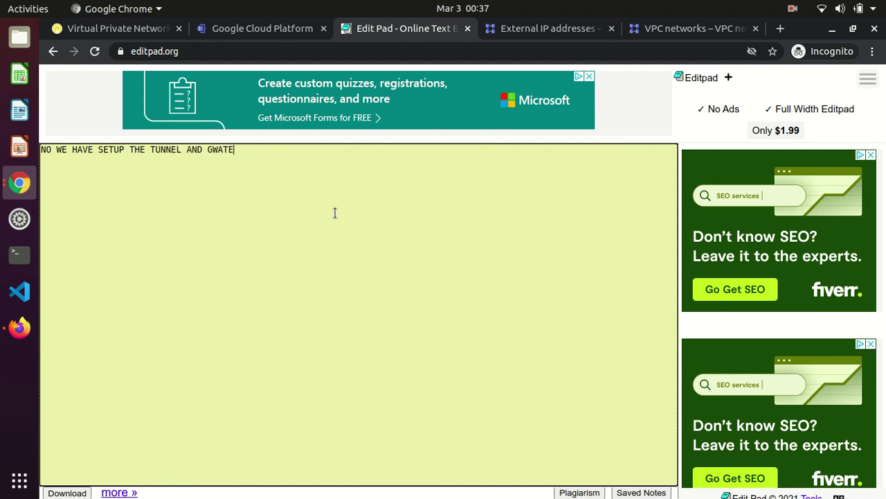
key(BackSpace)
key(BackSpace)
key(BackSpace)
key(BackSpace)
text(ATEWAY F)
key(BackSpace)
text(BETWENE BOTH)
text( NETWORK  )
Add "NOW LETS TRY TO PING THEIR INTERNAL AND EXTERNAL IP ADDRESS", followed by "FROM SERVER-1 TO SERVER2" and "AND SERVER-2 TO SERVER-1"
text(NOW LETS TRY)
text( TO PING THE)
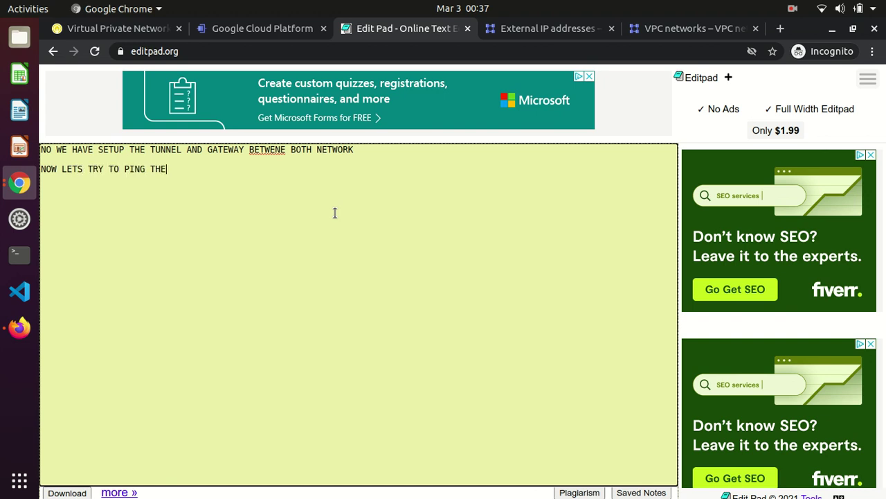
text(IR INTERNAL AND EXTERNAL I)
text(P ADDRESS  )
text(FROM SERVER)
text(-1 TO SERVER2 )
text(AN)
text(D SERVER)
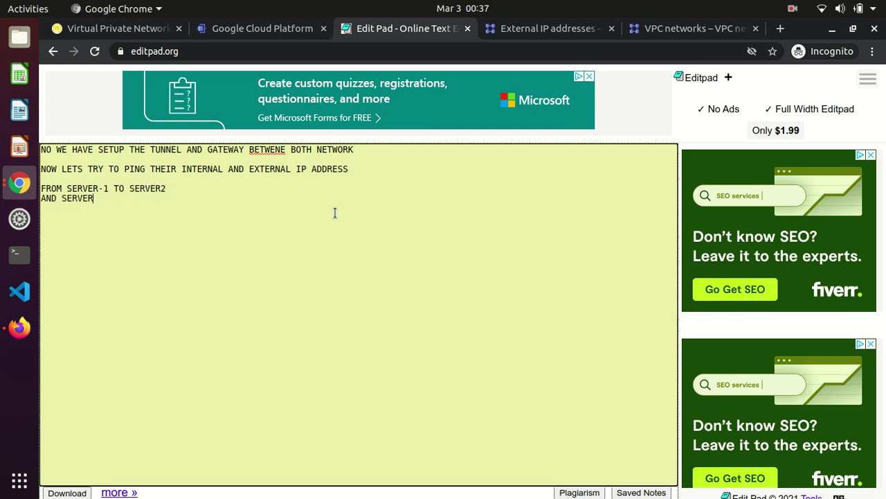
text(-2 TO SER)
text(VVE)
Open the Compute Engine VM instances list in Google Cloud Platform and close the External IP addresses and VPC networks pages
click(236, 28)
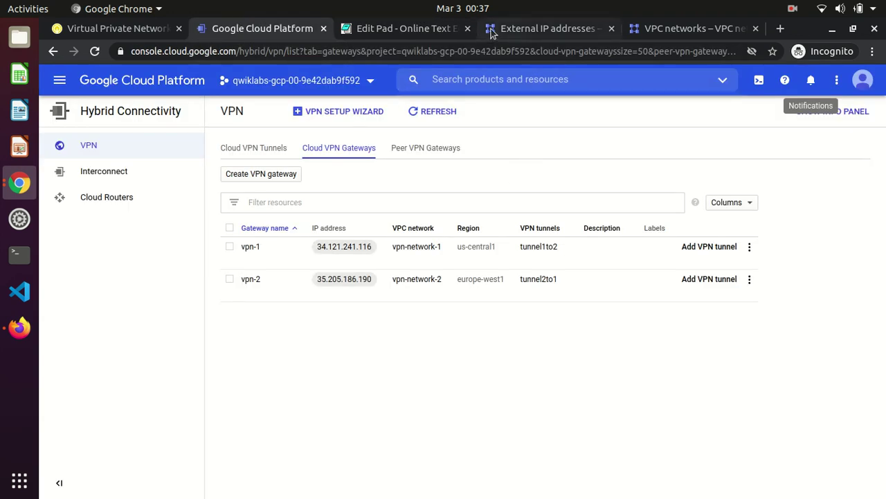
click(531, 29)
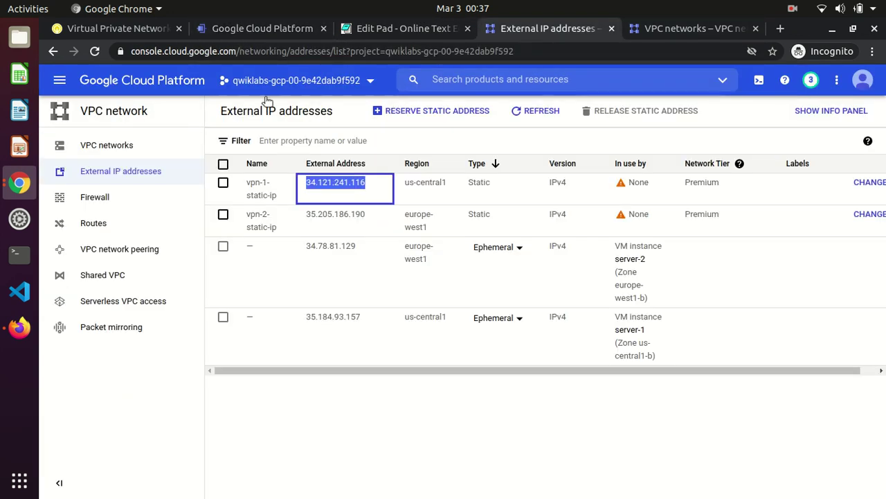
click(232, 31)
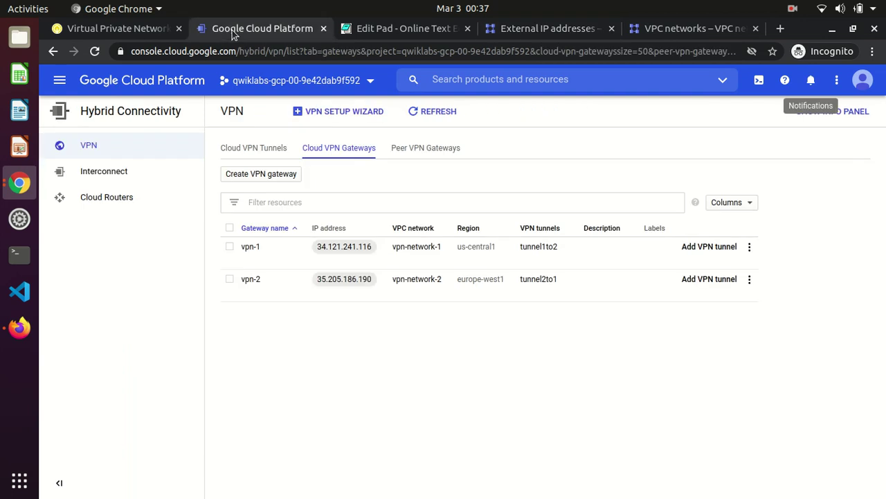
click(60, 76)
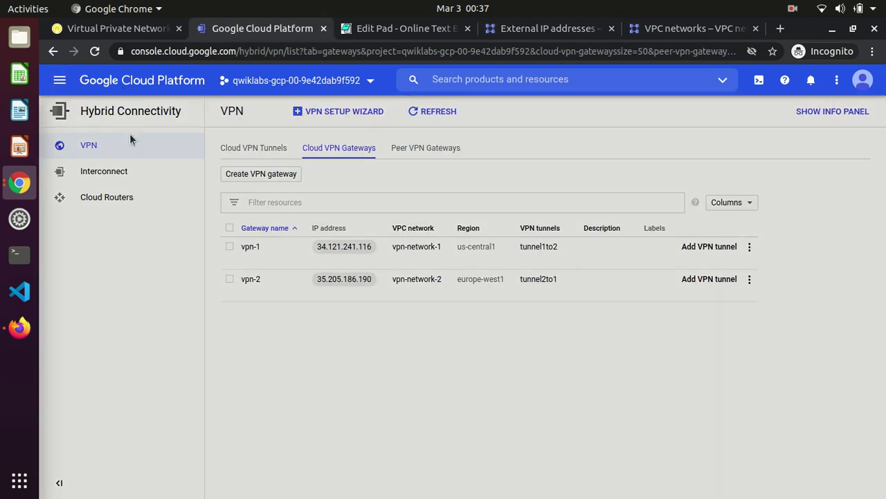
mouse_move(129, 154)
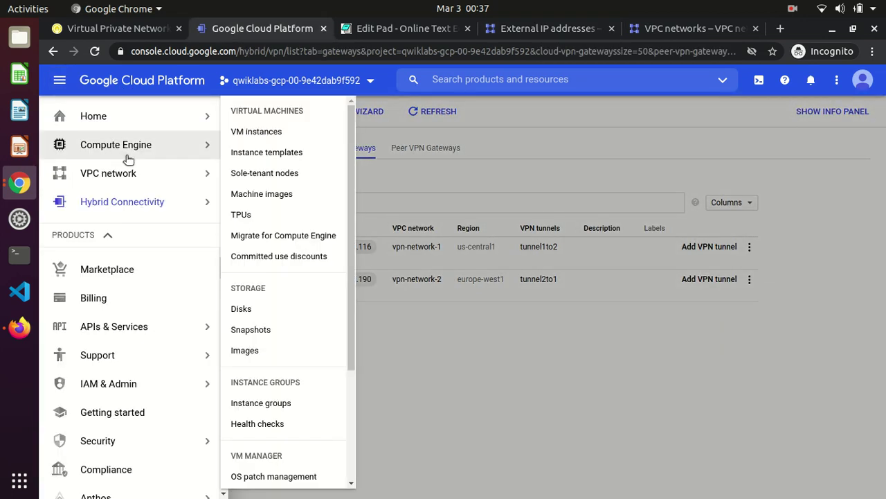
click(301, 136)
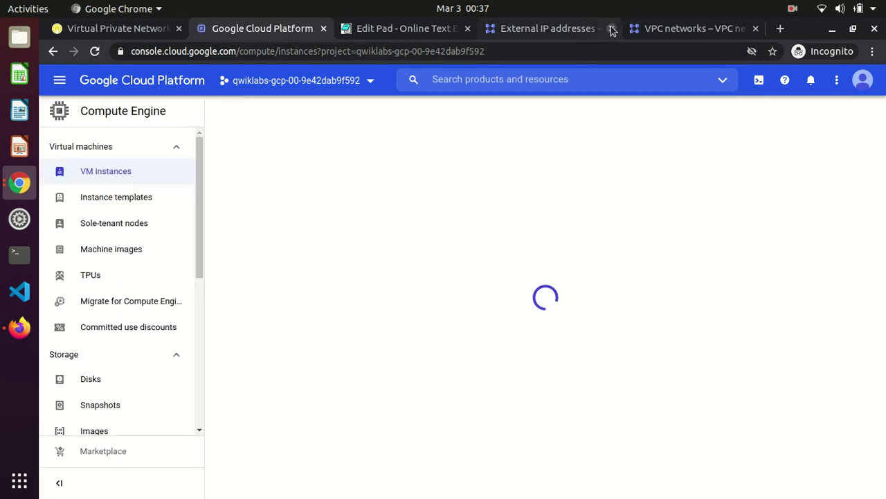
click(611, 28)
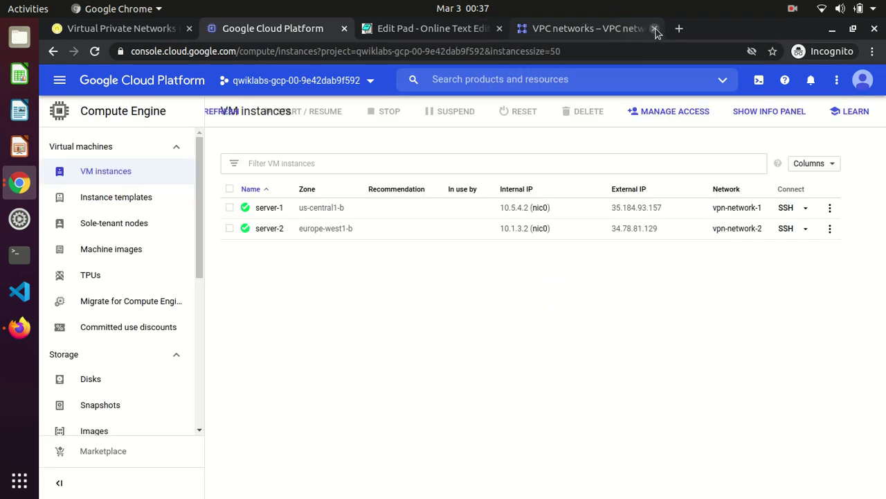
click(656, 29)
Open an SSH session to server-1 and run ping -c 3 against server-2's external IP, 34.78.81.129
click(787, 208)
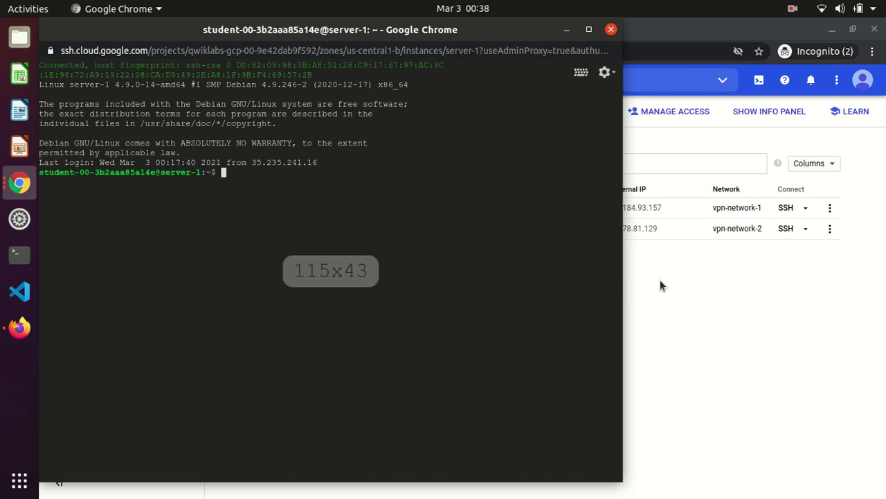
click(660, 280)
click(667, 230)
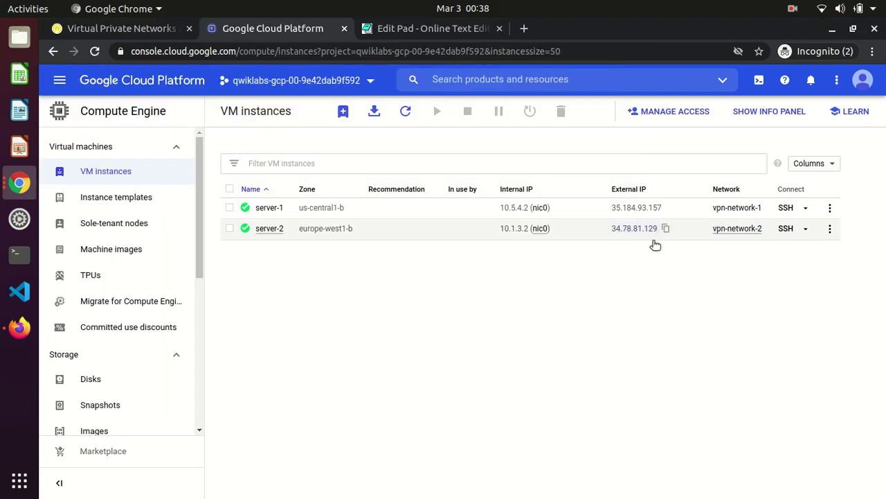
key(alt+Tab)
text(pin)
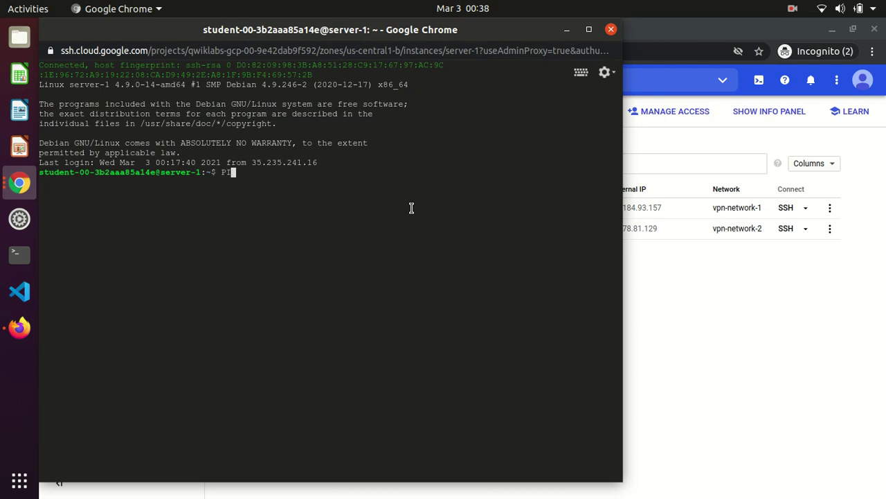
key(BackSpace)
key(BackSpace)
key(BackSpace)
text(pin)
key(BackSpace)
key(BackSpace)
key(BackSpace)
text(ping -c 3)
key(ctrl+v)
key(Return)
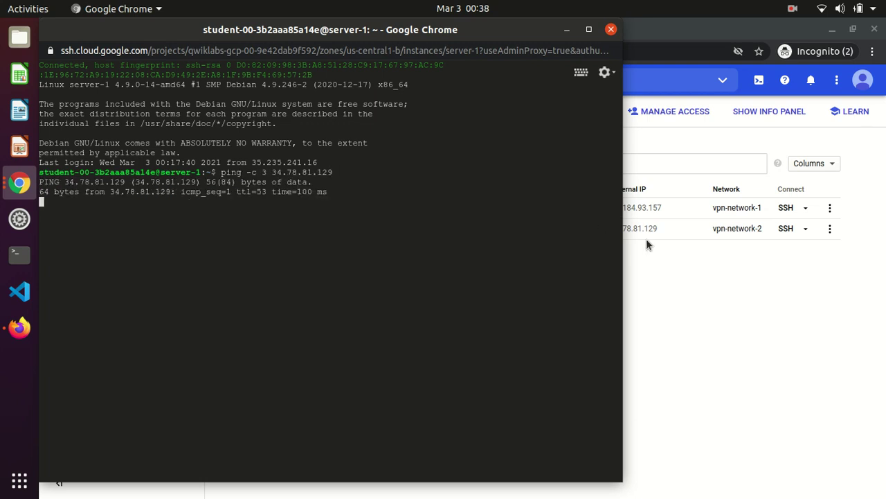
Run ping -c 3 from server-1 against server-2's internal IP, 10.1.3.2, and exit the SSH session
click(699, 278)
click(559, 227)
key(alt+Tab)
text(ping -c 3)
key(ctrl+v)
key(Return)
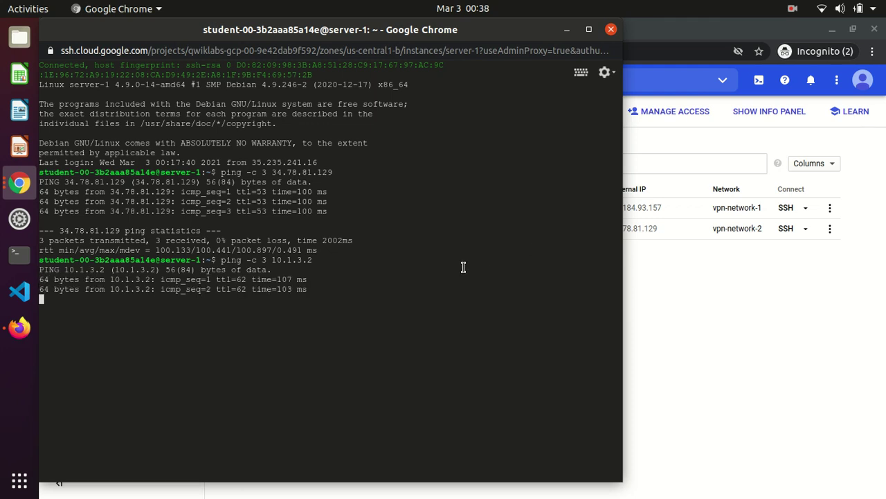
text(exit)
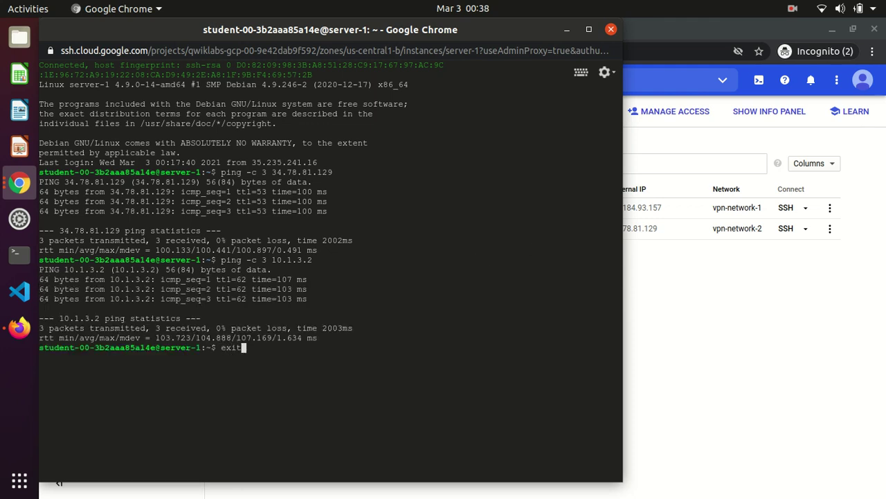
key(Return)
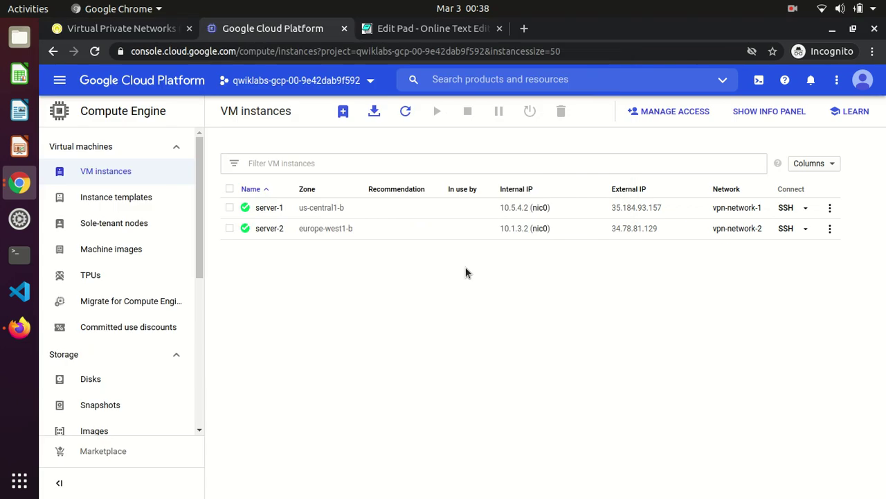
Add to the Edit Pad notes "from server-1 we are able to ping both internal and external ip address of server-2" and "lets try vice-versa"
click(405, 31)
text(from server-1 we are able to)
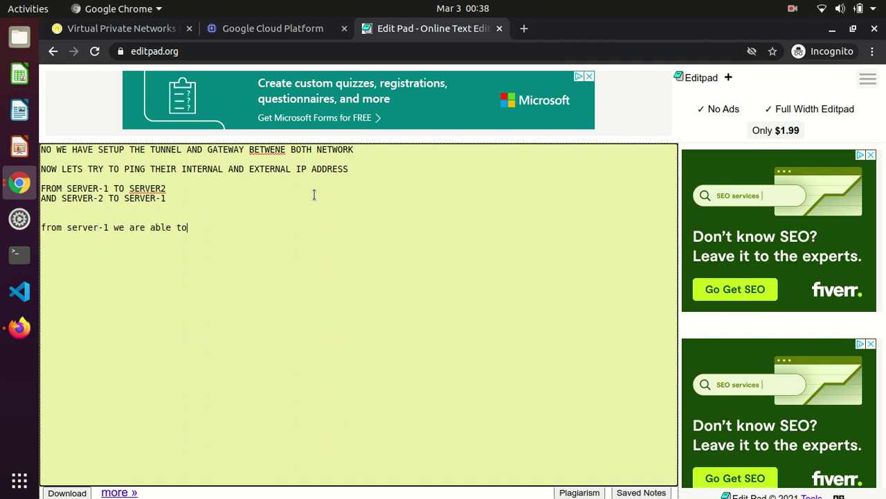
text( ping both internal)
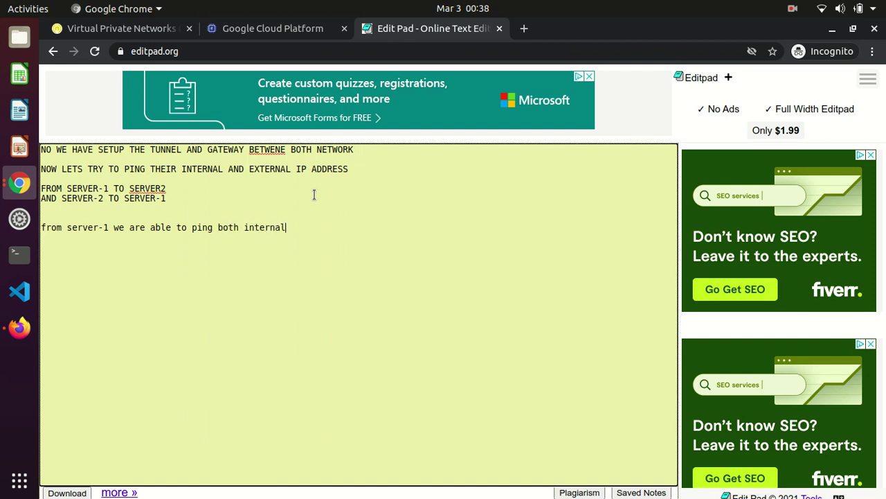
text( and external ip address of server-2)
key(Return)
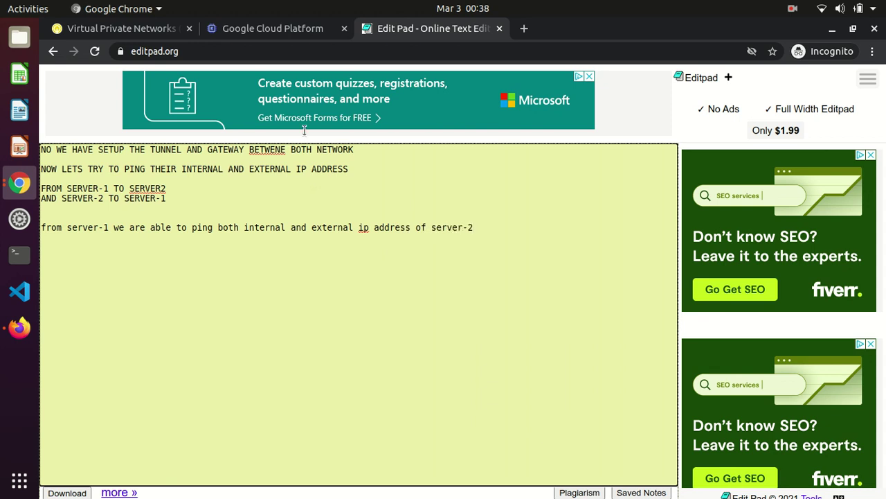
key(Return)
text(le)
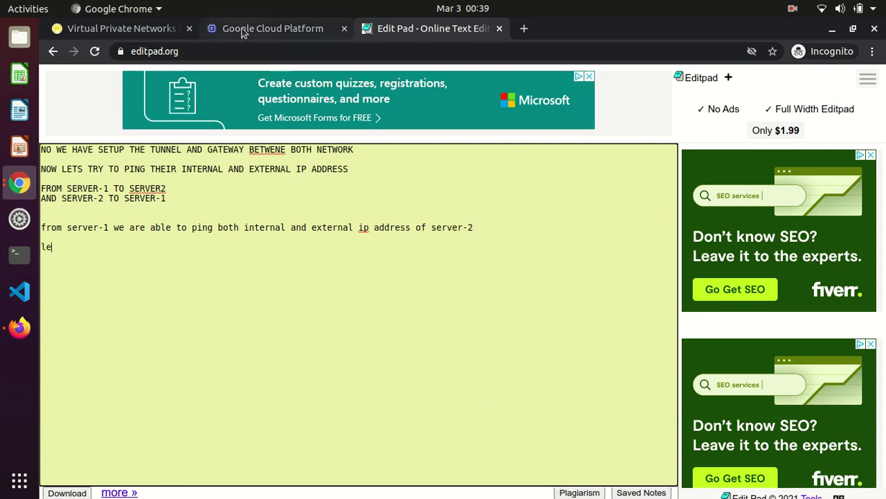
text(ts try vice-versa)
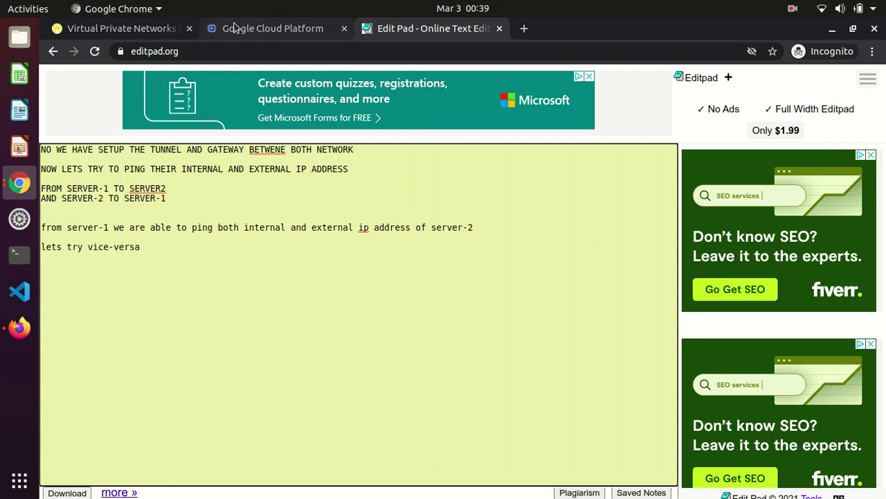
Open an SSH session to server-2 from Google Cloud Platform and run ping -c 3 against server-1's external IP, 35.184.93.157
click(229, 32)
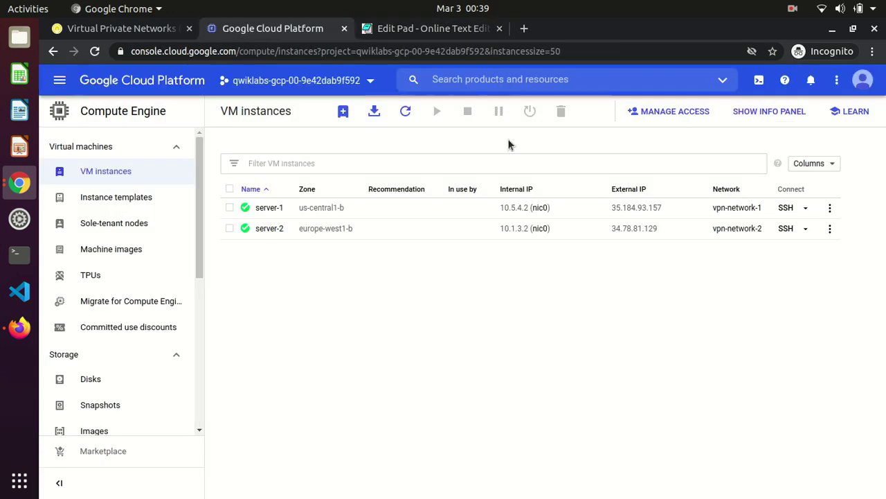
click(787, 230)
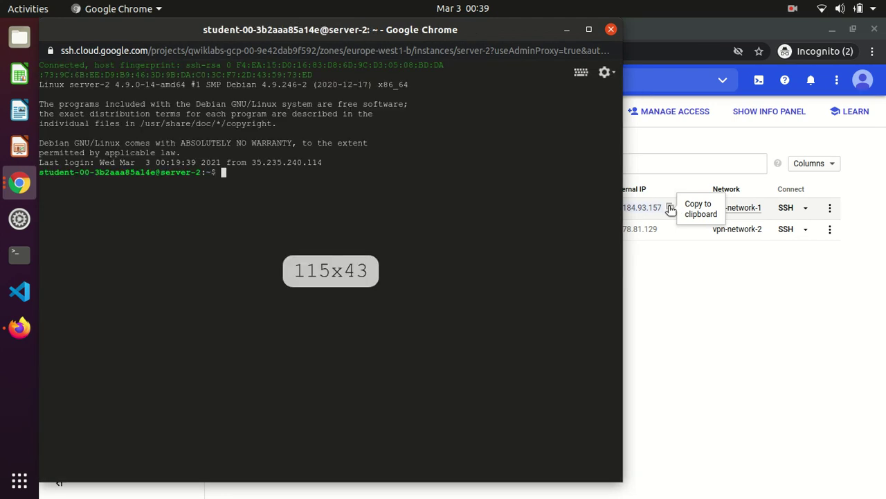
click(671, 209)
click(404, 149)
text(ping -c 3)
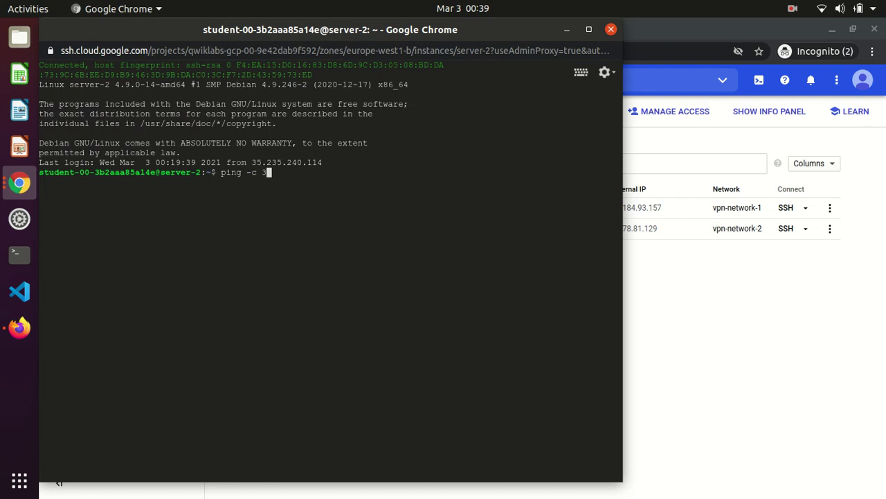
key(ctrl+shift+v)
key(Return)
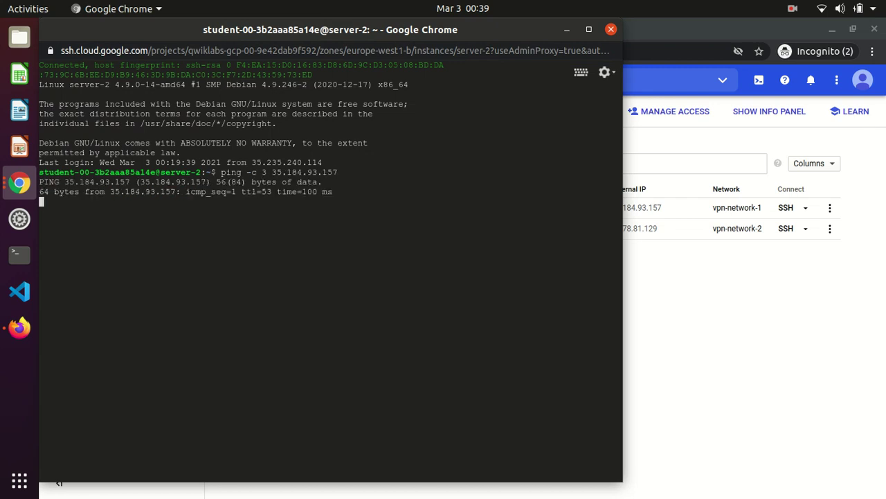
Run ping -c 3 from server-2 against server-1's internal IP, 10.5.4.2
click(675, 270)
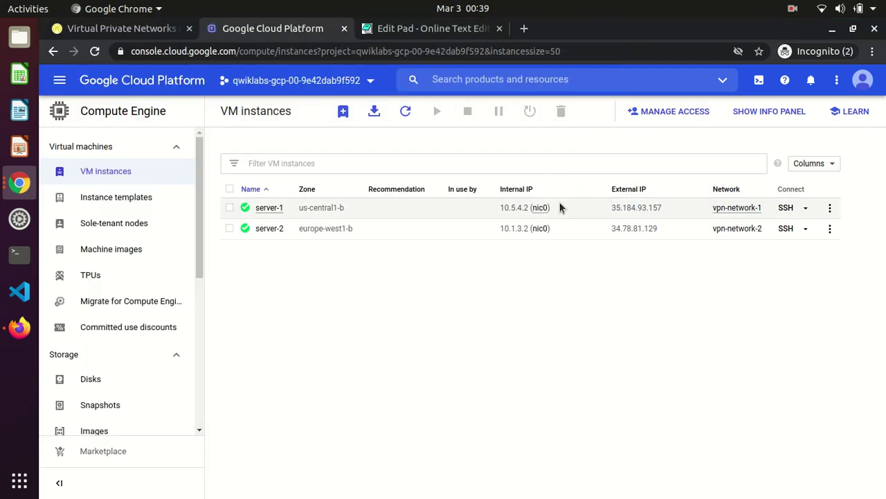
click(560, 208)
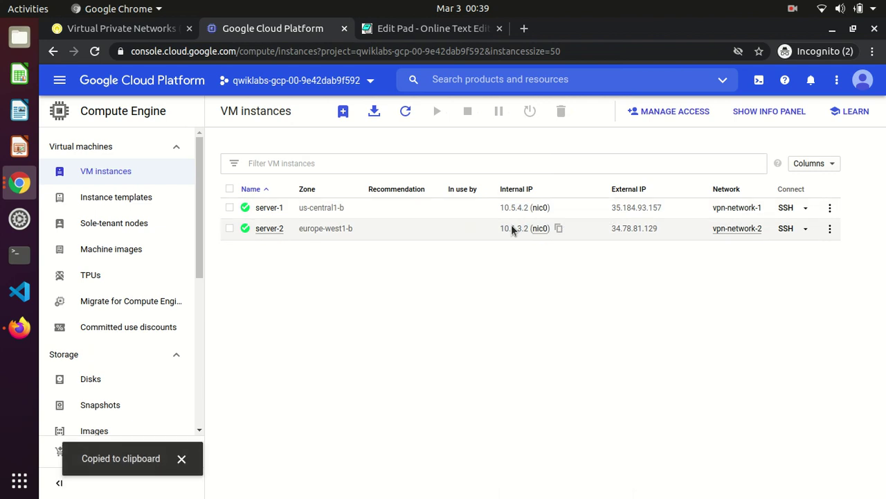
key(alt+Tab)
text(ping -c )
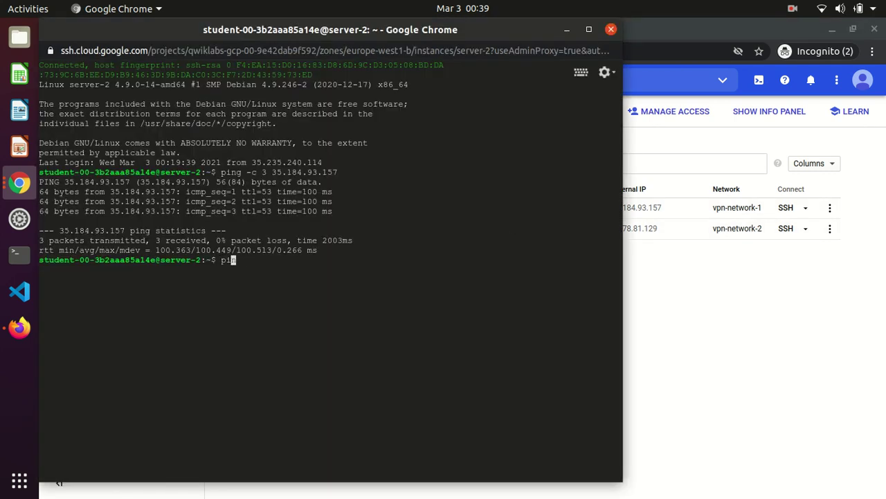
text(3)
key(ctrl+v)
drag(430, 33, 302, 40)
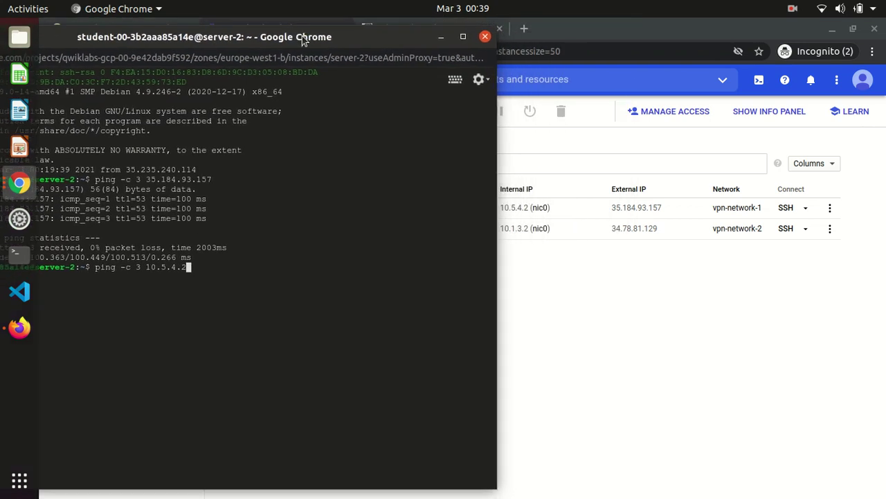
key(Return)
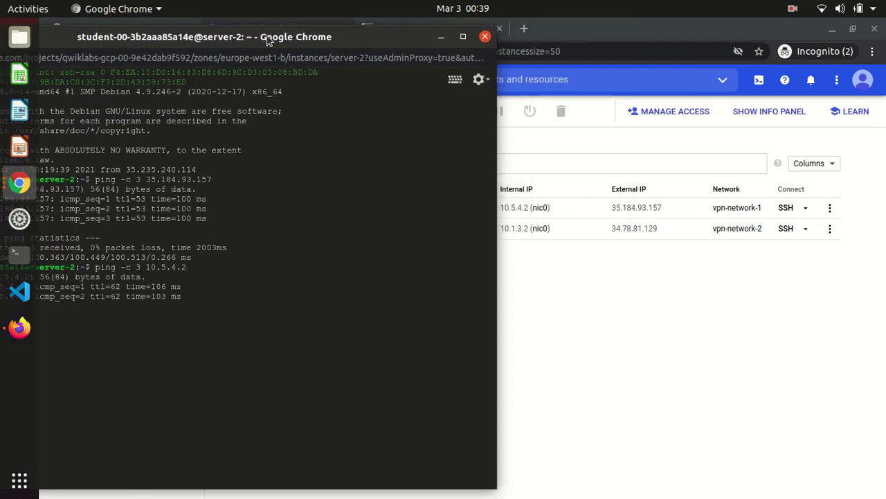
Exit the server-2 SSH session and add "able to connect" to the Edit Pad notes
drag(266, 36, 508, 35)
text(exit)
key(Return)
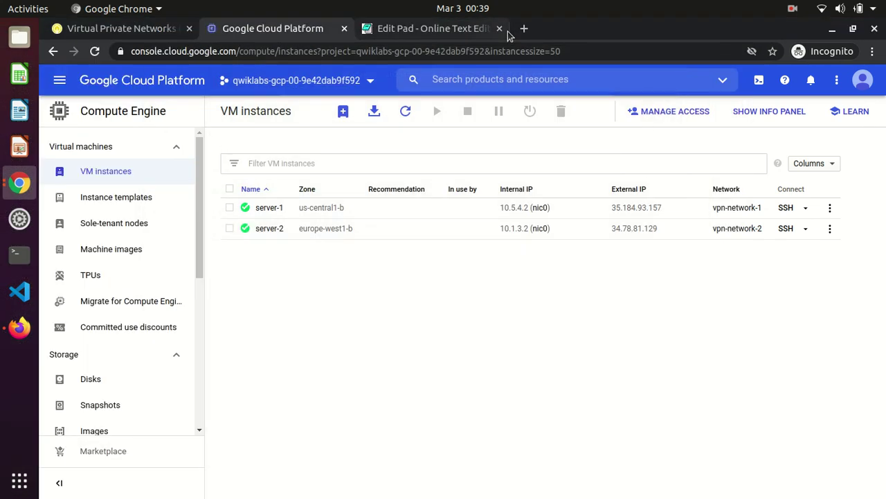
click(419, 32)
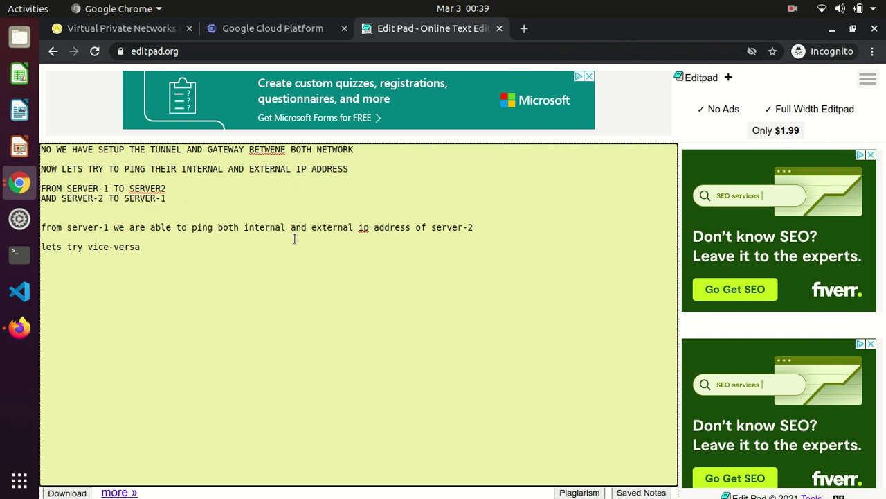
key(Return)
text(able to connect)
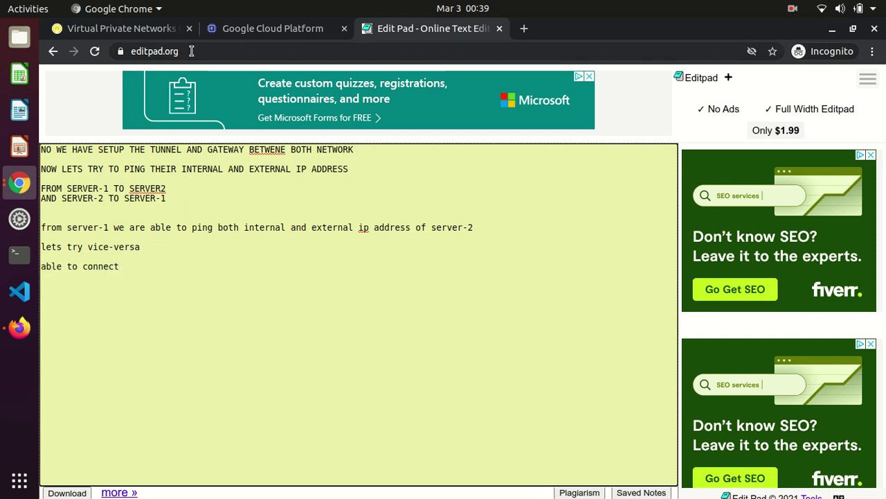
Find the "Remove the external IP addresses" section in the Qwiklabs lab instructions
click(289, 36)
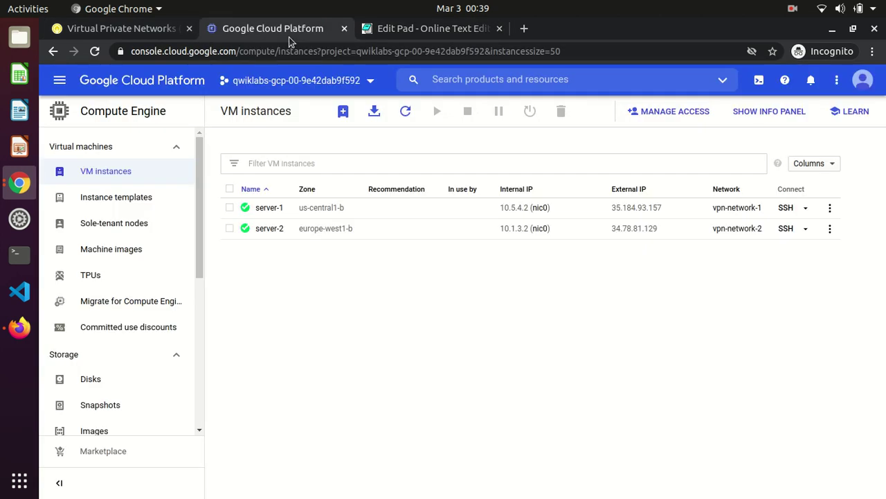
click(129, 34)
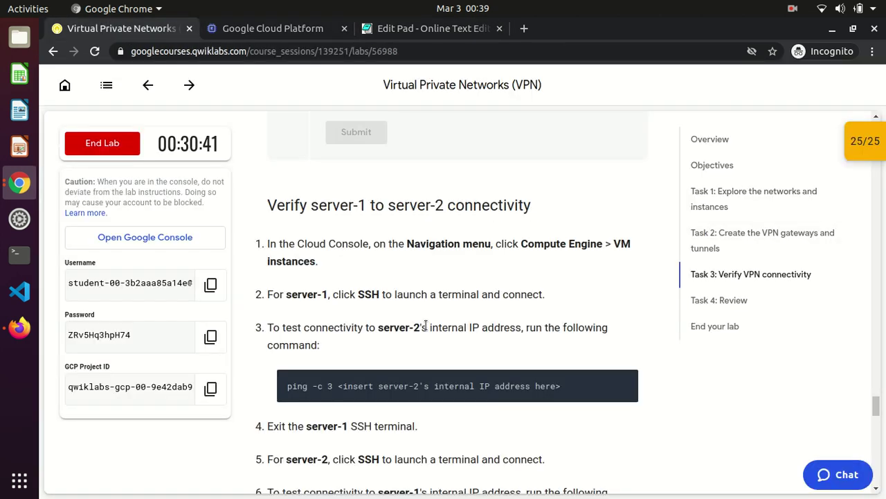
scroll(426, 325, down, 3)
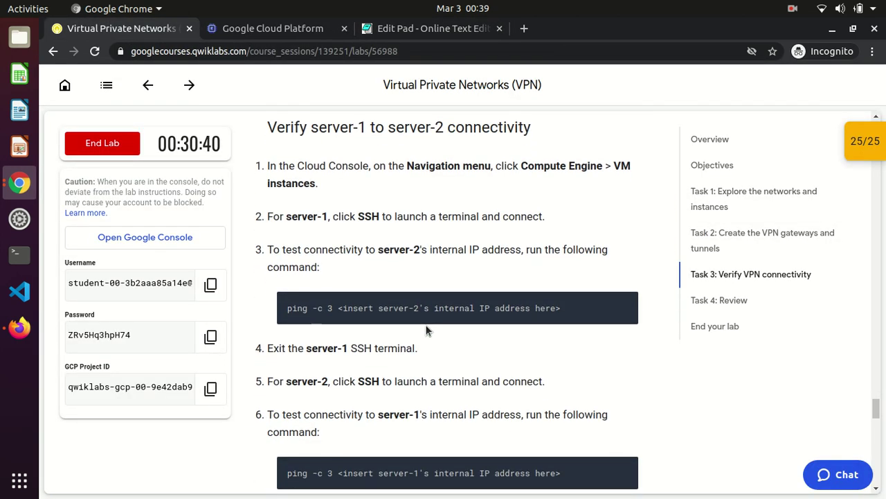
scroll(425, 325, down, 1)
scroll(426, 328, down, 8)
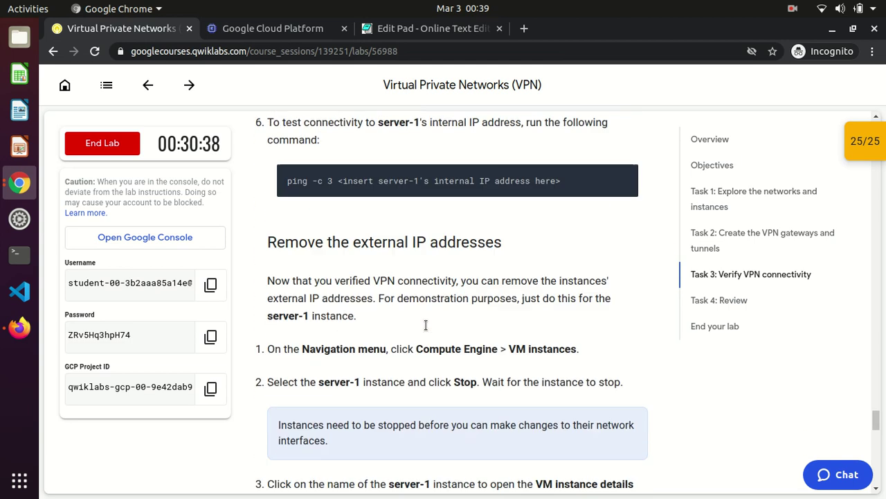
drag(266, 196, 542, 200)
Add a line of equals signs and "we don't need external IP address NOW....as we have internal connectivity availbale" to the Edit Pad notes
click(391, 29)
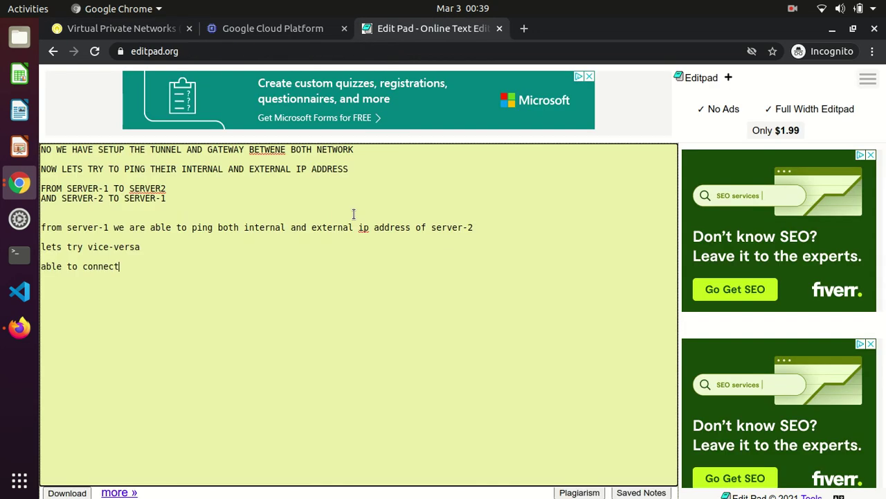
text(=============================)
text(e do)
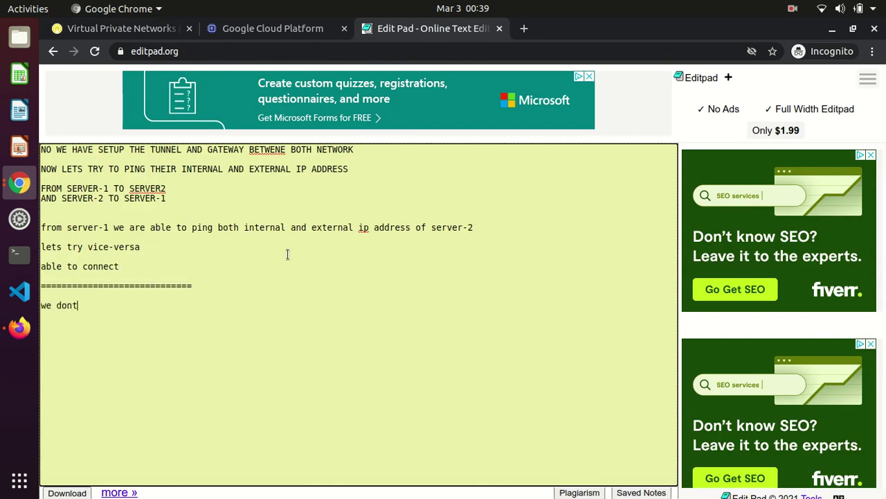
text(nt)
key(BackSpace)
text('t need external IP)
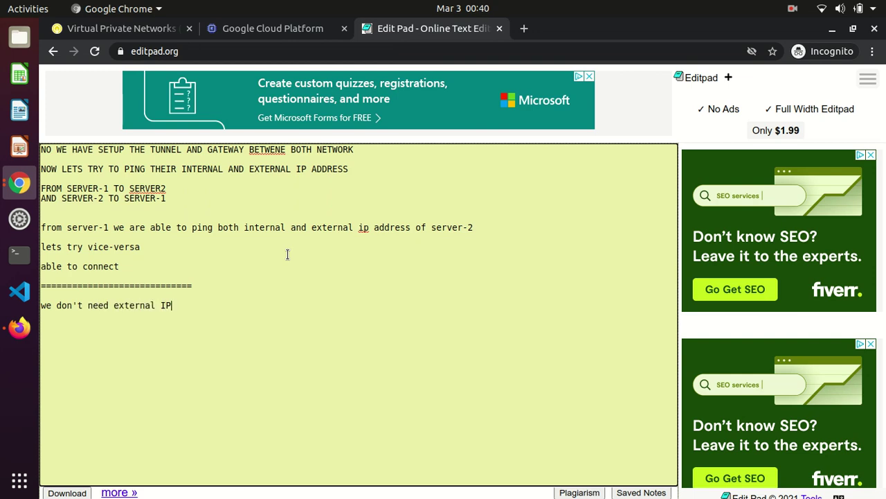
text( address NOW....as we have)
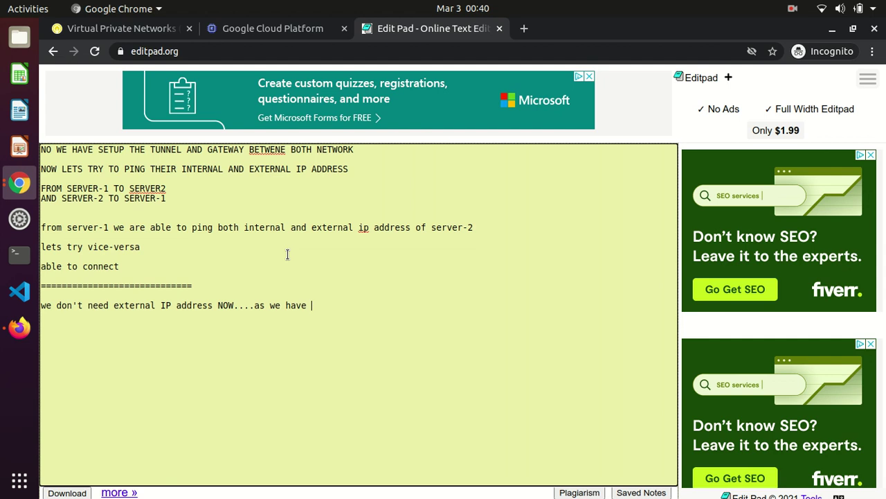
text( internal connectivity availbale lets )
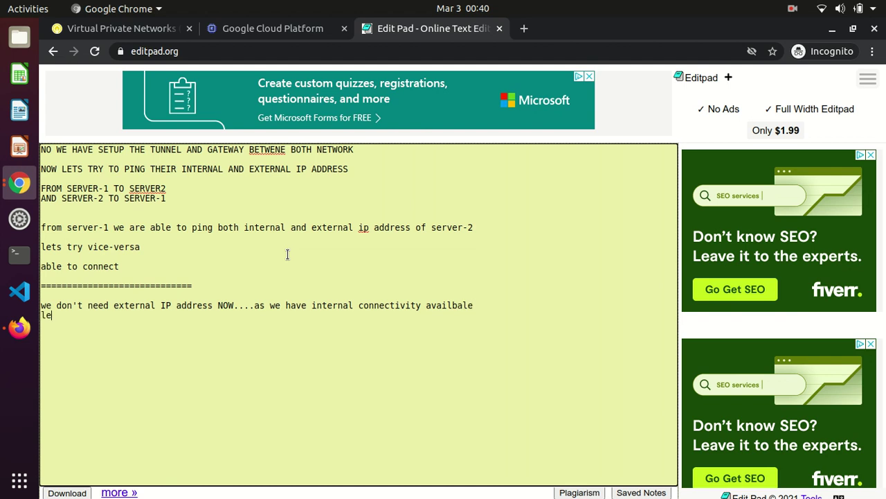
Add "lets remove external IP adrdess of both VM", "to save cost" and "first we need to stop the vm instances" to the notes
text(remove external IP adrdess of both VM)
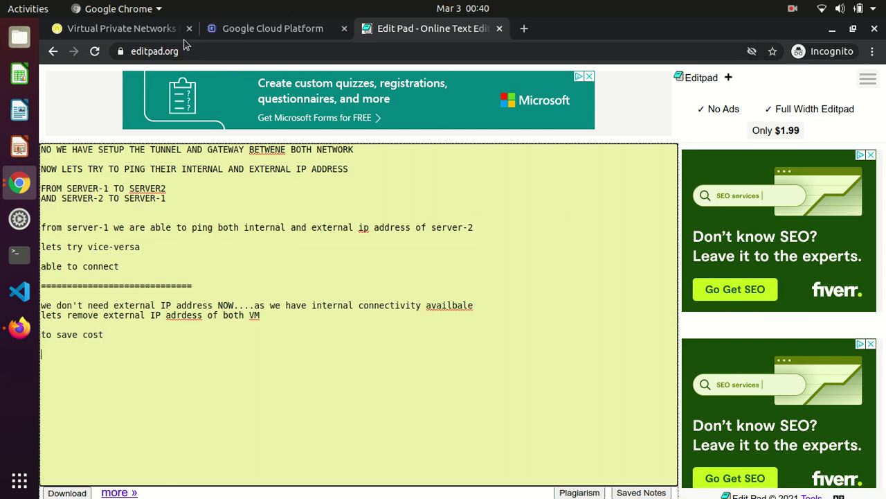
click(156, 30)
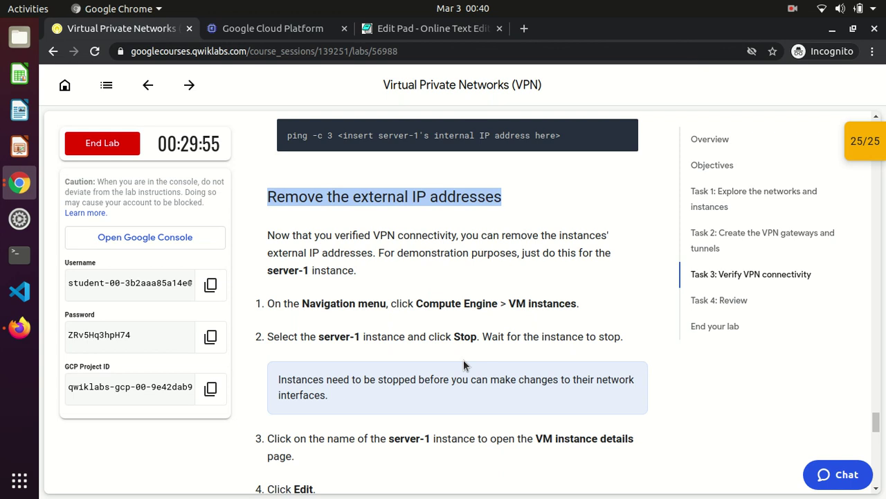
click(281, 28)
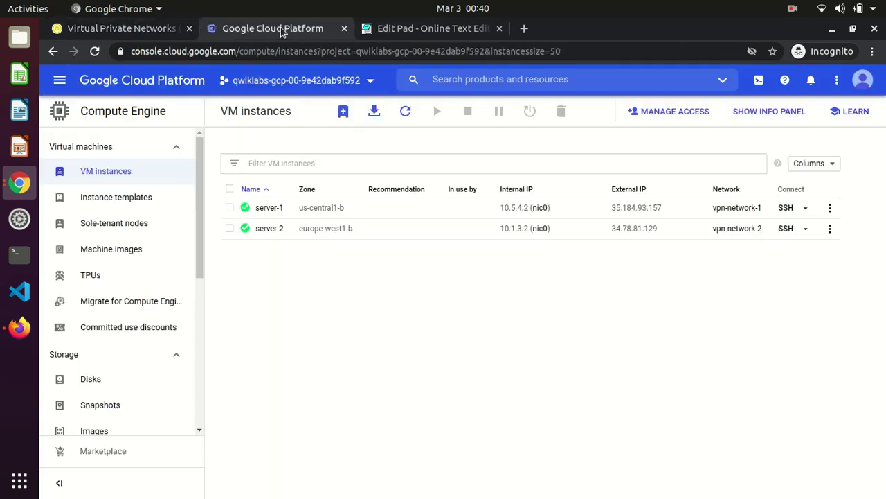
click(422, 29)
text(st we need to stop the vm instances)
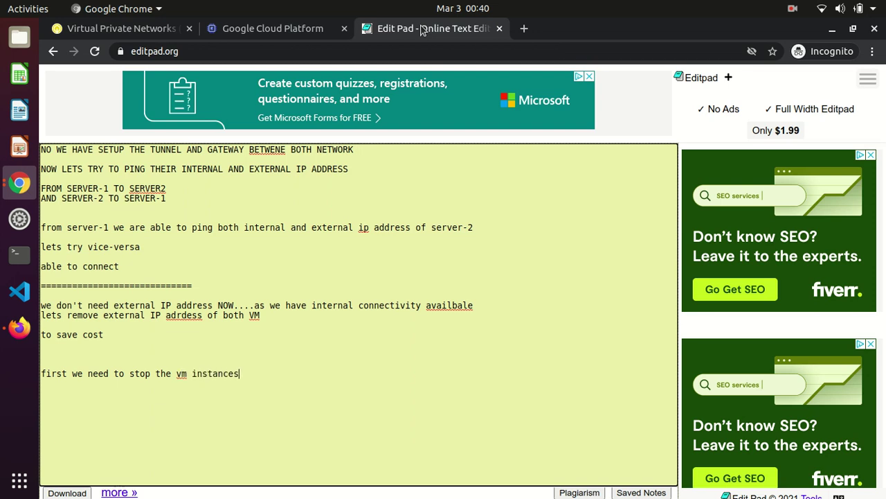
Stop the server-1 VM instance in Google Cloud Platform
click(229, 31)
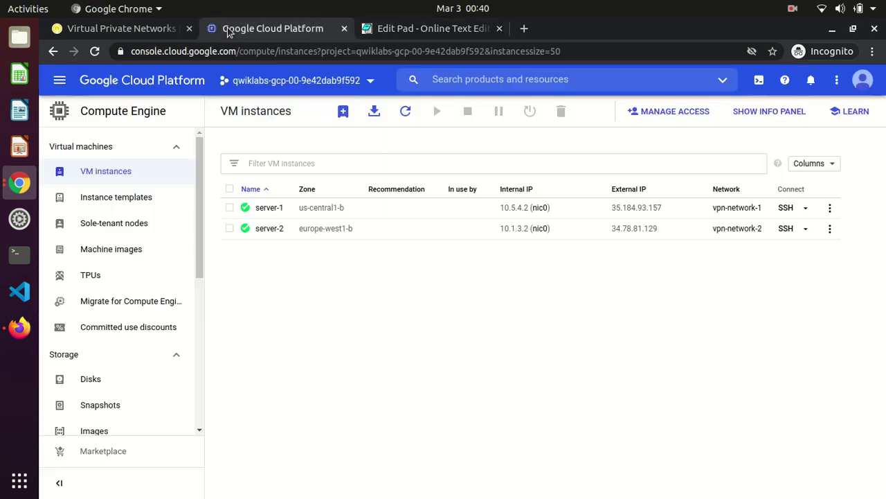
click(230, 207)
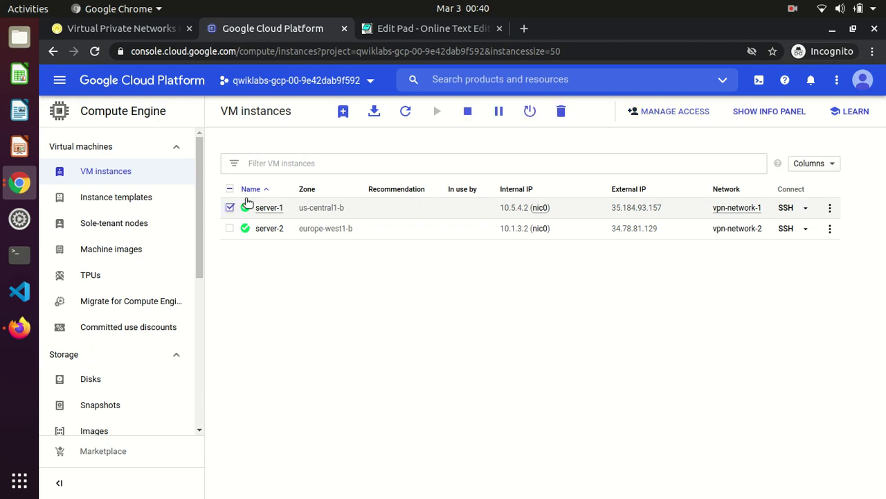
click(468, 113)
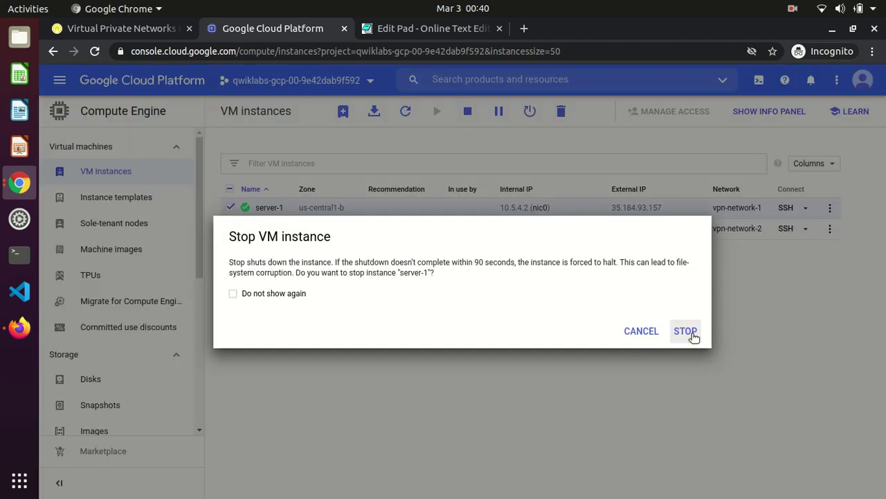
click(694, 332)
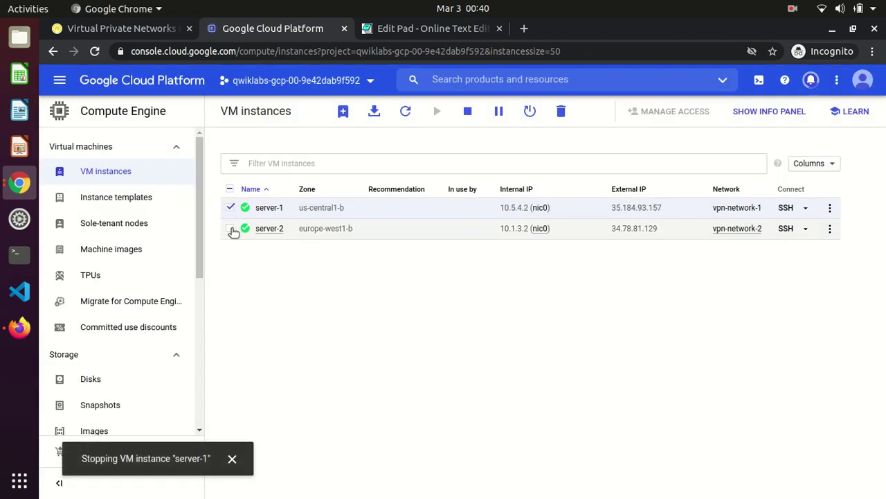
Select only the server-2 VM instance, stop it, and show the notifications to follow both stop operations
click(231, 229)
click(231, 208)
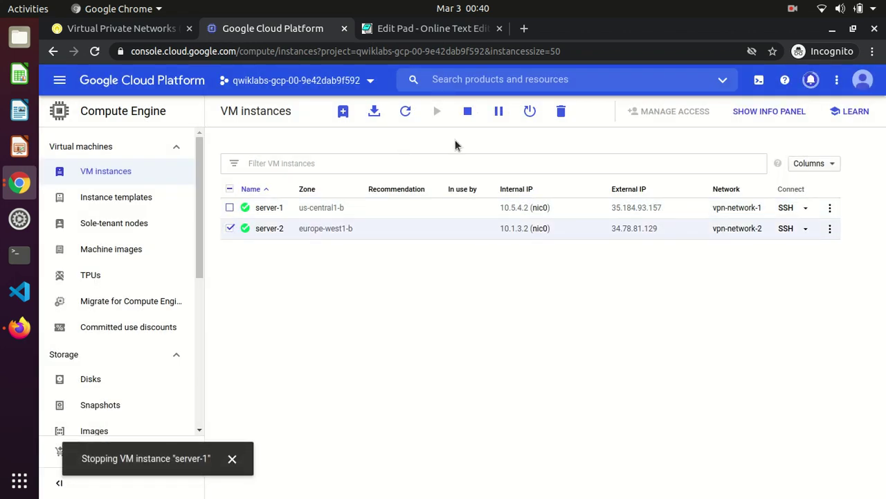
click(469, 112)
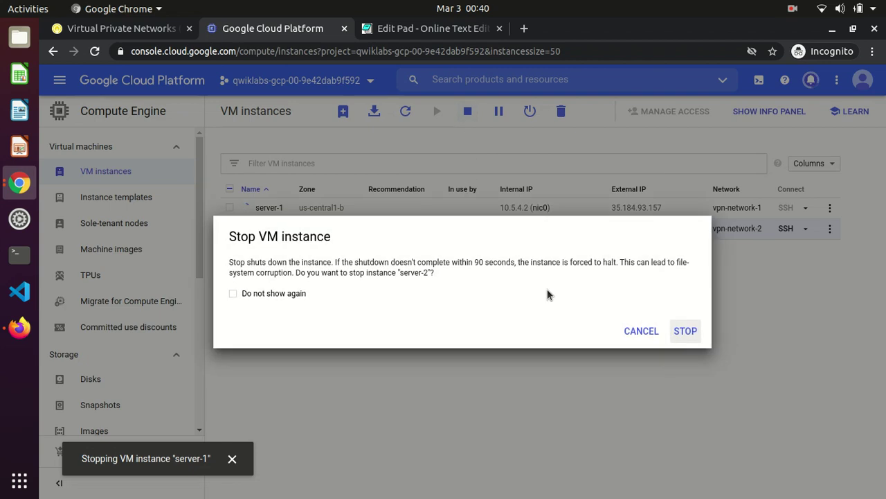
click(687, 332)
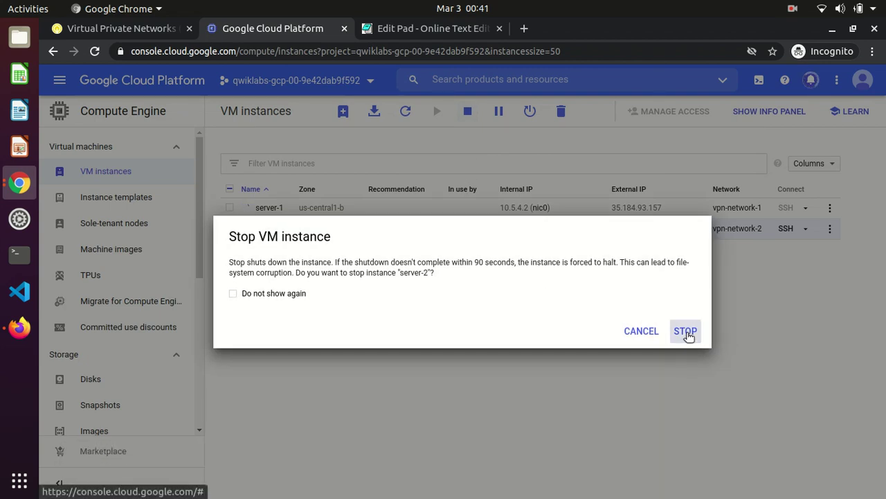
click(811, 81)
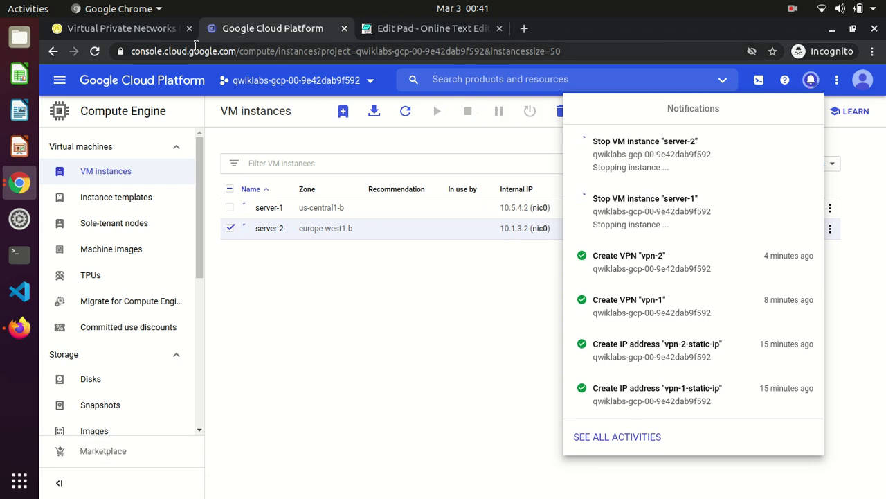
Read the Qwiklabs instructions on stopping the instance and setting its network interface's external IP to None
click(118, 28)
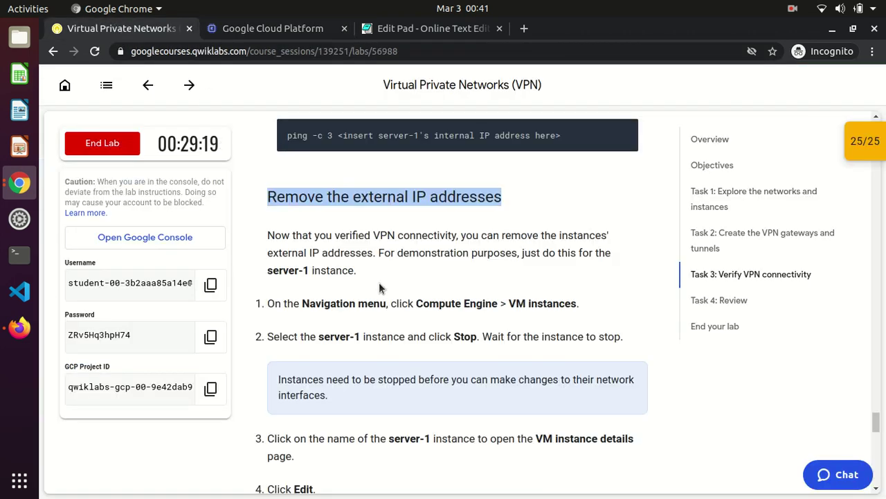
drag(455, 337, 578, 336)
click(576, 337)
scroll(574, 336, down, 1)
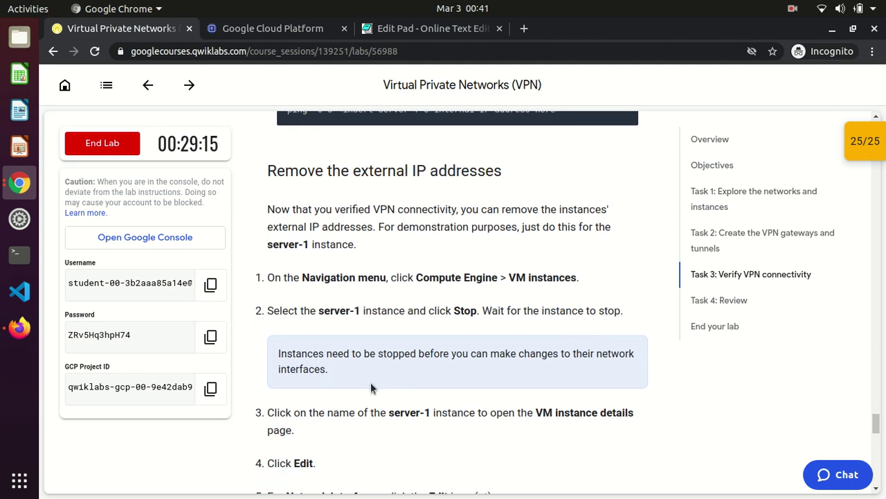
drag(357, 370, 277, 358)
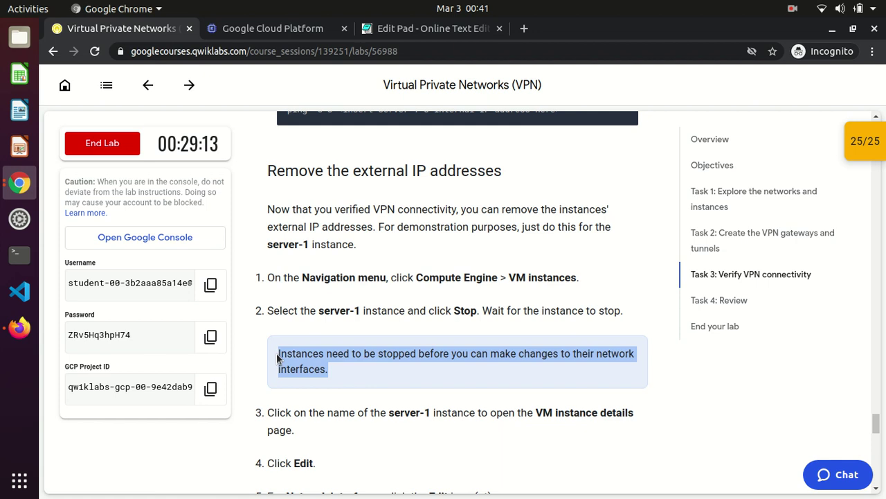
click(277, 358)
scroll(277, 358, down, 4)
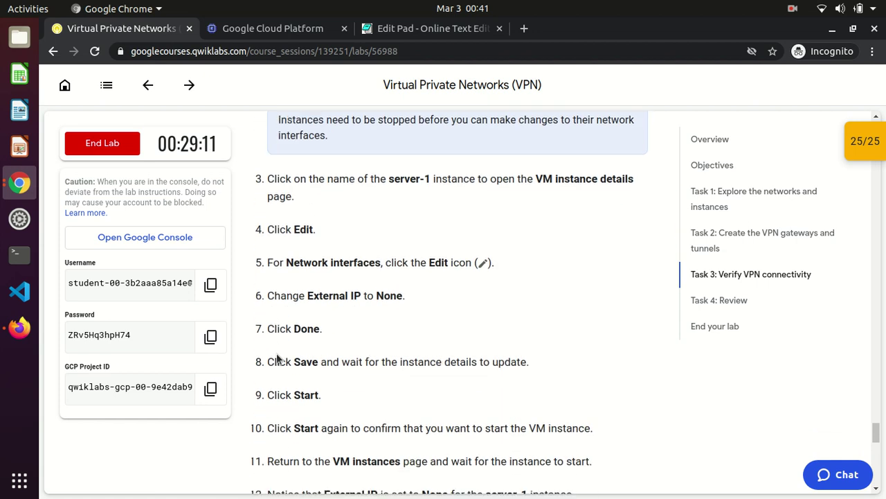
Switch to Google Cloud Platform, open the server-1 instance for editing, and expand its nic0 network interface settings
click(286, 31)
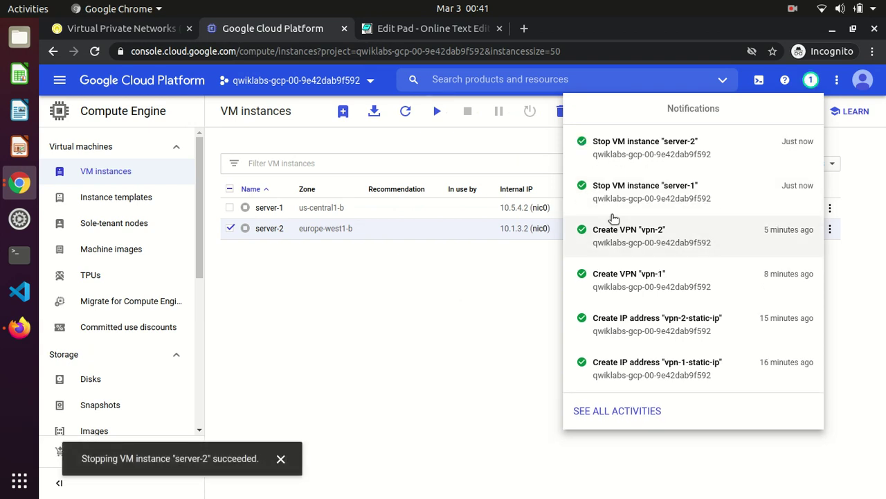
click(812, 80)
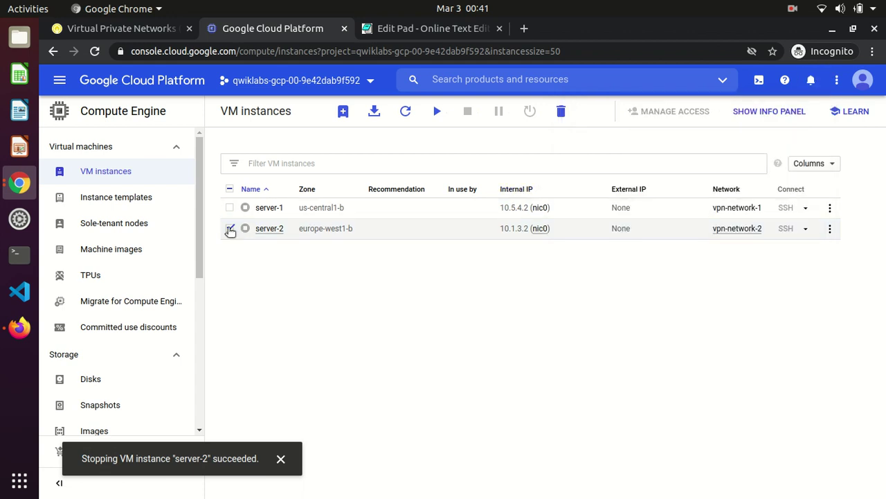
click(268, 208)
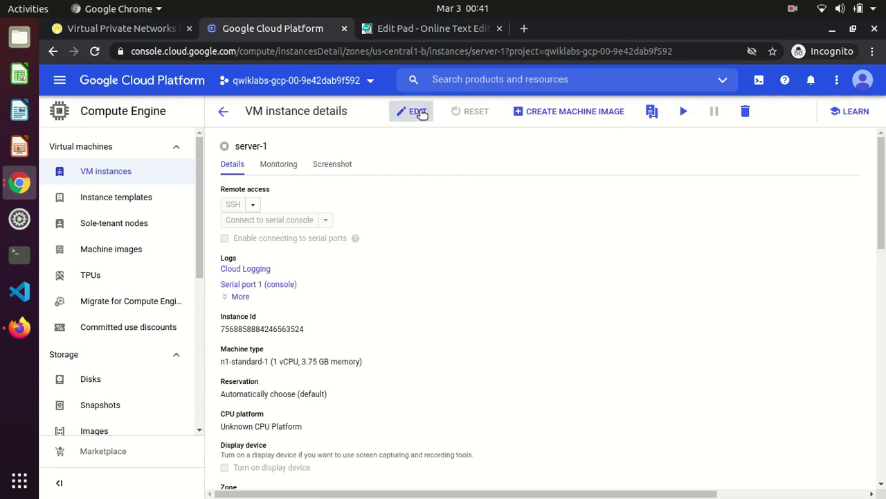
click(418, 111)
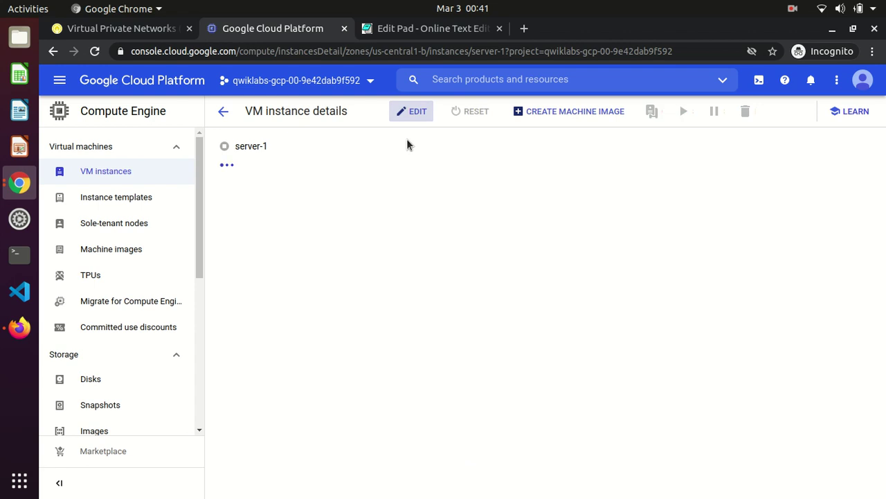
scroll(882, 207, down, 5)
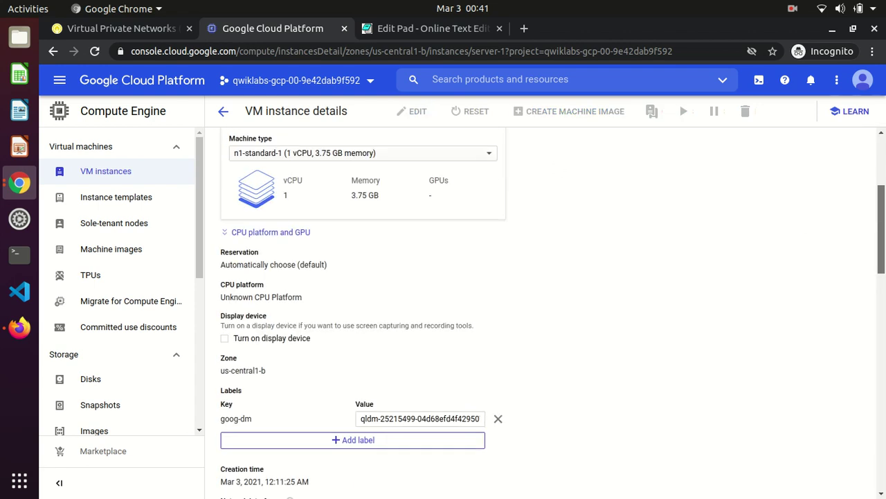
scroll(513, 221, down, 3)
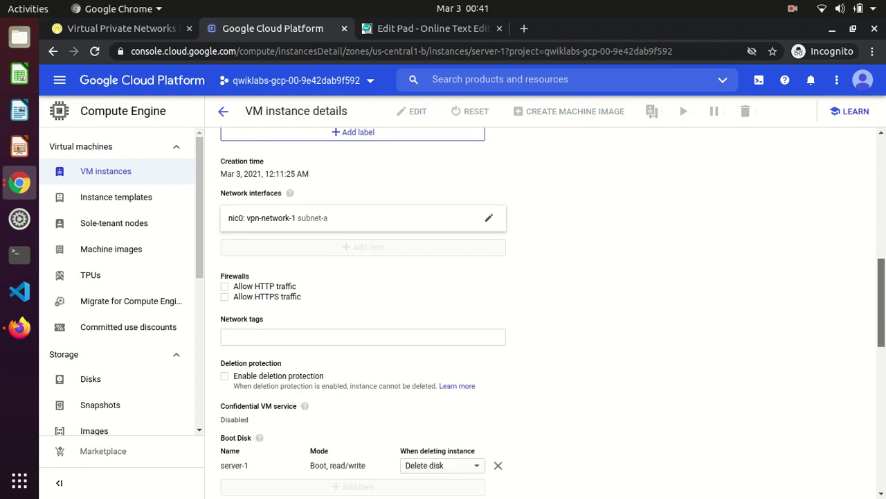
click(487, 218)
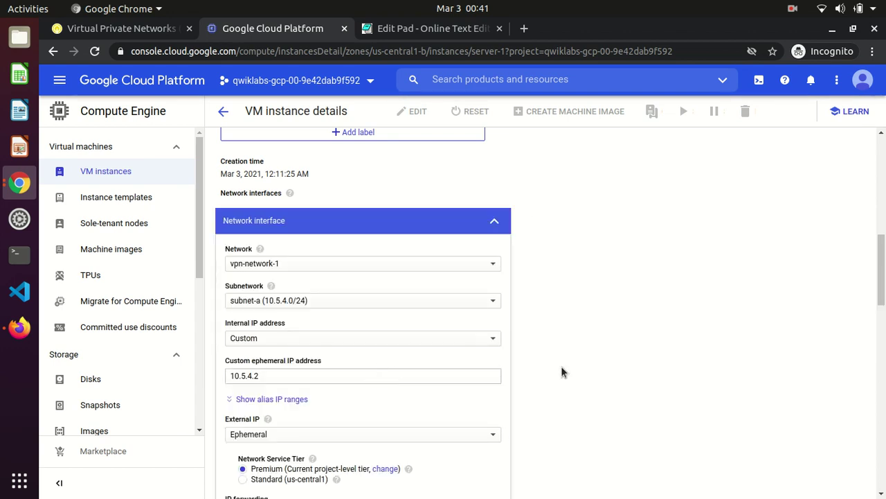
Set the external IP of server-1's network interface to None and save the instance
scroll(880, 278, down, 3)
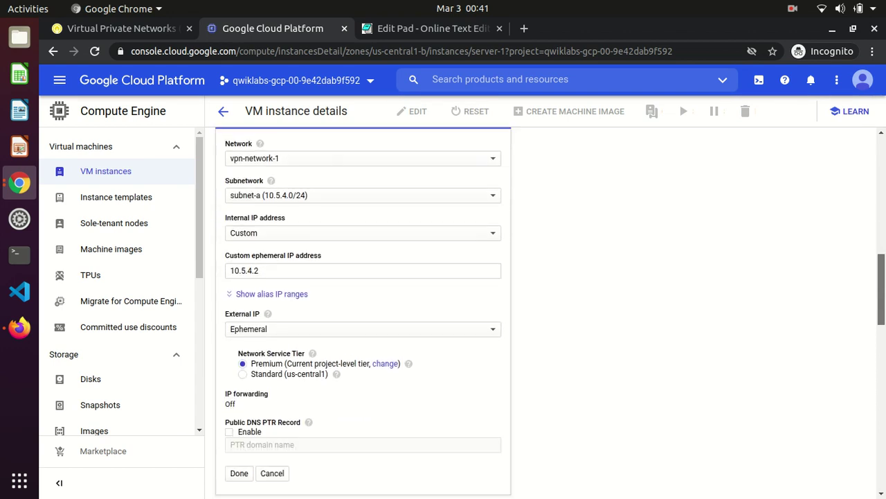
scroll(880, 291, down, 1)
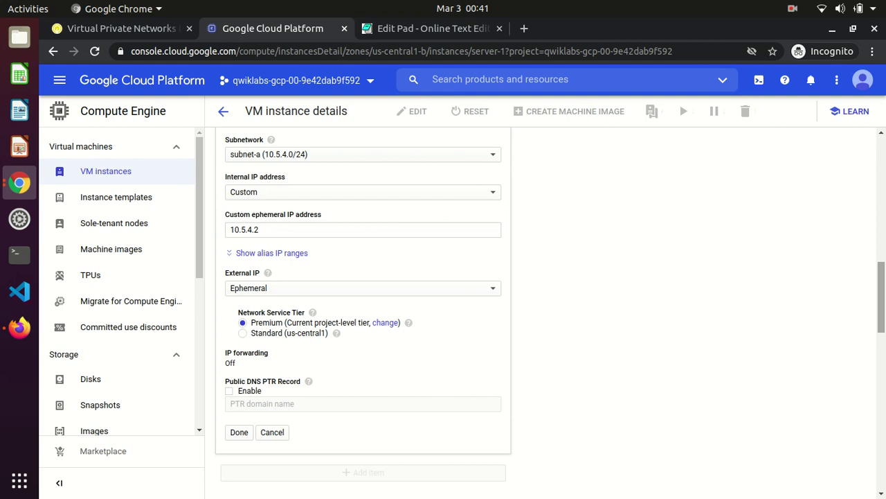
click(443, 290)
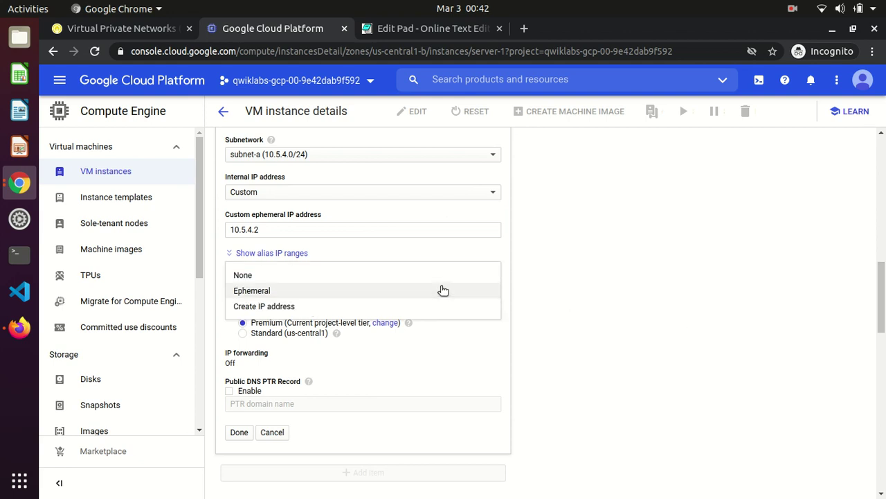
click(339, 277)
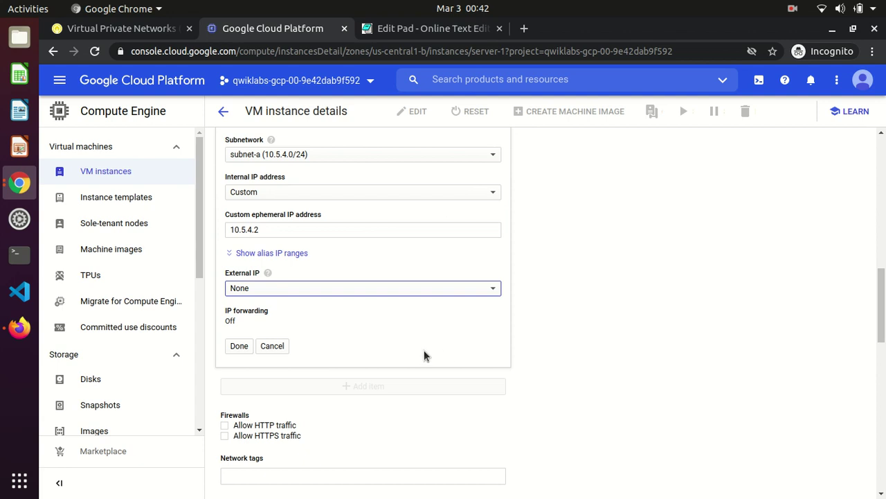
drag(882, 305, 882, 450)
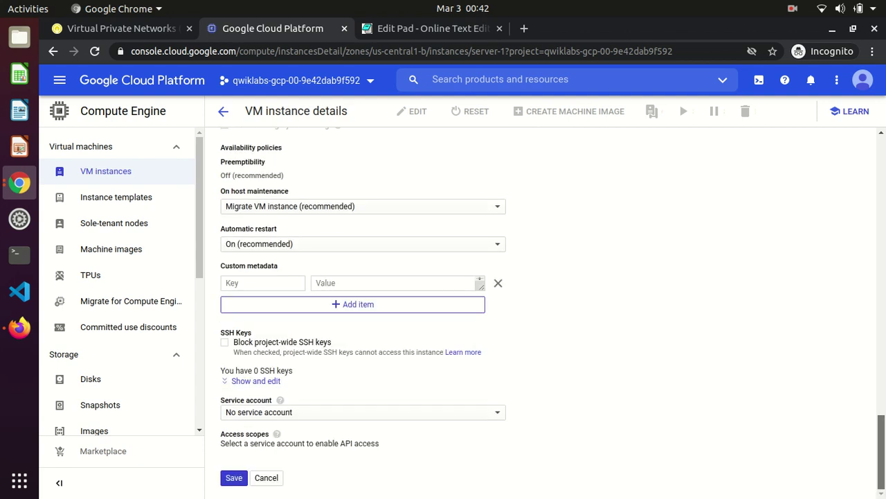
click(234, 477)
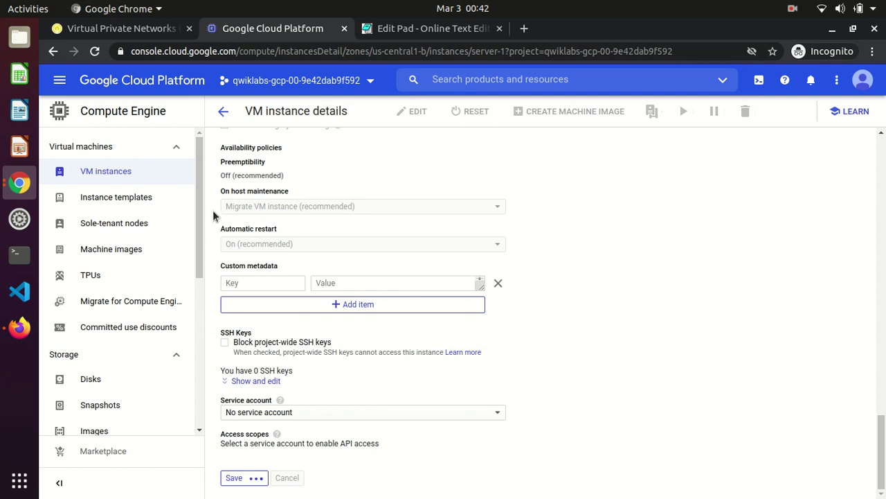
click(811, 81)
click(811, 80)
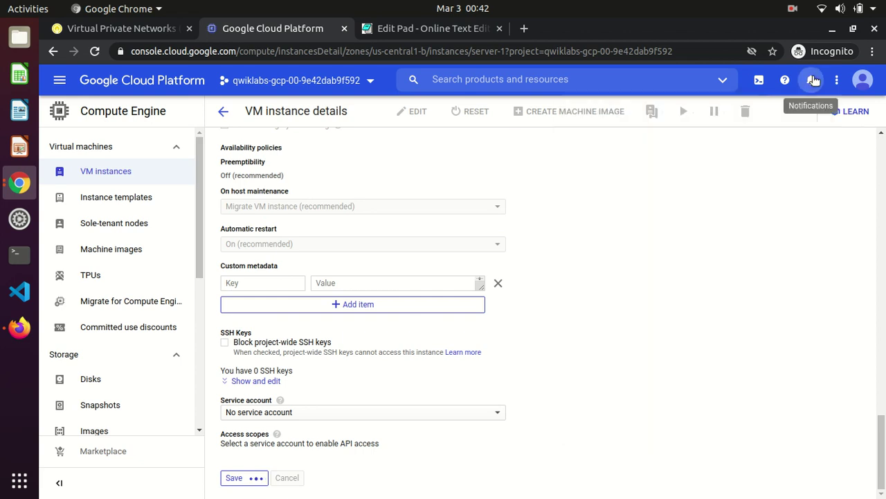
mouse_move(882, 459)
mouse_down()
mouse_move(882, 313)
mouse_move(882, 453)
mouse_up()
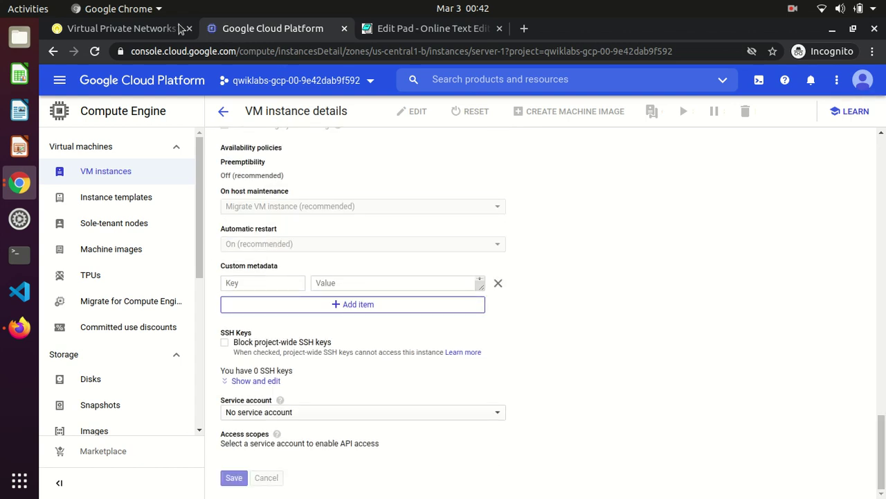
Open the server-2 instance for editing from the VM instances list and expand its nic0 network interface settings
click(109, 175)
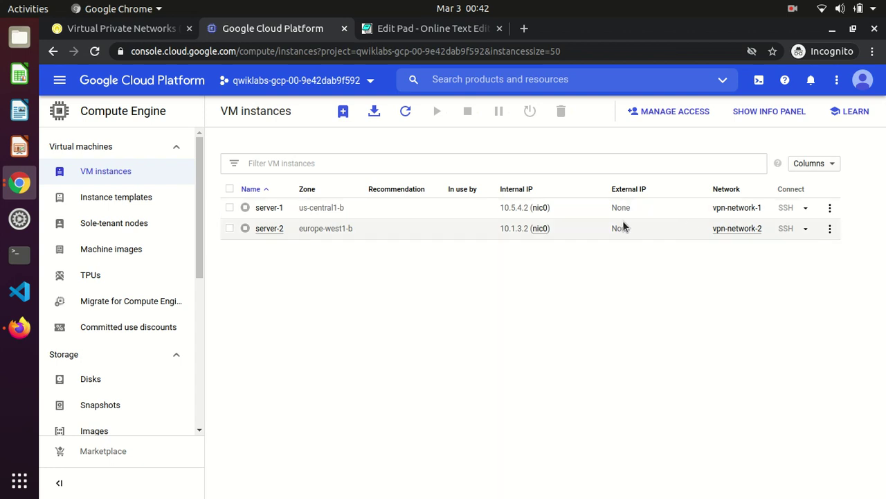
click(261, 229)
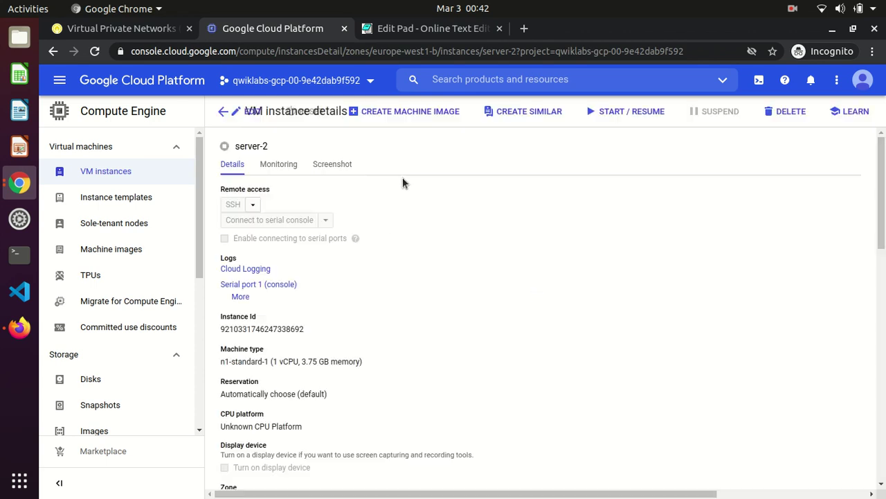
click(419, 112)
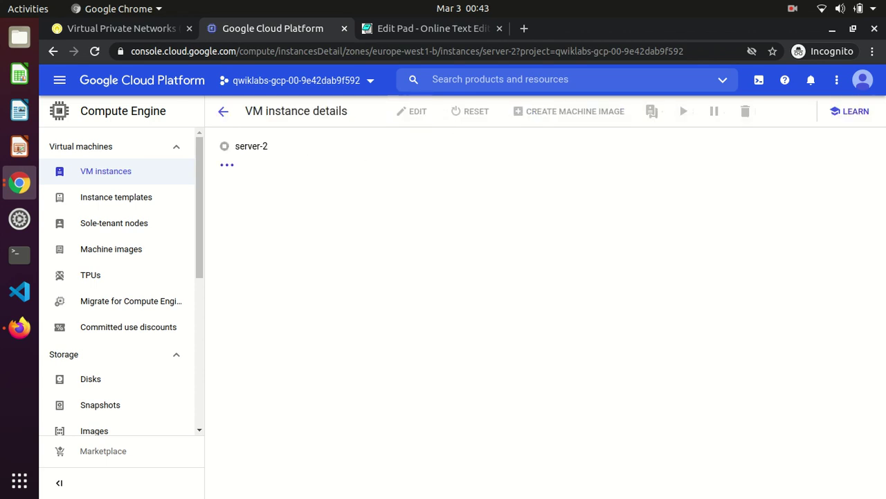
scroll(884, 184, down, 10)
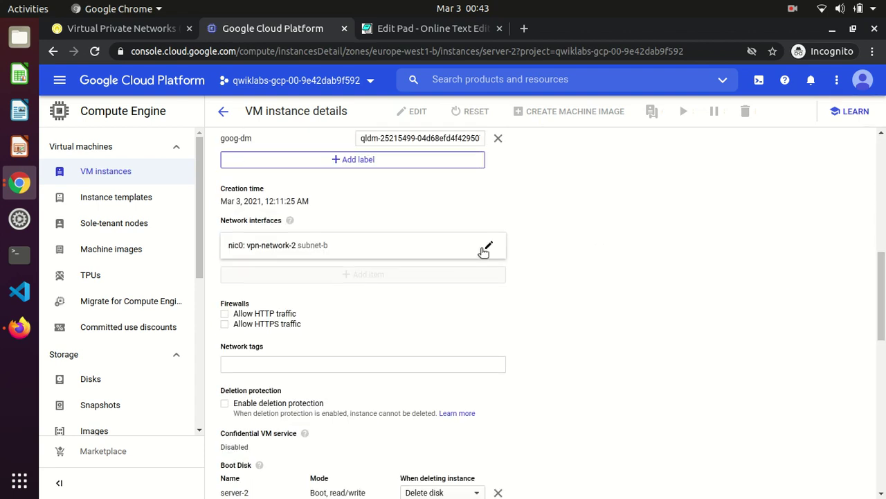
click(487, 248)
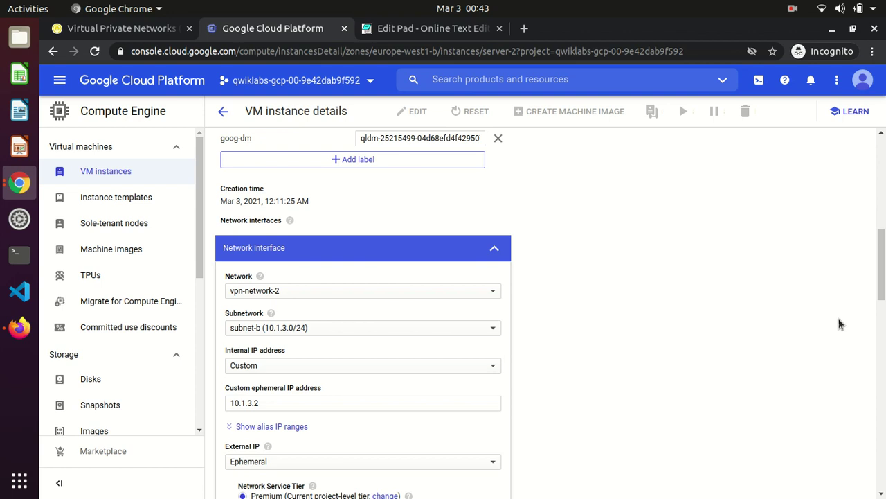
Set the external IP of server-2's network interface to None, finish the interface edit, and save the instance
click(382, 461)
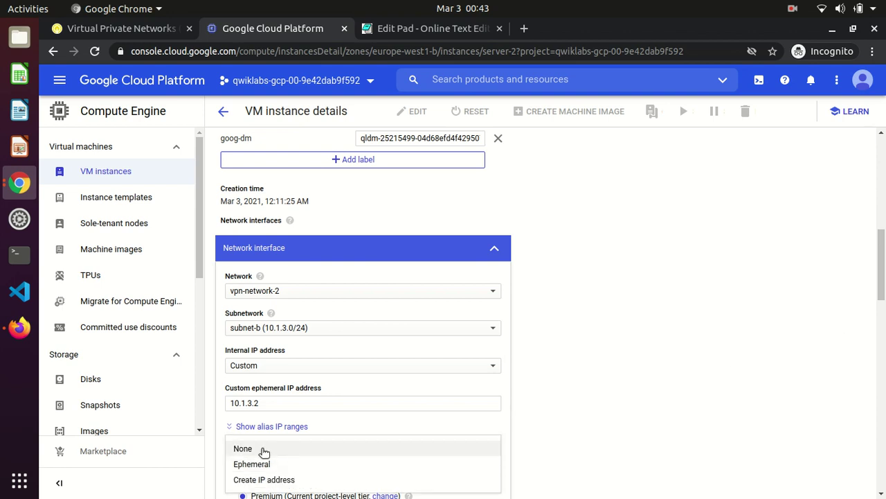
click(260, 450)
scroll(881, 304, down, 5)
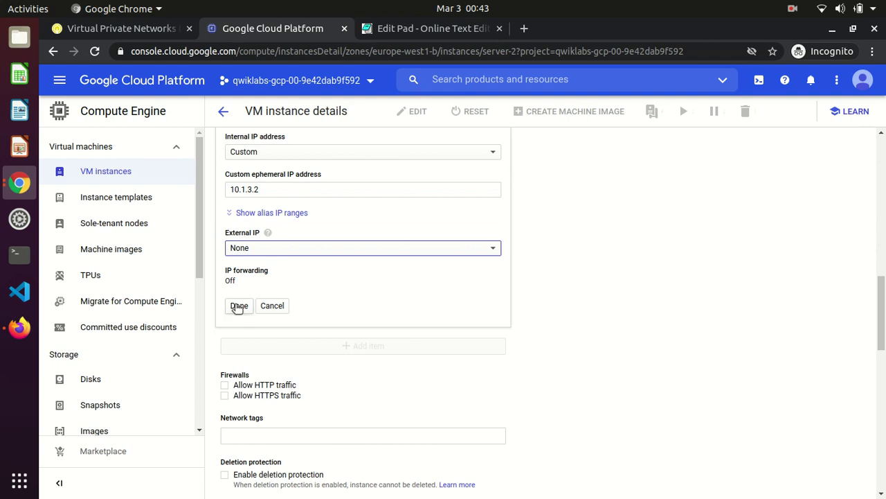
click(240, 309)
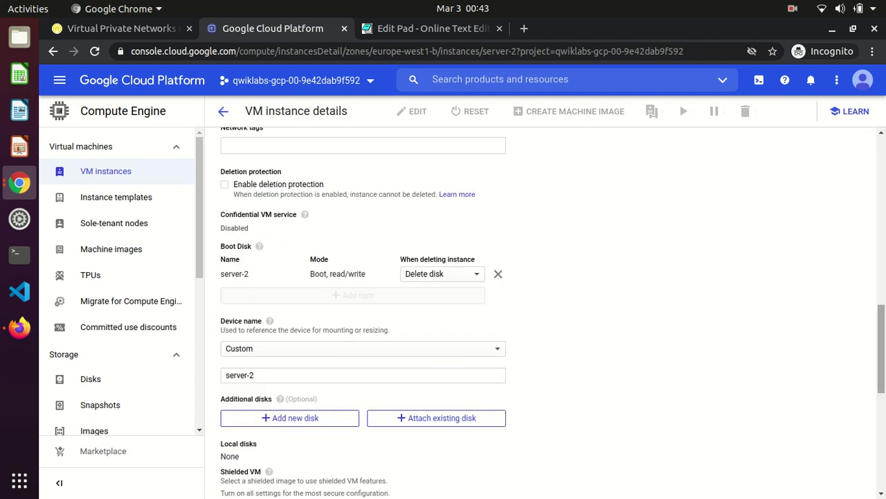
scroll(360, 311, down, 10)
click(232, 478)
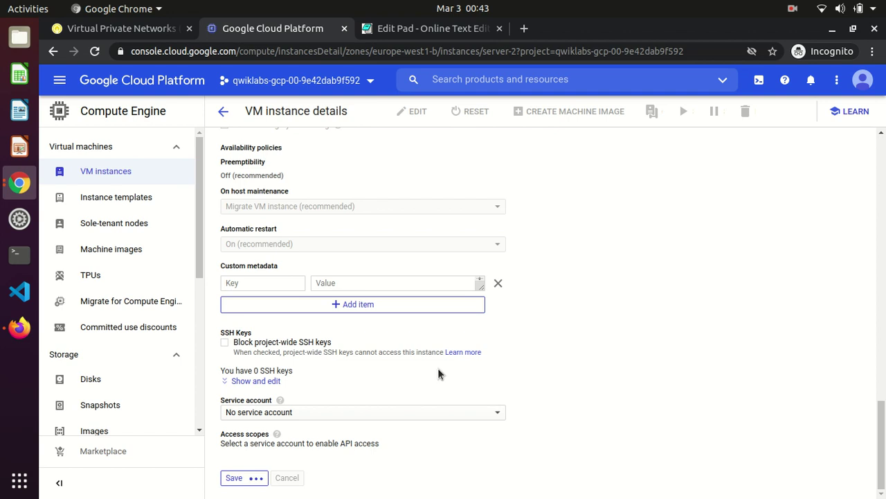
Check the restart instructions in the Qwiklabs lab and start the server-1 instance from the Google Cloud VM instances list
click(103, 29)
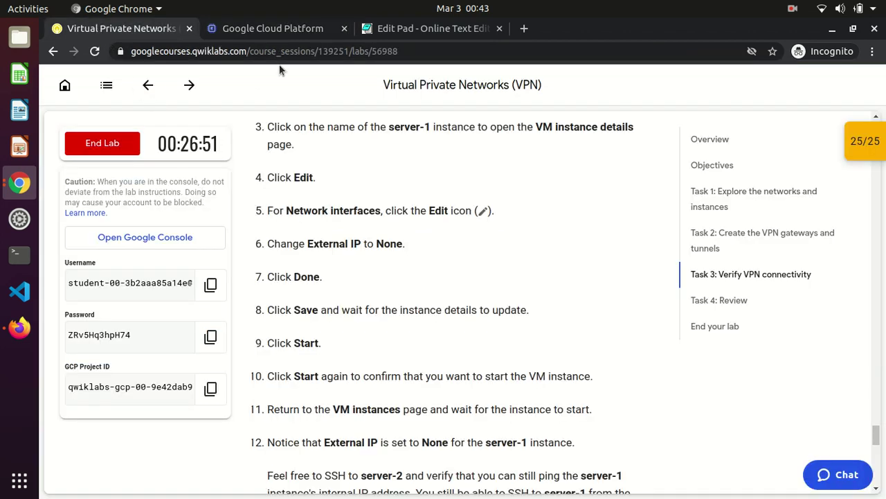
click(268, 30)
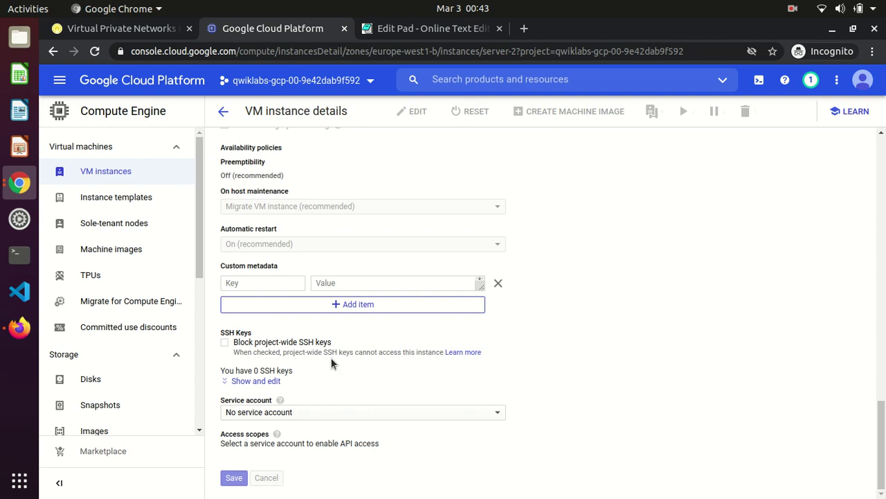
click(106, 172)
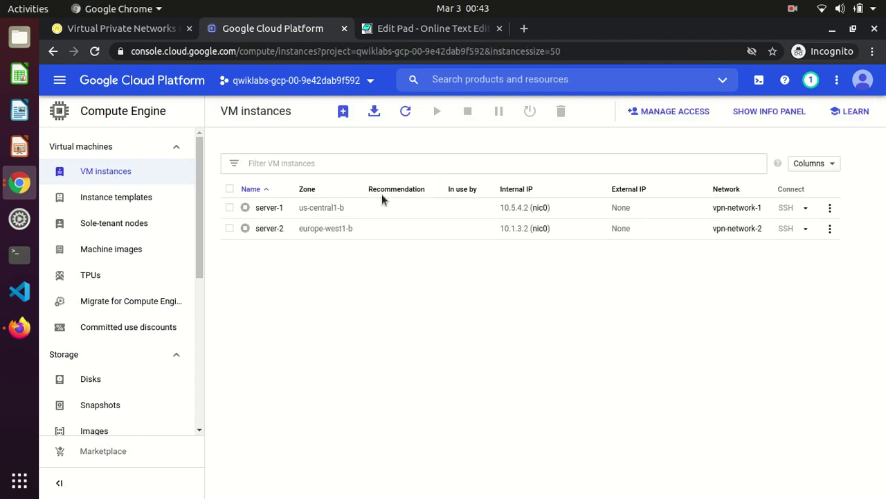
click(230, 208)
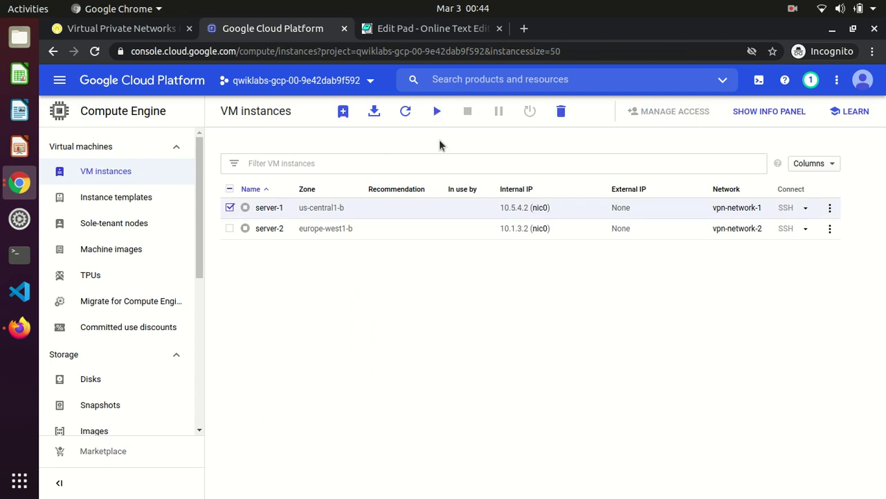
click(444, 112)
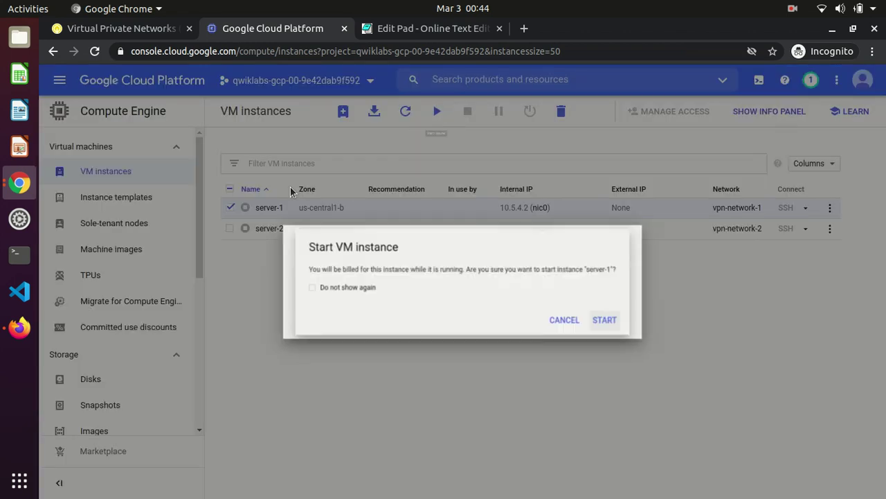
click(626, 325)
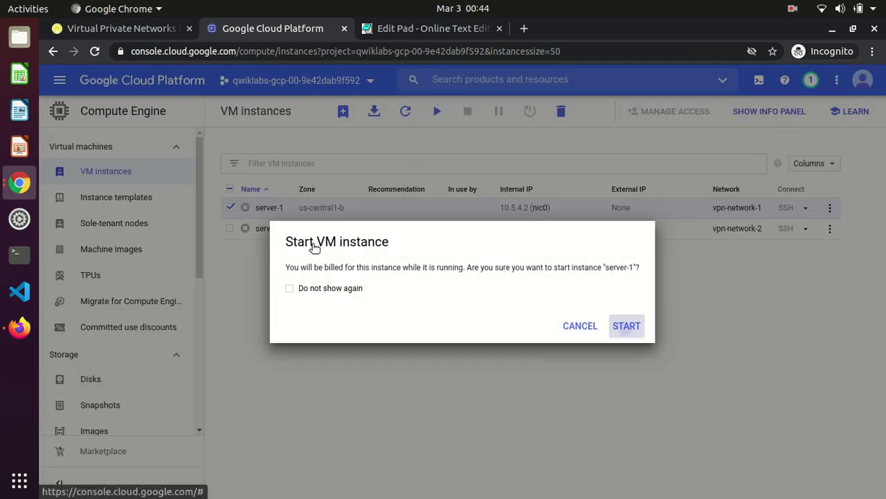
Select only the server-2 instance, start it, and clear the selection
click(231, 208)
click(230, 228)
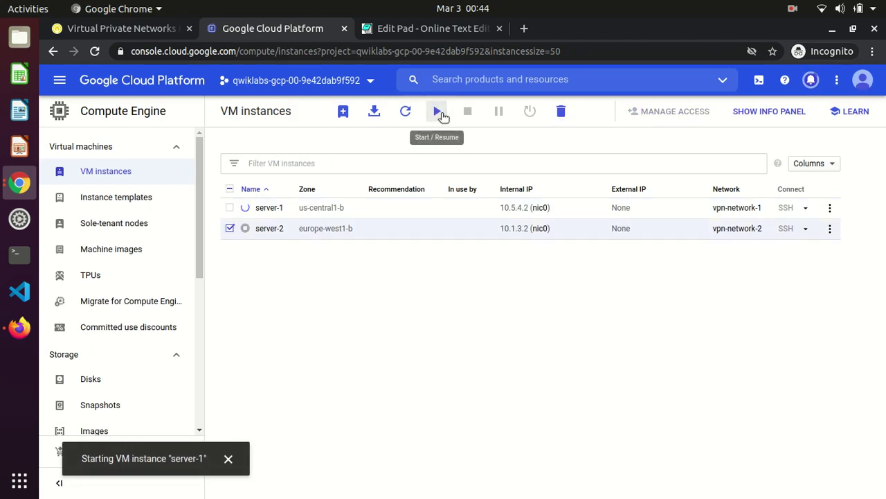
click(439, 112)
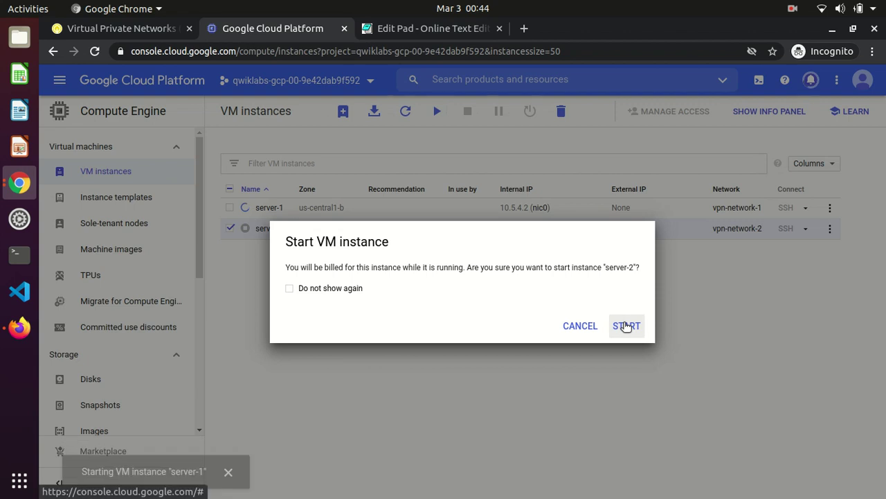
click(625, 325)
click(229, 229)
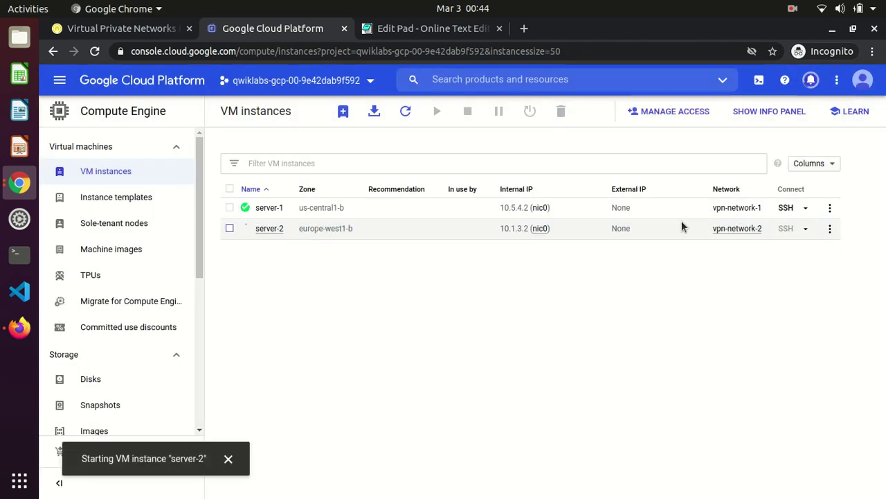
Replace the Edit Pad text with notes on both VMs' removed external IP addresses, the restart, and no external IP appearing after restart
click(394, 31)
key(ctrl+a)
key(Delete)
text(we removed the extern)
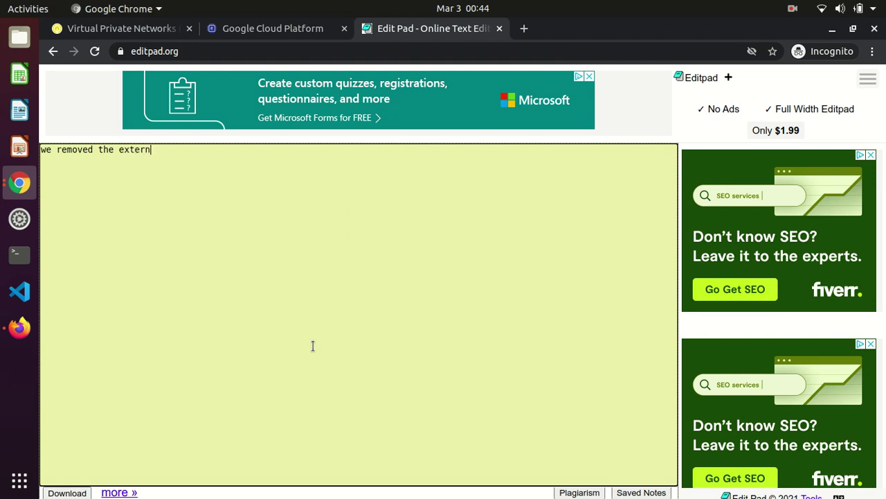
text(al IP address of both VM)
key(Return)
text(and res)
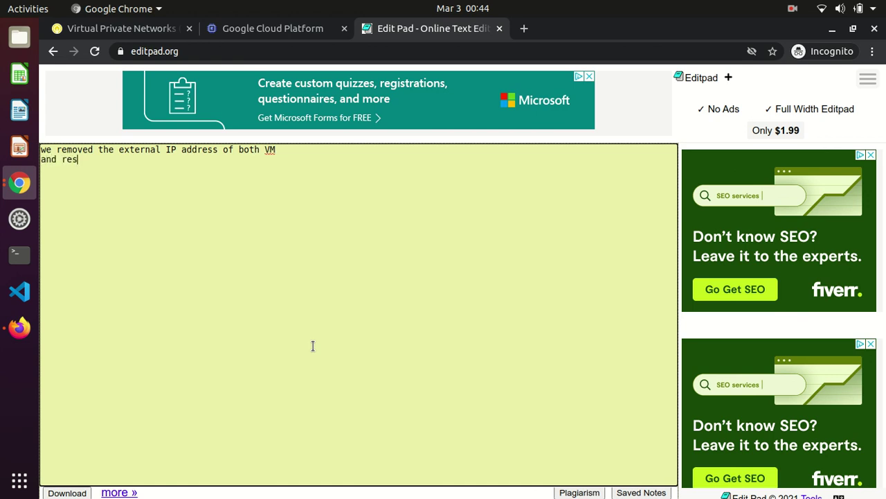
text(tarted the VM  we will no)
text(t see any ext)
text(ernal IP add)
text(ress after restart)
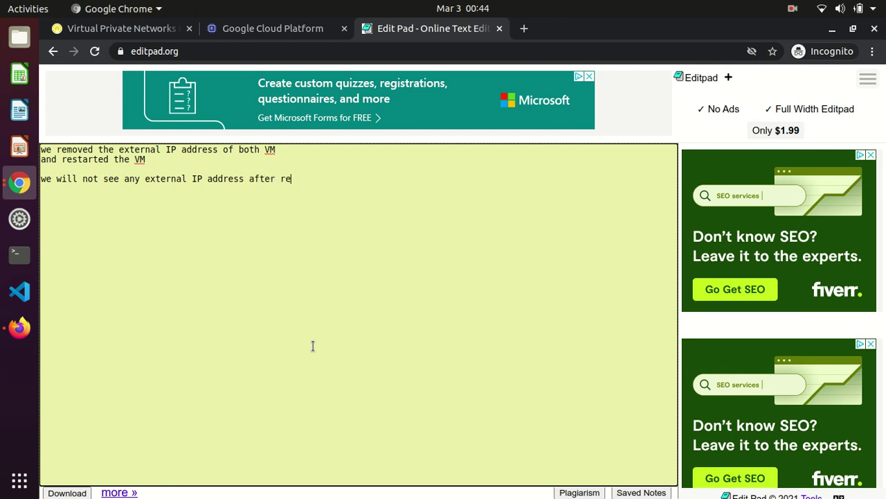
Return to the Google Cloud VM instances list, open an SSH session to server-1, and narrow its window so the internal IPs show
click(274, 28)
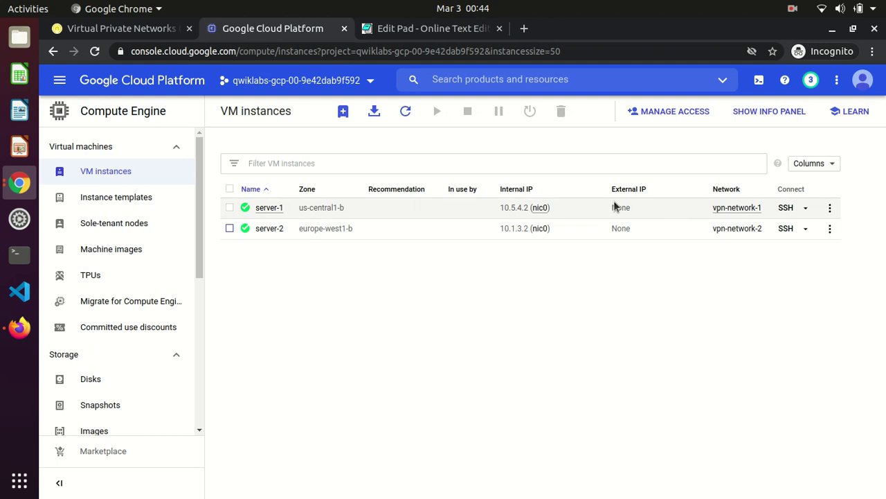
drag(597, 202, 650, 224)
click(650, 224)
click(788, 210)
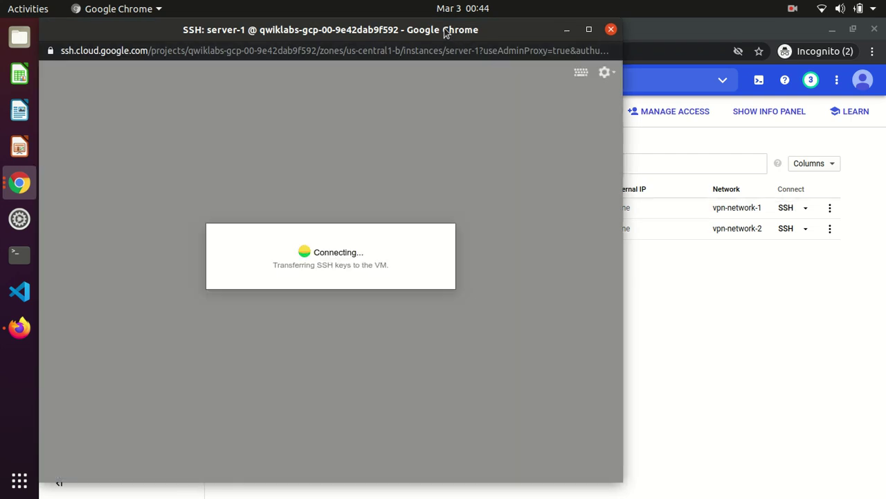
drag(447, 35, 445, 82)
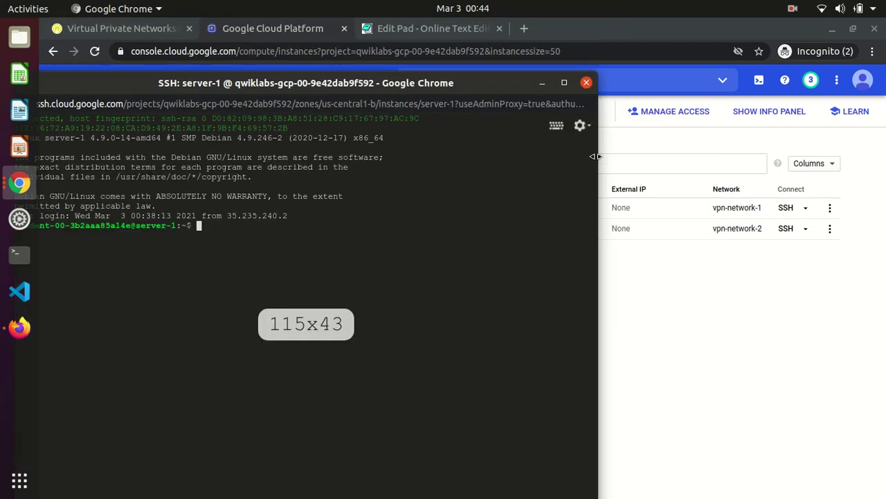
drag(594, 156, 442, 156)
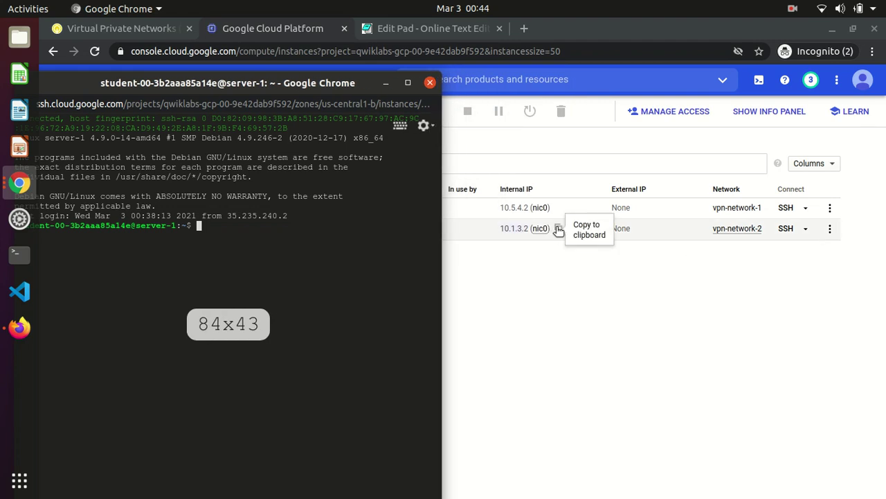
Copy server-2's internal IP and run ping -c 3 10.1.3.2 in the server-1 SSH session
click(559, 228)
key(alt+grave)
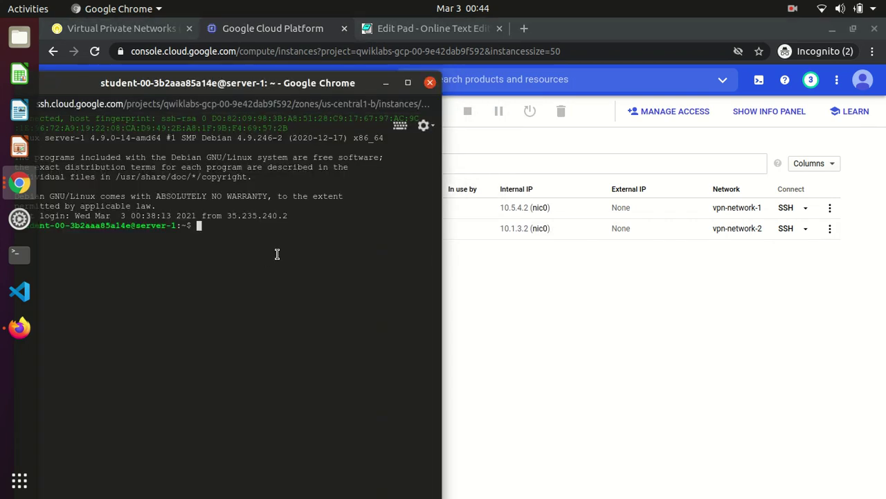
text(ping -c 3)
key(ctrl+shift+v)
key(Return)
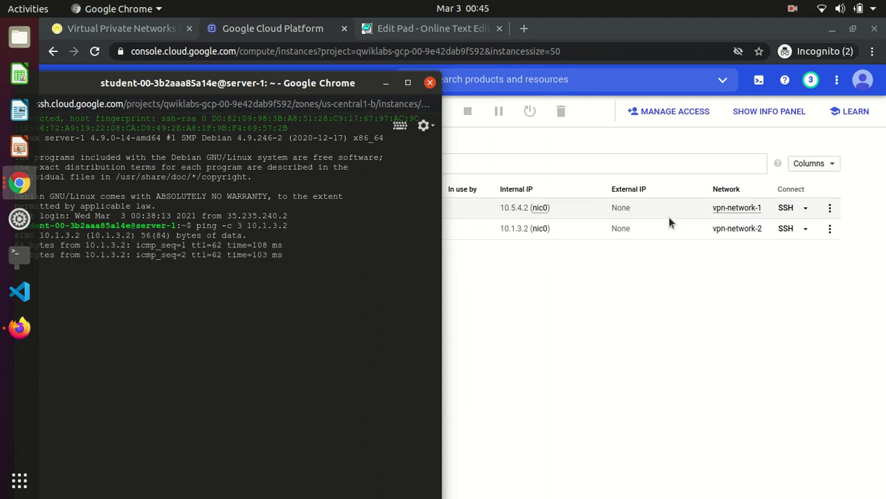
Copy server-1's internal IP from the VM instances list and exit the server-1 SSH session
click(559, 206)
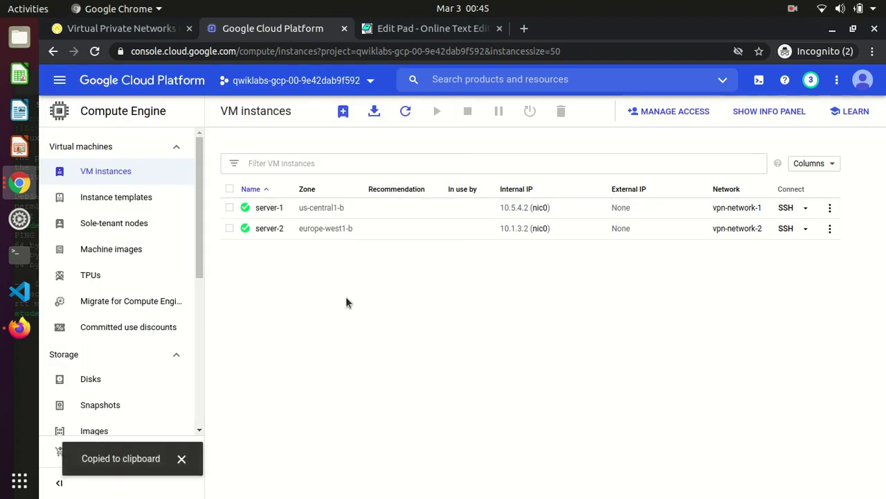
key(alt+Tab)
text(exit)
key(Return)
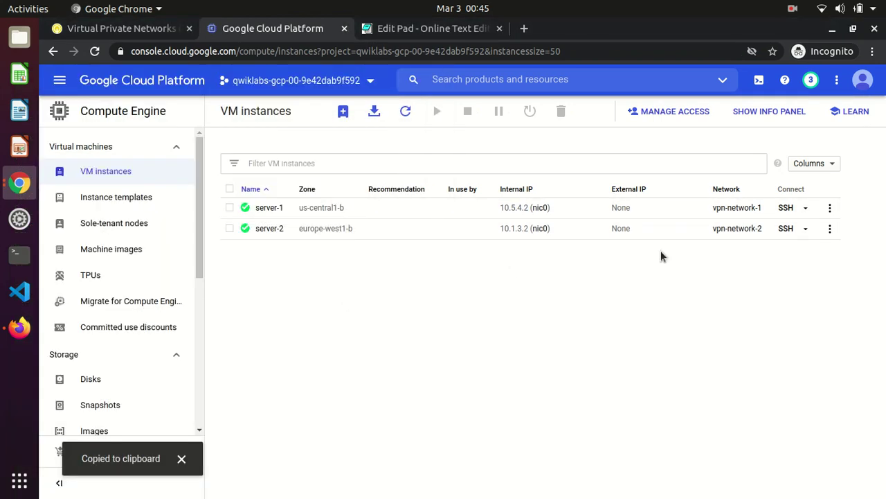
Open an SSH session to server-2, run ping -c 3 10.5.4.2 against server-1, and exit the session
click(786, 229)
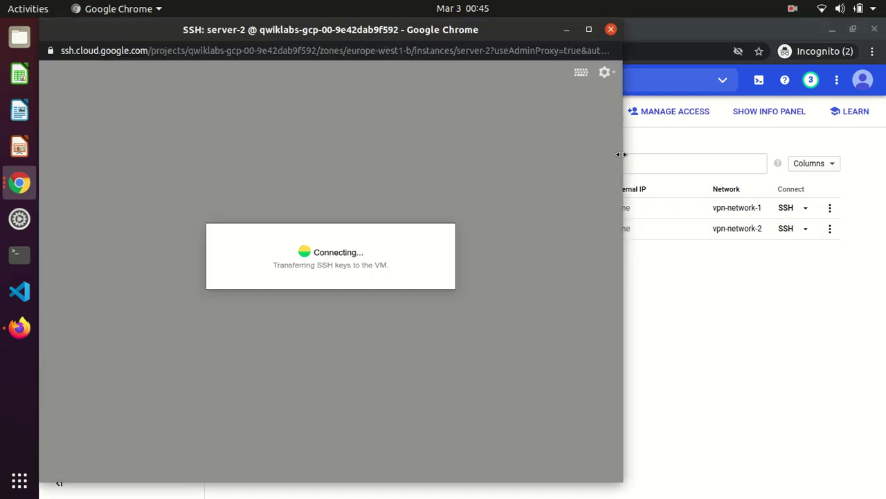
drag(621, 154, 479, 147)
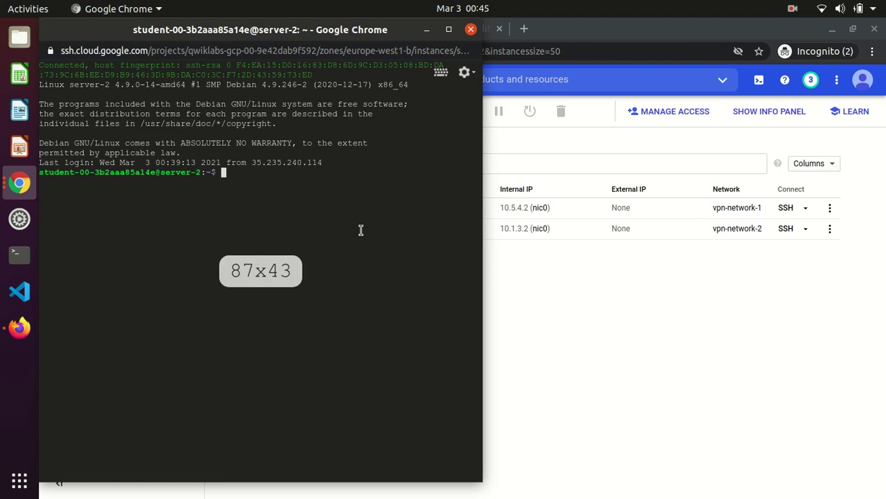
text(ping -)
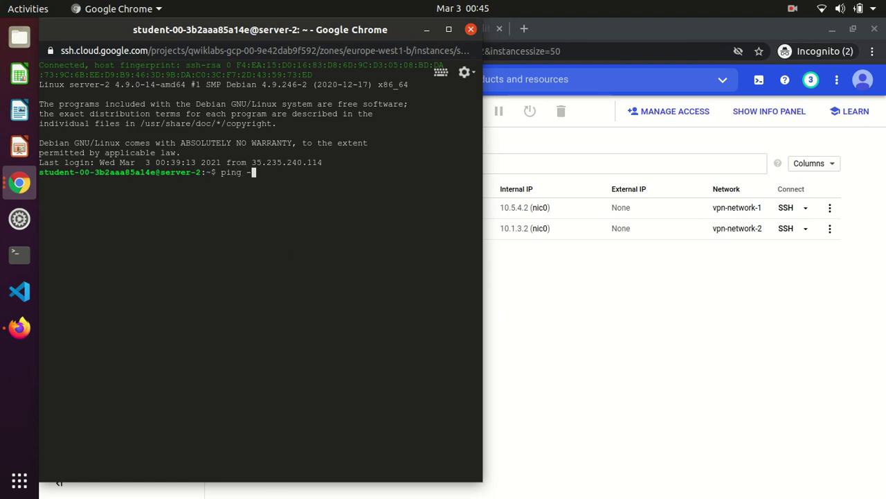
text(c 3 10.5.4.2)
key(Return)
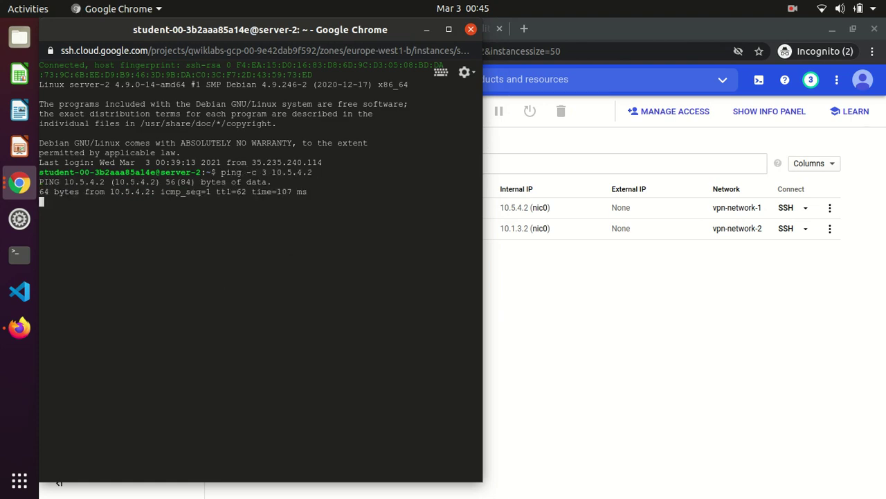
text(exit)
key(Return)
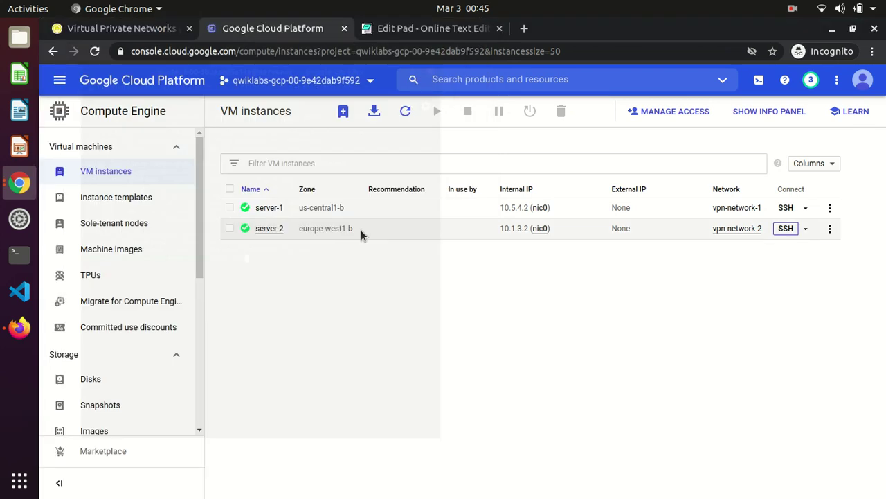
Add Edit Pad notes that no external IP is needed and both VMs still communicate internally because of VPN gateway and tunnel
click(454, 30)
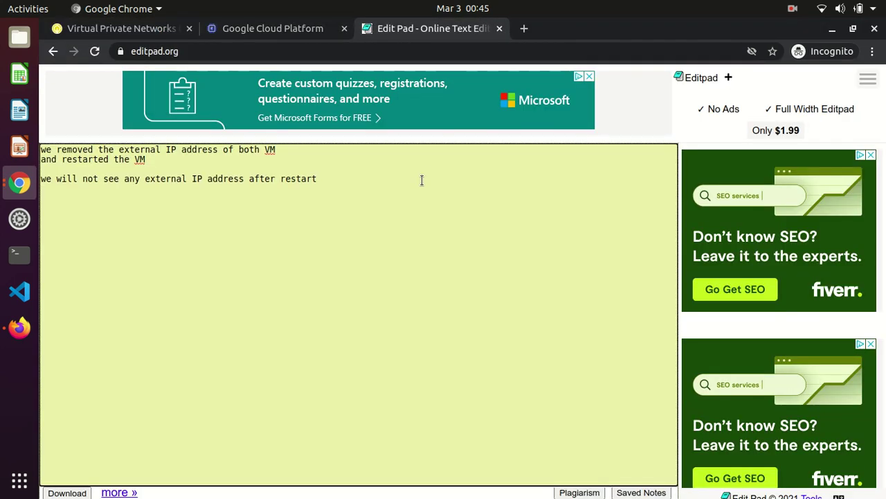
text(so no need for external )
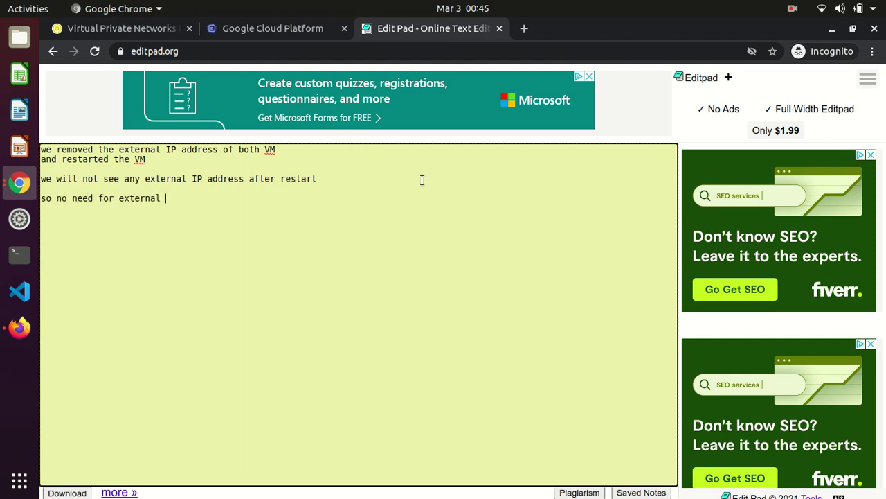
text(IP address)
key(Return)
text(we still able to communicat)
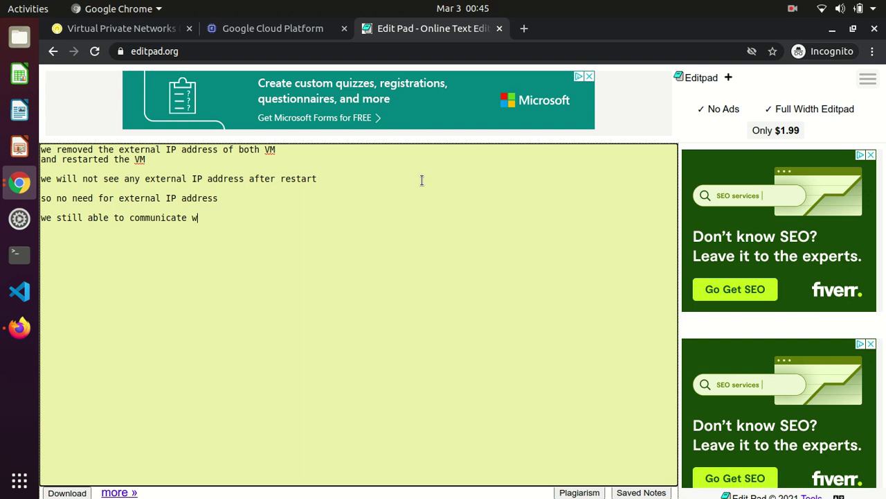
text(e internall with both vm  )
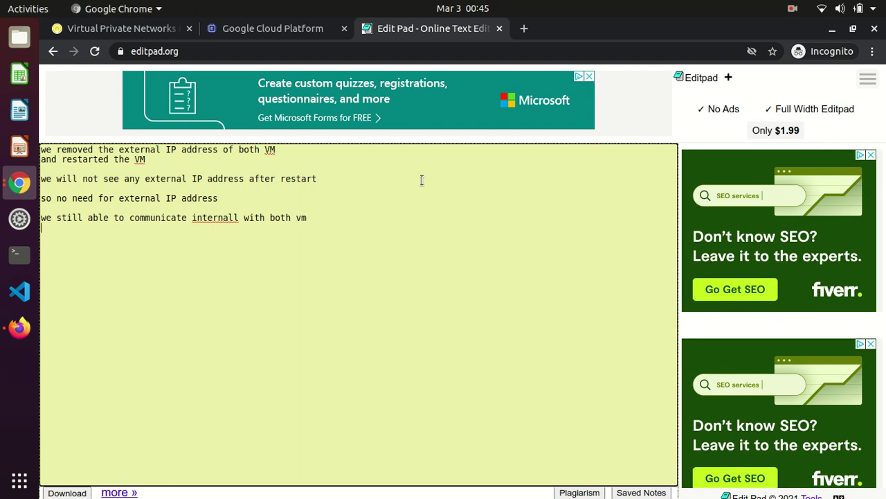
text(because of VPN gateway and tunnel)
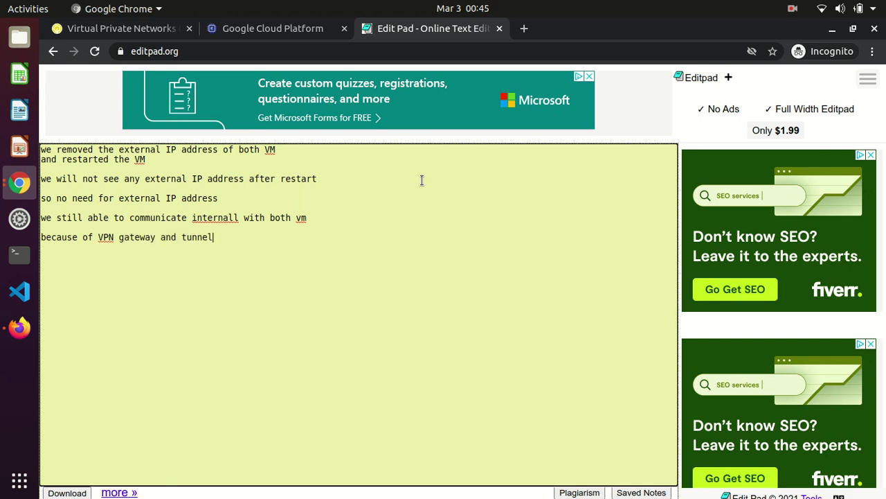
Delete all the notes in Edit Pad and close its browser tab
key(ctrl+a)
key(BackSpace)
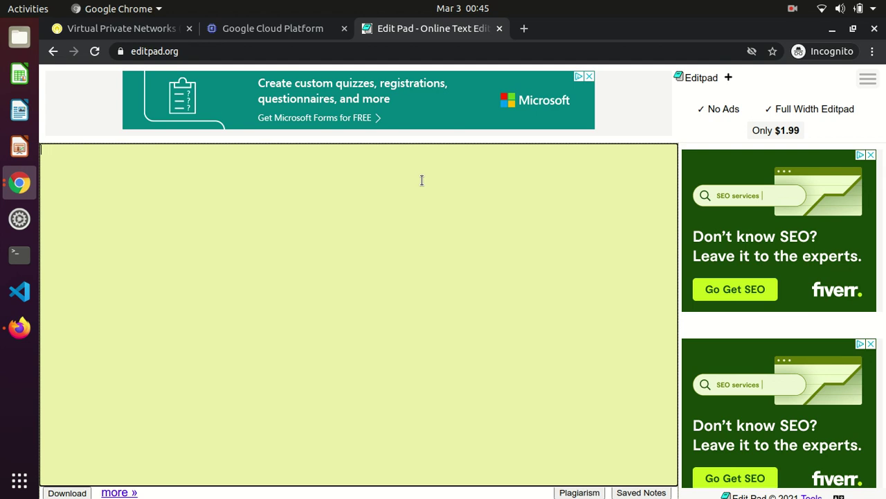
click(499, 28)
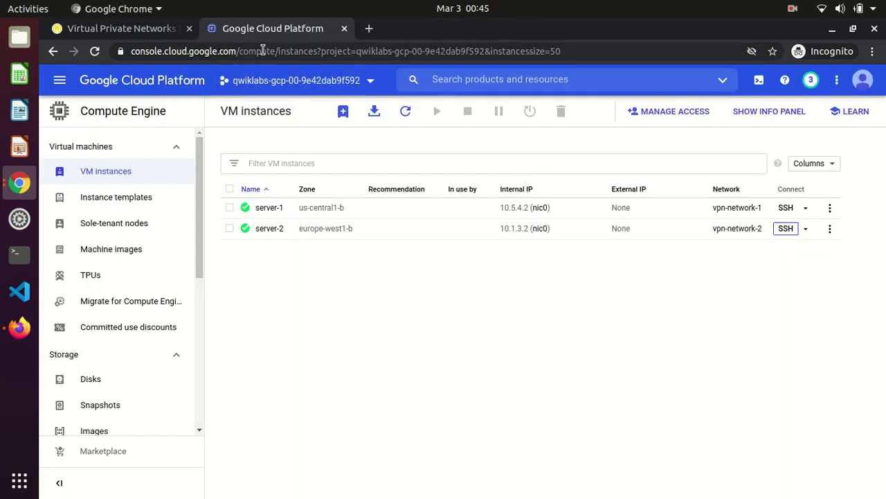
Review the rest of the Qwiklabs VPN lab page, from the external IP cost note through the review and lab-ending instructions
click(138, 29)
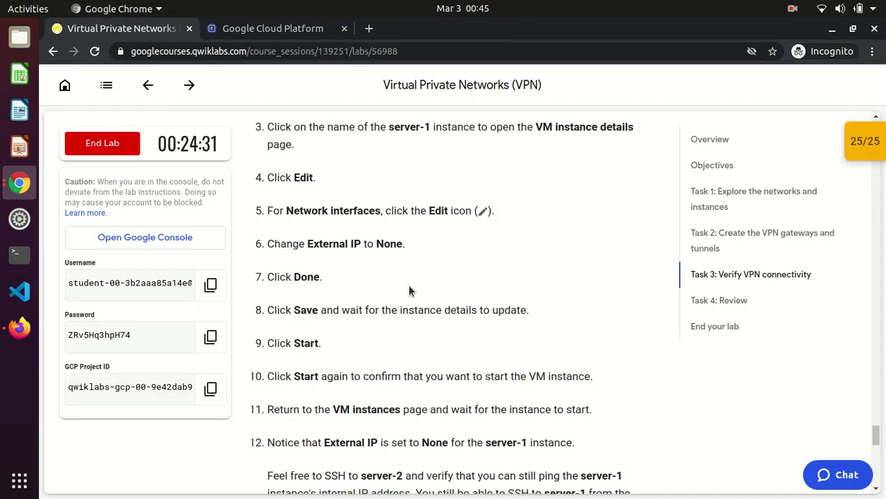
scroll(426, 292, down, 5)
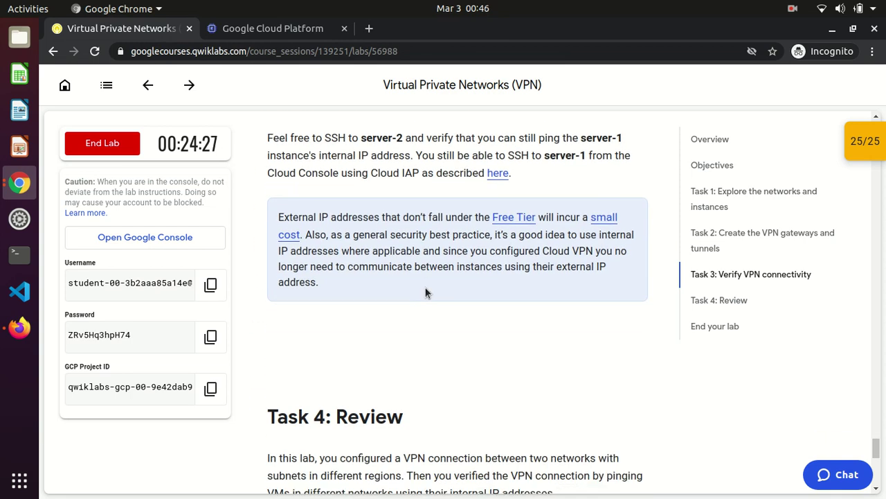
scroll(426, 293, down, 1)
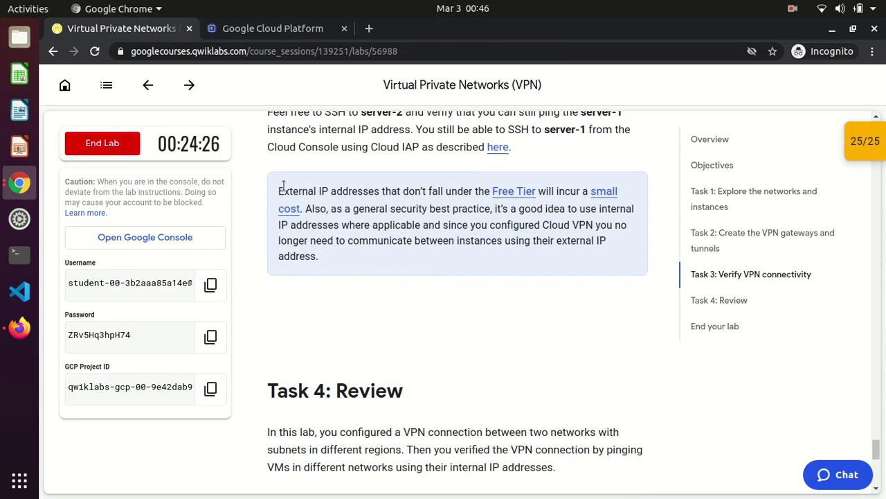
drag(279, 188, 302, 209)
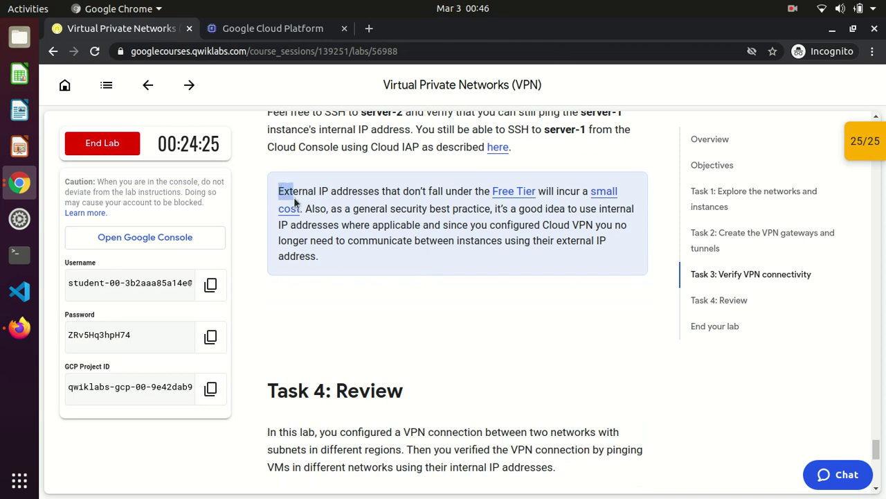
click(401, 305)
scroll(402, 304, down, 5)
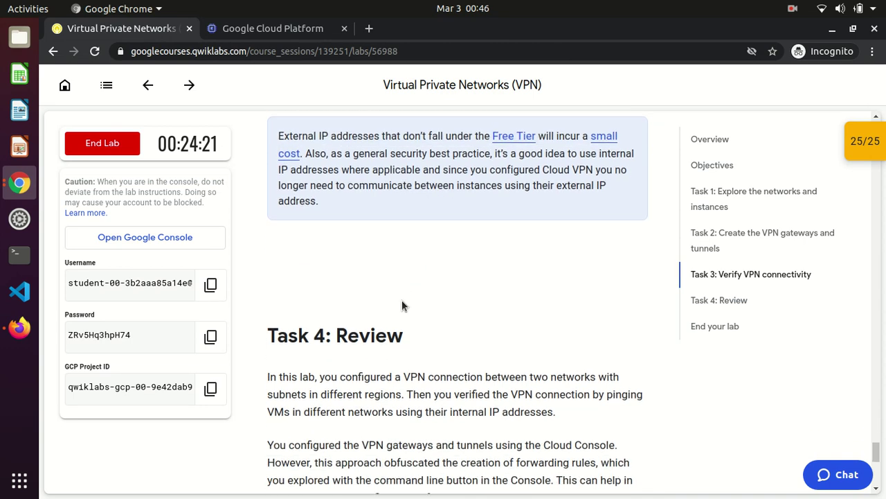
scroll(402, 304, down, 5)
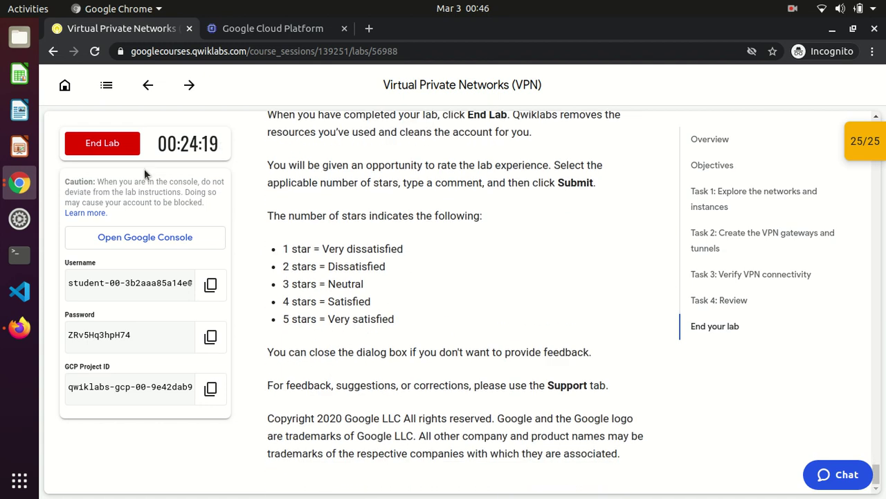
End the VPN lab, confirm ending it, and submit a five-star rating without a comment
click(104, 146)
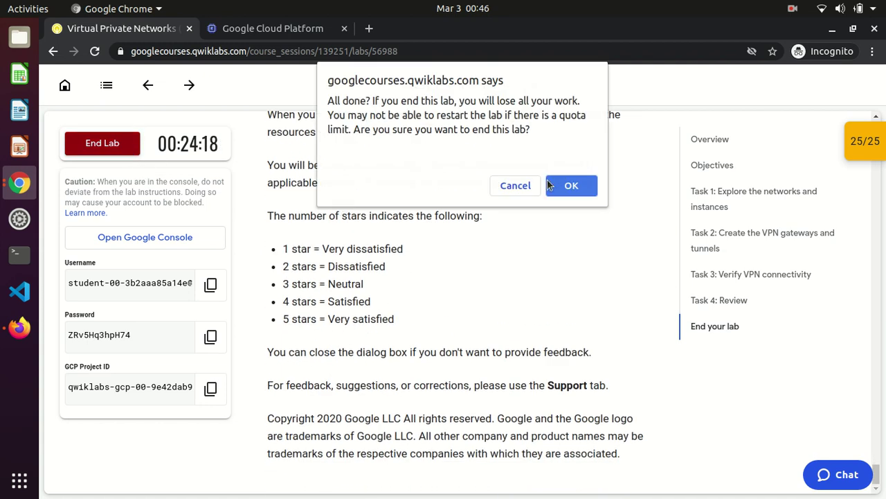
click(585, 186)
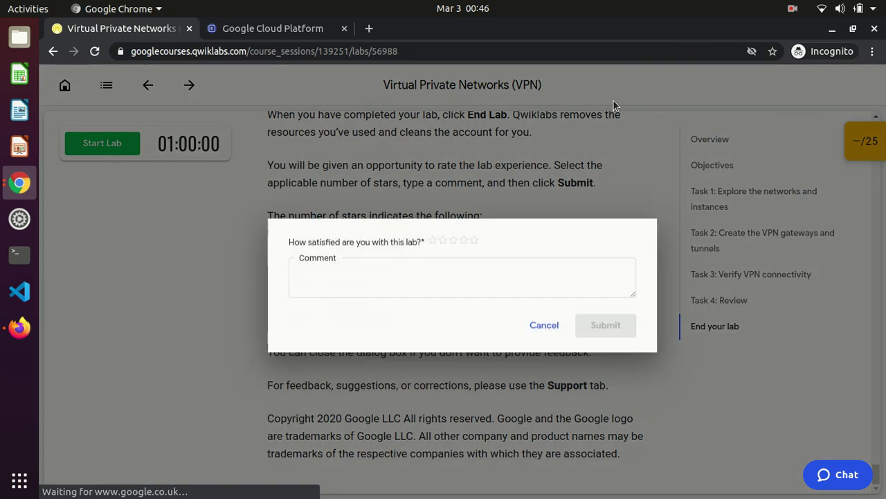
click(478, 236)
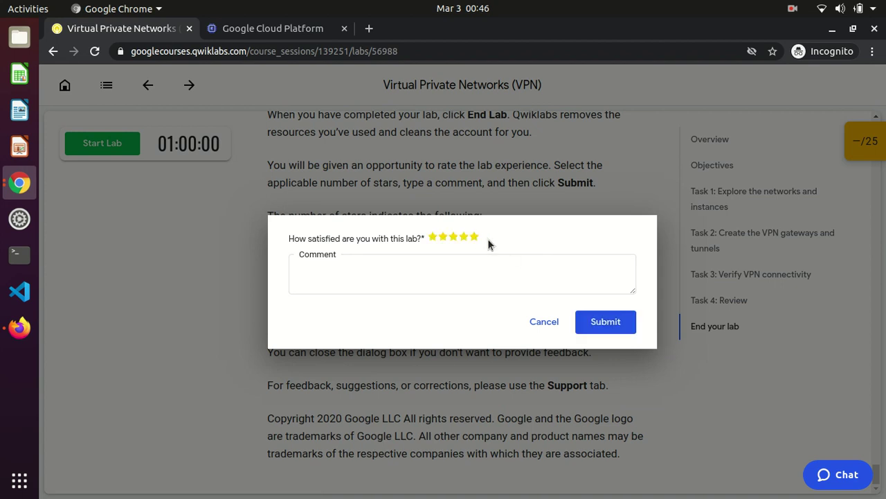
click(594, 320)
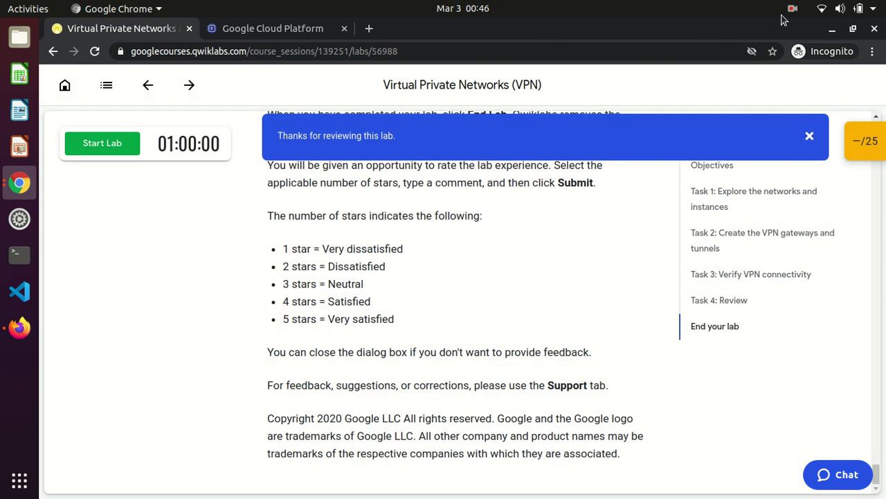
click(792, 15)
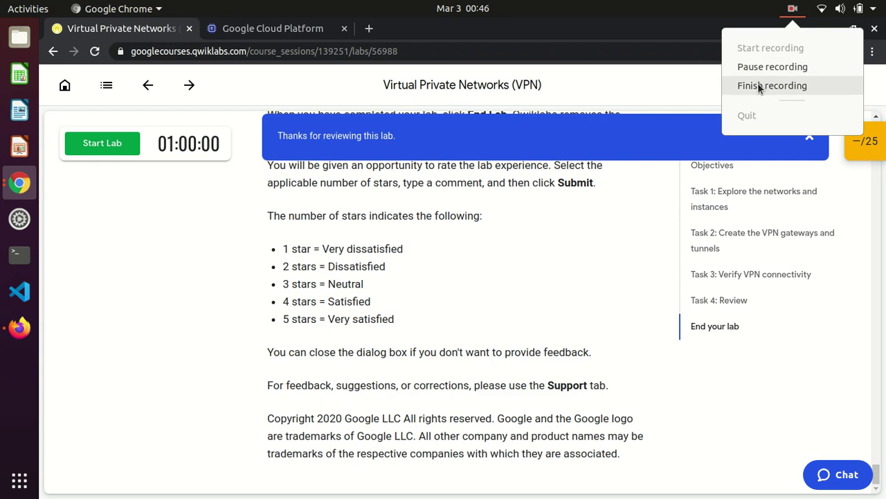